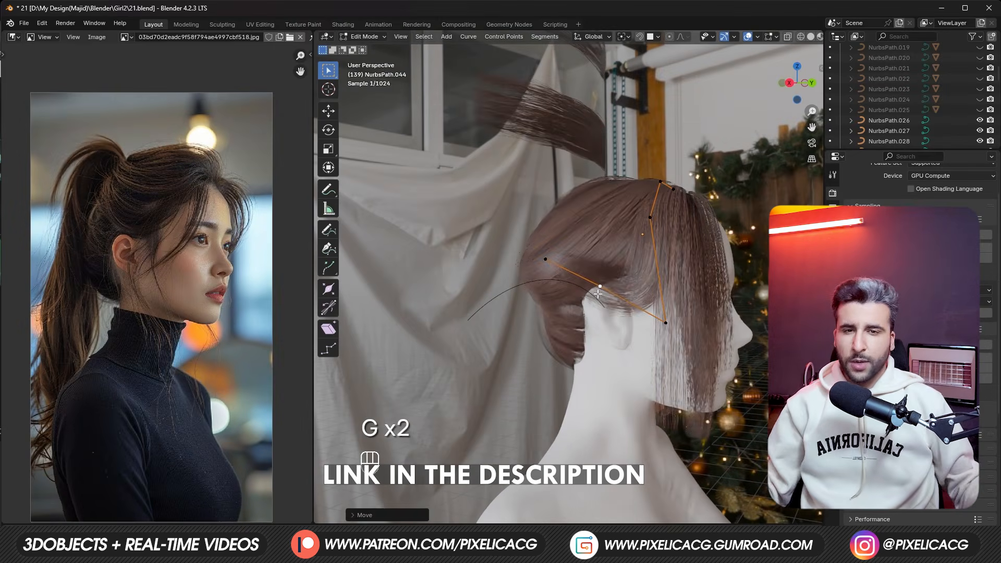
Step: Move the control points of the side hair strand above the ear and adjust its thickness with Shrink/Fatten
key("g")
left_click(633, 310)
key("alt+s")
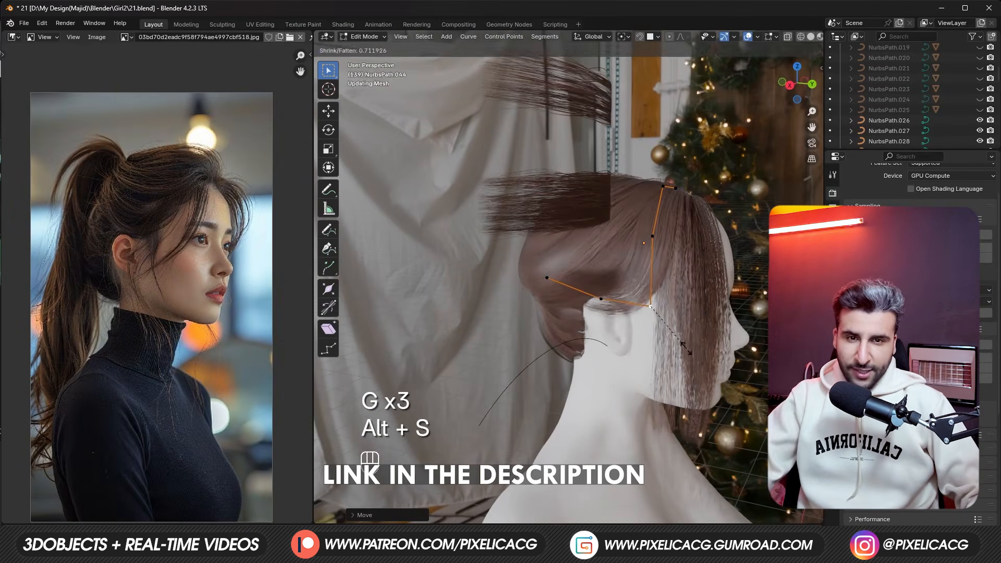
left_click(622, 310)
key("alt+s")
key("g")
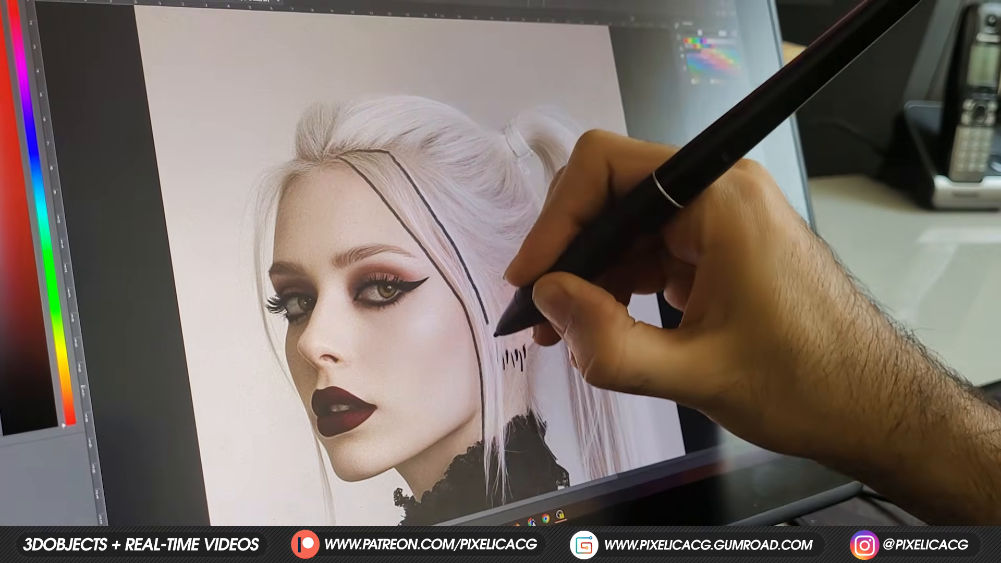
mouse_move(451, 459)
left_mouse_down()
mouse_move(397, 213)
mouse_move(458, 230)
mouse_move(468, 213)
left_mouse_up()
left_click_drag(385, 250, 474, 221)
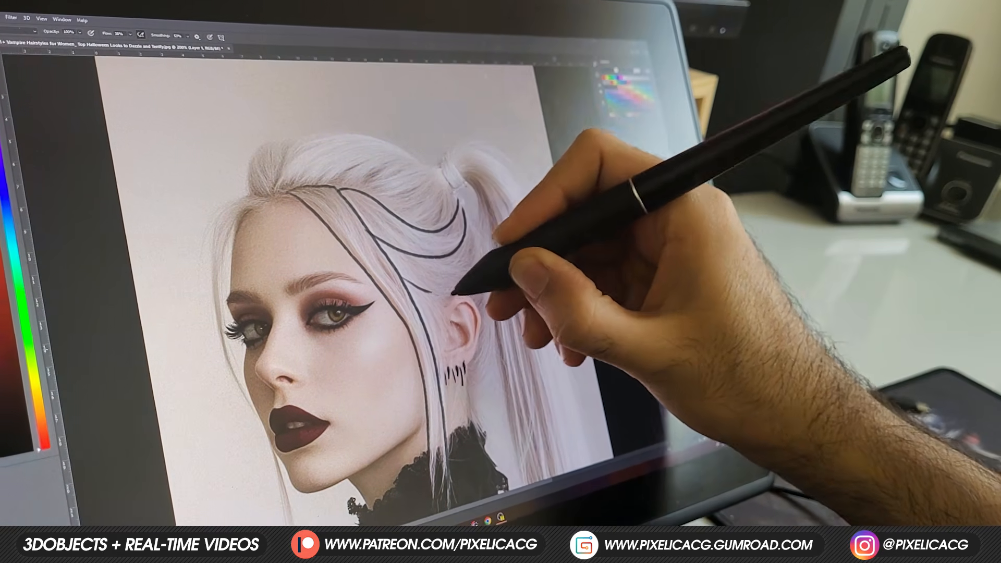
left_click_drag(416, 292, 487, 267)
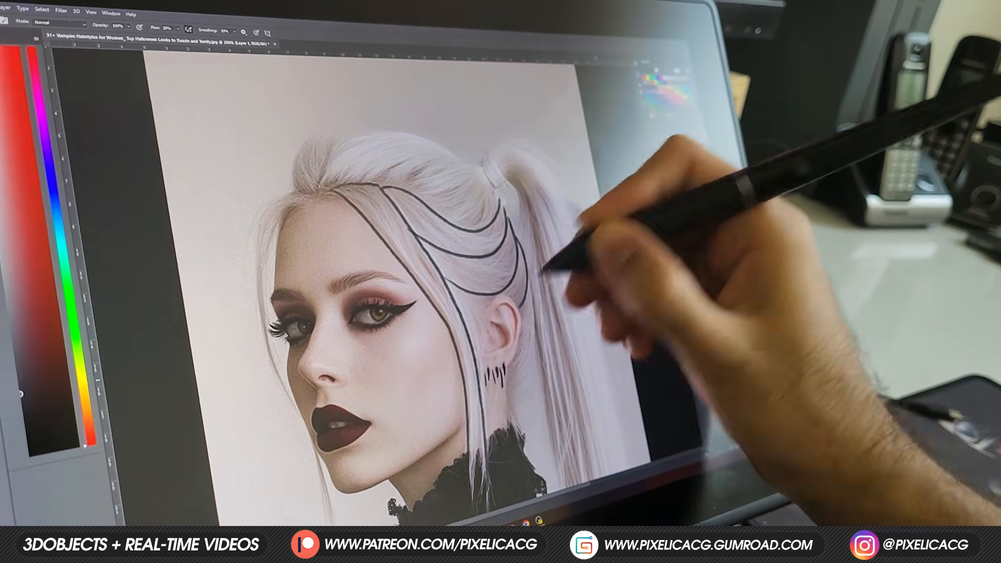
left_click_drag(457, 129, 523, 111)
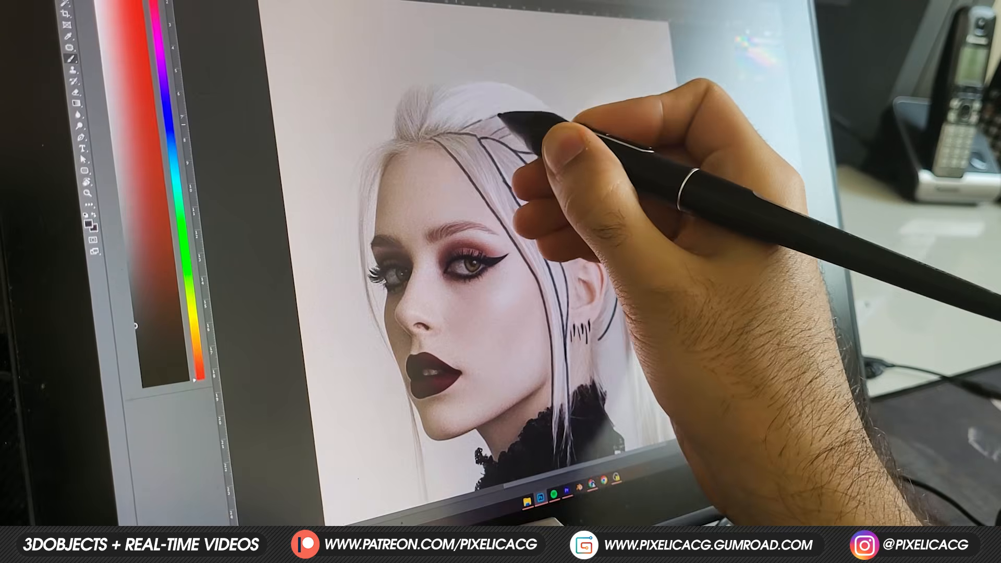
mouse_move(412, 131)
left_mouse_down()
mouse_move(503, 82)
mouse_move(554, 109)
left_mouse_up()
left_click_drag(389, 107, 402, 138)
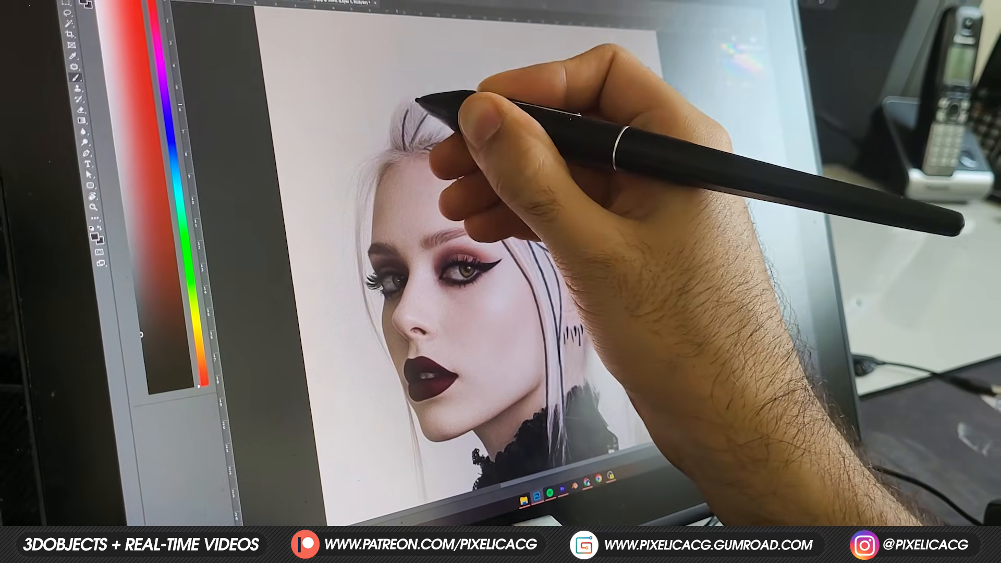
mouse_move(404, 102)
left_mouse_down()
mouse_move(406, 130)
mouse_move(436, 98)
left_mouse_up()
mouse_move(397, 151)
left_mouse_down()
mouse_move(371, 192)
mouse_move(367, 328)
mouse_move(389, 365)
left_mouse_up()
mouse_move(388, 150)
left_mouse_down()
mouse_move(346, 212)
mouse_move(367, 339)
left_mouse_up()
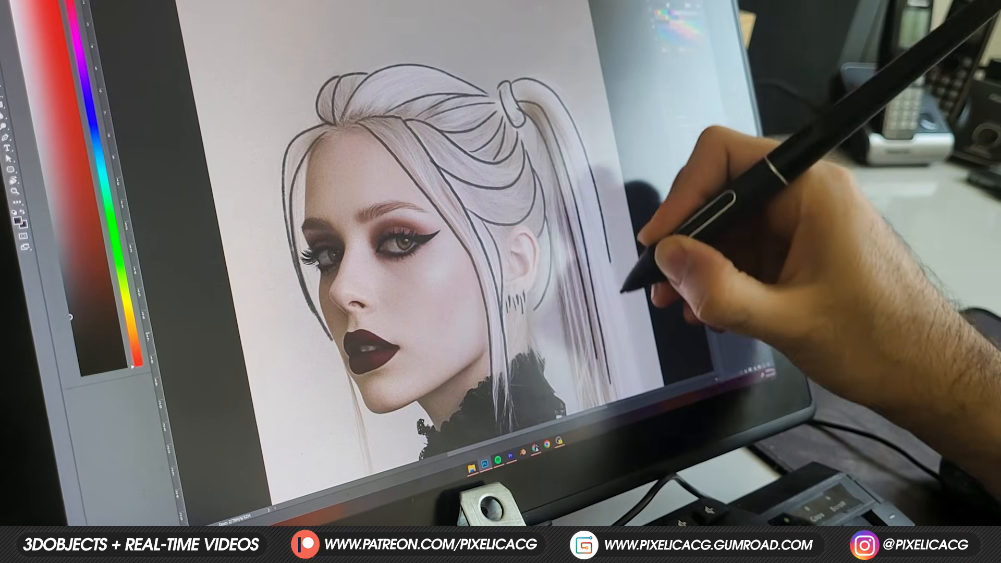
left_click_drag(548, 83, 540, 99)
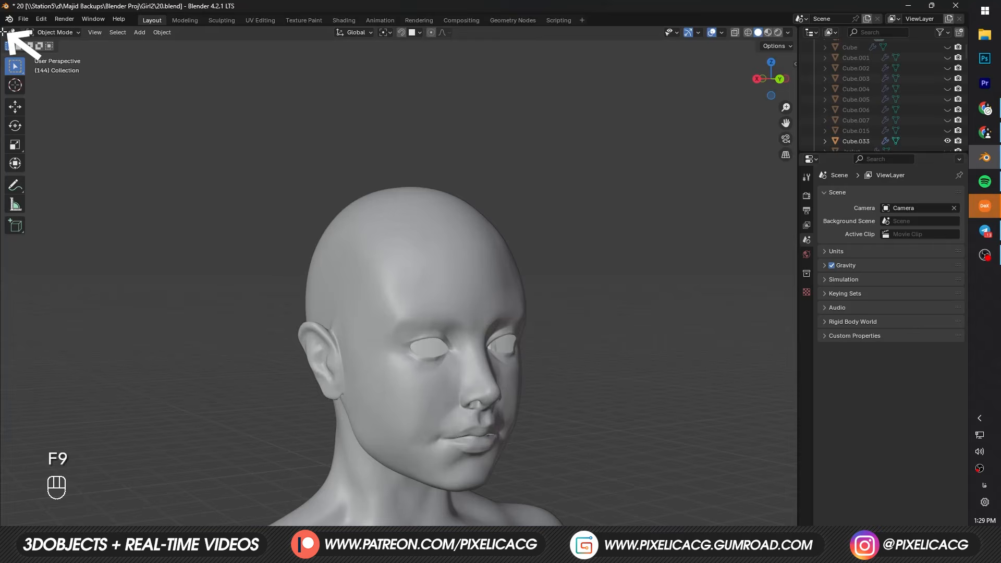
Step: Split the 3D viewport, turn the new area into a UV Editor and show the short-haired portrait reference image
left_click_drag(4, 27, 135, 100)
left_click_drag(313, 100, 351, 96)
left_click(11, 33)
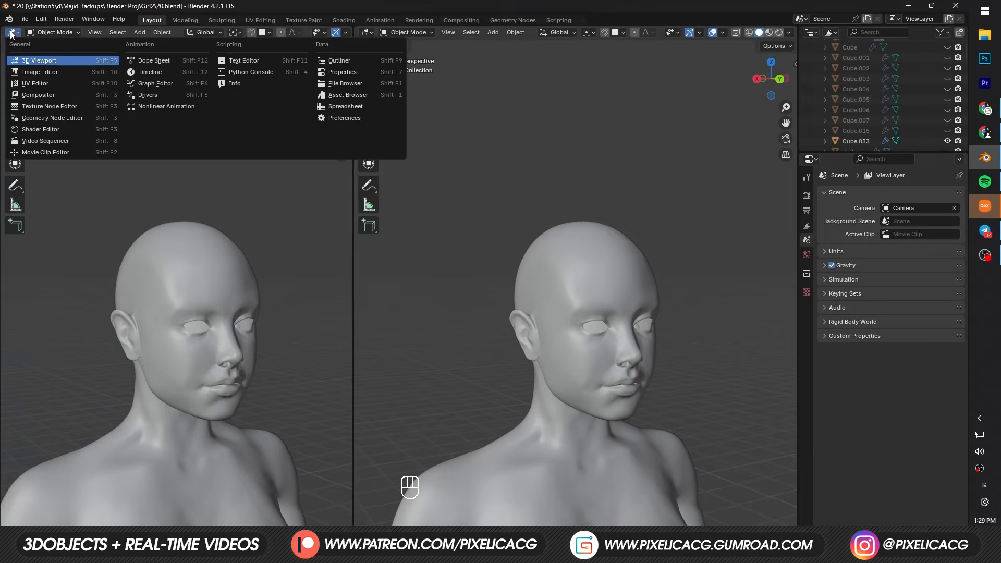
left_click(42, 84)
left_click(57, 33)
left_click(71, 55)
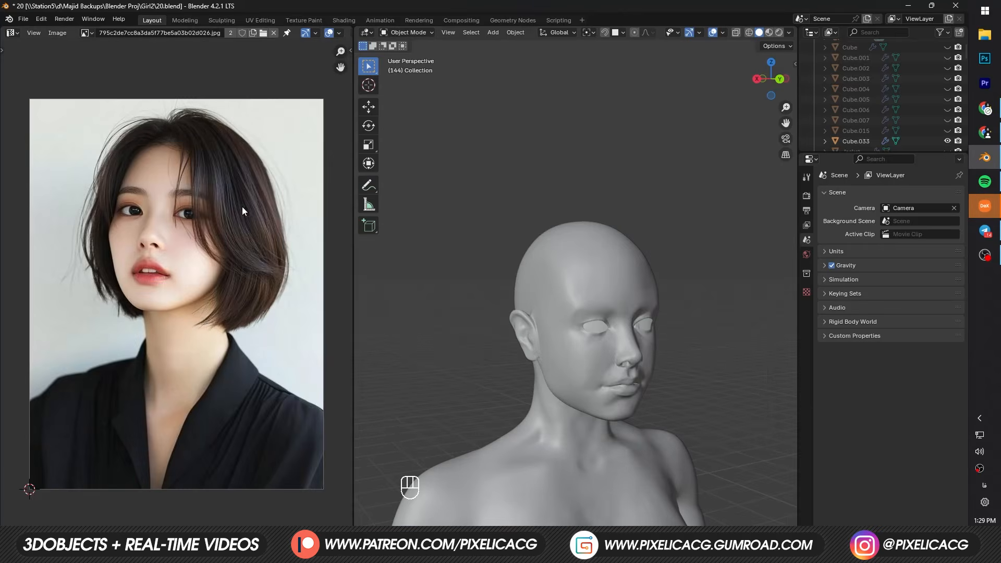
scroll(242, 207, "up", 2)
Step: Add a Path curve and move it vertically along Z to a position beside the head
key("shift+a")
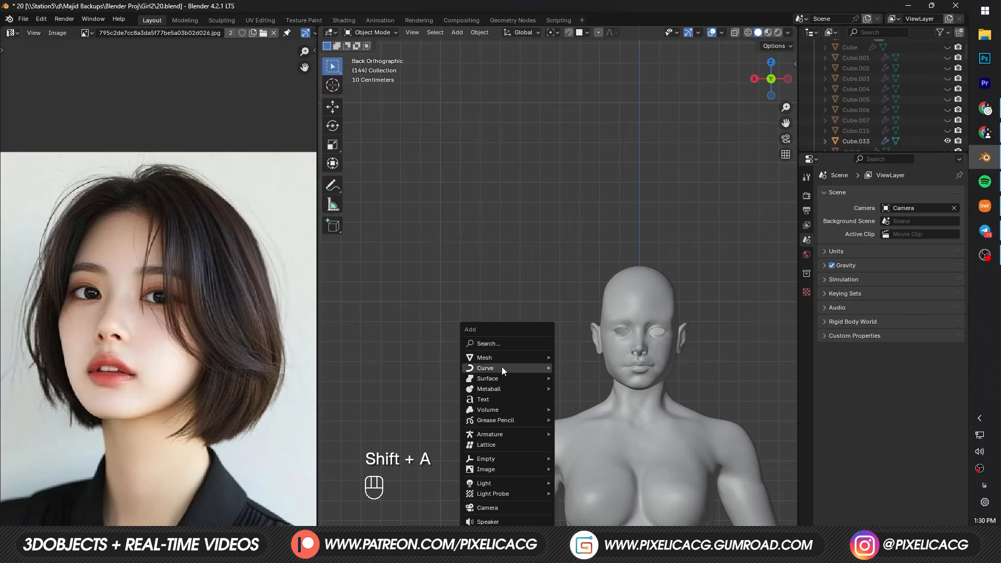
mouse_move(502, 367)
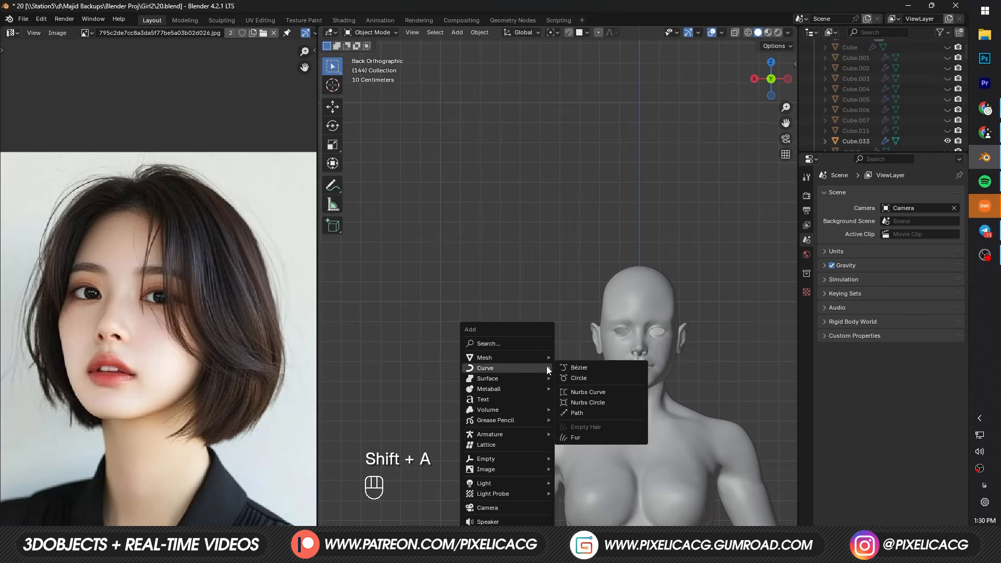
left_click(577, 413)
key("g")
key("z")
left_click(693, 139)
Step: Duplicate the path in place and raise the copy along Z to a height of about 4.85 m
key("shift+d")
key("Escape")
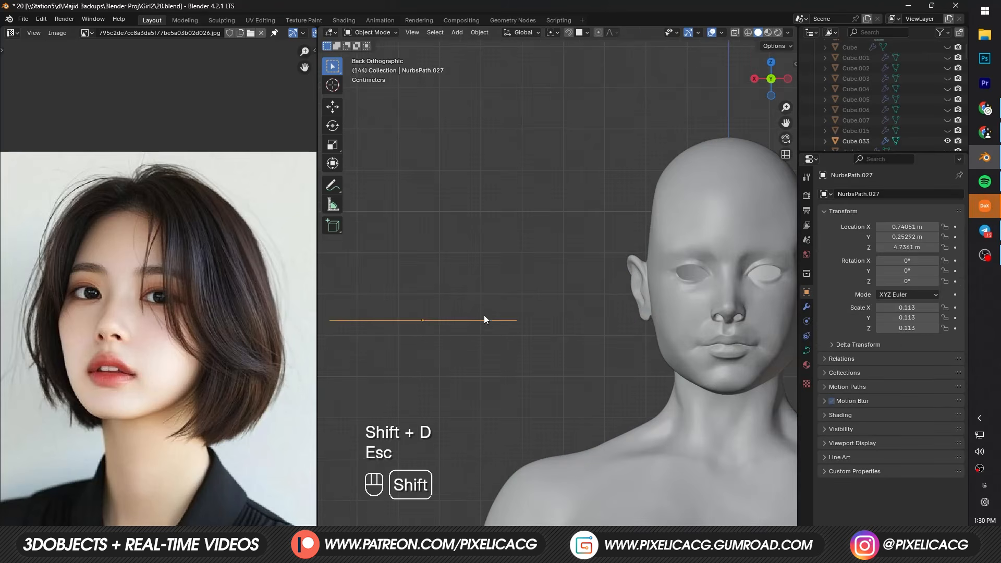
scroll(484, 315, "up", 2)
key("g")
key("z")
left_click(577, 324)
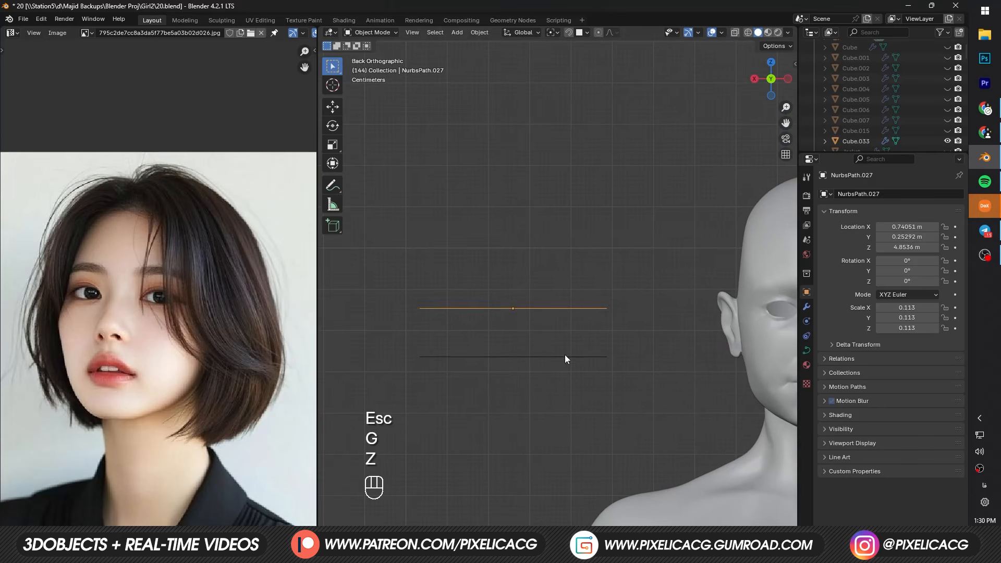
Step: Set the lower path's bevel to Object and pick the upper path as its bevel object
left_click(564, 356)
middle_click_drag(568, 365, 597, 379)
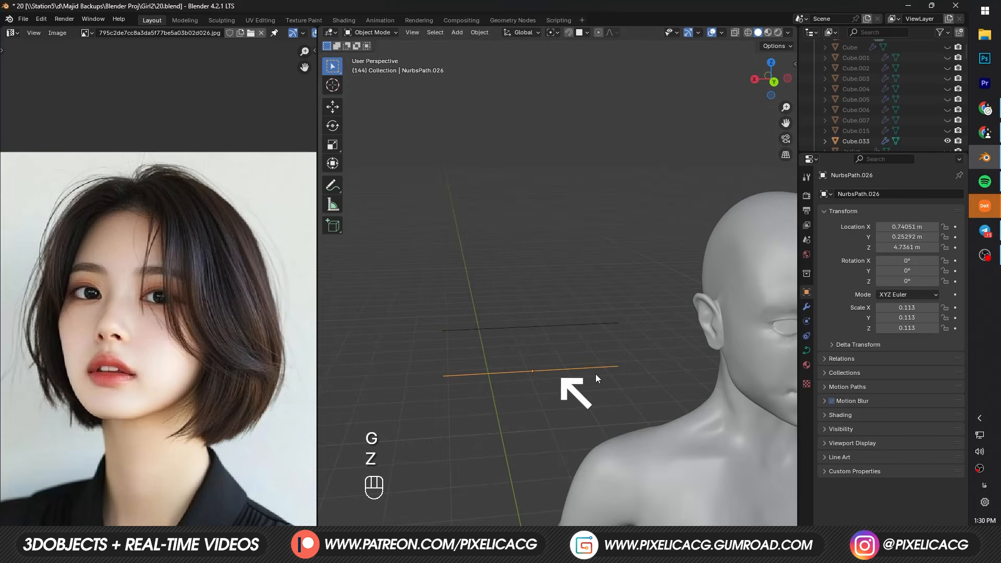
left_click(807, 352)
left_click(893, 459)
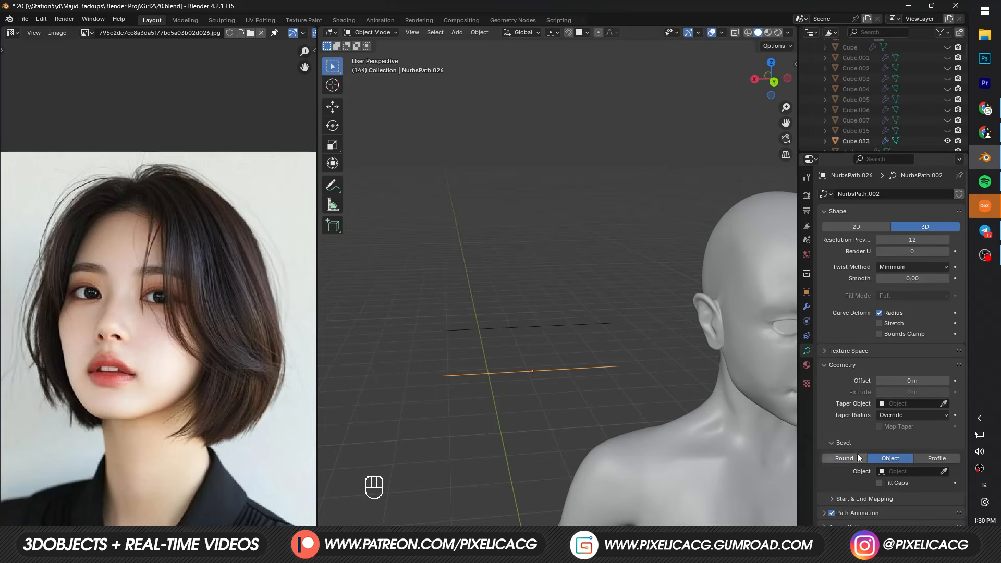
left_click(943, 471)
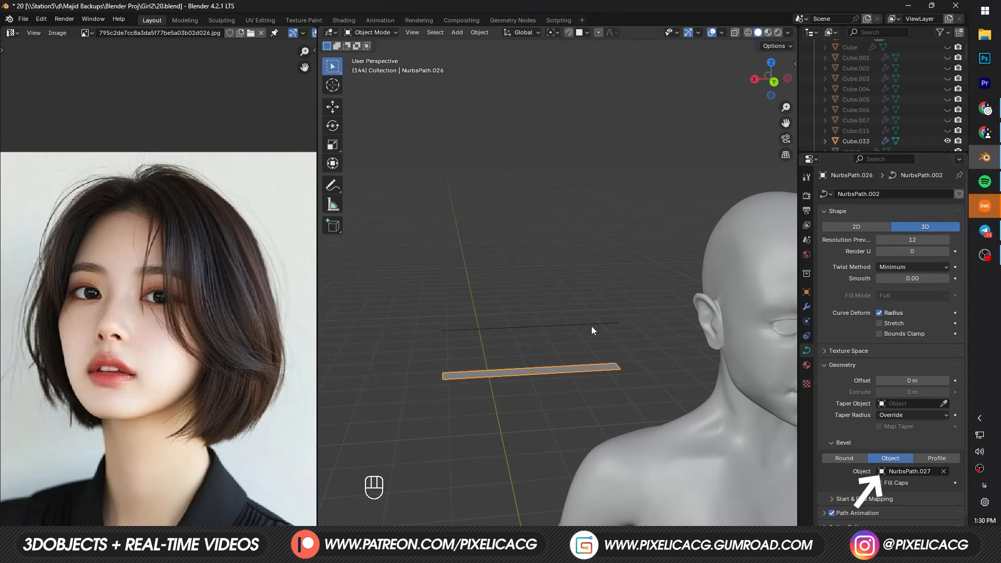
Step: Try to rotate the upper profile path about the X axis
middle_click_drag(569, 335, 652, 359)
left_click(558, 349)
key("r")
key("x")
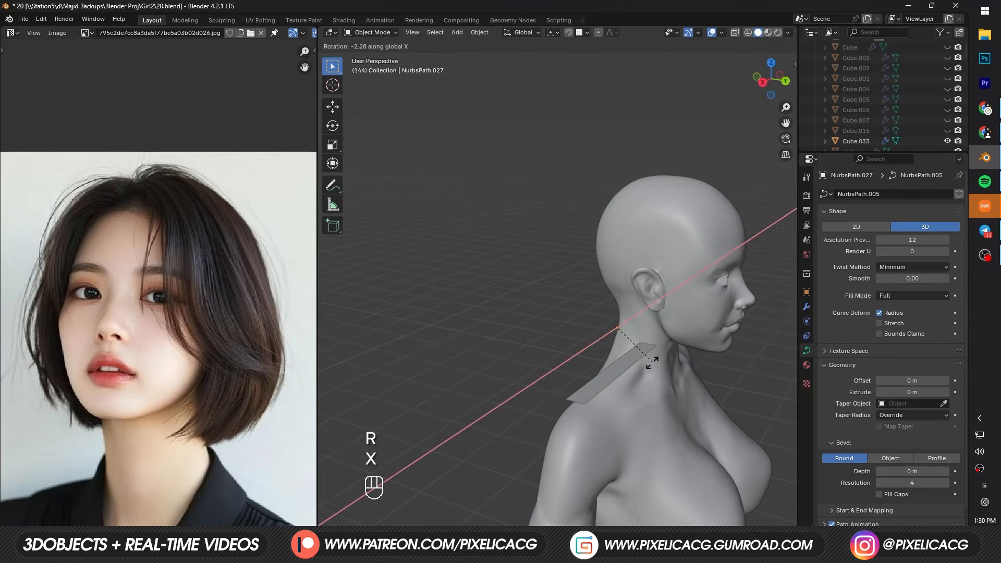
key("ctrl+z")
Step: Bend the upper profile path into an arc by moving its middle control points along Y in Edit Mode
key("Tab")
middle_click_drag(638, 362, 612, 353)
left_click_drag(543, 304, 629, 369)
key("g")
key("x")
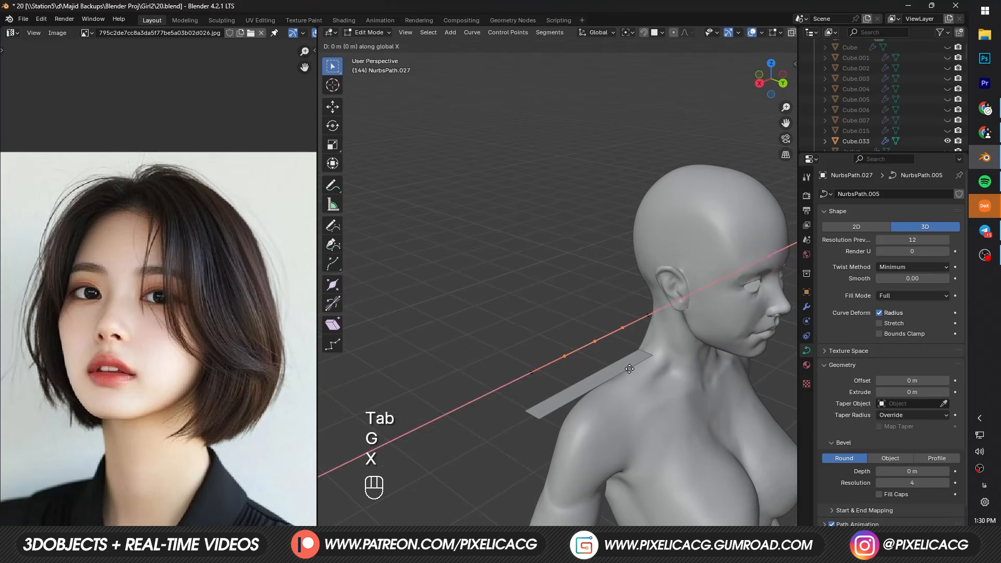
key("y")
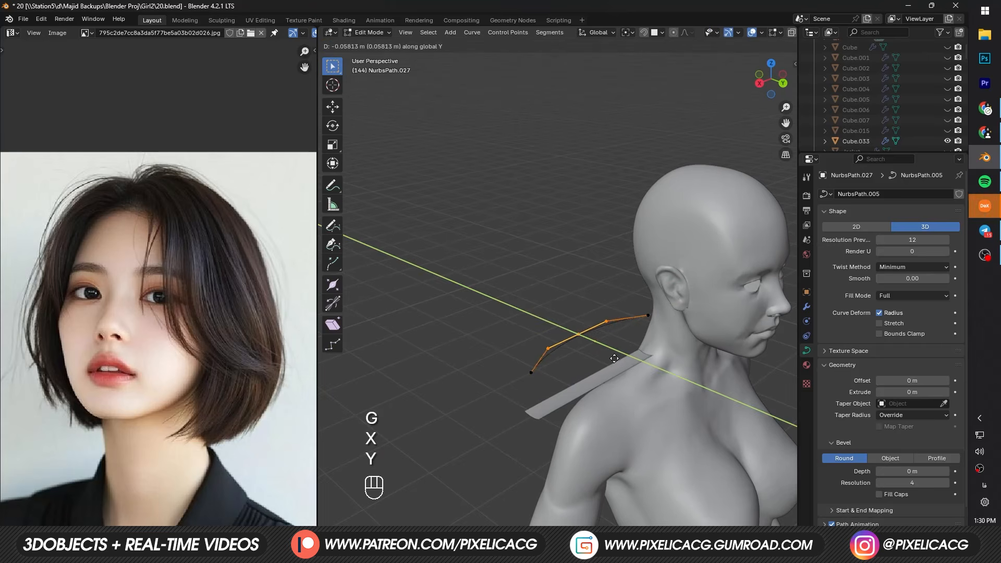
left_click(649, 386)
Step: Rotate the arched profile path 90 degrees about the X axis in Object Mode
middle_click_drag(649, 386, 702, 373)
key("Tab")
key("r")
key("x")
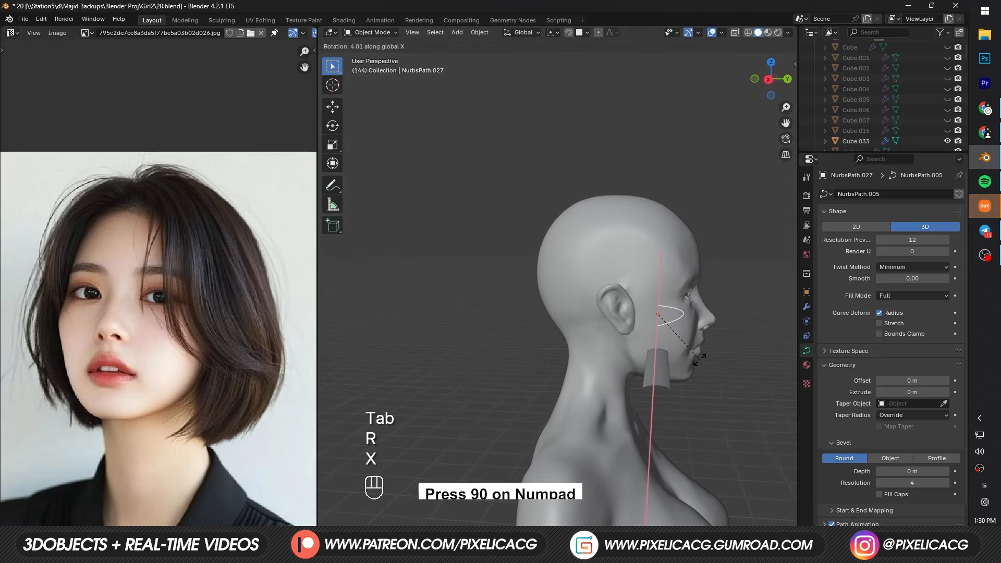
key("KP_9")
key("KP_0")
key("KP_Enter")
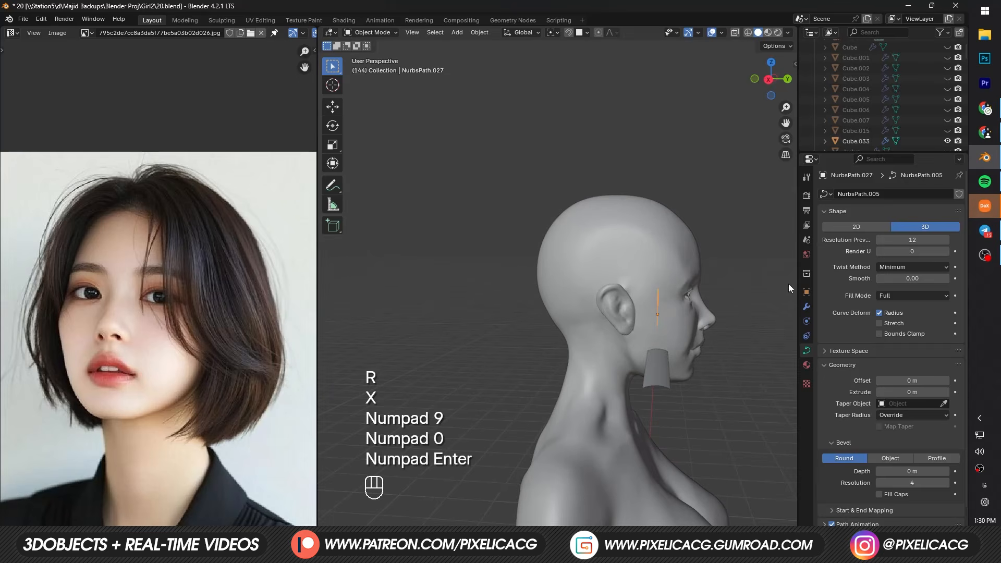
left_click_drag(788, 284, 688, 286, "alt")
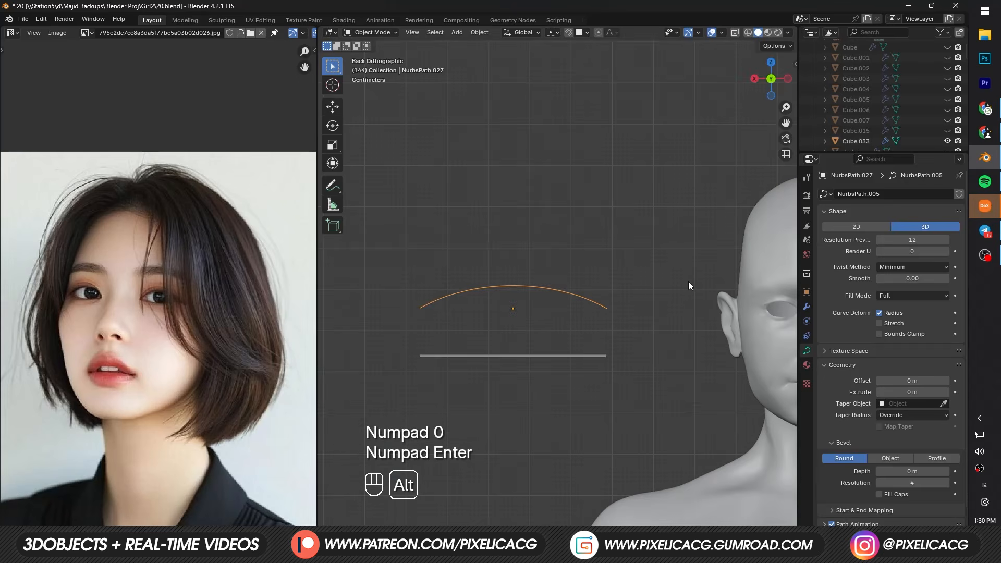
Step: Move the beveled hair strip up to the side of the head and shift it along Y
left_click(604, 356)
scroll(621, 362, "down", 2)
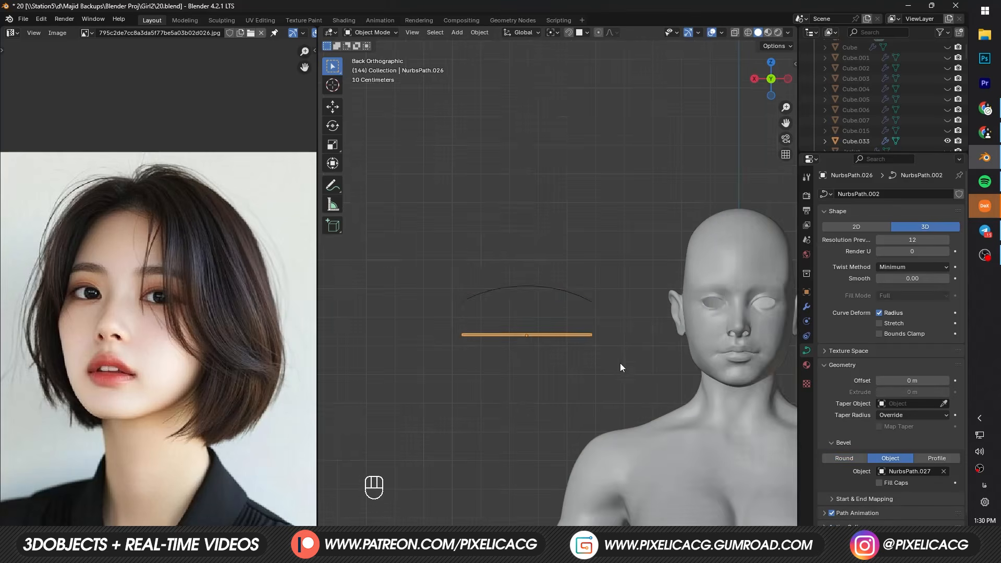
middle_click_drag(621, 363, 617, 373)
key("g")
left_click(768, 259)
key("g")
key("z")
left_click(756, 261)
middle_click_drag(746, 255, 712, 305)
key("g")
key("x")
key("y")
left_click(695, 383)
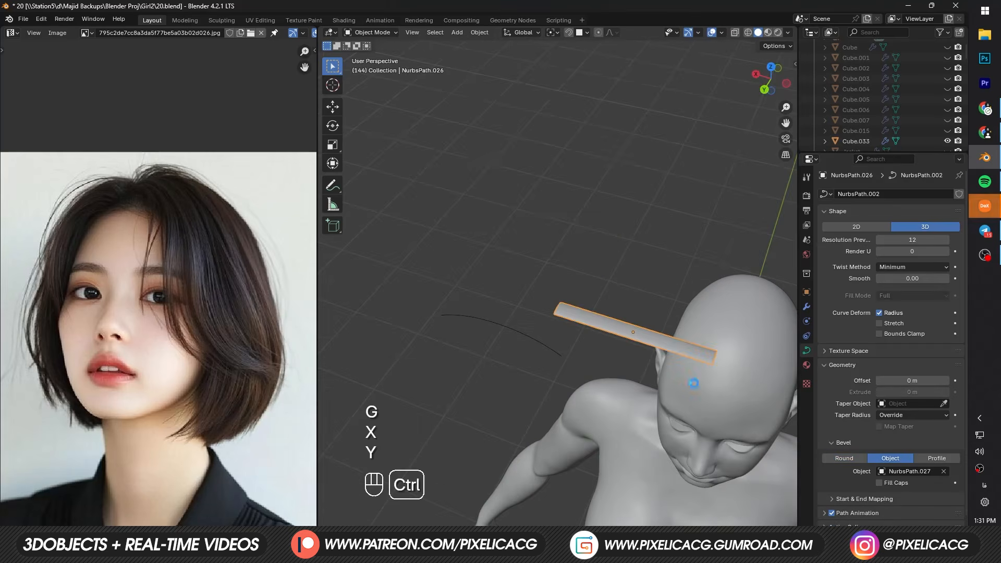
Step: Narrow the reference image area and bring the hair strip closer to the head along Z, X and Y
left_click_drag(317, 292, 271, 292)
key("Tab")
key("Tab")
key("g")
key("z")
key("g")
key("x")
middle_click_drag(695, 382, 626, 328)
key("y")
key("g")
key("x")
left_click(530, 334)
Step: Turn the hair strip upright beside the ear and undo the extra rotation about Z
key("Tab")
key("r")
key("g")
key("r")
key("z")
left_click(594, 297)
key("ctrl+z")
key("Tab")
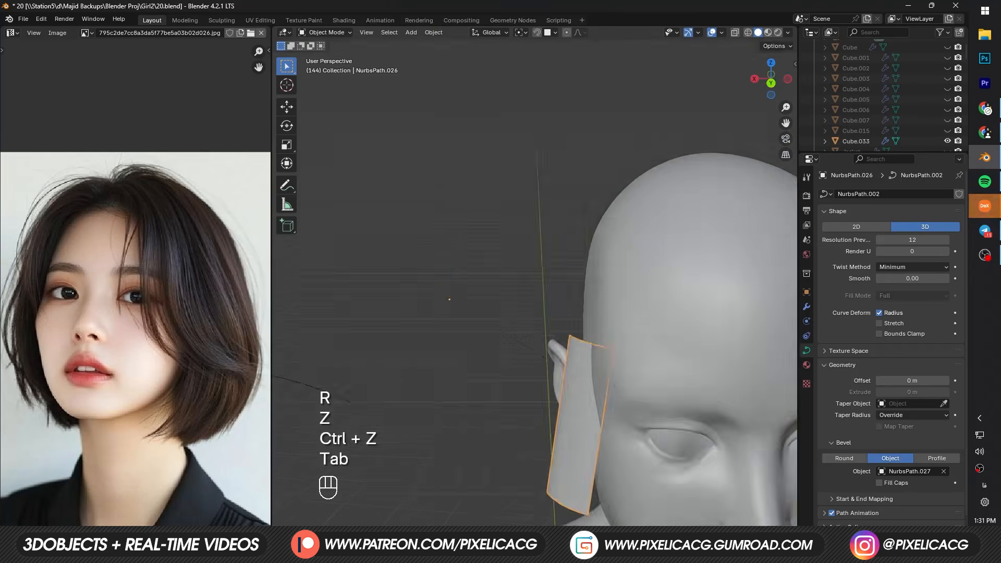
Step: Reposition the hair strip beside the ear and adjust the radius of all its control points with Shrink/Fatten
key("r")
key("g")
left_click(702, 342)
key("Tab")
key("a")
key("alt+s")
left_click(545, 385)
key("Tab")
Step: Tilt the hair strip and rotate it about Z to follow the side of the head above the ear
middle_click_drag(545, 385, 441, 373)
key("g")
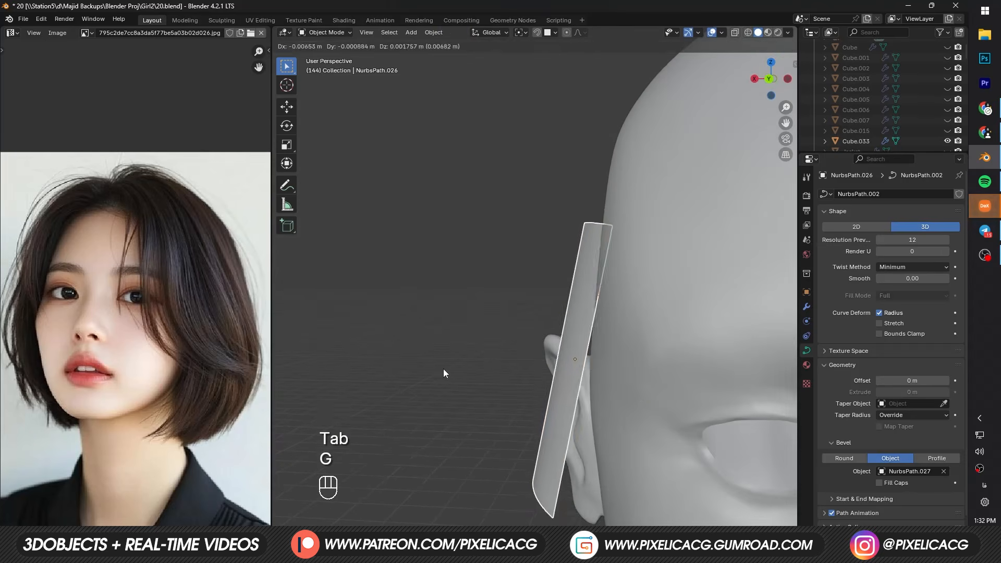
key("r")
key("g")
left_click(645, 399)
key("r")
key("z")
middle_click_drag(645, 400, 727, 410)
left_click(615, 451)
Step: Move and rotate the hair strip so it lies against the head just behind the ear
key("g")
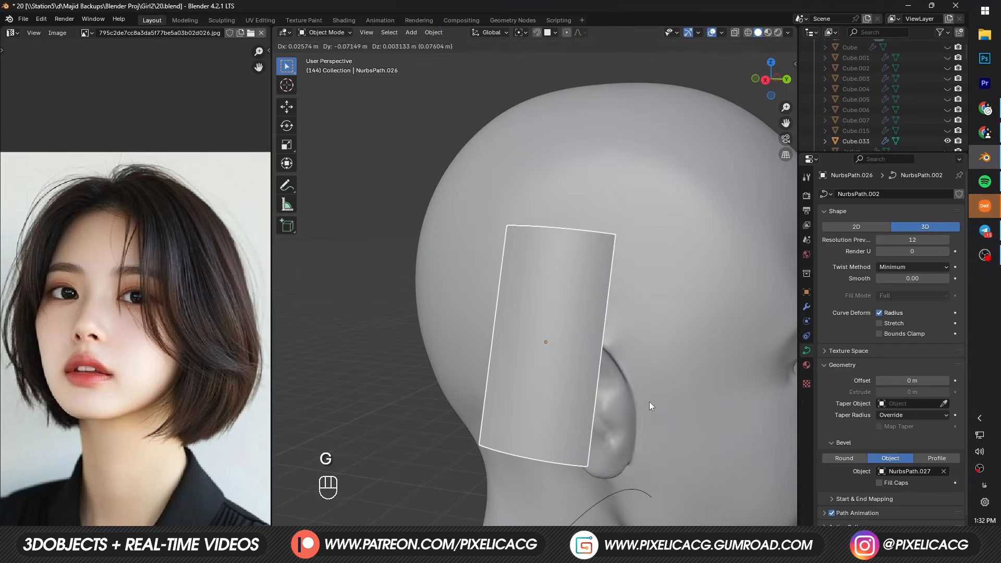
left_click(650, 404)
key("g")
middle_click_drag(651, 405, 694, 444)
key("r")
key("g")
middle_click_drag(612, 438, 546, 365)
Step: Shape the strip in Edit Mode, pulling its top points forward above the ear and its lower points down past the ear
key("Tab")
left_click(542, 233)
key("g")
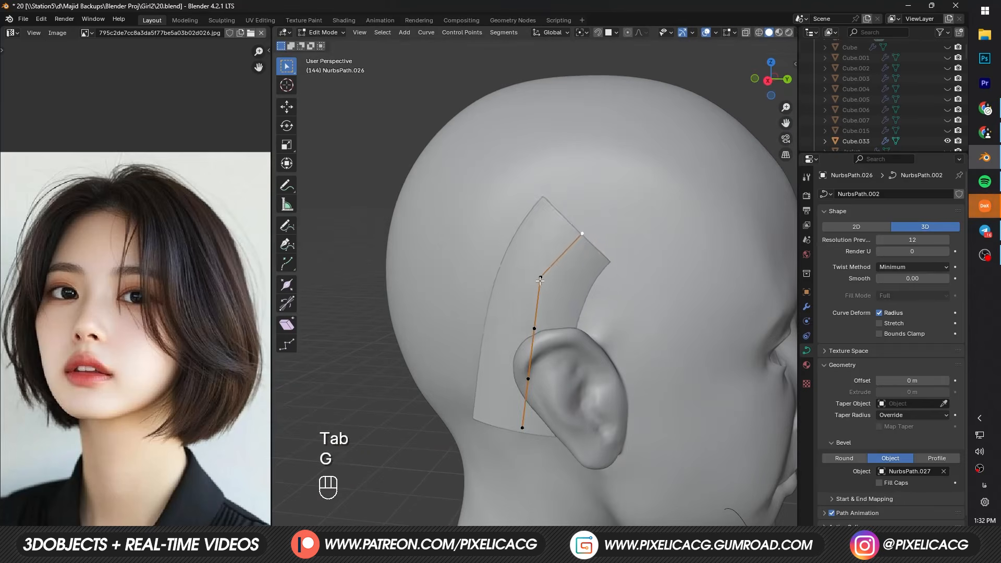
left_click(541, 278)
key("g")
key("g")
left_click(527, 378)
key("g")
left_click(523, 428)
key("g")
key("g")
key("g")
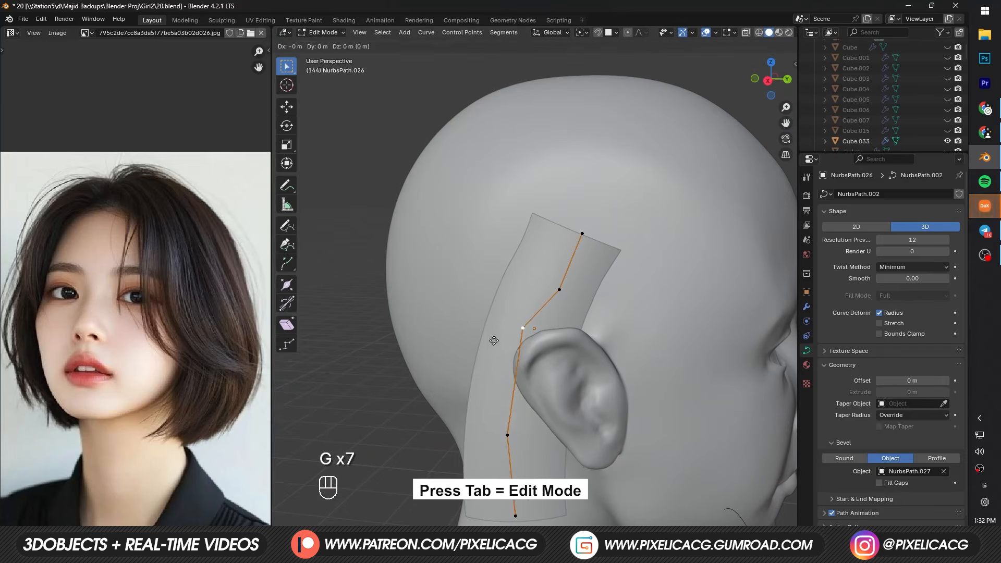
Step: Adjust the strip's control points from the side and front so it hugs the curve of the head
middle_click_drag(510, 396, 641, 454)
left_click(587, 466)
middle_click_drag(615, 303, 566, 305)
left_click(566, 305)
key("g")
left_click(592, 242)
middle_click_drag(593, 243, 583, 250)
left_click(570, 296)
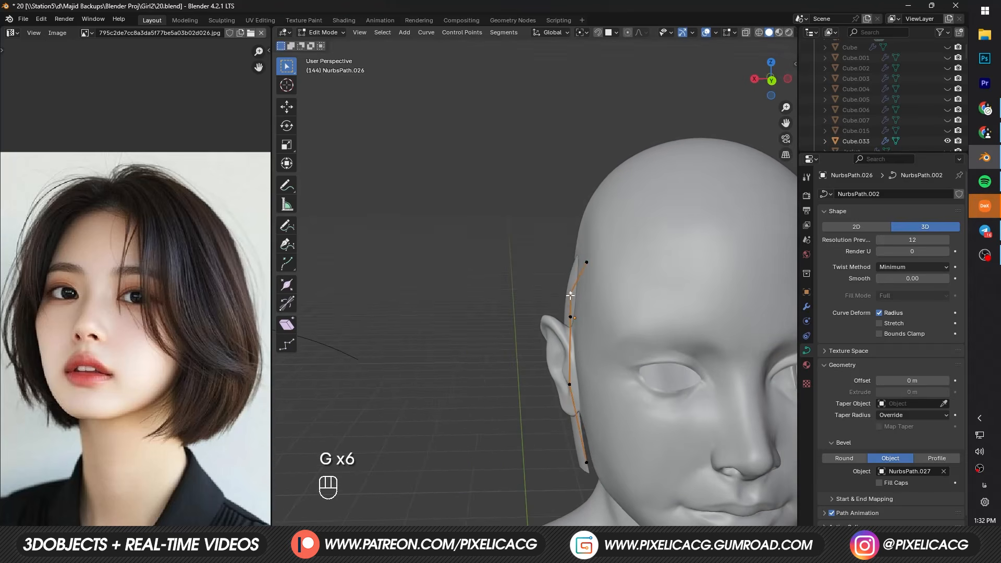
middle_click_drag(570, 304, 540, 366)
key("Tab")
Step: Duplicate the hair strip toward the back of the head and tilt the copy's upper control points
key("shift+d")
key("Tab")
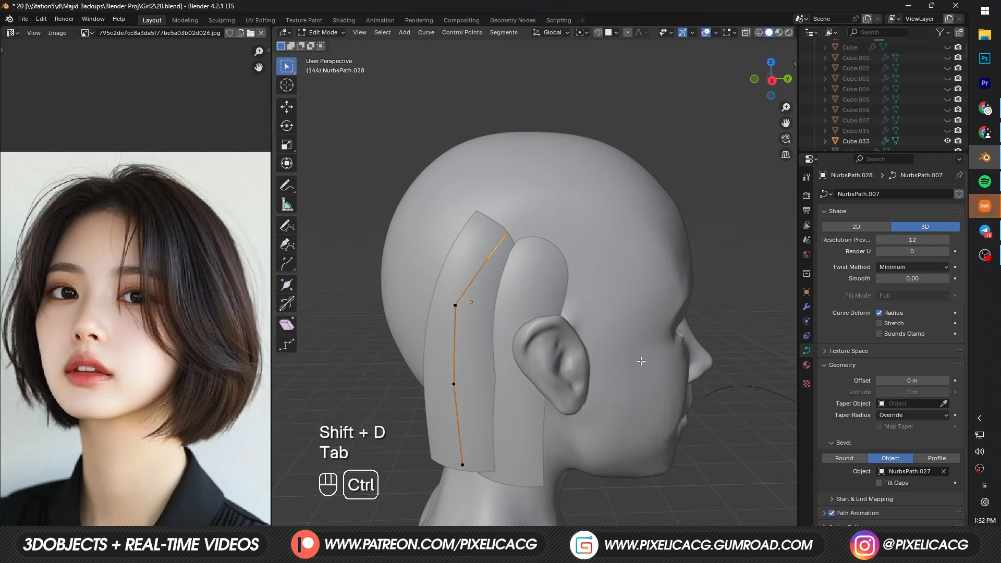
key("ctrl+t")
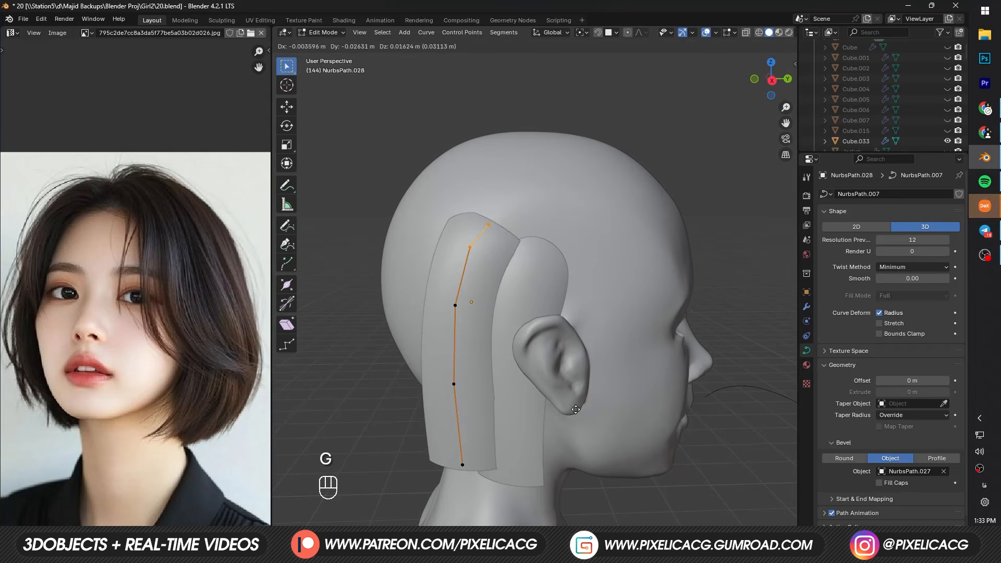
left_click(436, 313)
key("ctrl+t")
Step: Move the upper and lower control points of the duplicated strip behind the ear to follow the side of the head
middle_click_drag(536, 417, 584, 396)
key("g")
left_click(509, 357)
key("g")
left_click(489, 464)
middle_click_drag(489, 464, 470, 333)
left_click(456, 330)
left_click(532, 321)
middle_click_drag(531, 321, 543, 360)
Step: Shift the strip's control points along the X and Y axes and tilt them to fit the strip against the skull
key("g")
key("y")
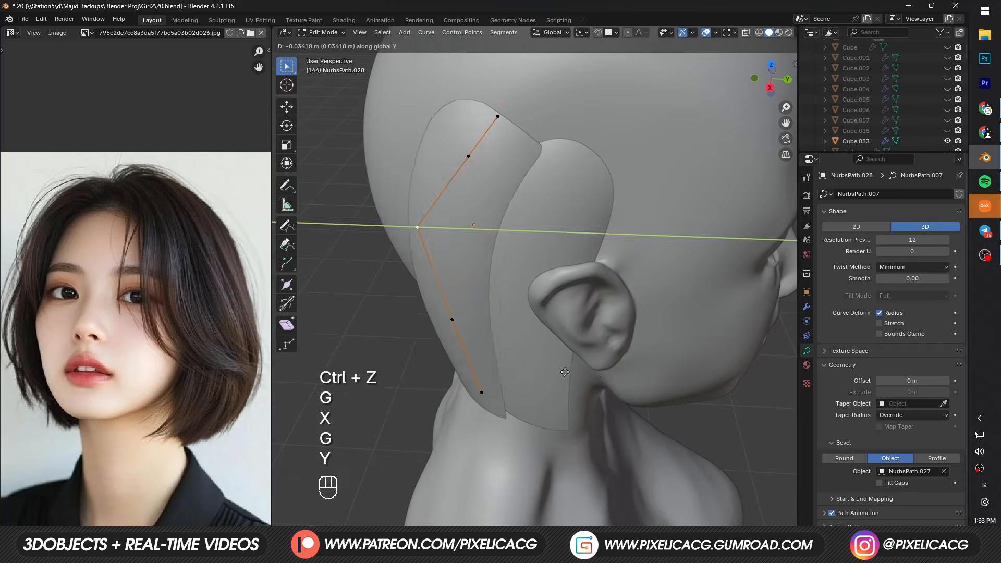
left_click(452, 318)
key("ctrl+t")
middle_click_drag(485, 320, 610, 313)
left_click(495, 205, "shift")
key("g")
key("x")
key("y")
left_click(619, 269)
key("ctrl+z")
key("g")
Step: Duplicate the strip further toward the back of the head and rotate the copy around the Z axis
key("Tab")
key("shift+d")
left_click(527, 305)
key("g")
key("r")
key("z")
left_click(581, 324)
Step: Reposition the new strip's control points so it follows the curve of the back of the skull
scroll(579, 326, "up", 3)
key("Tab")
key("g")
key("g")
key("g")
key("ctrl+z")
key("g")
middle_click_drag(620, 269, 584, 277)
middle_click_drag(415, 361, 422, 278, "shift")
Step: Tilt the new strip's control points and move them into line with the neighbouring strip
key("g")
middle_click_drag(438, 402, 584, 386)
key("ctrl+t")
left_click(678, 214)
key("g")
middle_click_drag(678, 214, 522, 261)
left_click(534, 270)
Step: Duplicate the strip toward the middle of the back of the head, positioning the copy along the X and Y axes
key("Tab")
key("shift+d")
key("g")
key("g")
key("x")
key("y")
left_click(522, 250)
Step: Move the newest strip's control points to bend it around the back of the head
key("Tab")
key("g")
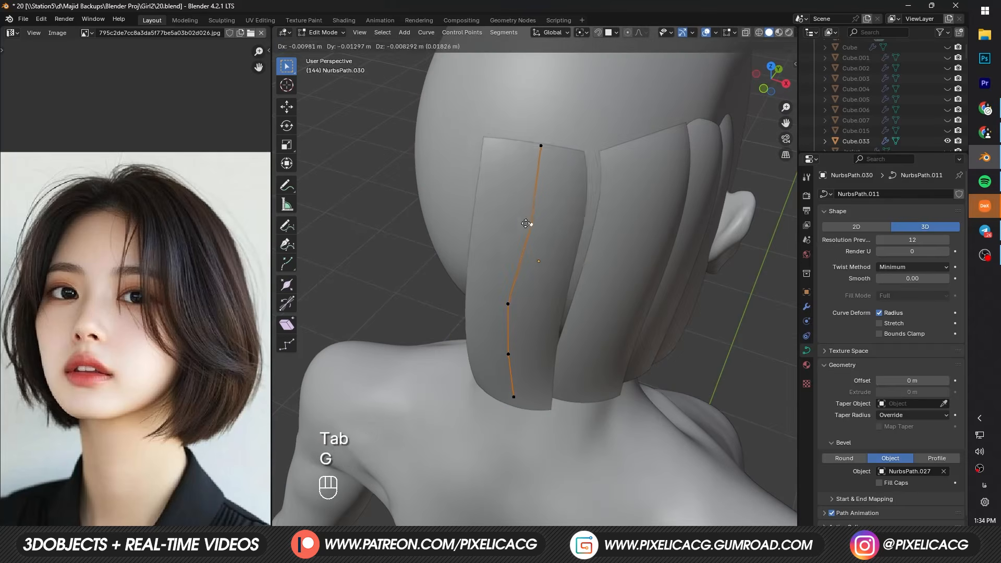
key("g")
key("g")
key("g")
left_click(545, 354)
Step: Scale the control point radius and move the neighbouring strip's top point along the Z axis
key("Tab")
key("Tab")
middle_click_drag(546, 353, 677, 287)
key("alt+s")
left_click(681, 287)
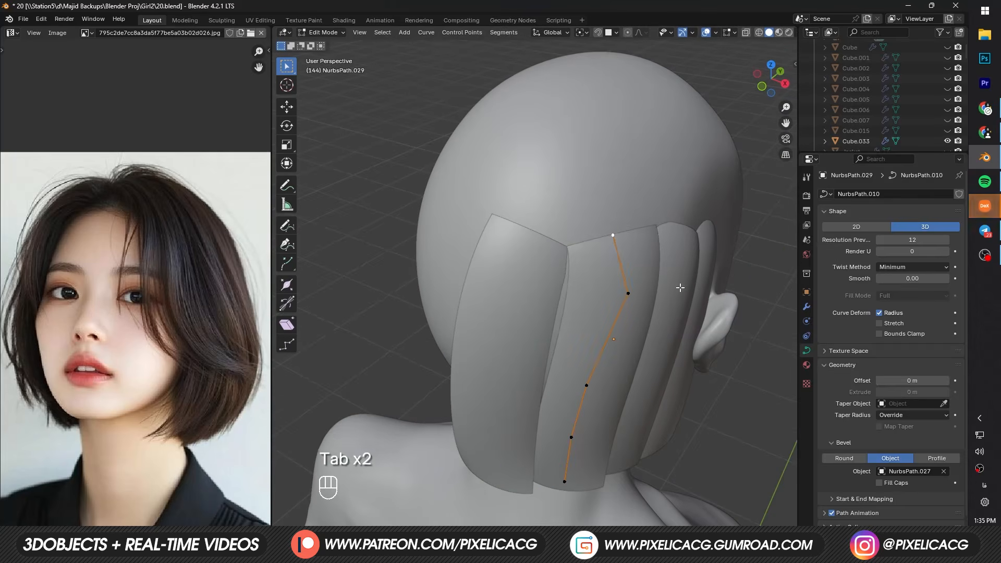
key("g")
key("z")
left_click(543, 297)
Step: Tilt and move the upper control points of the rearmost strip so its surface faces away from the skull
key("Tab")
middle_click_drag(543, 298, 556, 351)
key("ctrl+t")
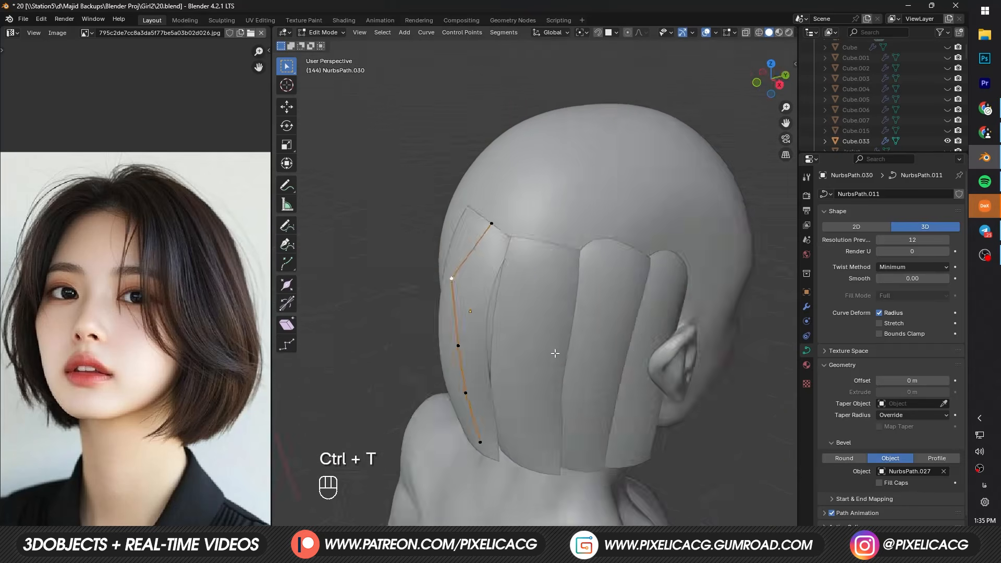
key("g")
key("g")
key("ctrl+t")
middle_click_drag(472, 276, 565, 242)
Step: Move the rearmost strip's control points along the X and Y axes to bring it against the head
key("g")
key("g")
key("x")
left_click(553, 250)
key("g")
key("y")
left_click(565, 242)
Step: Scale the rearmost strip's control point radius and readjust its points from the back of the head
key("s")
key("alt+s")
left_click(624, 274)
middle_click_drag(624, 275, 678, 261)
key("g")
key("Tab")
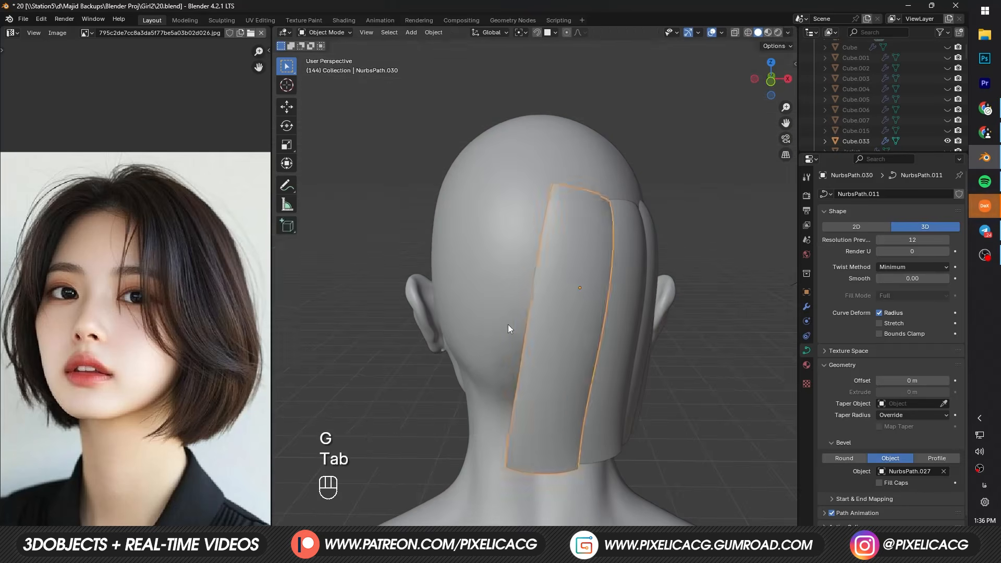
Step: Undo the last point edits on the rearmost strip and set its lower end over the nape
key("ctrl+z")
key("Tab")
key("Tab")
key("g")
key("ctrl+z")
key("Tab")
left_click(567, 410)
Step: Duplicate the rearmost strip and place the copy beside it, across the centre of the back of the head
key("Tab")
key("shift+d")
key("g")
left_click(494, 243)
Step: Reposition the new copy's top control point and tilt it to match the back of the skull
key("Tab")
key("g")
key("g")
key("x")
key("y")
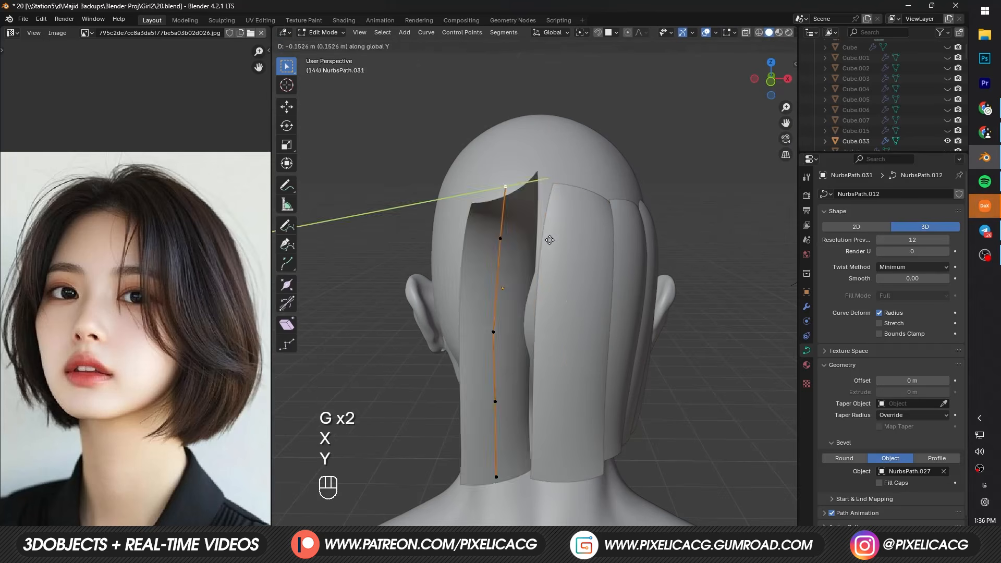
key("ctrl+z")
key("g")
key("ctrl+t")
Step: Move and tilt the remaining control points of the new copy to run down the back of the head
middle_click_drag(550, 240, 540, 272)
key("g")
key("ctrl+t")
left_click(527, 354)
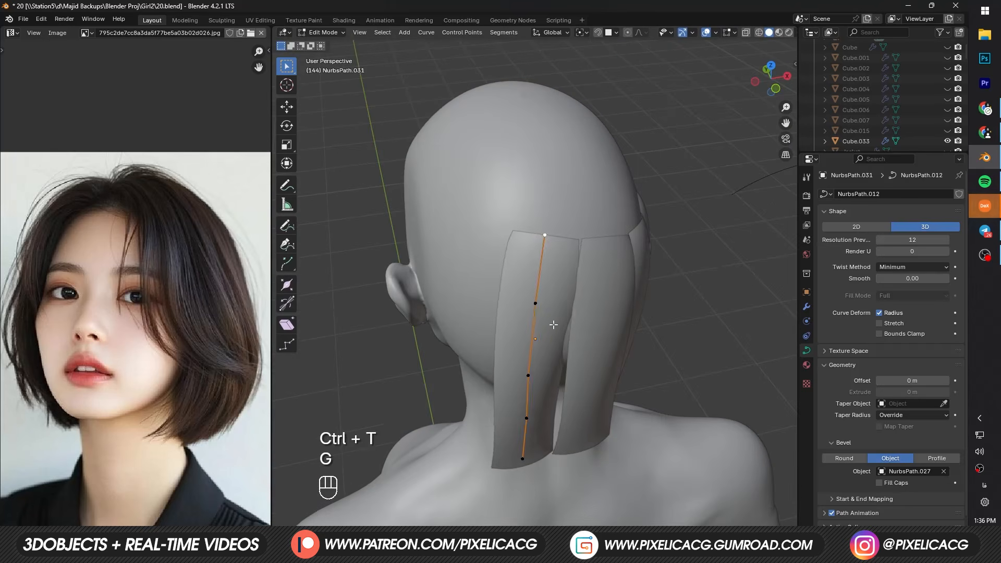
left_click(584, 326)
key("g")
key("g")
Step: Tilt the copy's lower control points and pull them in toward the neck
middle_click_drag(584, 326, 617, 505)
key("ctrl+t")
key("g")
key("g")
key("Tab")
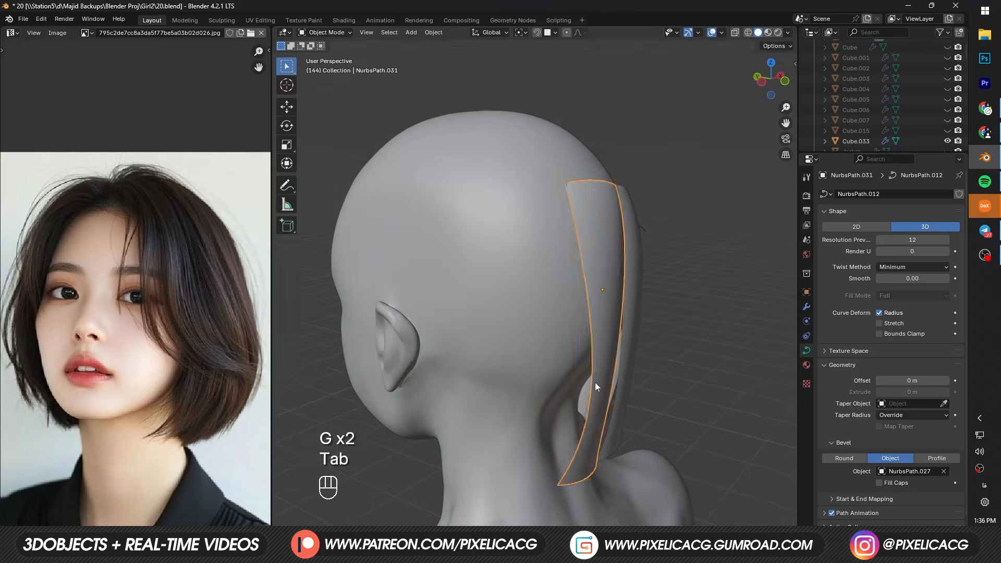
Step: Refine the tilt of the strip's control points near the nape
middle_click_drag(597, 384, 528, 417)
key("Tab")
key("ctrl+t")
left_click(528, 469)
middle_click_drag(528, 470, 589, 377)
key("ctrl+z")
key("ctrl+t")
key("Tab")
Step: Duplicate the latest back strip and place the copy beside it, toward the left ear
scroll(603, 328, "down", 4)
middle_click_drag(603, 328, 552, 383)
key("Tab")
key("Tab")
key("Tab")
key("shift+d")
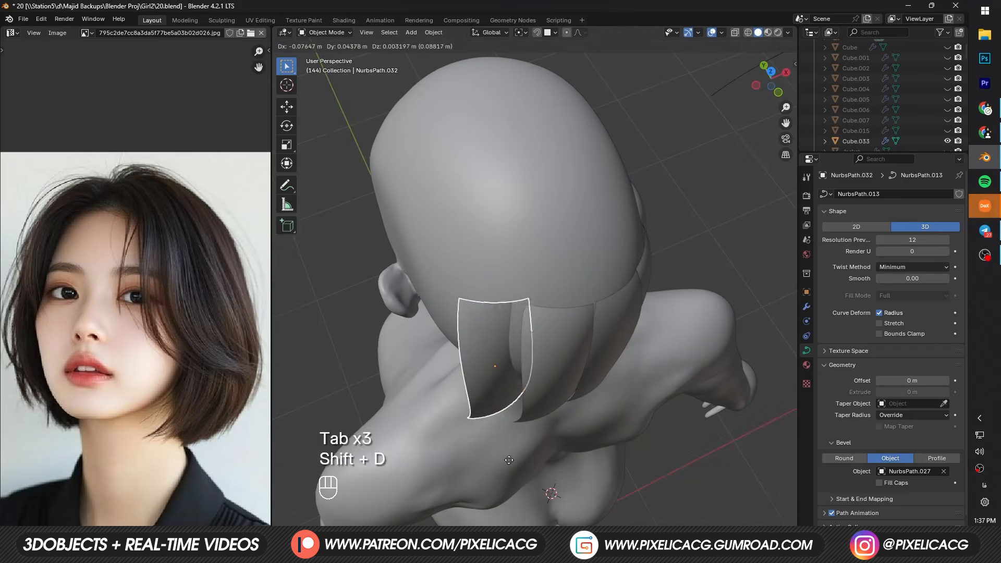
left_click(501, 349)
key("g")
Step: Tilt the new copy's control points and reposition them to follow the back of the skull
key("Tab")
key("ctrl+t")
key("ctrl+t")
key("g")
left_click(501, 334)
key("g")
key("g")
key("x")
key("y")
Step: Refine the position, tilt and radius of the copy's control points down toward the nape
middle_click_drag(500, 334, 529, 387)
key("ctrl+t")
key("alt+s")
key("g")
key("ctrl+t")
key("Tab")
key("Tab")
key("alt+s")
key("Tab")
Step: Rescale the radius of the copy's lower control points to shape the strip's width near its tip
key("Tab")
left_click_drag(507, 445, 441, 407)
key("alt+s")
left_click(652, 389)
key("alt+s")
key("Tab")
Step: Duplicate the strip again and place the copy next to it, behind the left ear
middle_click_drag(592, 308, 547, 303)
key("shift+d")
key("g")
left_click(599, 359)
Step: Shift control points of the neighbouring back strips, partly along the Y axis, to adjust how the strips overlap
key("Tab")
key("g")
key("y")
key("x")
key("g")
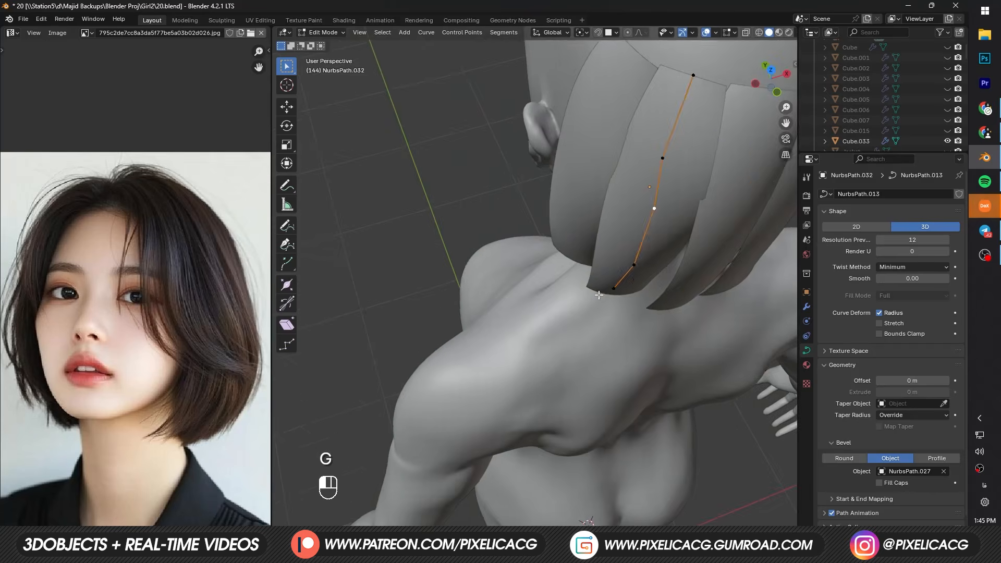
key("Tab")
key("Tab")
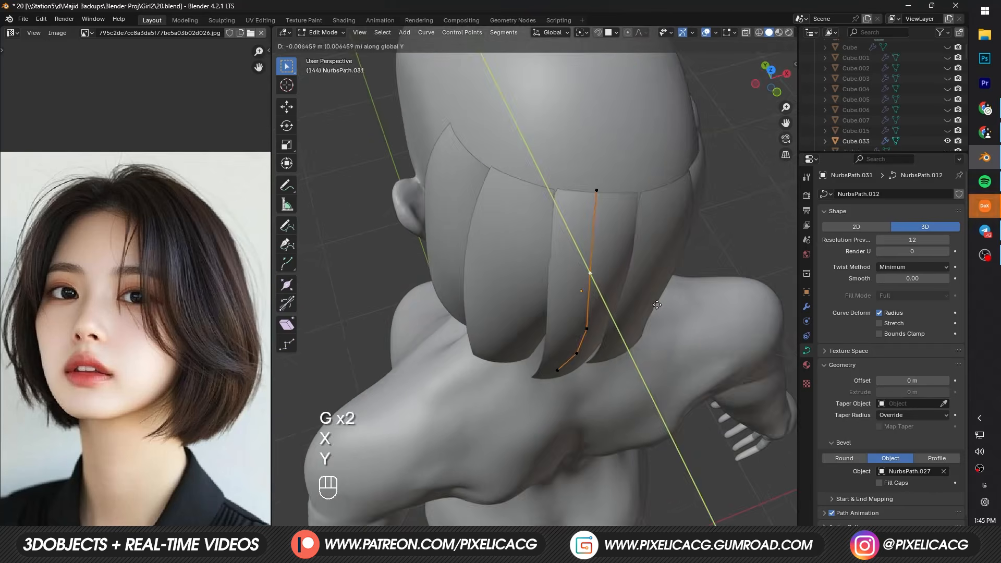
left_click(657, 304)
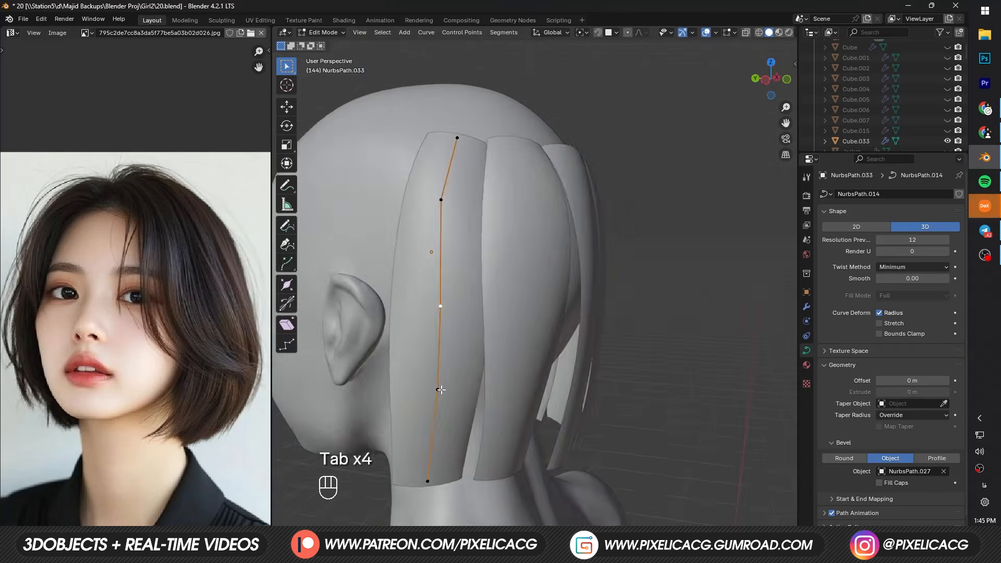
Step: Reposition the middle and bottom control points of the strip behind the ear
key("g")
key("x")
key("y")
key("g")
key("g")
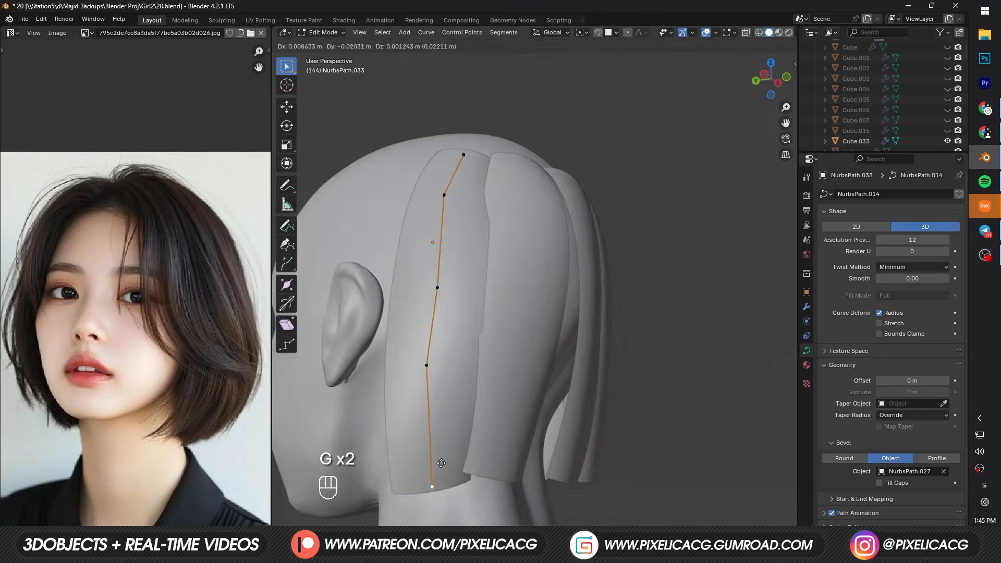
left_click(441, 463)
Step: Move and tilt the remaining control points of the strip behind the ear so its lower end curves toward the neck
key("g")
key("g")
left_click(438, 297)
key("g")
key("ctrl+t")
left_click(471, 302)
key("g")
key("Tab")
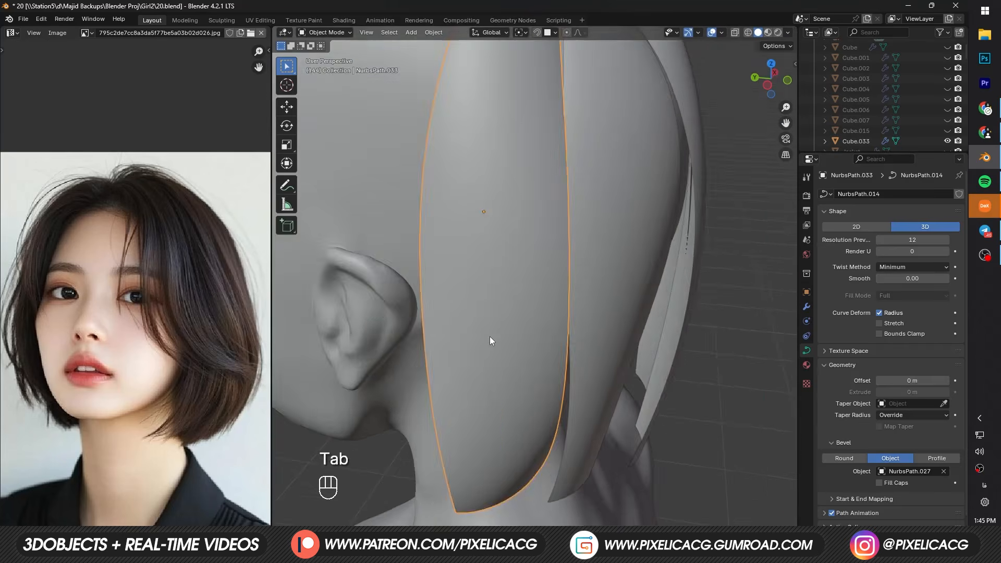
Step: Adjust the tilt of the strip behind the ear to match the curve of the head
scroll(492, 341, "down", 5)
middle_click_drag(491, 342, 537, 333)
key("Tab")
key("ctrl+t")
middle_click_drag(579, 307, 563, 213)
key("Tab")
key("shift+d")
key("Tab")
key("Tab")
key("x")
Step: Move the control points of the strip behind the ear closer to the head and tilt its top point
key("Tab")
key("g")
key("g")
key("g")
key("g")
key("g")
middle_click_drag(524, 278, 522, 349)
key("ctrl+t")
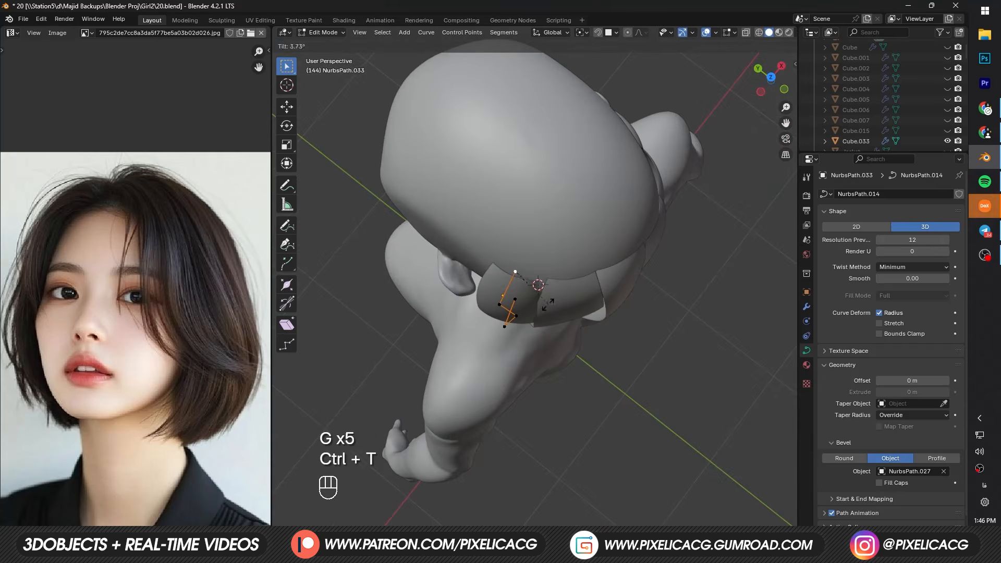
Step: Fine-tune the position of the control points on the strip behind the ear
middle_click_drag(548, 305, 566, 234)
key("g")
key("Tab")
left_click(566, 235)
key("Tab")
key("Tab")
Step: Try tilting and moving the top control point of the strip behind the ear
middle_click_drag(578, 292, 511, 220)
key("Tab")
key("ctrl+t")
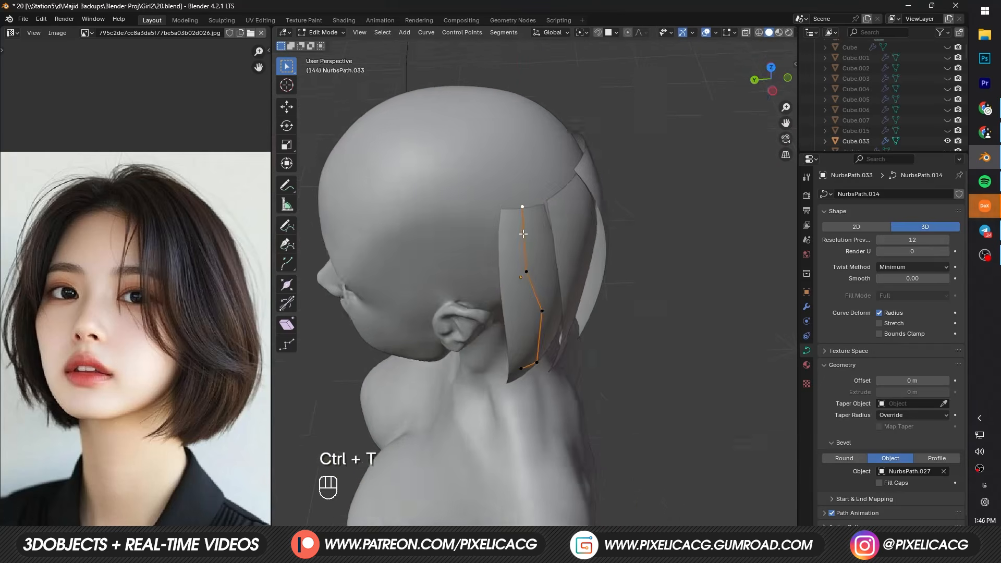
key("g")
middle_click_drag(543, 344, 527, 412)
key("ctrl+z")
key("ctrl+z")
key("ctrl+z")
key("ctrl+z")
Step: Adjust the strip behind the ear, duplicate it, rotate the copy around the Z axis and place it nearer the ear
key("Tab")
key("Tab")
key("g")
key("Tab")
key("shift+d")
key("r")
key("z")
key("g")
Step: Reposition the new copy's control points so the strip starts above the ear and passes behind it
key("Tab")
key("g")
key("g")
key("g")
key("g")
key("x")
key("g")
middle_click_drag(552, 295, 498, 312)
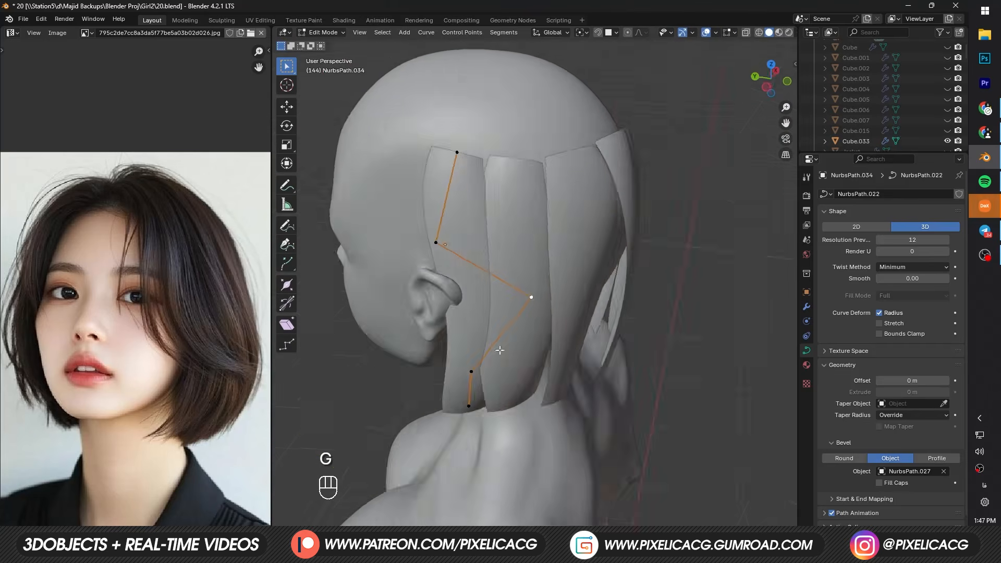
Step: Tilt the control points of the strip above the ear and rescale its radius to fit the side of the head
middle_click_drag(498, 349, 501, 412)
key("ctrl+t")
left_click(549, 289)
middle_click_drag(550, 334, 566, 282)
key("ctrl+t")
left_click(563, 324)
key("alt+s")
Step: Move the middle control point of the strip above the ear and tilt its points to lie against the neighbouring strip
key("g")
key("g")
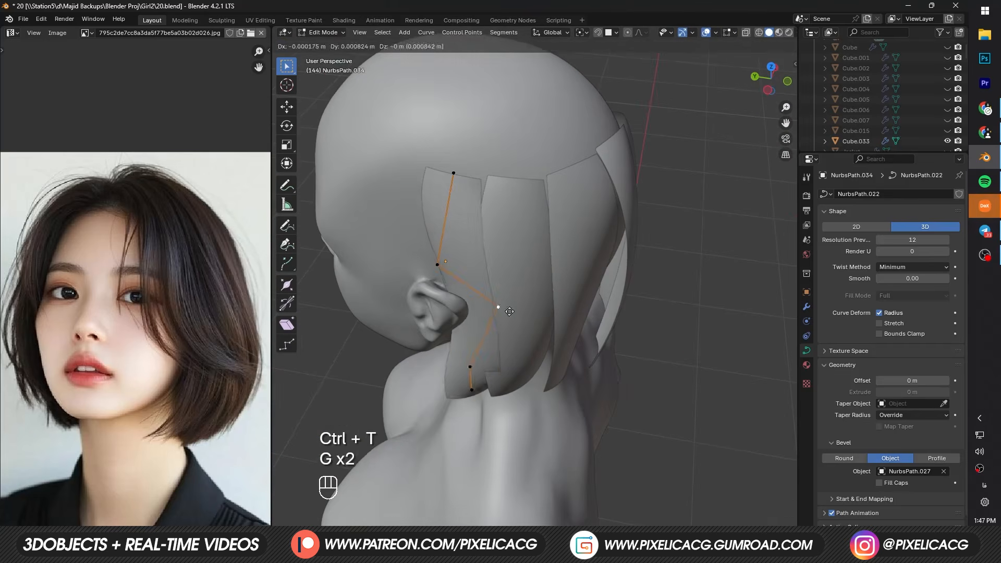
left_click(510, 311)
middle_click_drag(510, 312, 485, 344)
key("ctrl+t")
key("ctrl+t")
key("g")
key("g")
key("ctrl+t")
key("g")
Step: Adjust the radius of the strip above the ear, leave Edit Mode and save the file
middle_click_drag(506, 398, 563, 365)
key("Tab")
key("Tab")
key("alt+s")
middle_click_drag(566, 170, 505, 278)
key("Tab")
key("ctrl+s")
key("F10")
key("F10")
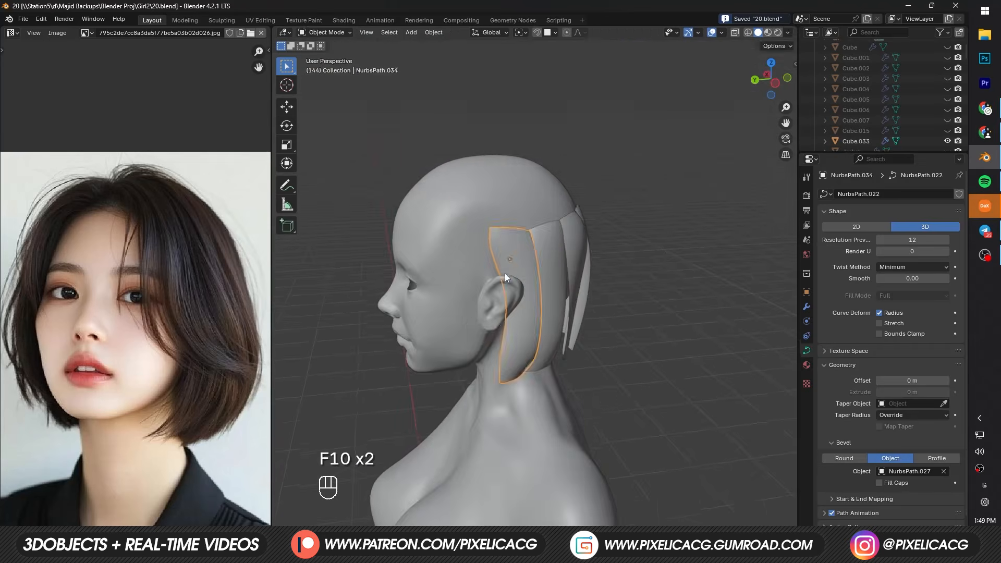
Step: Duplicate the strip above the ear, place the copy forward near the temple and move its upper control points outward
key("shift+d")
left_click(481, 238)
key("Tab")
middle_click_drag(482, 239, 531, 249)
left_click_drag(521, 256, 547, 278)
key("g")
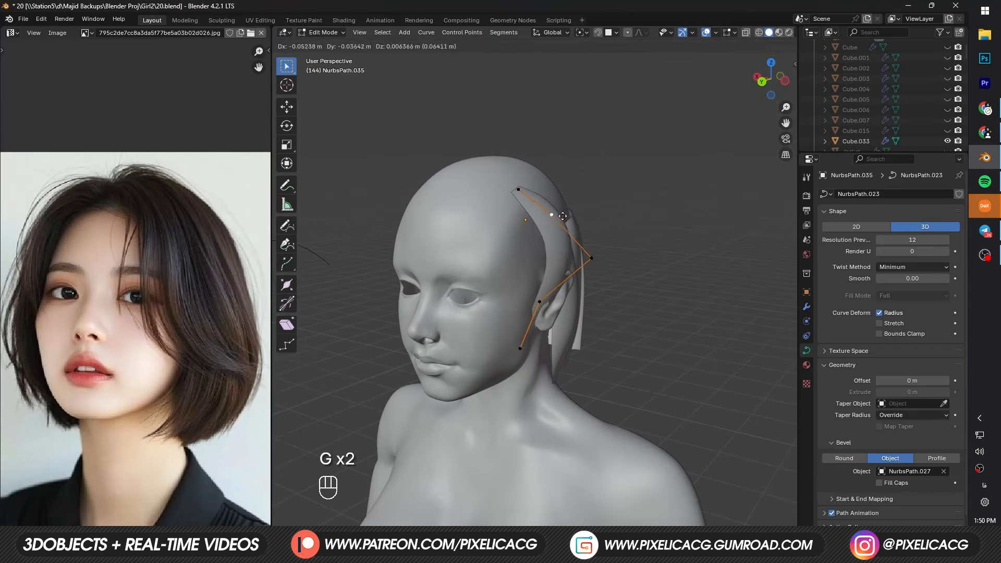
left_click(644, 364)
Step: Tilt the temple strip's control points and move them outward to follow the side of the head
left_click(521, 350)
key("g")
middle_click_drag(606, 418, 644, 490)
key("ctrl+t")
middle_click_drag(678, 312, 660, 261)
key("g")
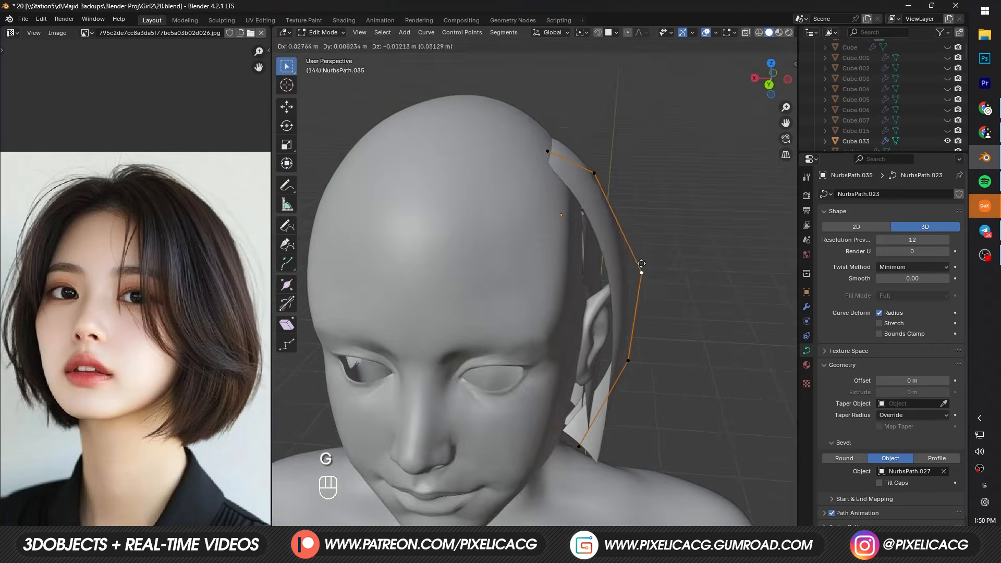
Step: Rescale the temple strip's radius and move its lower control points back behind the ear, narrowing the tip
middle_click_drag(709, 402, 595, 380)
key("alt+s")
left_click(579, 398)
key("g")
left_click(568, 459)
key("g")
key("g")
key("x")
key("alt+s")
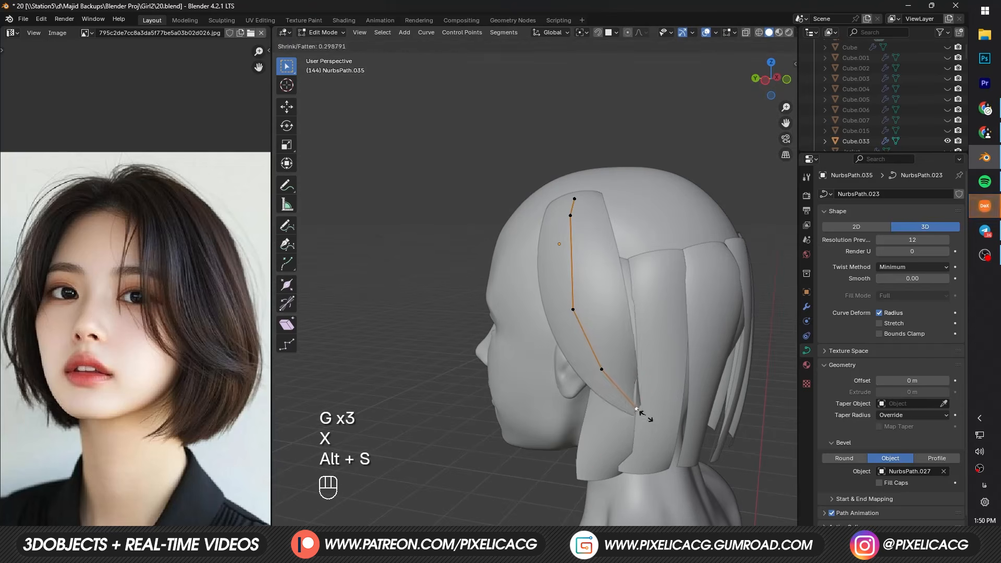
key("g")
key("x")
left_click(655, 438)
key("Tab")
Step: Move the temple strip's upper end up onto the crown and reposition a lower control point
key("Tab")
middle_click_drag(501, 360, 600, 339)
left_click(546, 318)
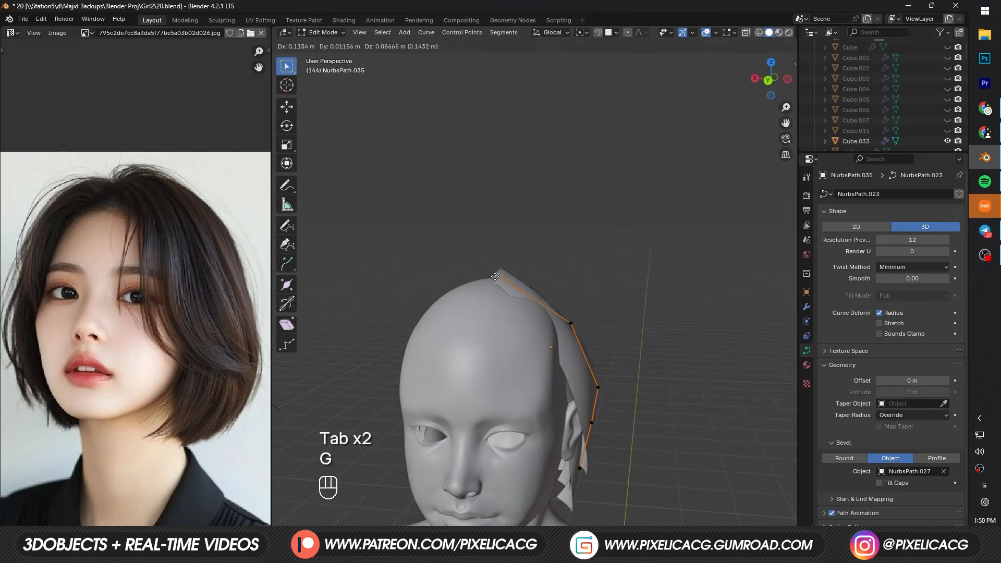
left_click(570, 340)
middle_click_drag(570, 339, 611, 463)
left_click(610, 437)
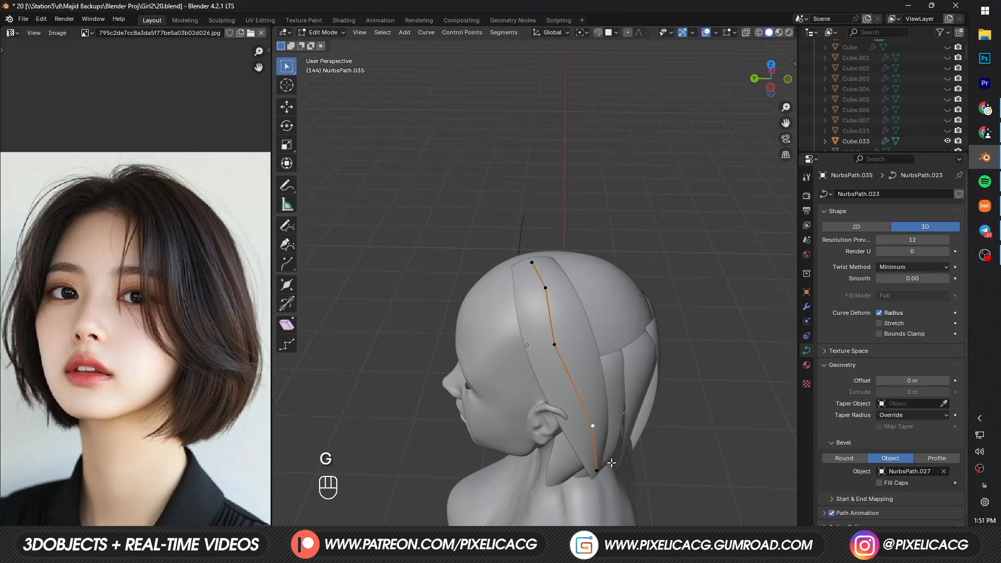
Step: Reposition the temple strip's lower control points and extrude its lower end downward by one more point
key("g")
middle_click_drag(538, 379, 502, 394)
left_click(487, 394)
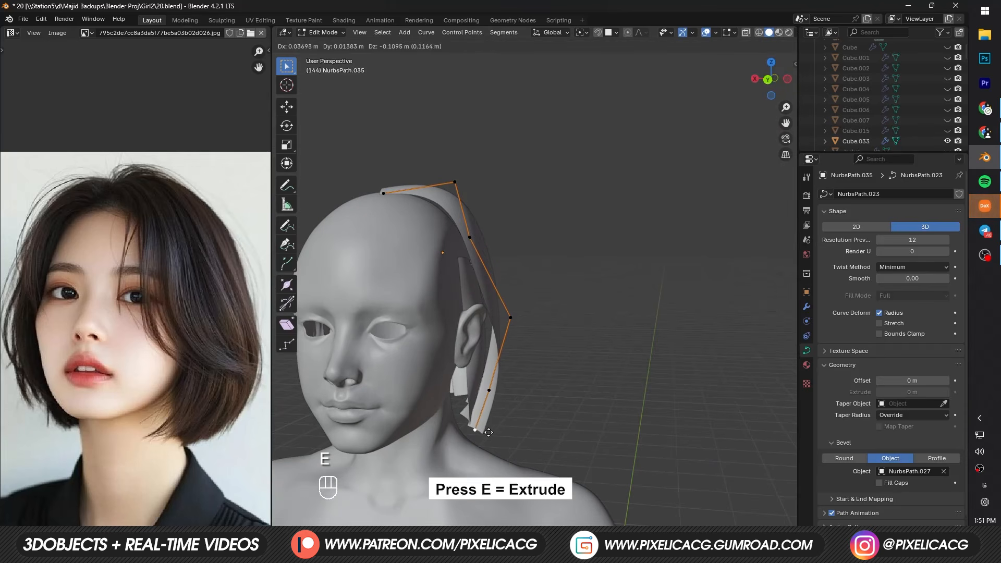
middle_click_drag(495, 426, 518, 338)
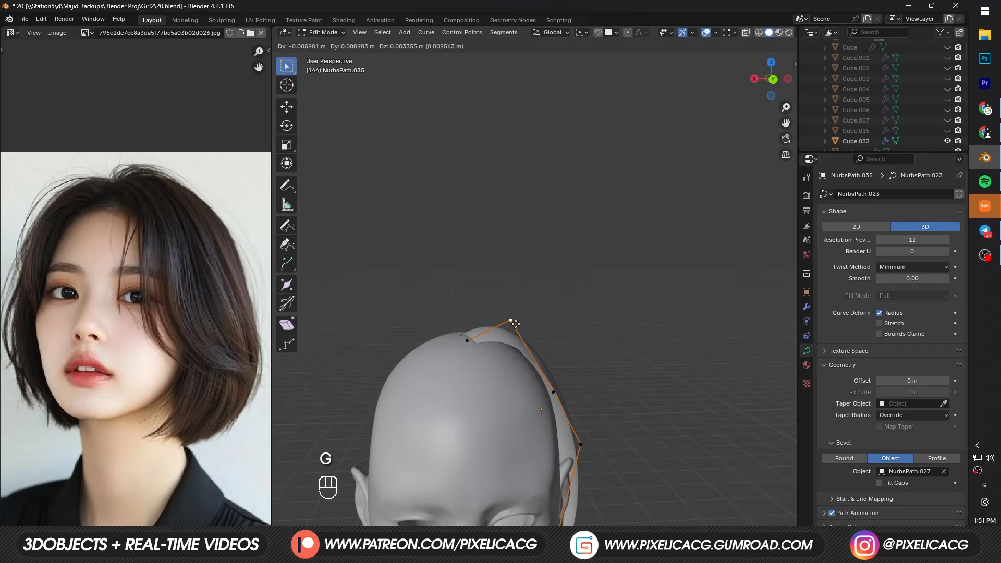
Step: Move the temple strip's crown-side control points so the strip sits on top of the head
middle_click_drag(540, 416, 508, 423)
key("ctrl+t")
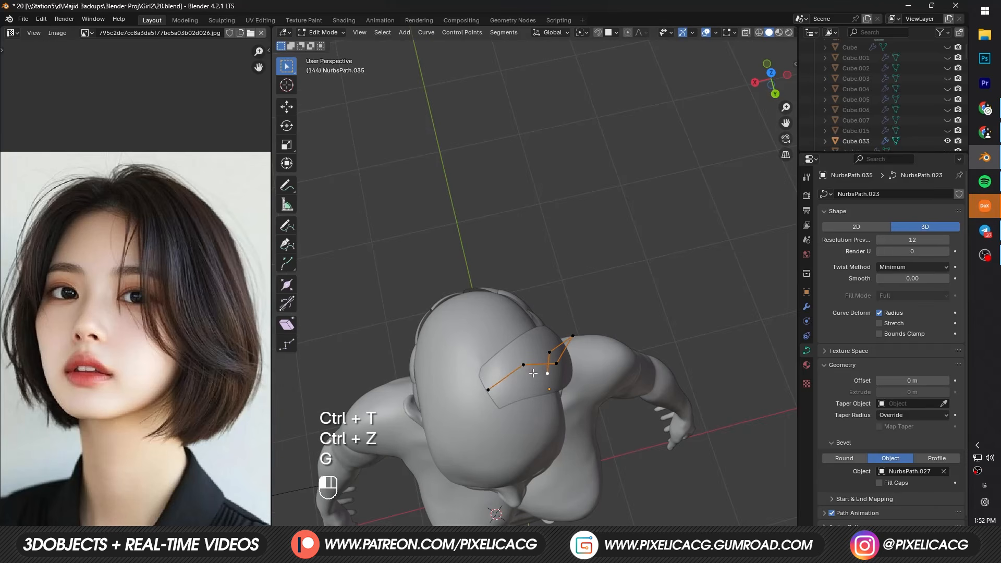
key("ctrl+z")
key("g")
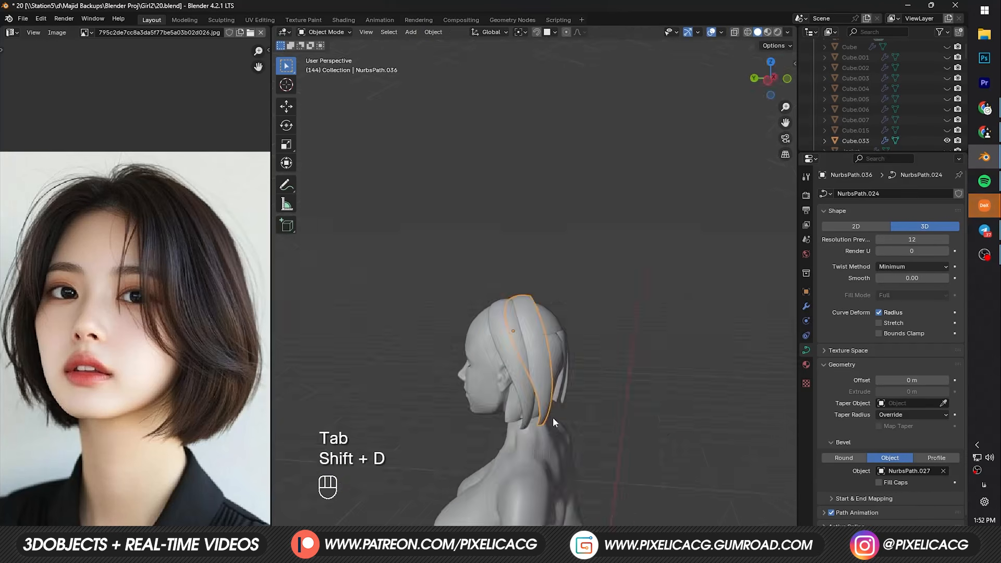
Step: Duplicate the temple strip, rotate the copy behind it in top view and move its second control point
middle_click_drag(553, 418, 511, 363)
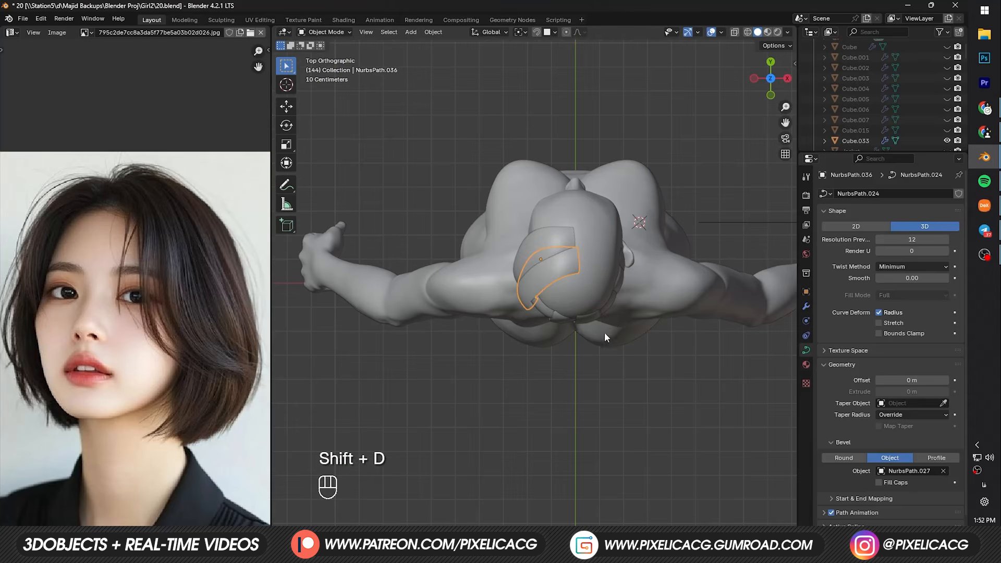
left_click(618, 308)
key("Tab")
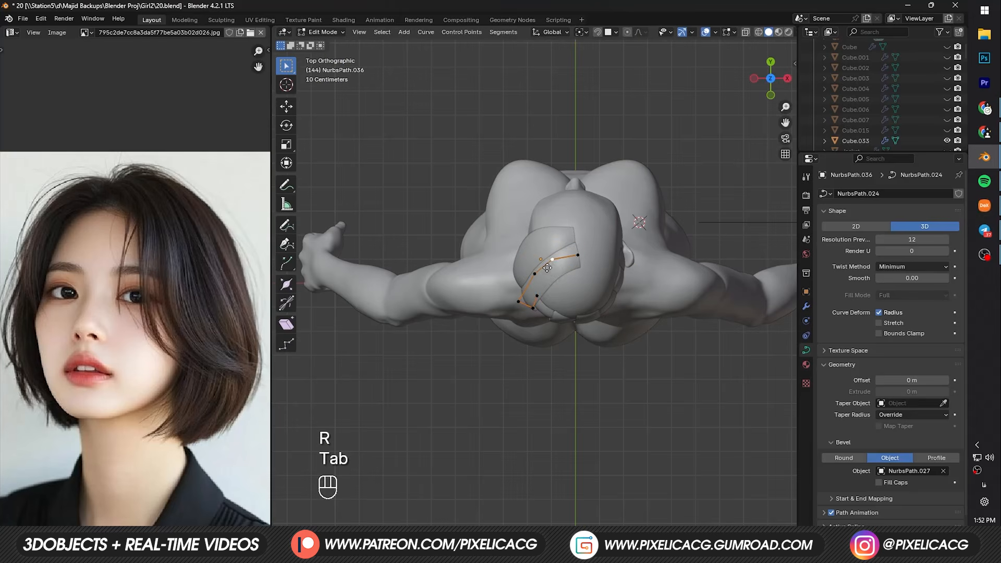
key("g")
left_click(549, 276)
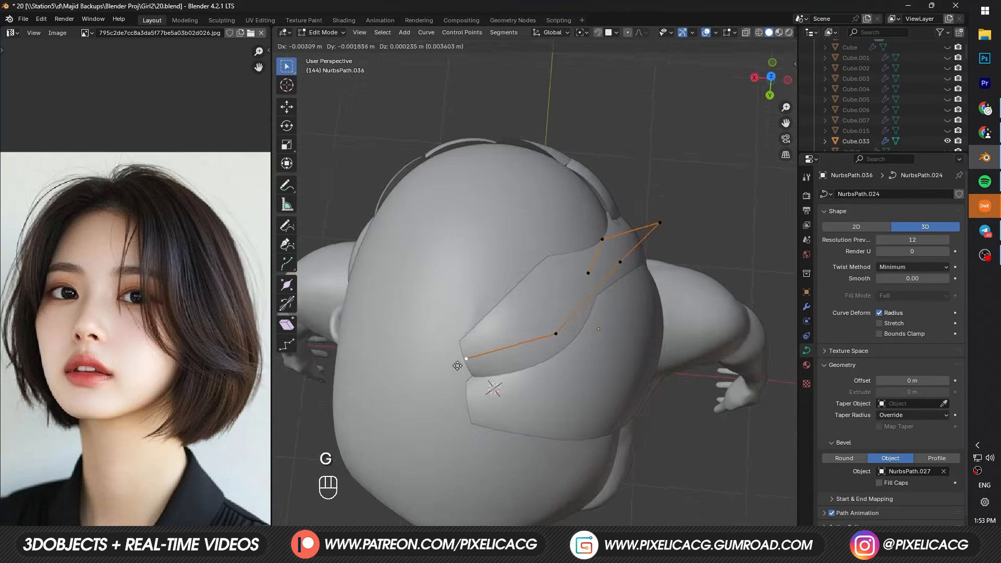
Step: Place the second strip's upper end at the crown and shift its control points along X
left_click(463, 364)
middle_click_drag(463, 364, 485, 309)
scroll(485, 308, "down", 3)
left_click(562, 421)
key("g")
key("x")
key("g")
key("x")
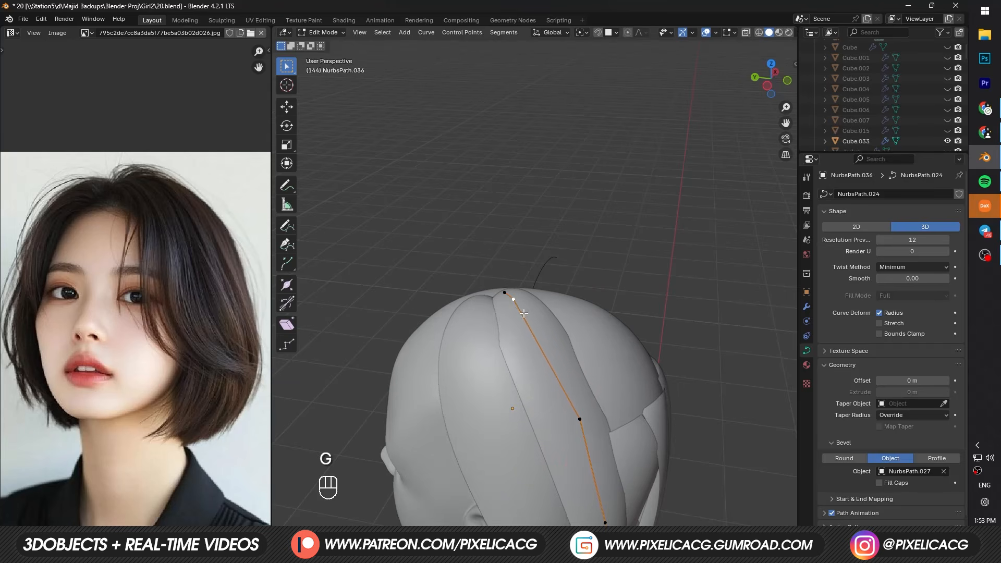
Step: Tilt the second strip's control points to lie flush against the head and adjust its crown end
key("g")
key("x")
key("ctrl+z")
key("ctrl+t")
key("ctrl+z")
key("ctrl+t")
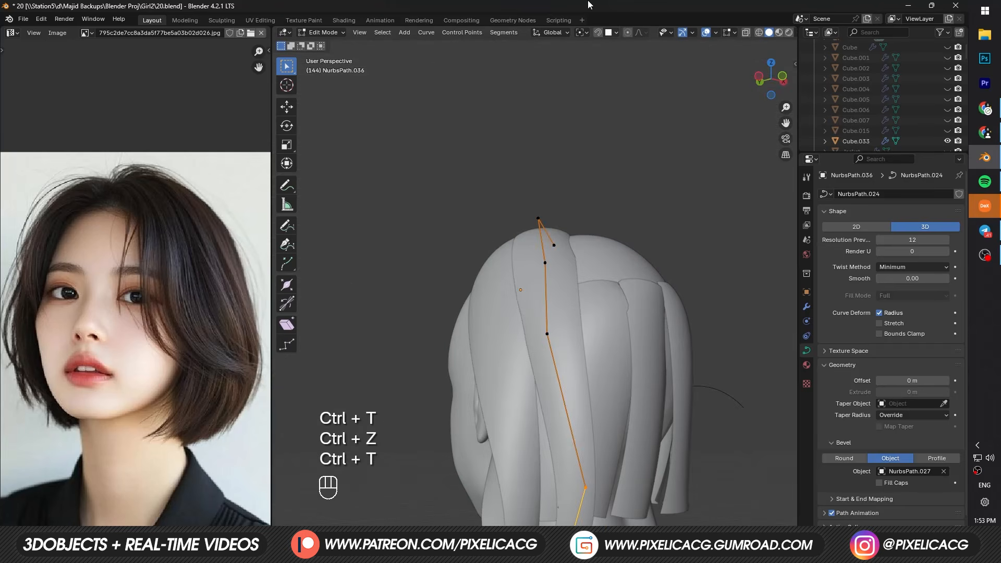
scroll(576, 231, "down", 4)
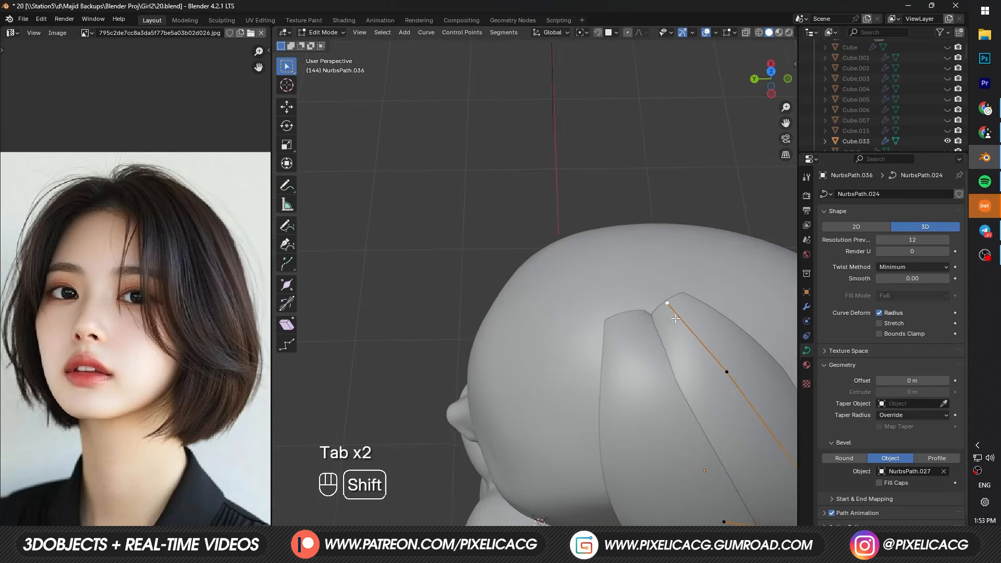
key("ctrl+t")
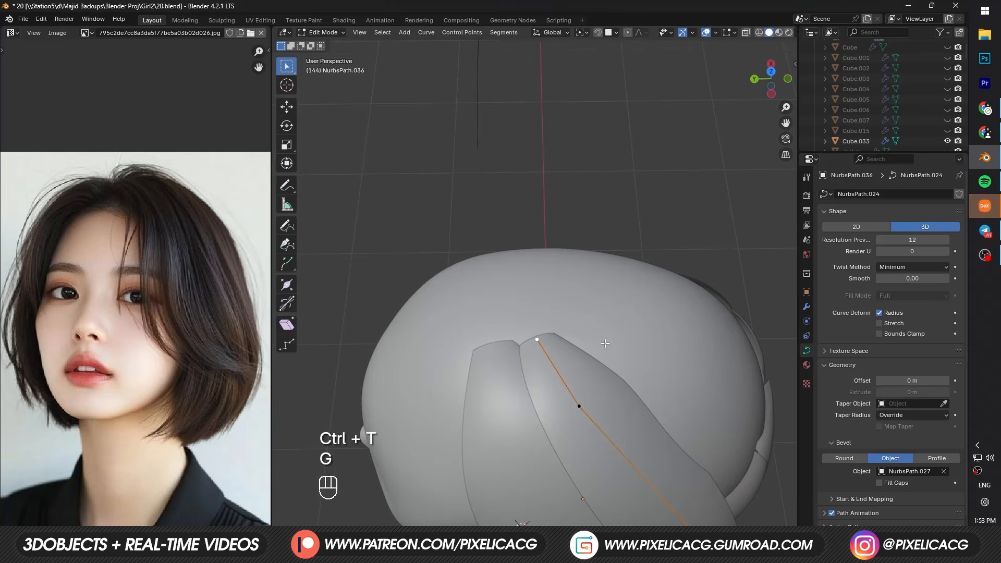
Step: Duplicate the second strip, rotate the copy toward the back of the head and move its upper end to the crown
key("Tab")
scroll(656, 357, "down", 4)
key("shift+d")
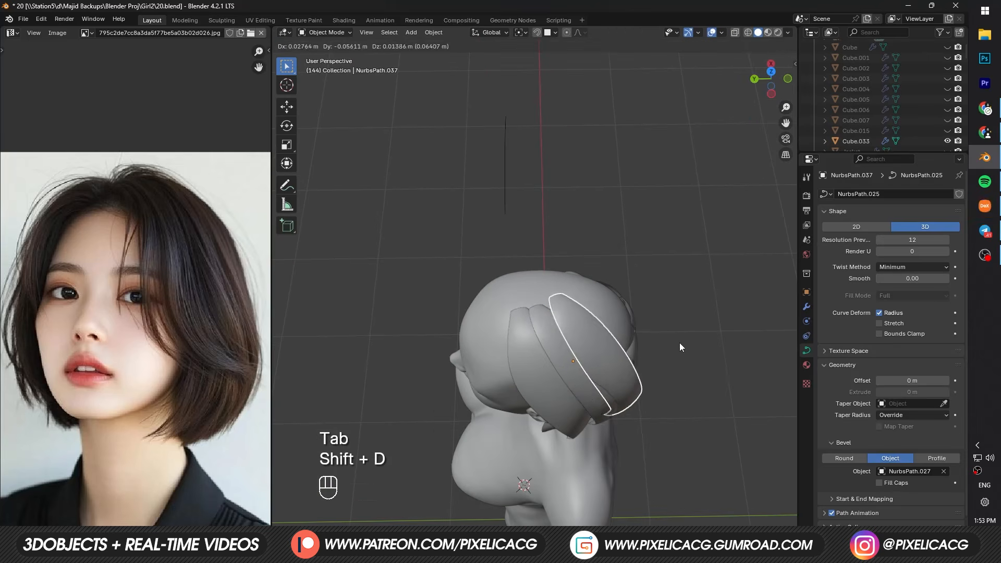
left_click(680, 343)
middle_click_drag(680, 344, 674, 368)
key("r")
left_click(682, 339)
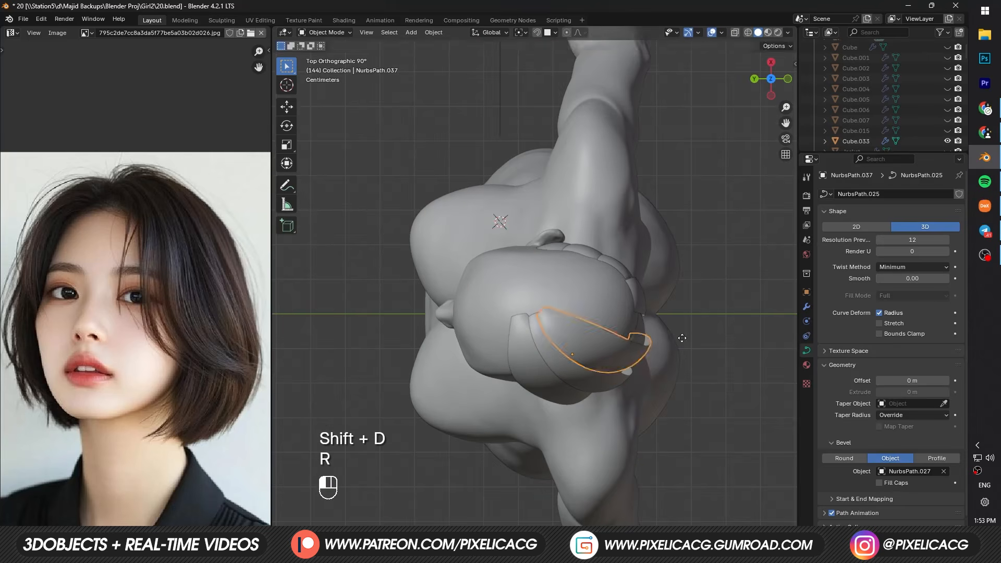
key("g")
key("g")
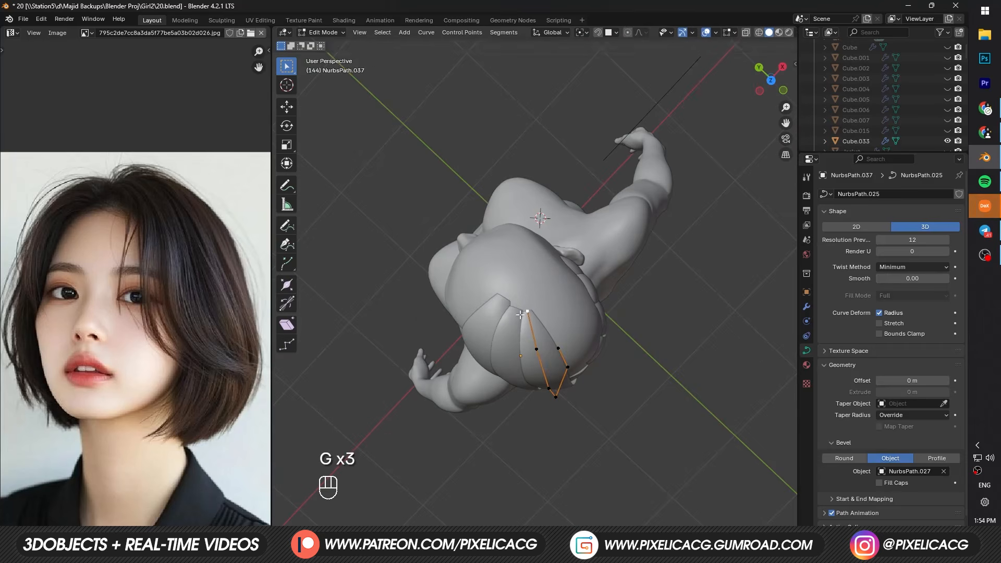
Step: Edit the second strip and move its upper control points to fit between the two neighbouring strips
key("Tab")
key("Tab")
key("Tab")
scroll(513, 321, "up", 4)
left_click(494, 336)
key("Tab")
key("g")
left_click(533, 337)
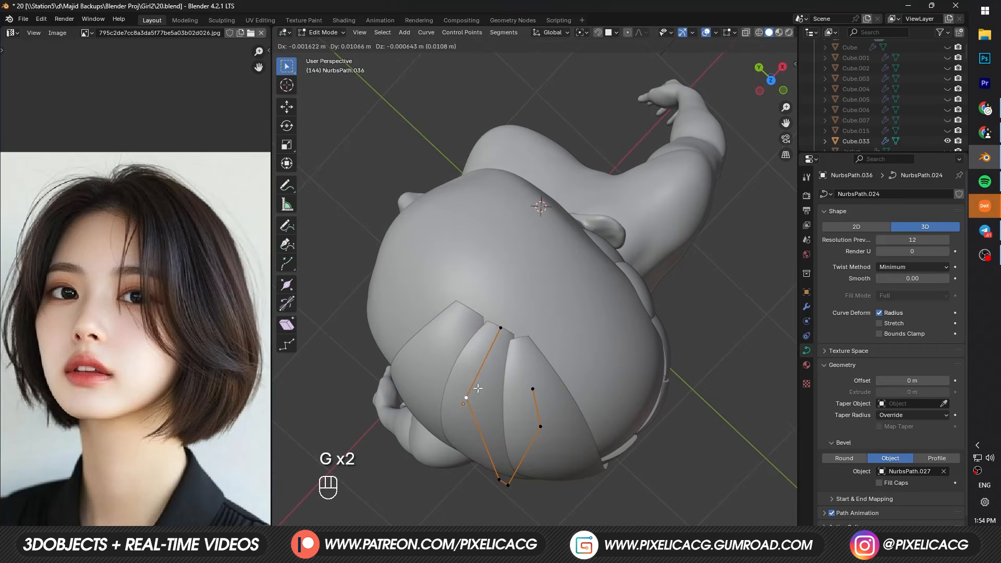
Step: Edit the third strip and tilt a control point at its crown end
key("Tab")
left_click(529, 363)
key("Tab")
middle_click_drag(529, 362, 590, 283)
scroll(514, 261, "up", 5)
key("ctrl+t")
Step: Compare the strips meeting at the crown and adjust the tilt and height of the third strip's upper control points
key("Tab")
left_click(580, 225)
key("Tab")
middle_click_drag(656, 281, 521, 271)
left_click(612, 314)
key("Tab")
left_click(436, 227)
key("Tab")
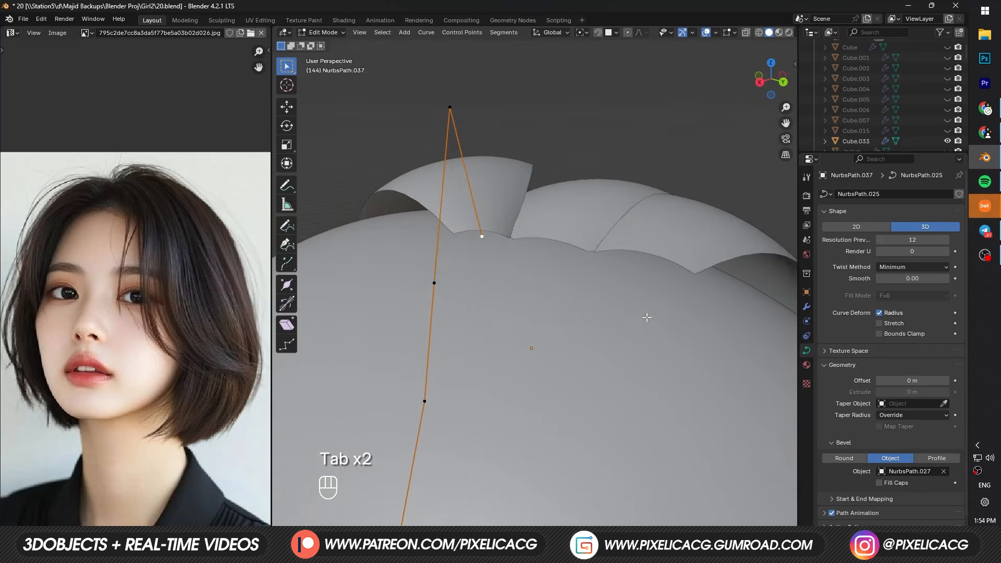
middle_click_drag(647, 317, 655, 317)
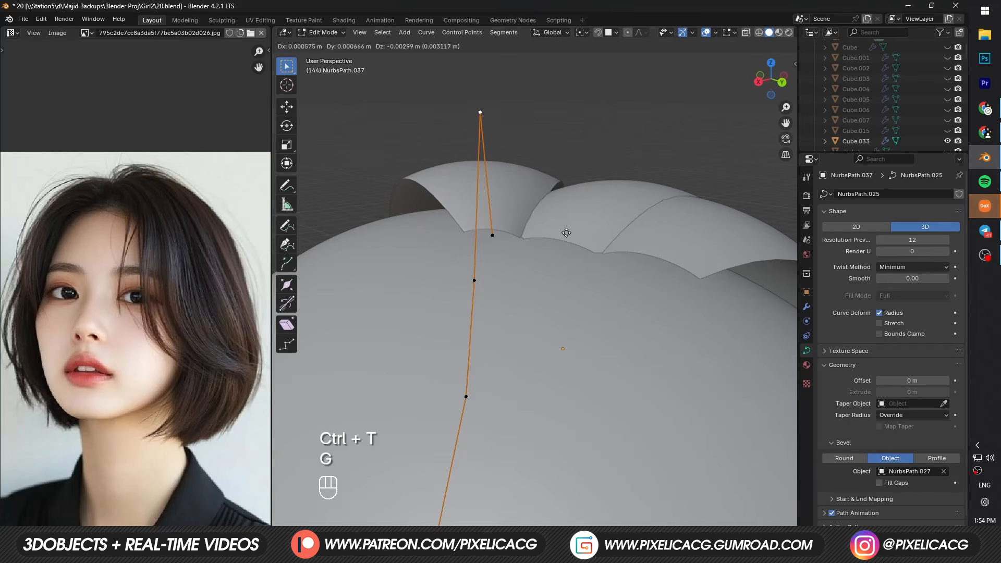
Step: Duplicate the third strip, rotate the copy to the back of the head and move its upper end to the crown
key("Tab")
key("shift+d")
key("r")
key("g")
key("Tab")
key("g")
key("g")
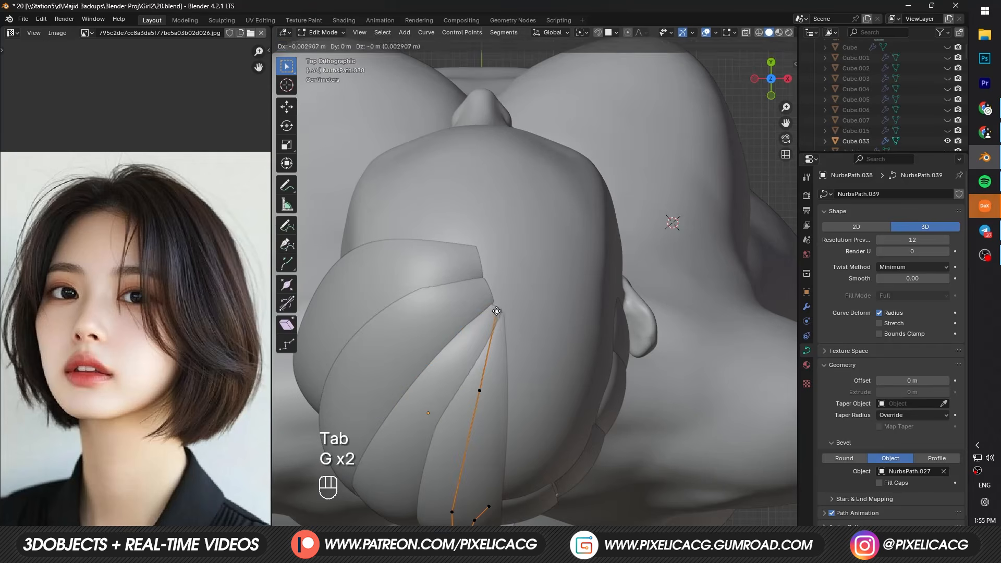
Step: Rescale the fourth strip's crown end, move an upper control point along Z and tilt the points over the back
key("alt+s")
key("ctrl+t")
left_click(477, 157)
key("g")
key("z")
left_click(375, 323)
key("ctrl+t")
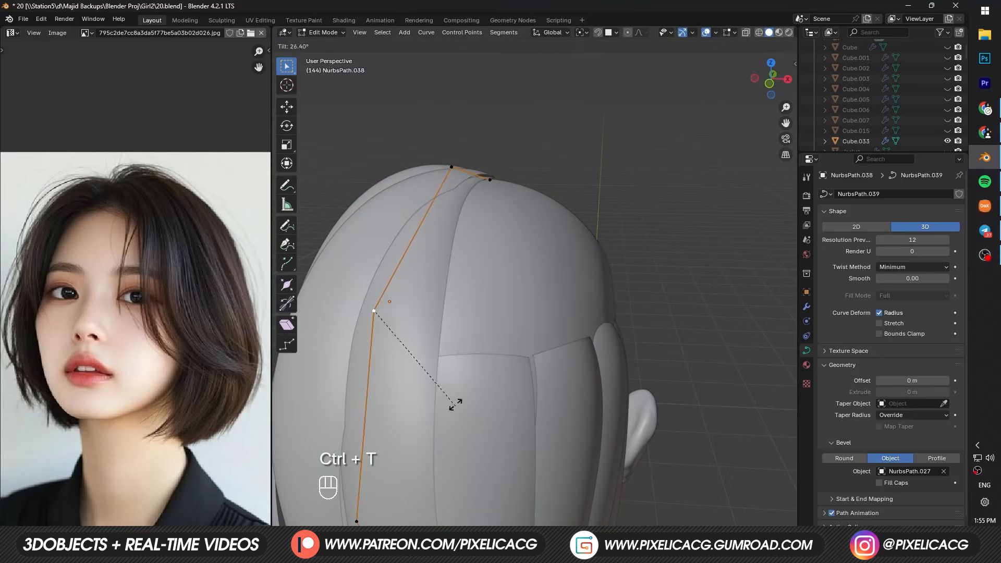
left_click(456, 405)
Step: Tilt another control point of the fourth strip and shift the strip's point along Y against the head
key("Tab")
key("Tab")
key("ctrl+t")
left_click(433, 318)
key("Tab")
middle_click_drag(433, 317, 481, 348)
left_click(481, 349)
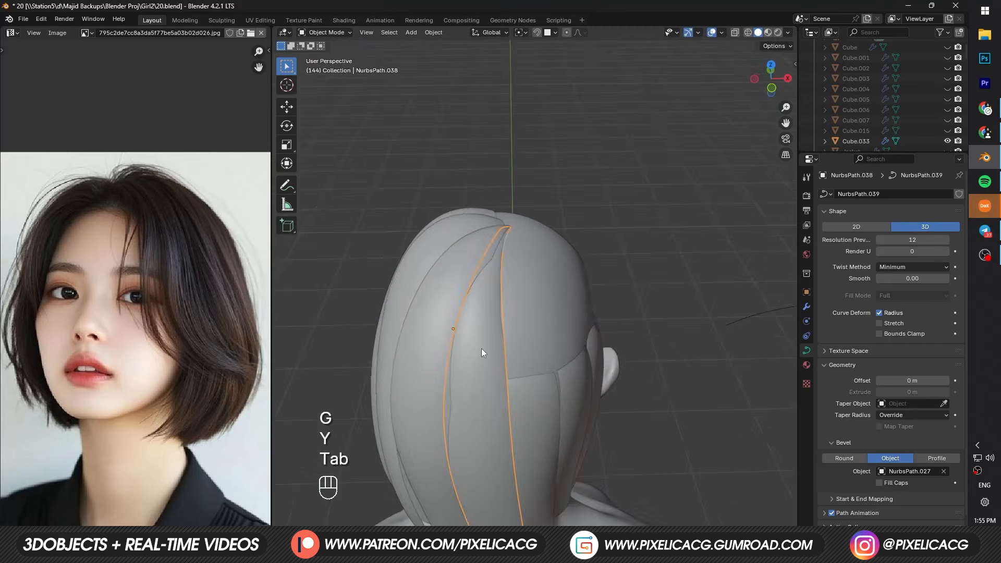
Step: Refine the tilt of the fourth strip's control points down the back of the head
key("Tab")
key("Tab")
key("Tab")
key("Tab")
key("Tab")
key("ctrl+t")
left_click(572, 388)
key("Tab")
key("Tab")
key("ctrl+t")
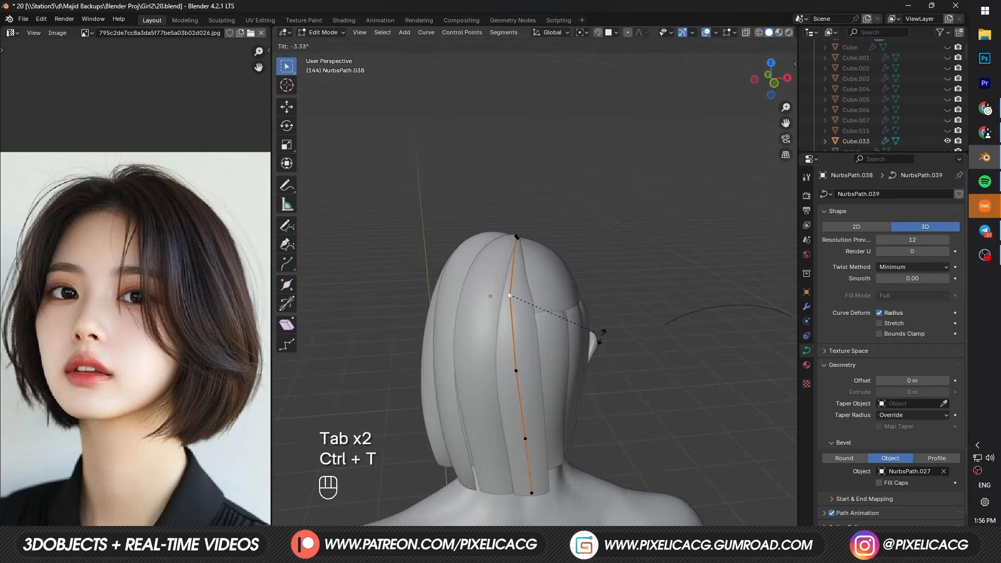
left_click(510, 292)
Step: Duplicate the back strip, mirror the copy on X and move it along X across the head's centre line
key("Tab")
key("shift+d")
key("ctrl+m")
key("x")
key("Return")
key("g")
key("x")
left_click(441, 343)
Step: Delete the surplus strip object
middle_click_drag(498, 332, 552, 330)
key("x")
left_click(553, 330)
Step: Duplicate the third strip, mirror the copy on X and move it along X to the opposite side
left_click(598, 292)
middle_click_drag(656, 301, 622, 320)
key("shift+d")
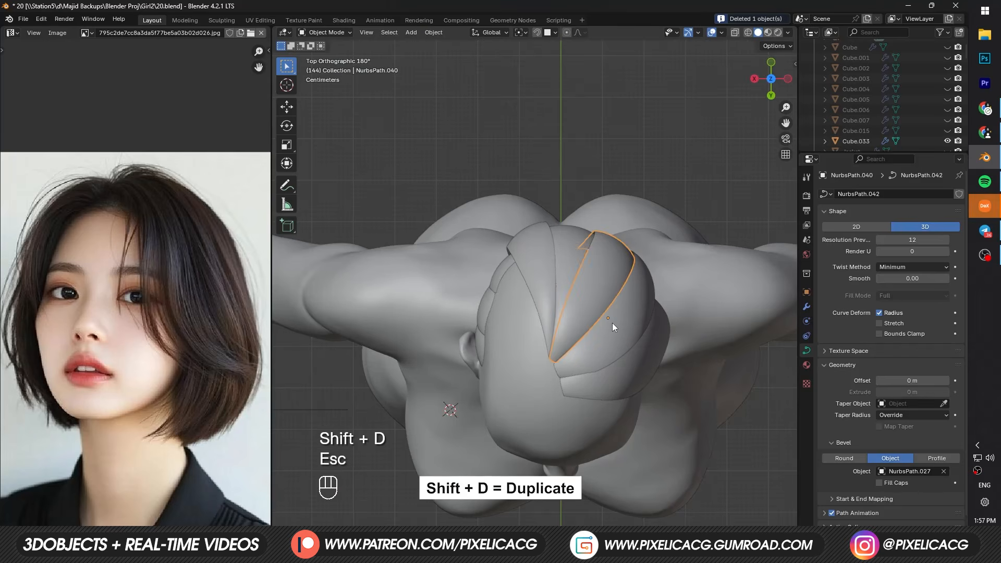
key("ctrl+m")
key("x")
key("Return")
key("g")
key("x")
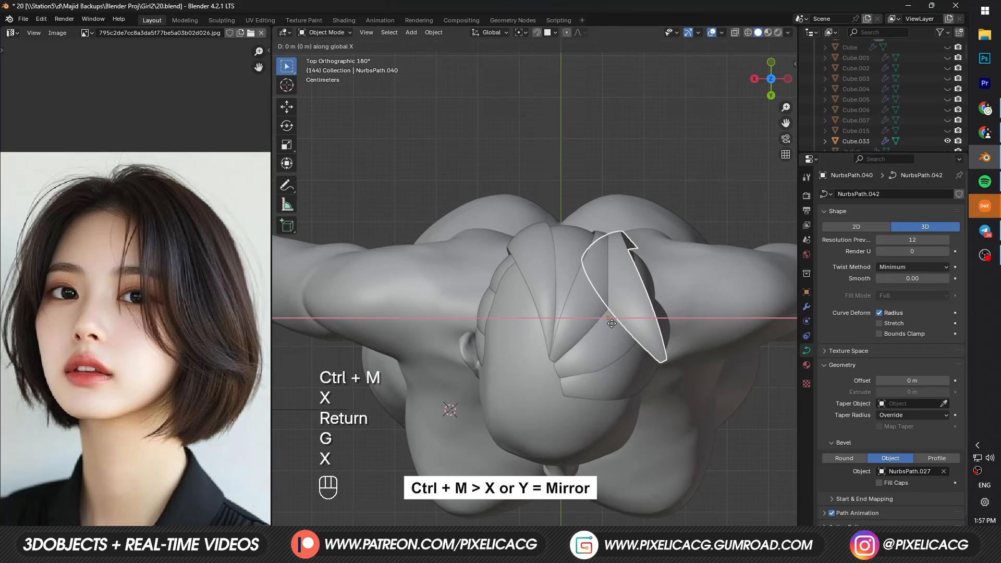
left_click(537, 344)
Step: Tilt and move the mirrored strip's control points to fit the opposite side of the back
middle_click_drag(570, 341, 599, 396)
key("Tab")
key("ctrl+t")
key("ctrl+t")
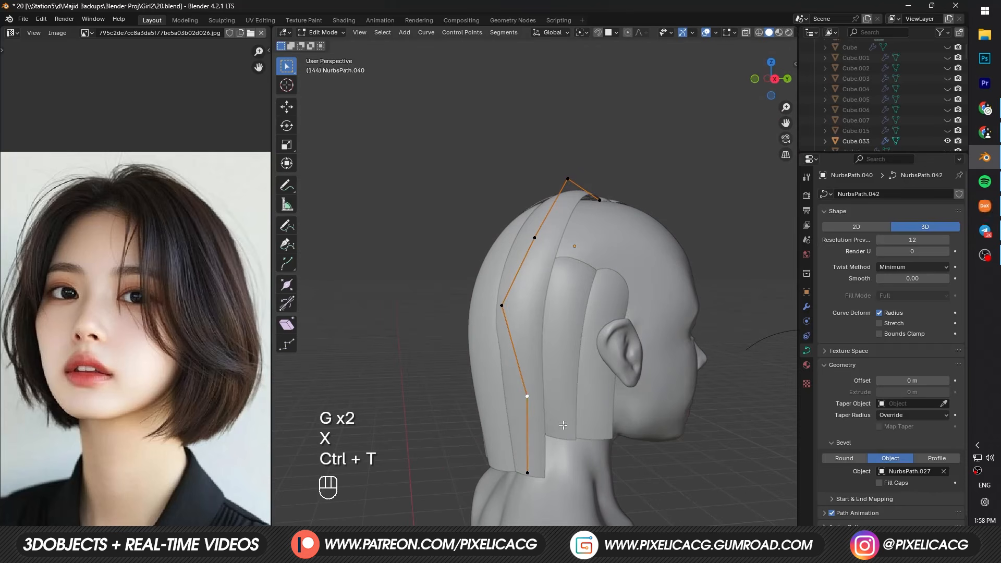
key("g")
key("g")
Step: Move the control points of the next opposite-side strip to reach the crown and wrap around above the ear
key("g")
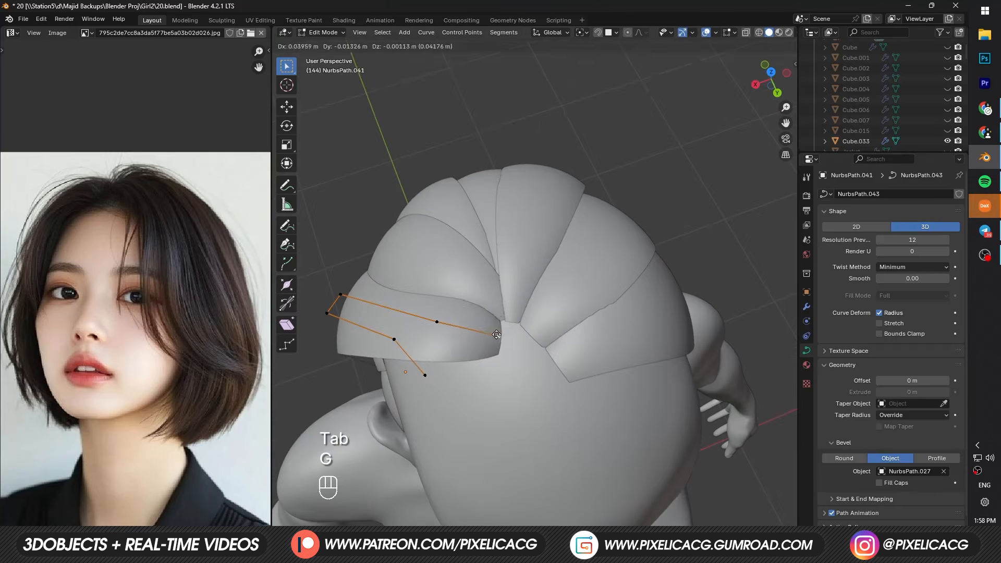
key("g")
key("g")
key("g")
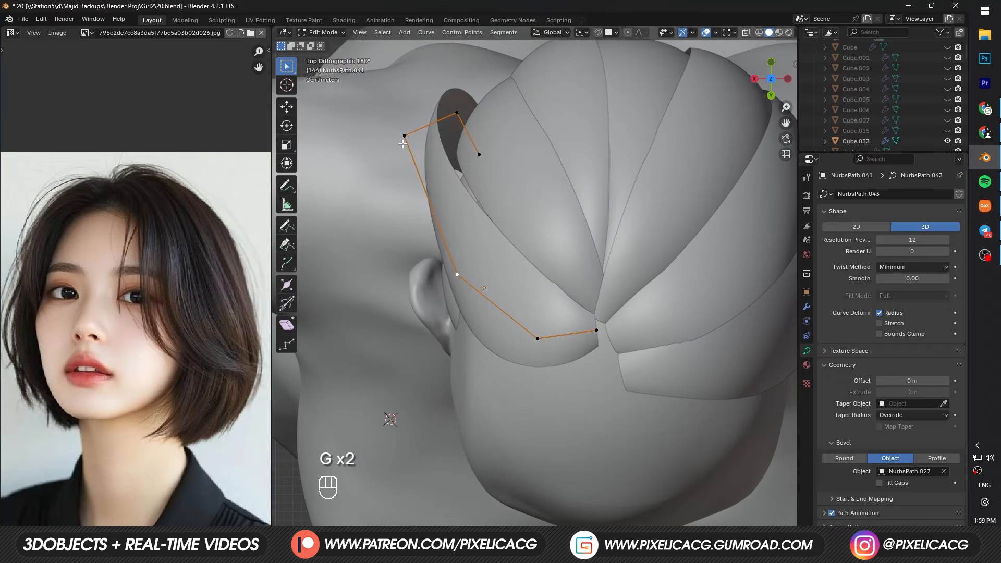
key("g")
key("g")
Step: Duplicate the strip above the opposite ear, place the copy forward toward the temple and move its upper control points
key("shift+d")
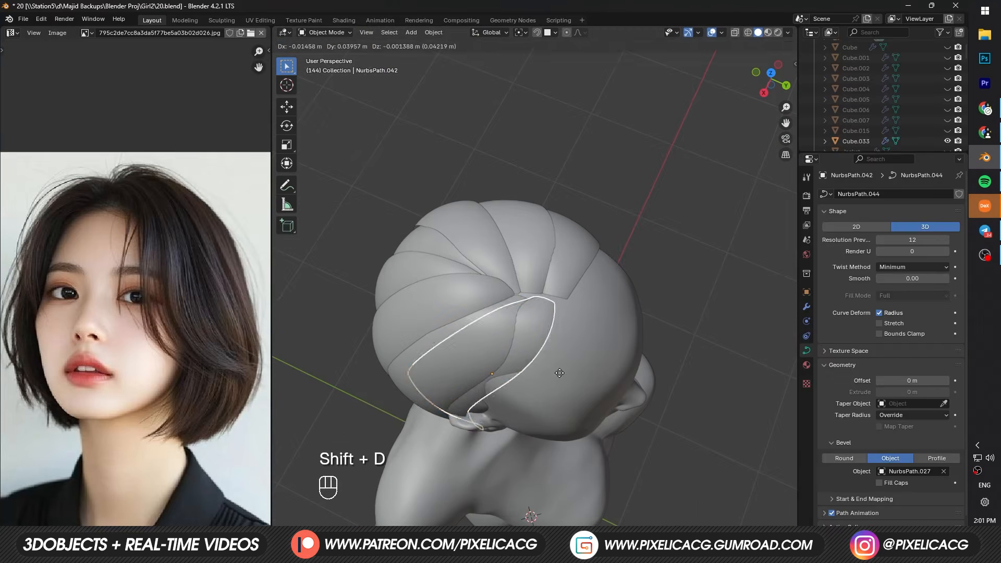
key("Tab")
key("g")
key("g")
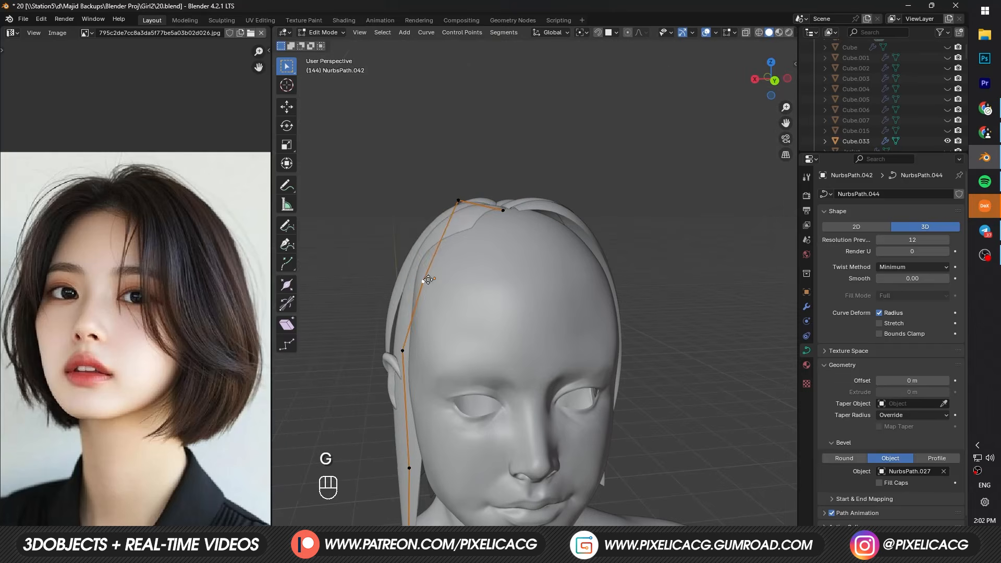
Step: Move the opposite temple strip's lower control points so it curves down beside the ear and neck
key("t")
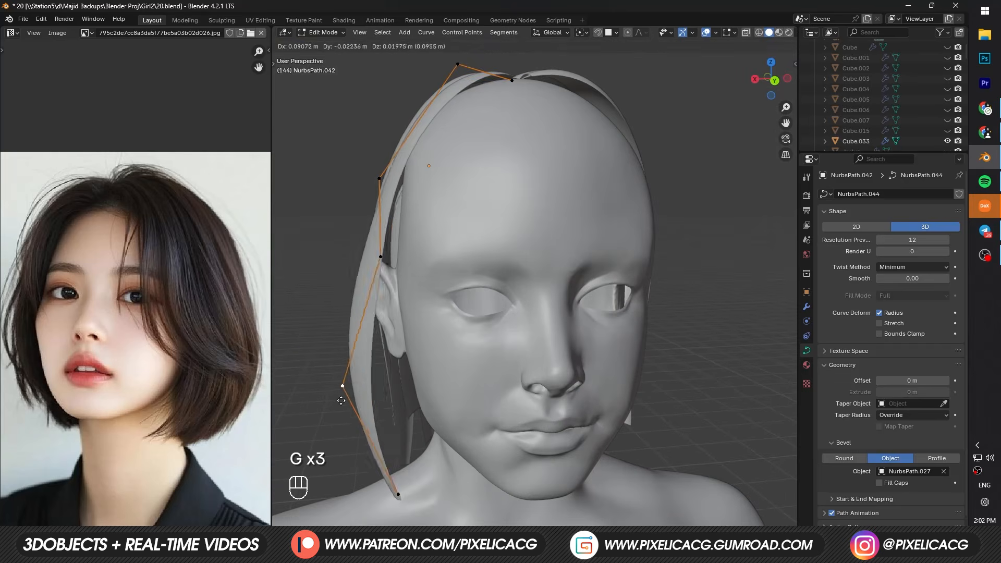
key("g")
key("g")
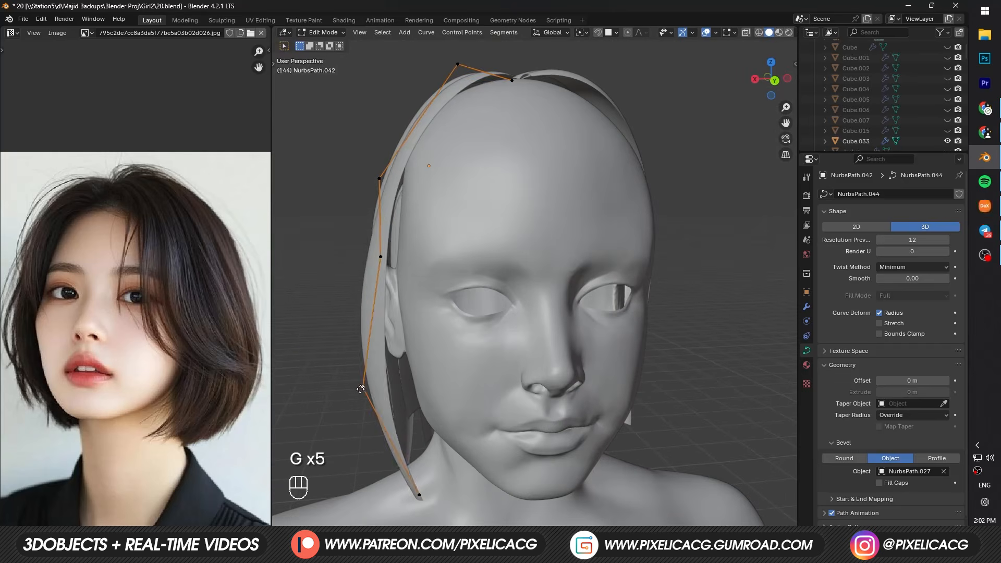
Step: Refine the lower control points of the strip over the right temple so it hangs beside the ear and neck
key("g")
key("g")
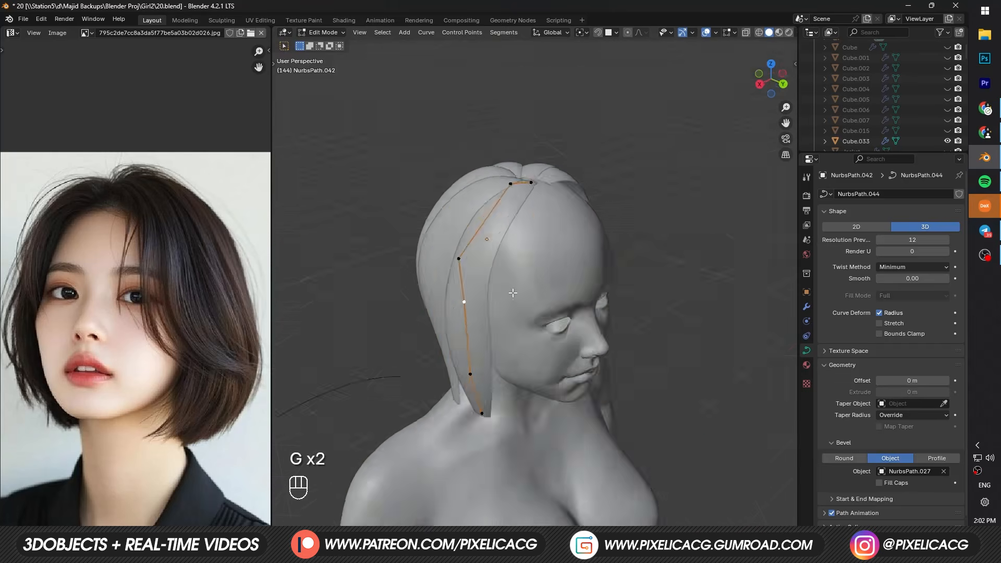
key("g")
key("g")
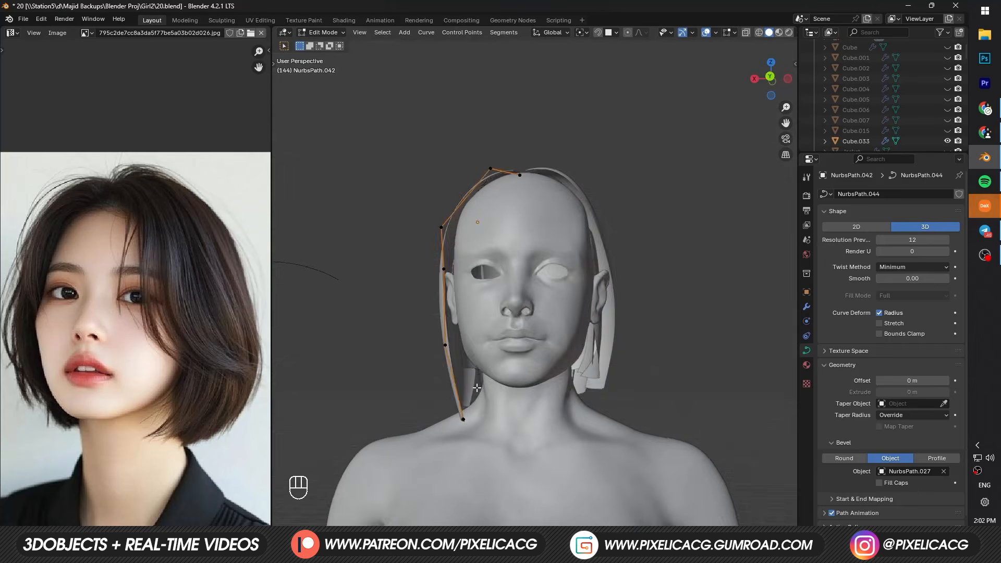
key("Tab")
Step: Add another strip in front of the right temple strip and move its upper control points toward the crown parting
key("ctrl+KP_1")
key("Tab")
left_click_drag(634, 457, 516, 397)
key("Tab")
key("g")
key("g")
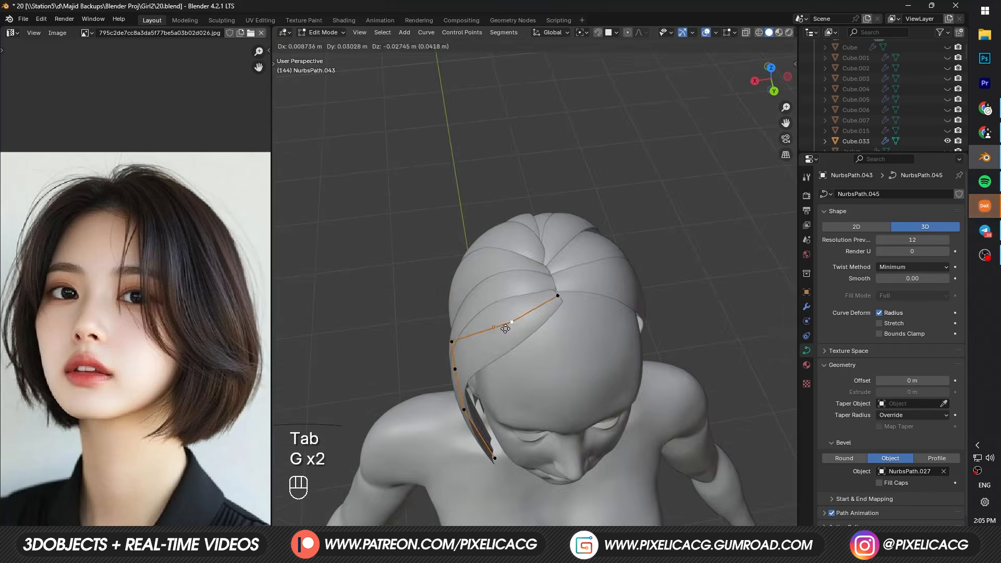
key("g")
key("g")
Step: Tilt and move the new strip's upper and side control points so it wraps over the right temple
key("ctrl+t")
key("g")
key("g")
key("g")
key("g")
key("g")
key("ctrl+t")
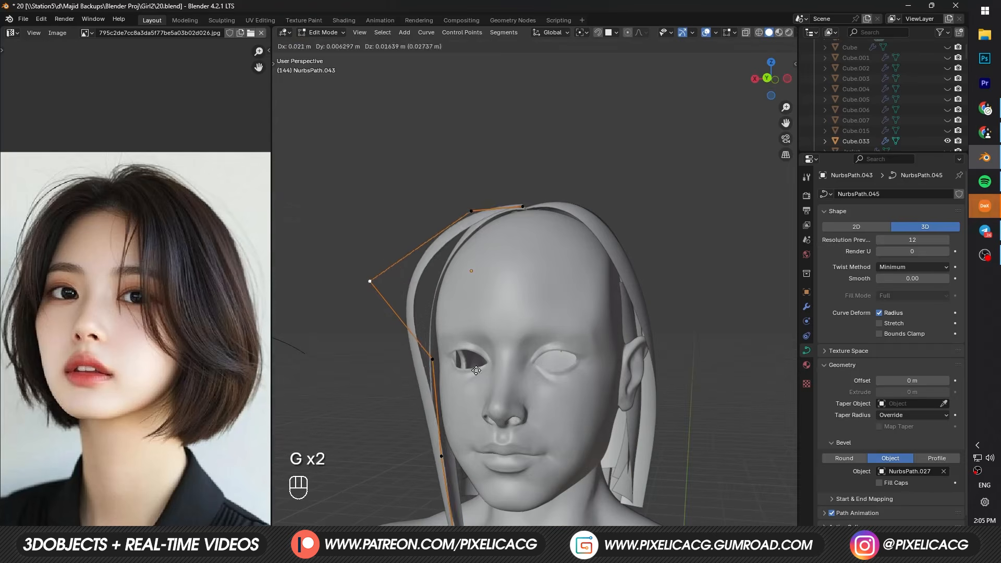
key("g")
key("ctrl+t")
key("g")
key("g")
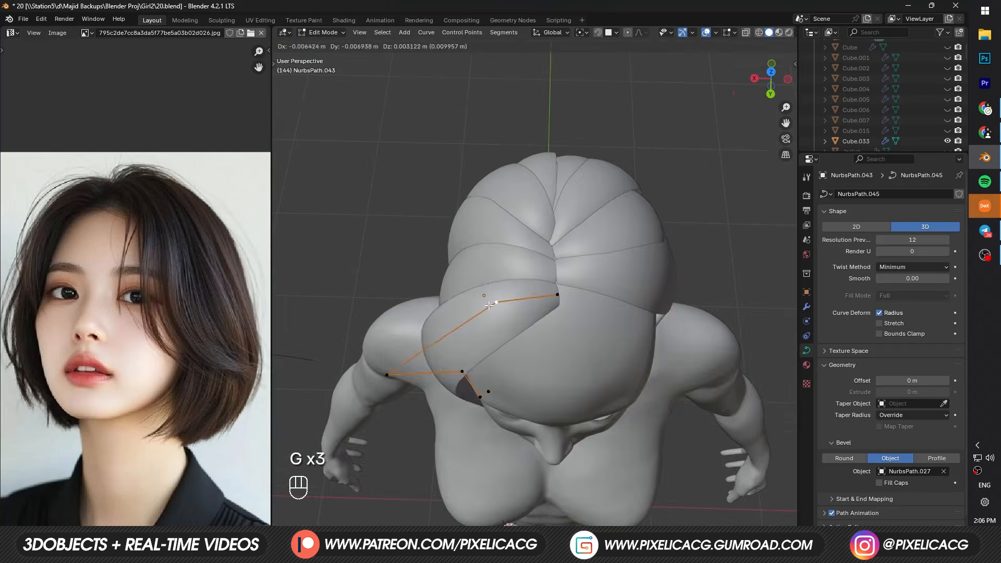
Step: Move the strip's crown and temple control points to lift it off the scalp, and tilt it to follow the head
key("g")
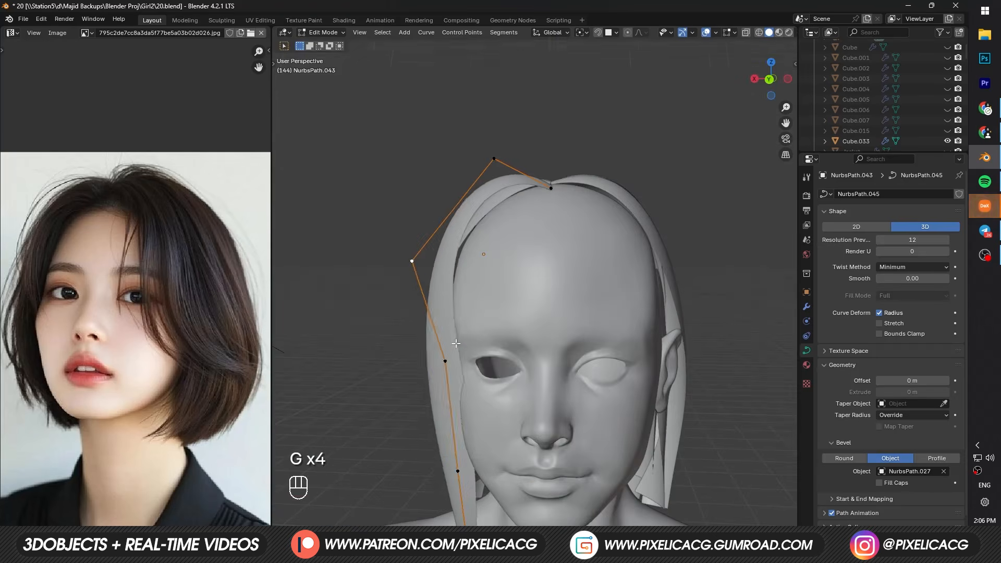
key("g")
key("g")
key("ctrl+t")
key("ctrl+t")
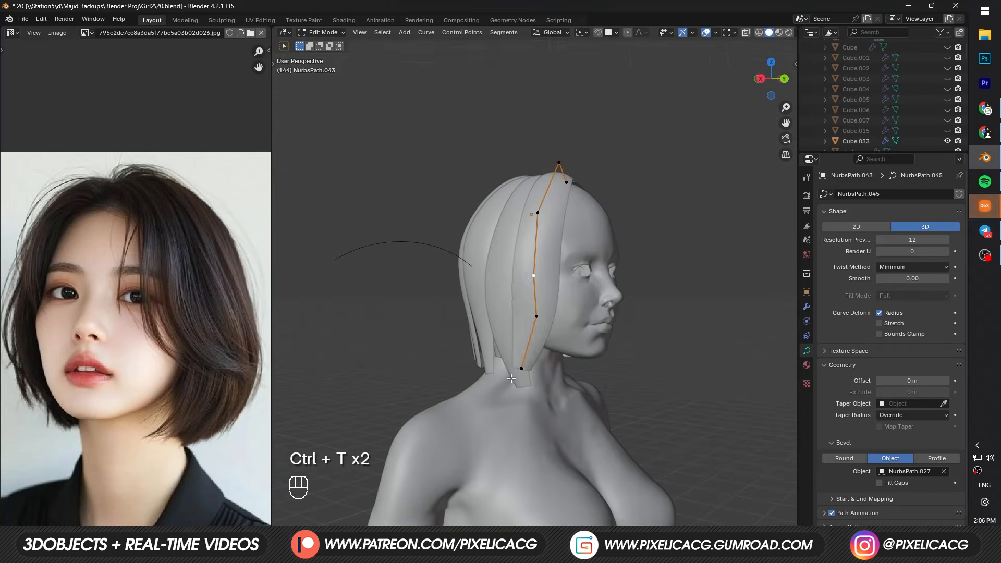
Step: Move, resize and tilt the strip's lower control points so its tip falls forward beside the neck
key("g")
key("alt+s")
key("ctrl+t")
key("g")
key("g")
key("ctrl+t")
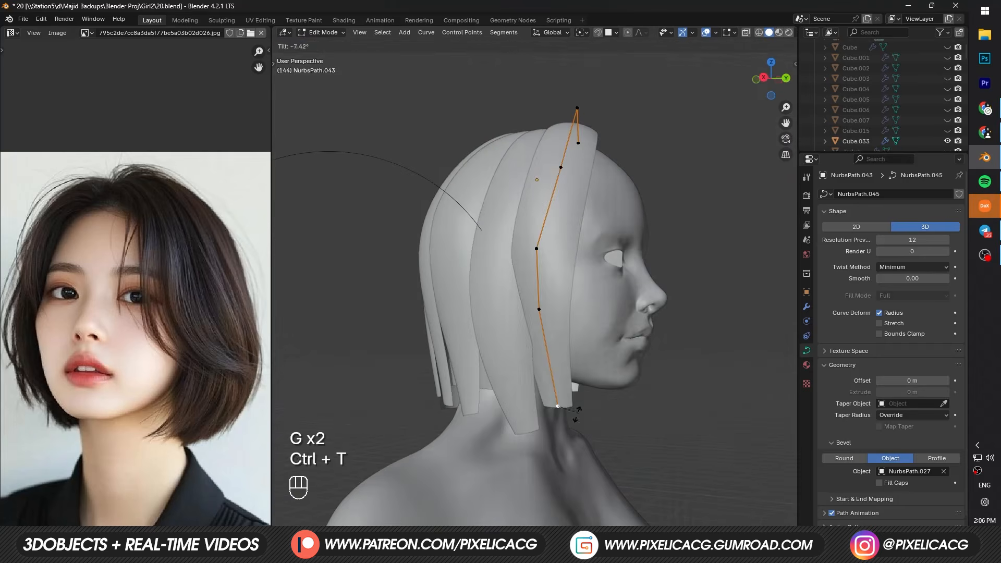
key("ctrl+t")
Step: Reposition the right front strip's control points to fit it against the neighbouring strip
key("Tab")
key("Tab")
key("g")
key("g")
key("g")
key("Tab")
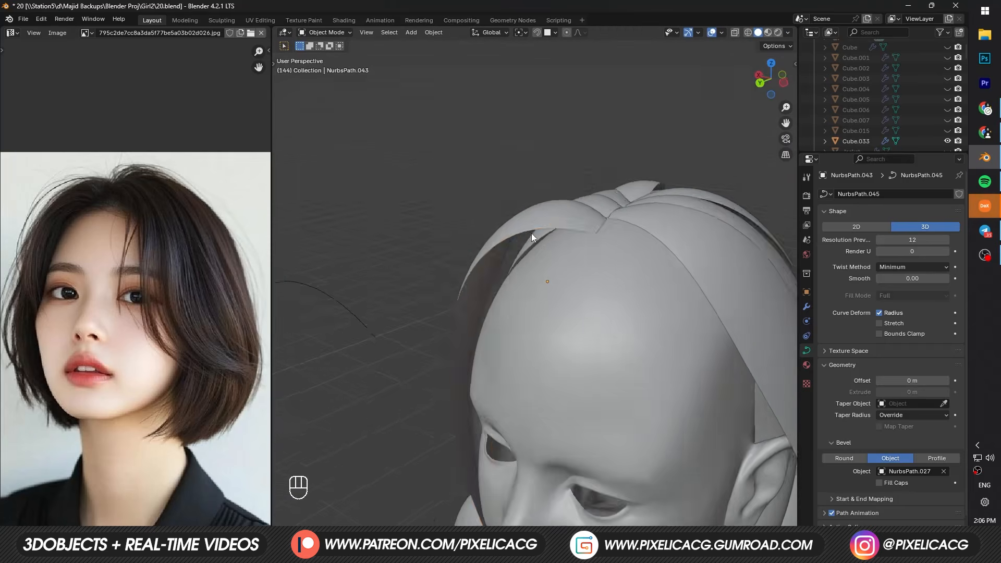
Step: Duplicate the right front strip, place the copy beneath it toward the forehead and adjust its upper control points
key("shift+d")
key("g")
key("g")
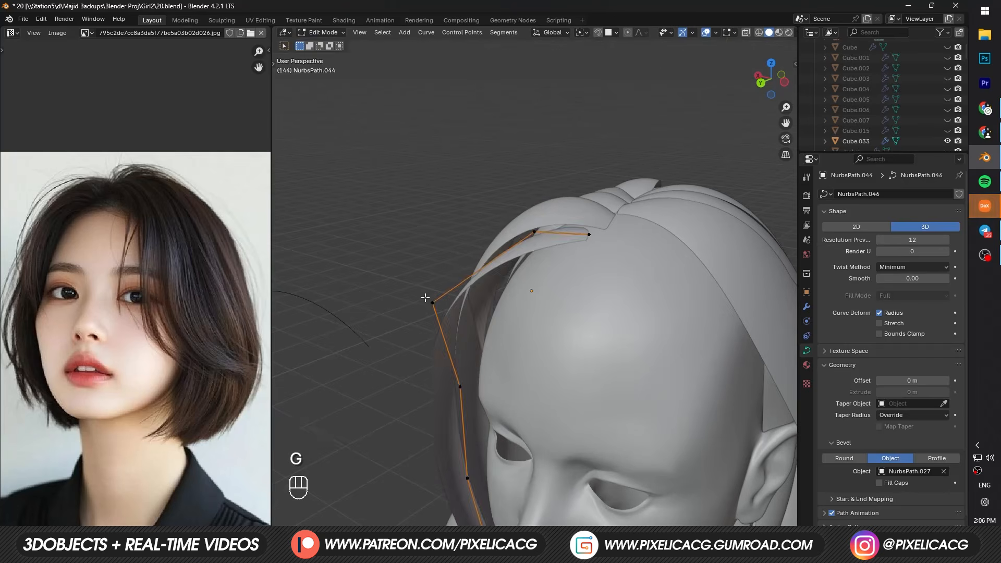
key("g")
key("g")
key("ctrl+z")
Step: Adjust the copy's upper control points along Z and X, and try a tilt on its crown point
key("g")
key("z")
key("g")
key("x")
key("ctrl+z")
key("g")
key("ctrl+t")
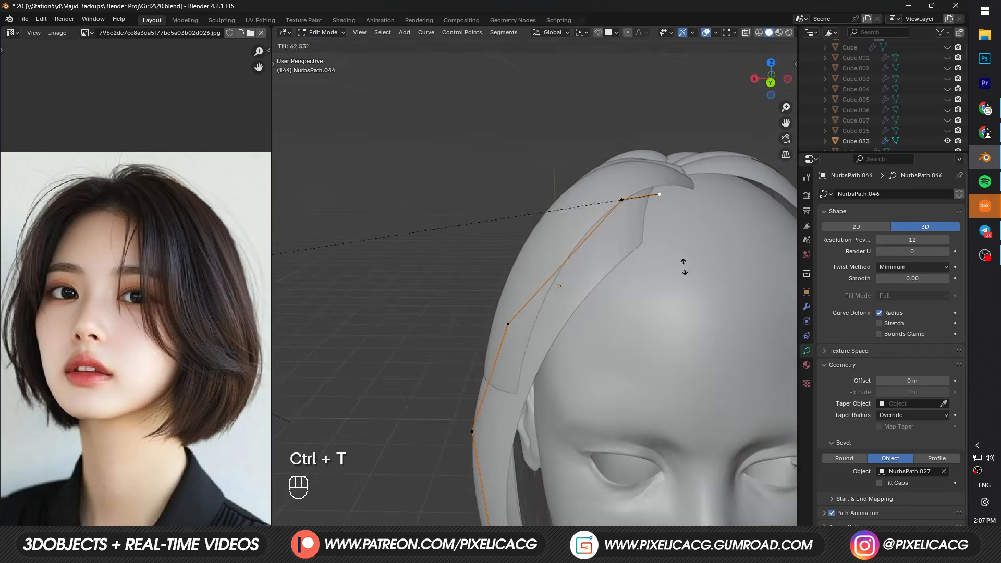
key("ctrl+z")
Step: Move the underlying strip's control points up to the crown and down past the cheek, and tilt a lower point
key("g")
key("z")
key("g")
key("g")
key("g")
key("ctrl+t")
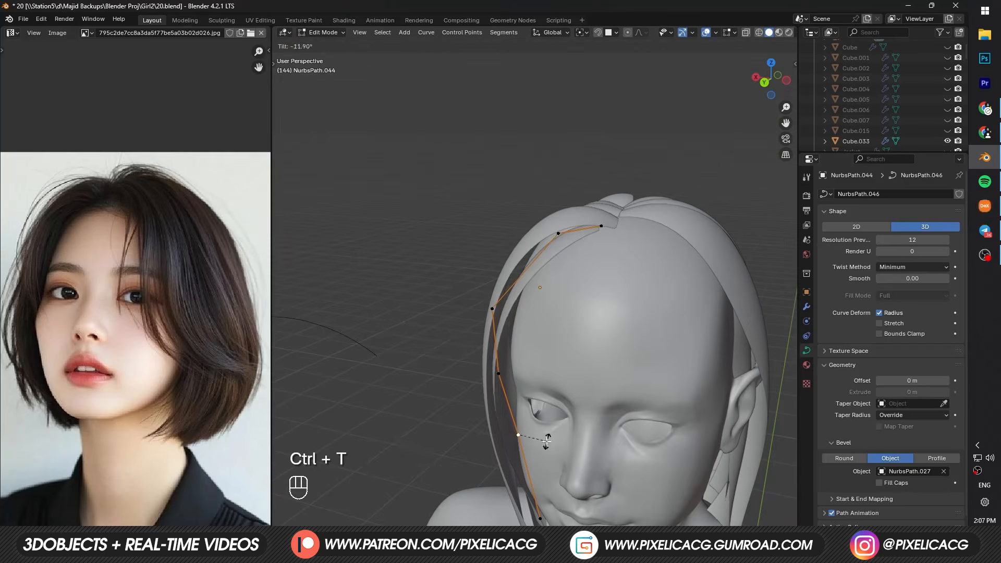
key("Tab")
Step: Change the width of the covering right front strip and move its side control point
key("Tab")
key("alt+s")
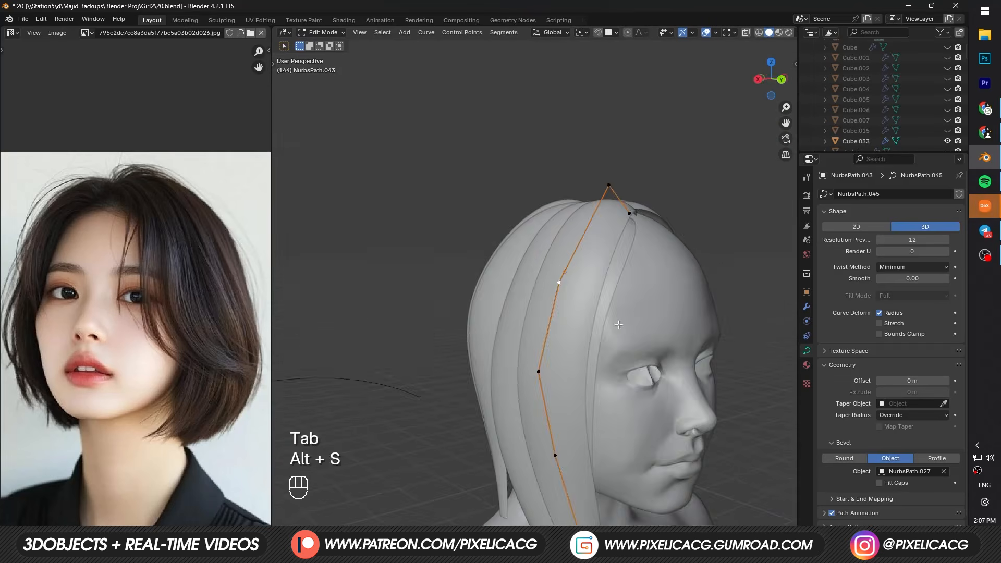
key("g")
key("g")
Step: Place a strip over the left side of the head and move its lower control points behind the ear
key("g")
key("x")
key("g")
key("g")
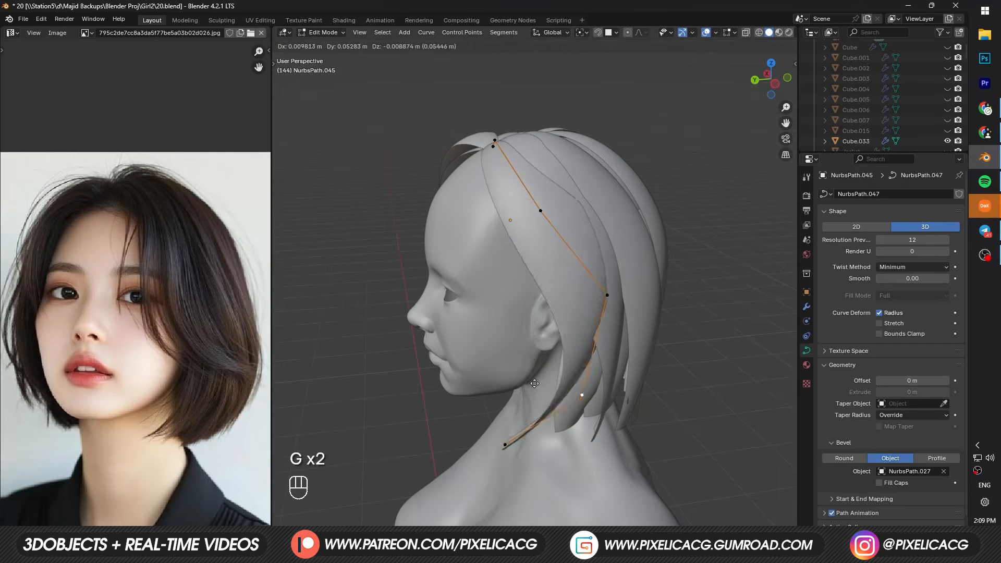
key("x")
Step: Adjust the left strip's control points vertically and sideways so it arches from the crown and hangs beside the ear
key("g")
key("z")
key("g")
key("x")
key("g")
key("g")
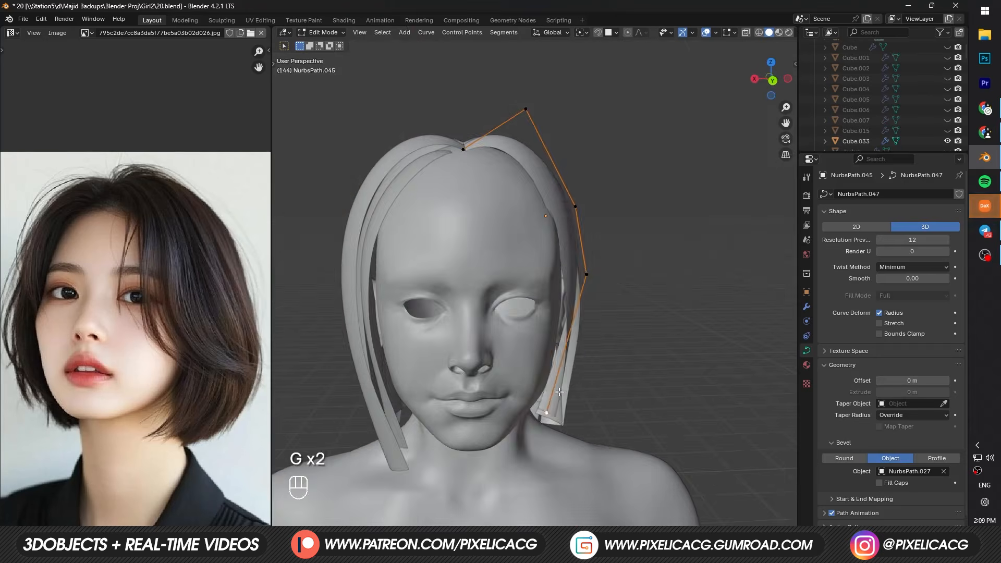
Step: Move the left strip's middle and end control points so its tip sweeps back behind the ear
key("g")
key("z")
key("g")
key("g")
key("g")
key("g")
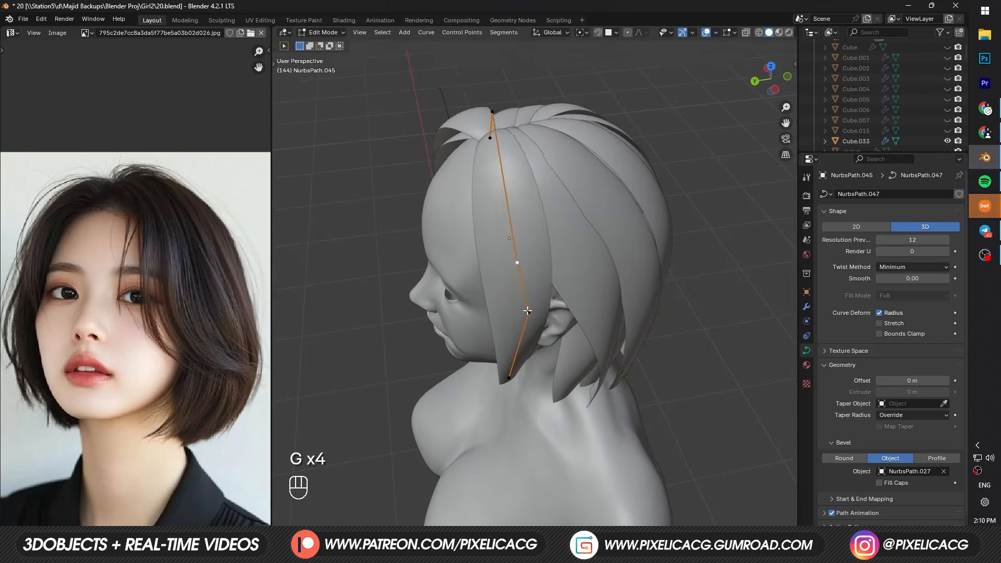
key("x")
key("g")
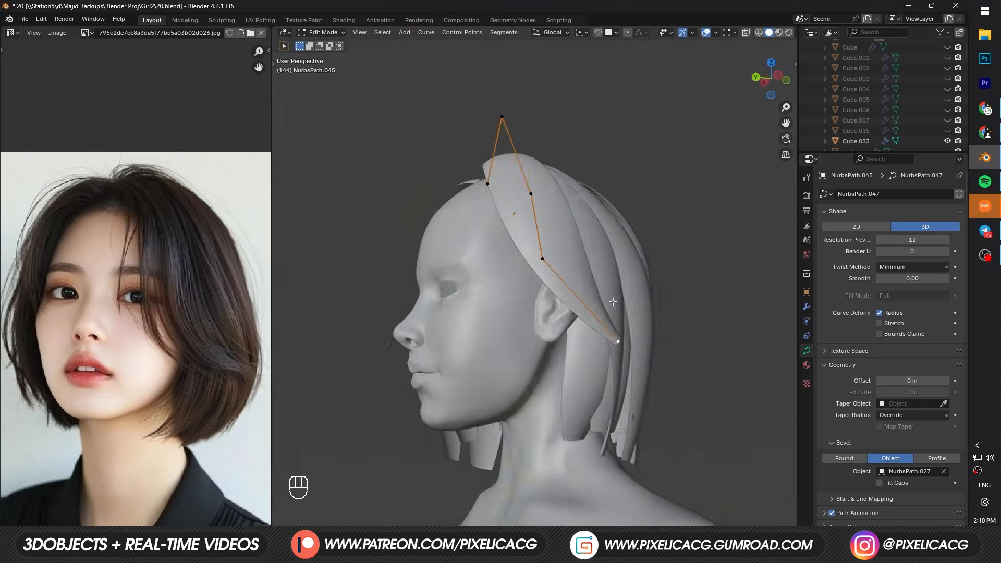
Step: Extrude a new end point downward on the left strip, adjust its width, and move the raised crown point along Z
key("g")
key("x")
key("e")
key("z")
key("alt+s")
key("g")
key("z")
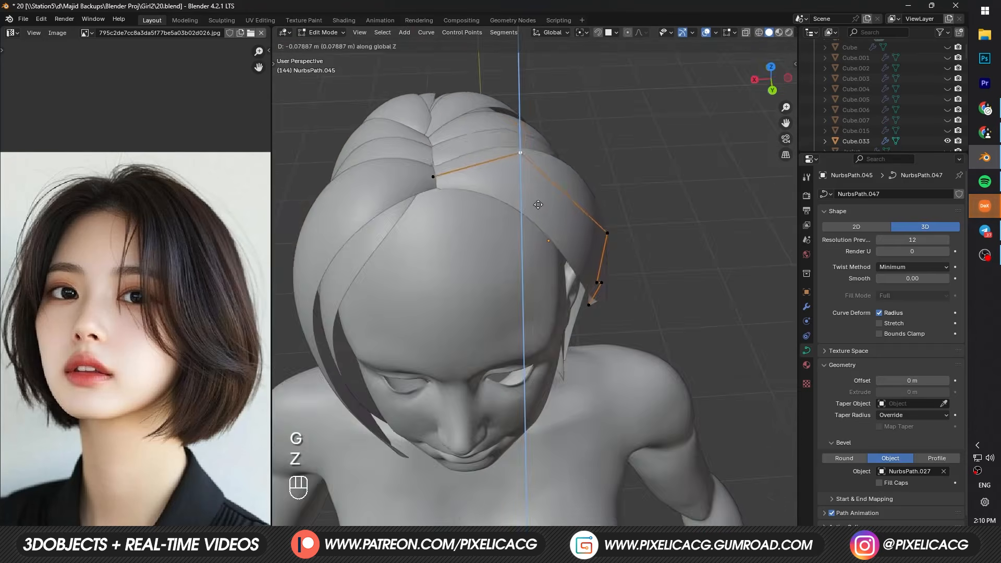
Step: Tilt the left strip's control points and move its end points down and outward behind the ear
key("ctrl+t")
key("F10")
key("ctrl+t")
key("g")
key("g")
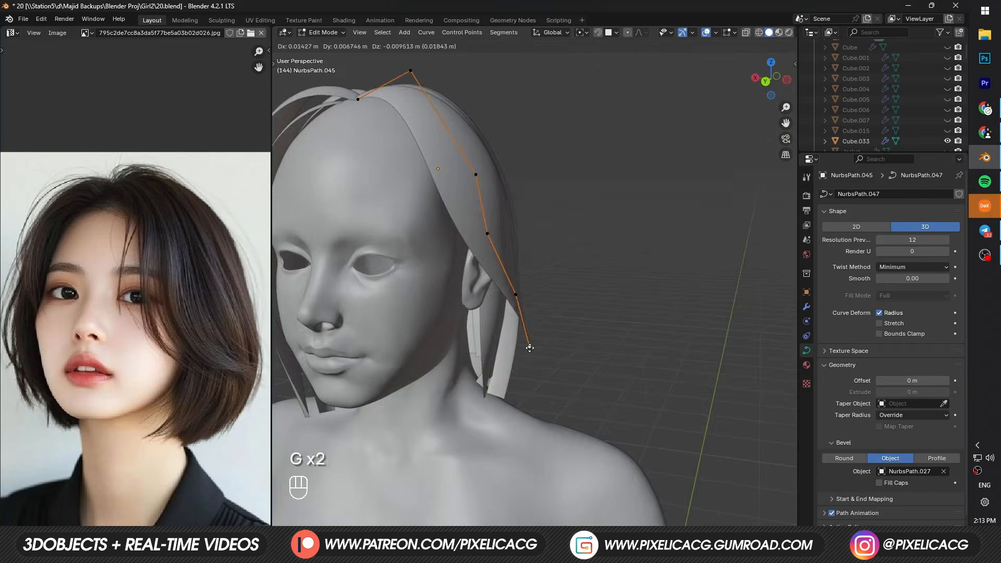
key("g")
key("g")
key("ctrl+t")
Step: Move and tilt the left strip's lower and middle control points so it lies smoothly over the ear
key("Tab")
key("Tab")
key("g")
key("ctrl+t")
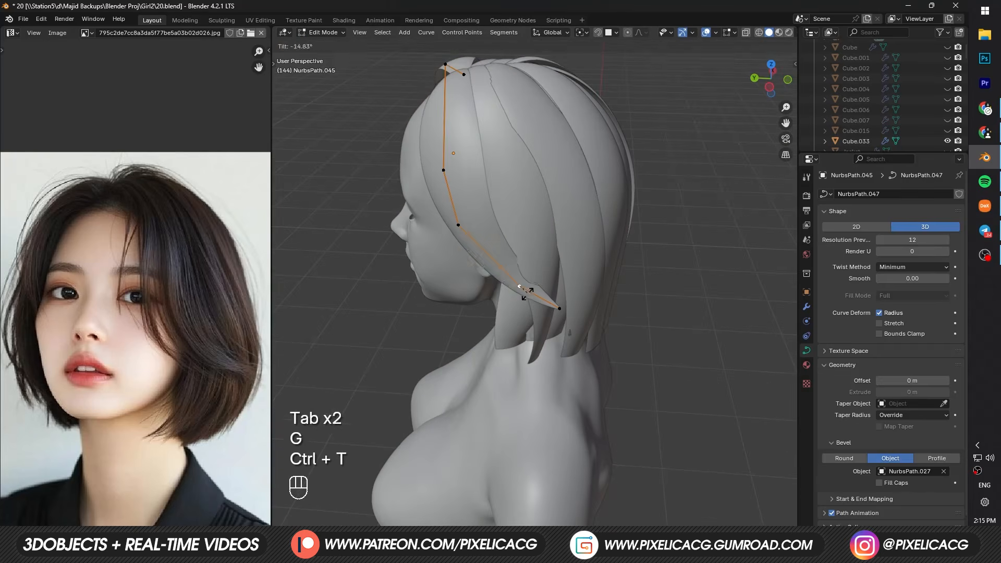
left_click(458, 225)
key("g")
key("g")
key("g")
key("ctrl+t")
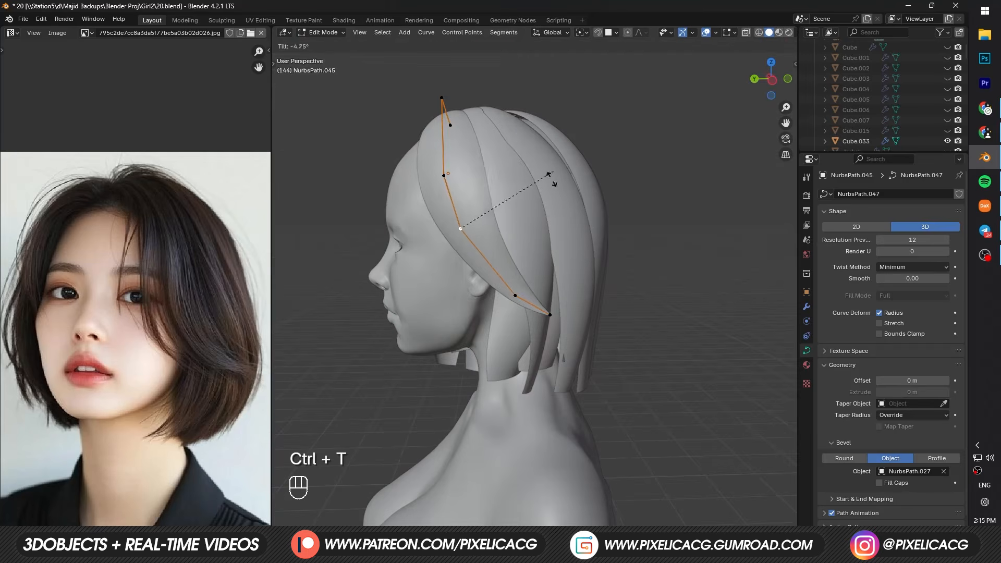
Step: Adjust the left strip's width and move its side control point to follow the head's contour
key("Tab")
key("Tab")
key("alt+s")
key("g")
key("g")
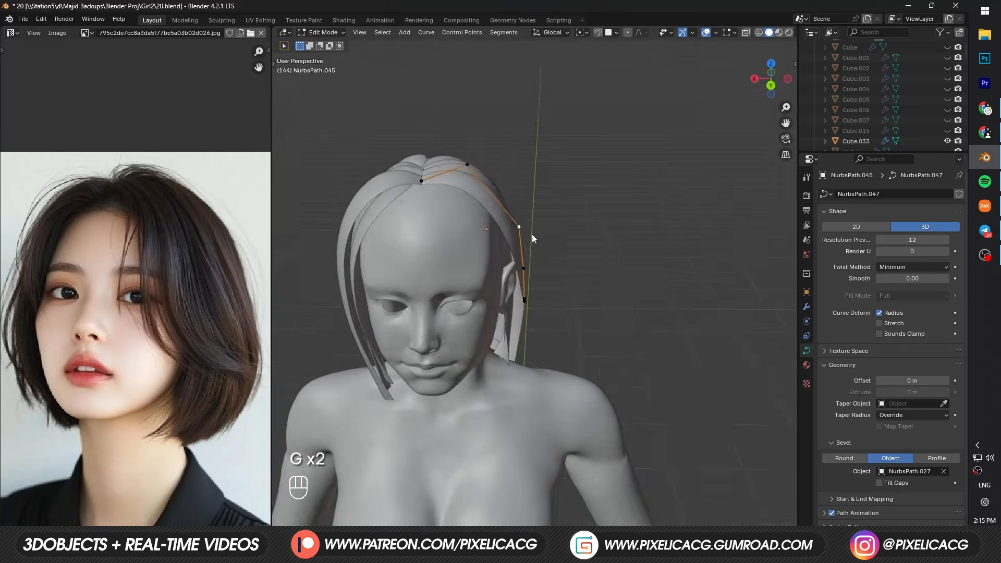
key("Tab")
Step: Place another strip ahead of it at the left temple, widen its side control point and shift its points
key("Tab")
key("alt+s")
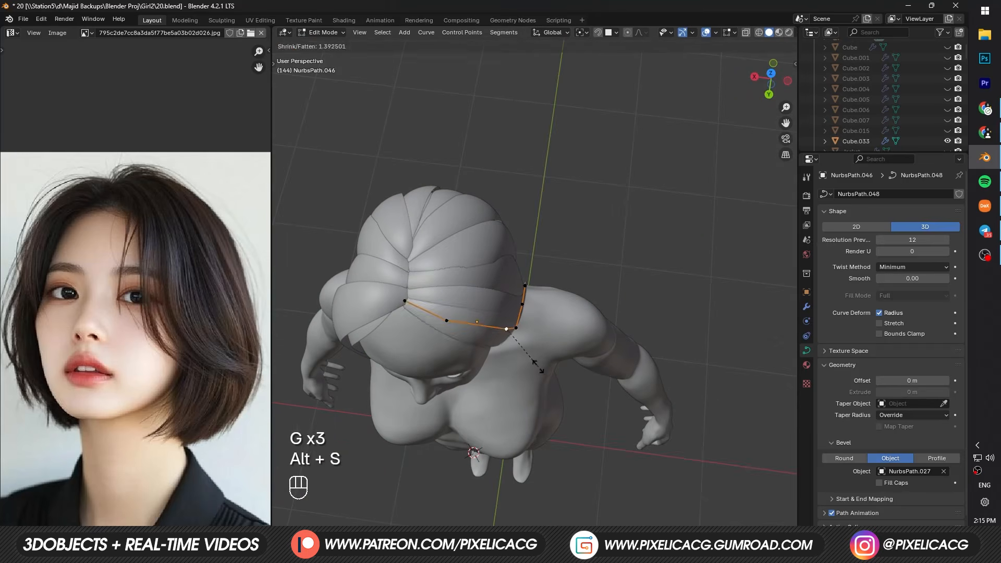
key("g")
key("g")
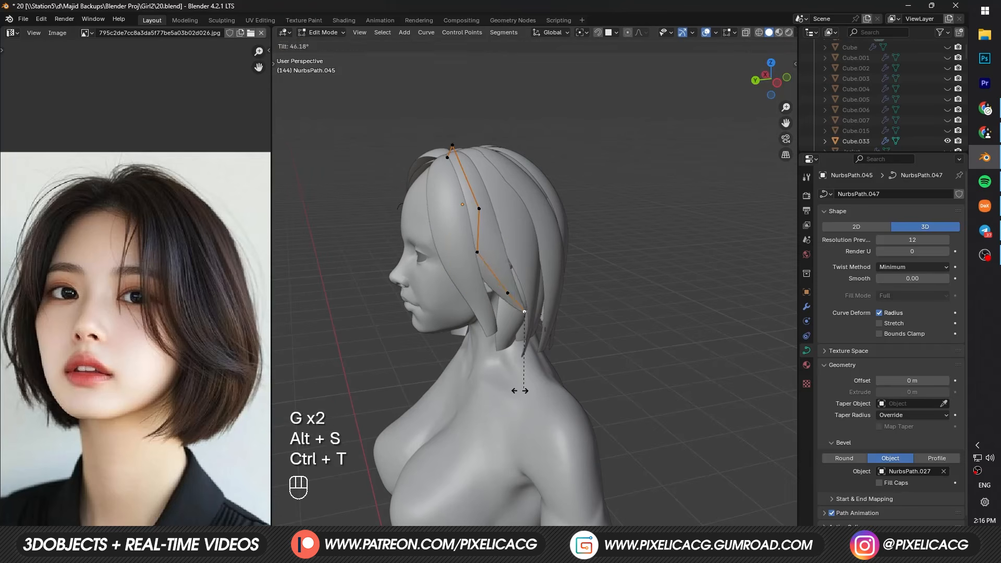
Step: Move the left front strip's control points to run from the crown past the cheek, undoing the last move
key("Tab")
key("Tab")
key("Tab")
key("Tab")
key("g")
key("g")
key("g")
key("ctrl+z")
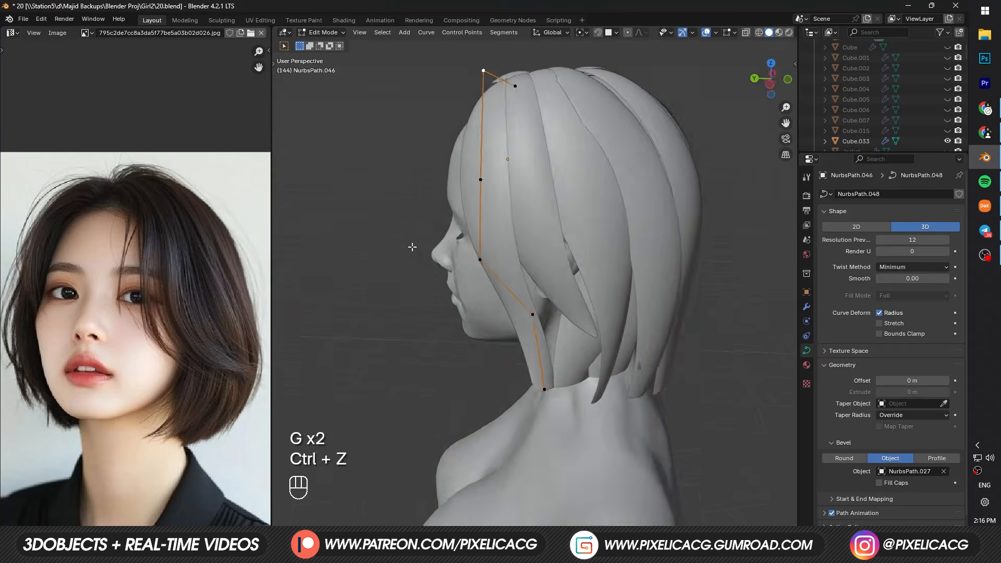
Step: Select the left front strip's points and move the side point to shape its path over the temple
left_click(541, 348)
left_click(571, 334)
left_click(509, 207)
key("g")
left_click(507, 223)
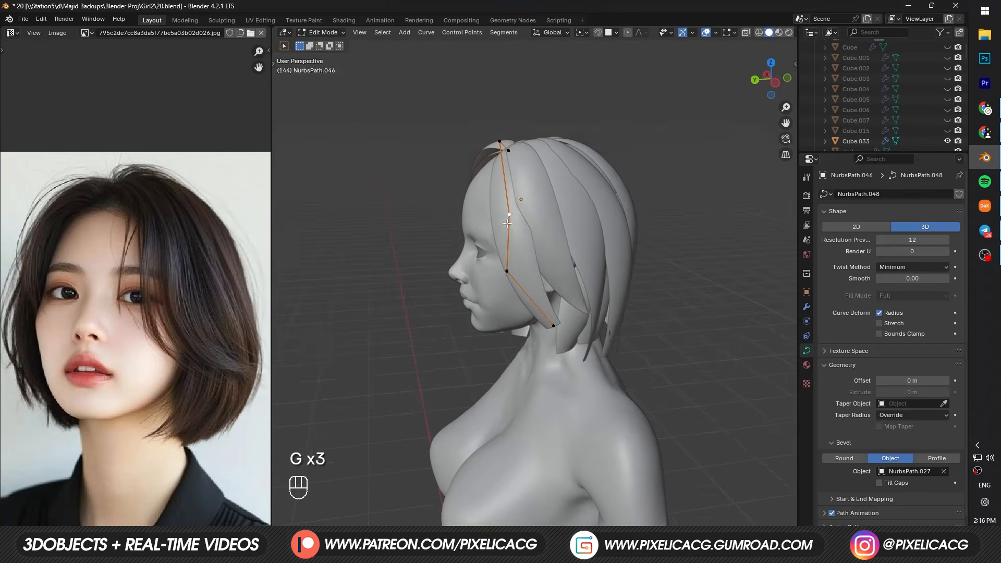
Step: Pull the left front strip's temple and cheek control points forward and outward from the face
left_click(591, 230)
key("g")
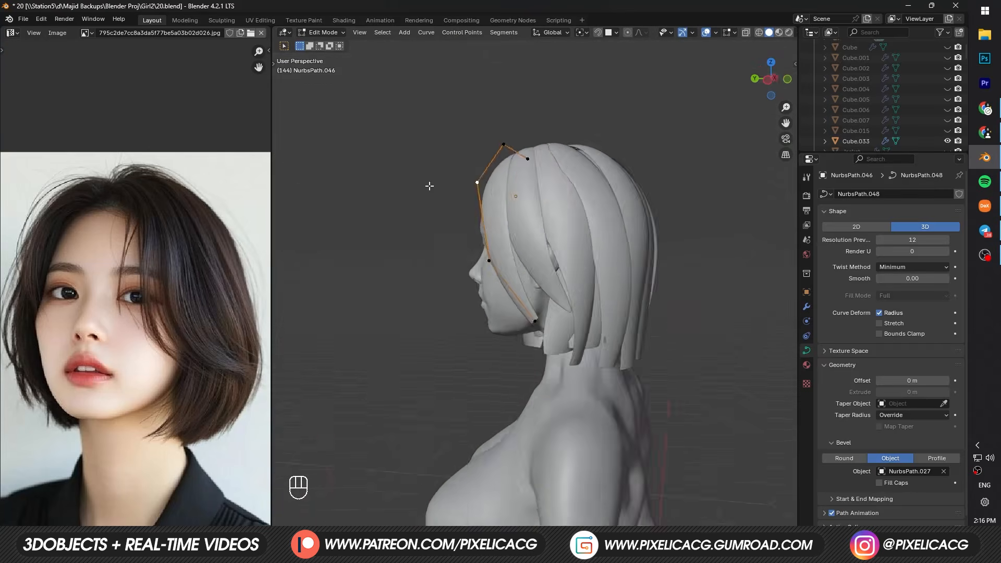
key("Tab")
key("Tab")
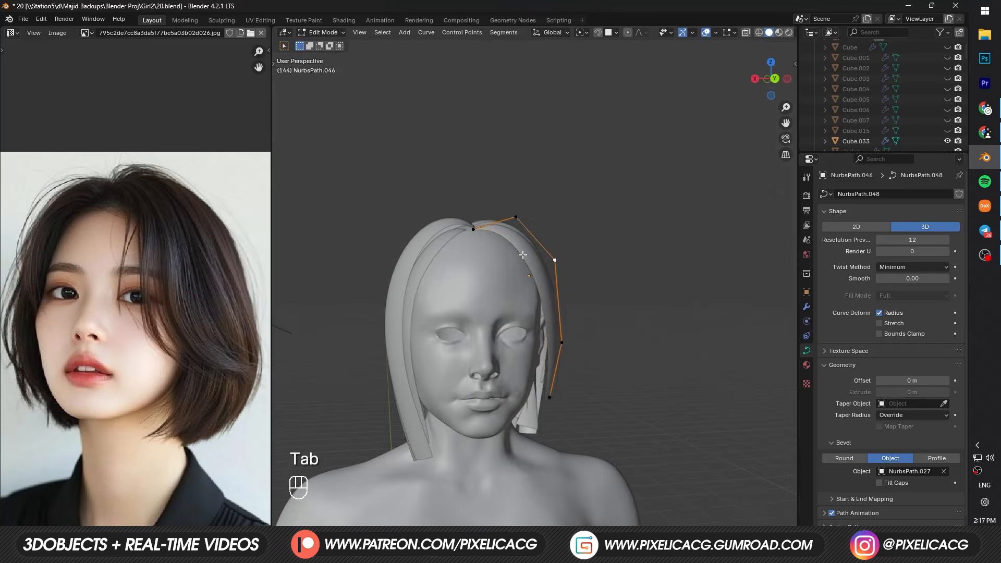
key("g")
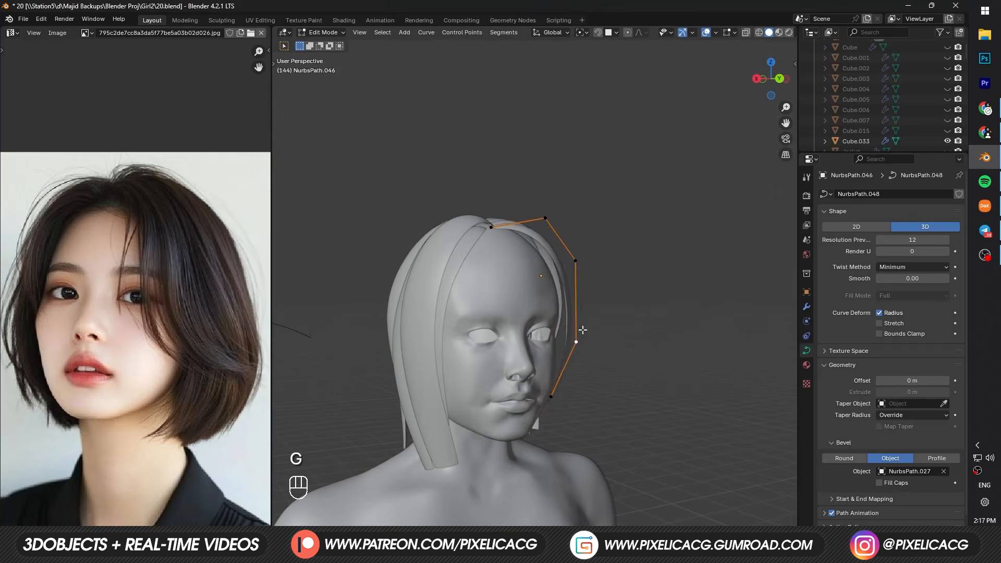
Step: Move, tilt and resize the end of the left strip behind it so the two strips overlap beside the neck
key("Tab")
key("Tab")
key("g")
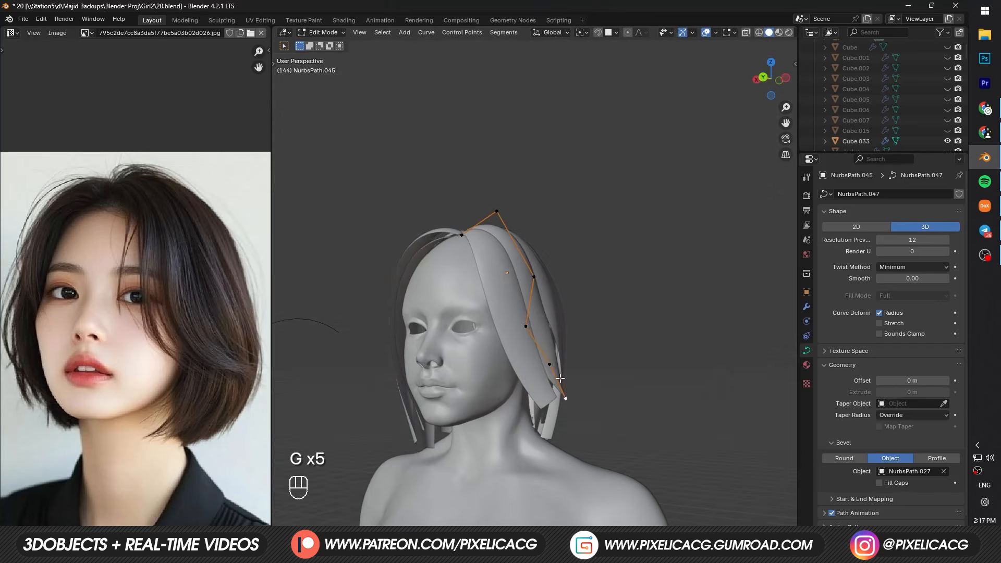
key("ctrl+t")
key("Tab")
key("Tab")
key("Tab")
key("Tab")
key("alt+s")
key("Tab")
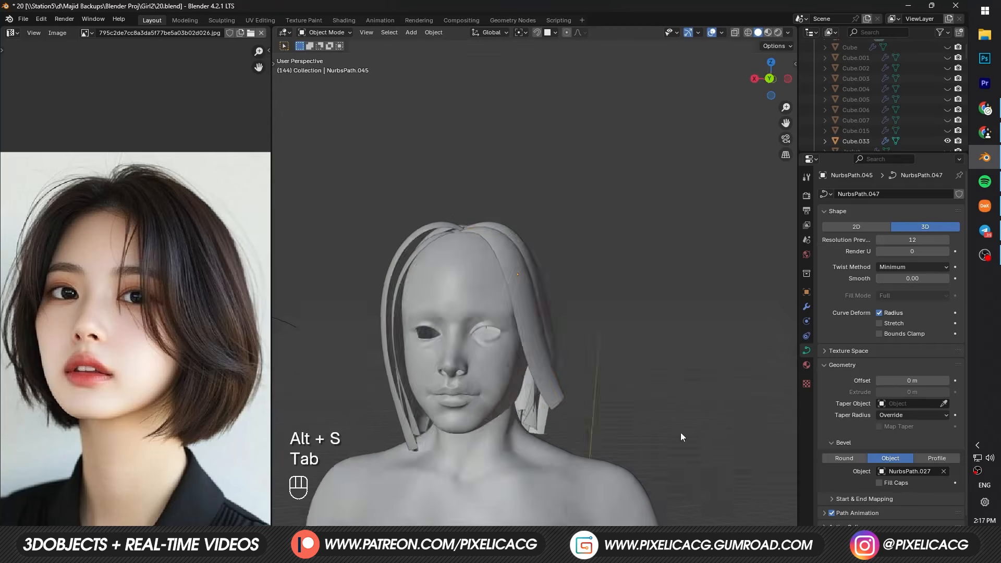
Step: Adjust strip control points, undo the last move, and tilt a point on the narrow strip below the crown
key("Tab")
key("g")
key("Tab")
key("Tab")
key("Tab")
key("g")
key("ctrl+z")
key("ctrl+t")
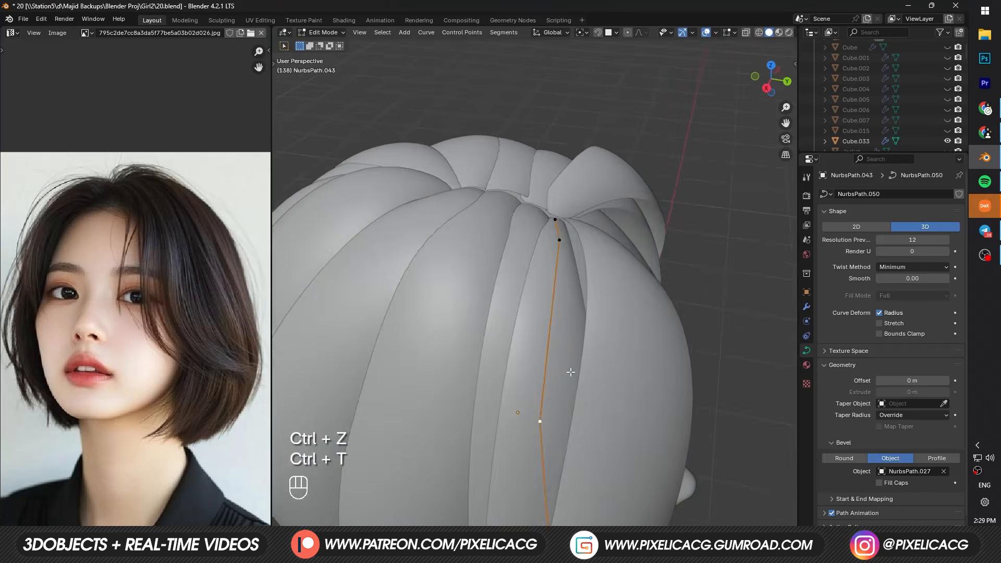
Step: Reposition the selected control point on the narrow strip below the crown and finish editing that strip
key("g")
key("g")
key("Tab")
Step: Move the left front strip's upper points to shape its rise from the parting, and tilt its upper side point
key("Tab")
key("Tab")
key("g")
key("g")
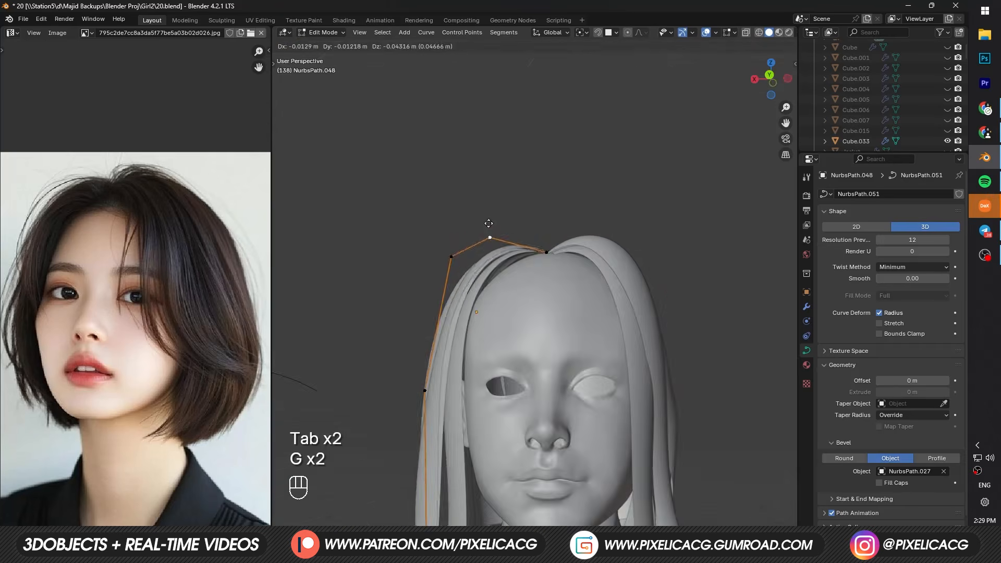
key("g")
key("g")
key("g")
key("ctrl+t")
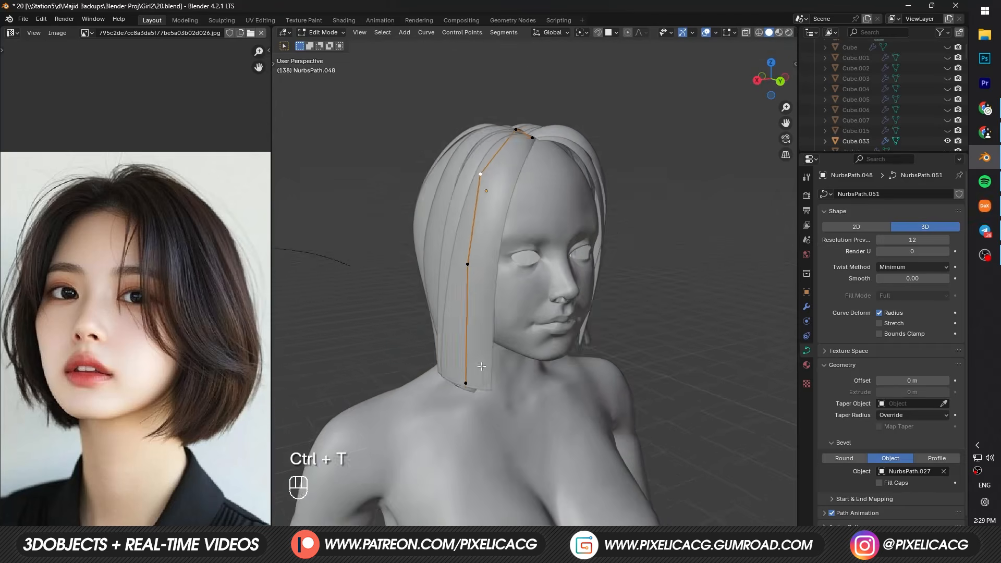
Step: Move, resize and tilt the left front strip's lower points so it sweeps over the temple and tapers beside the cheek
key("g")
key("alt+s")
key("ctrl+t")
key("alt+s")
key("g")
key("g")
key("ctrl+t")
key("g")
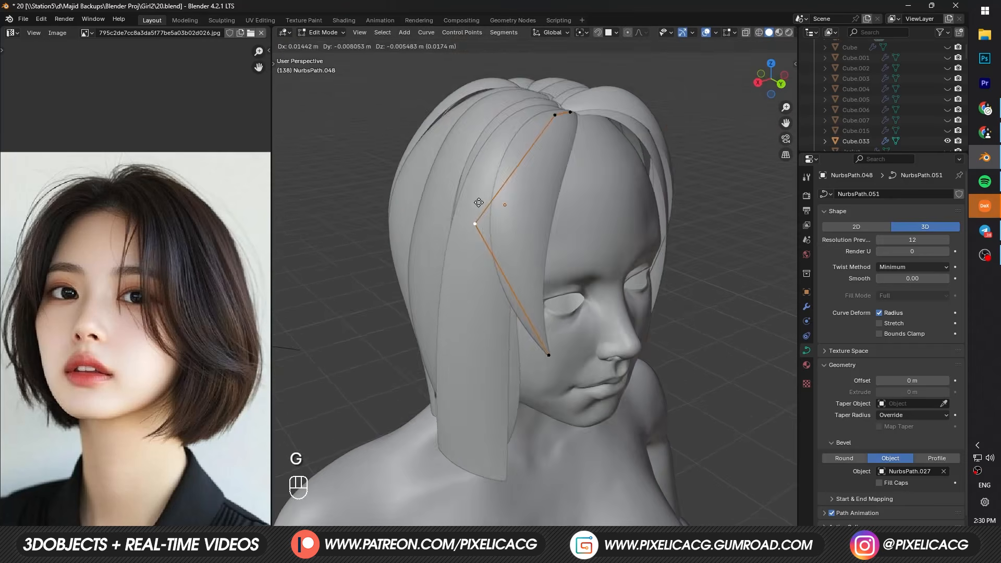
Step: Move the left front strip's points outward and tilt them so the strip arches clear of the temple
key("g")
key("g")
key("ctrl+t")
key("g")
key("g")
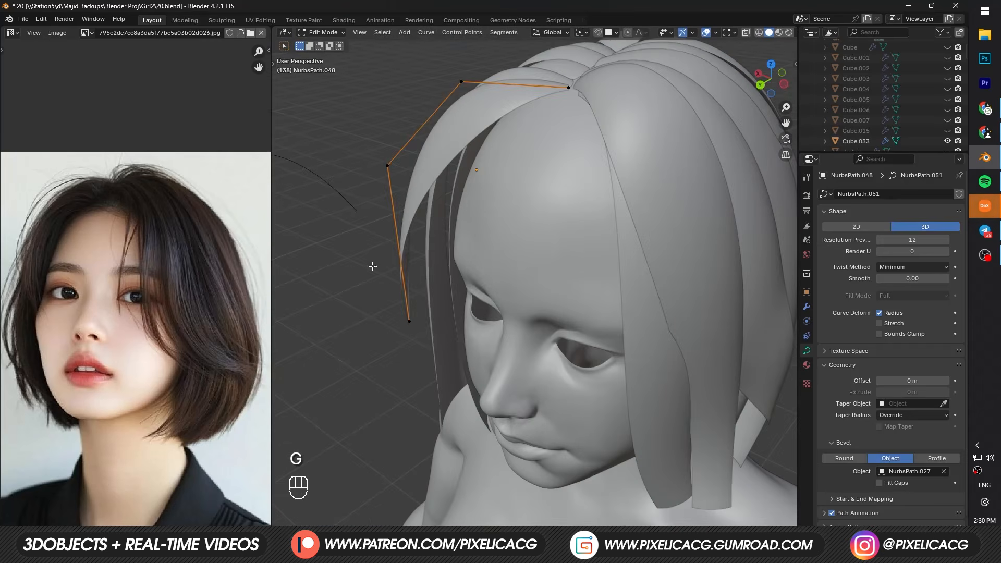
key("g")
key("g")
Step: Tilt the control points of the strip behind the left front strip and adjust its outermost point's position
key("Tab")
key("F10")
key("Tab")
key("Tab")
key("Tab")
key("ctrl+t")
key("ctrl+t")
key("g")
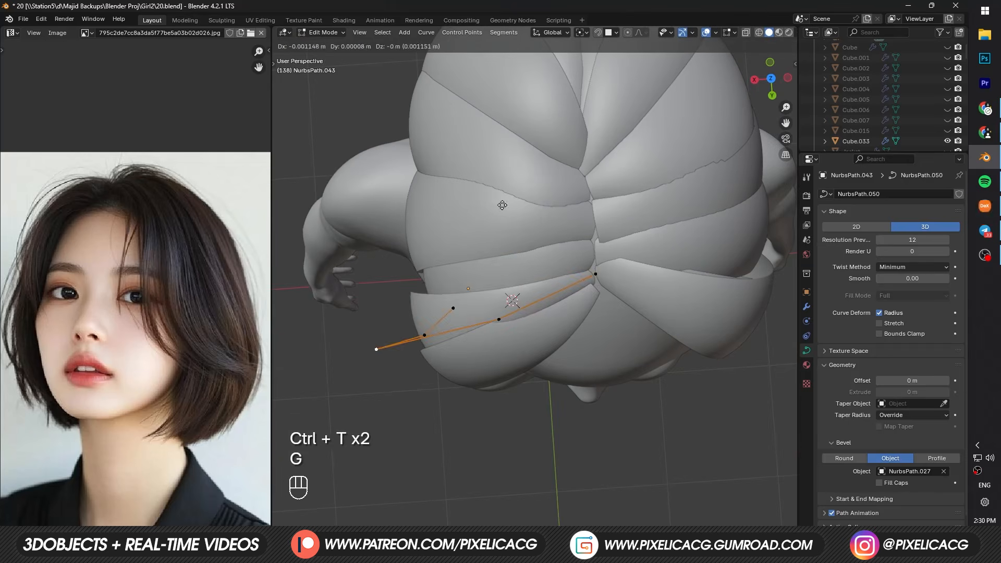
key("g")
Step: Move and tilt the left front strip's points near the parting, and undo the last vertical move
key("Tab")
key("Tab")
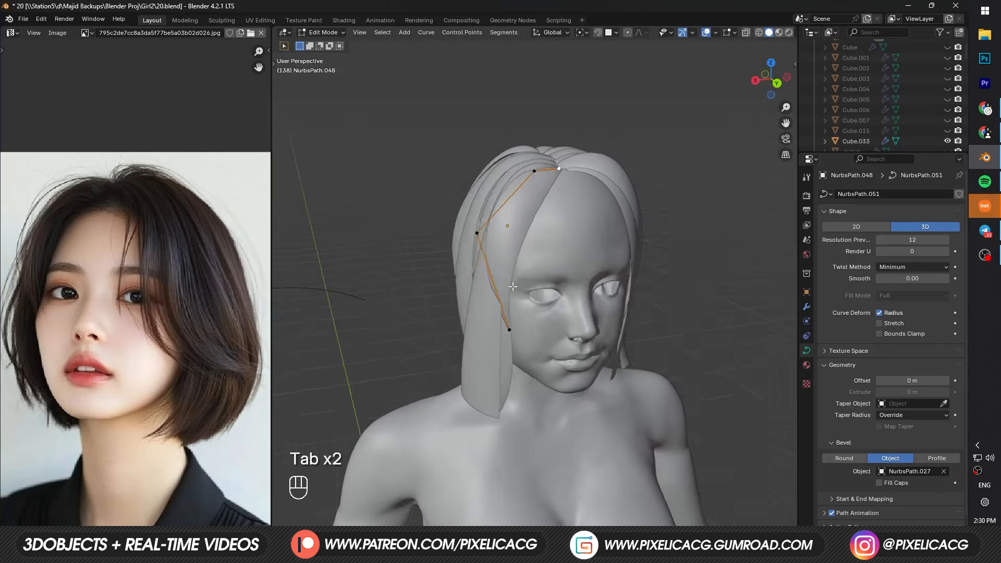
key("g")
key("g")
key("g")
key("x")
key("y")
key("ctrl+t")
key("g")
key("z")
key("ctrl+z")
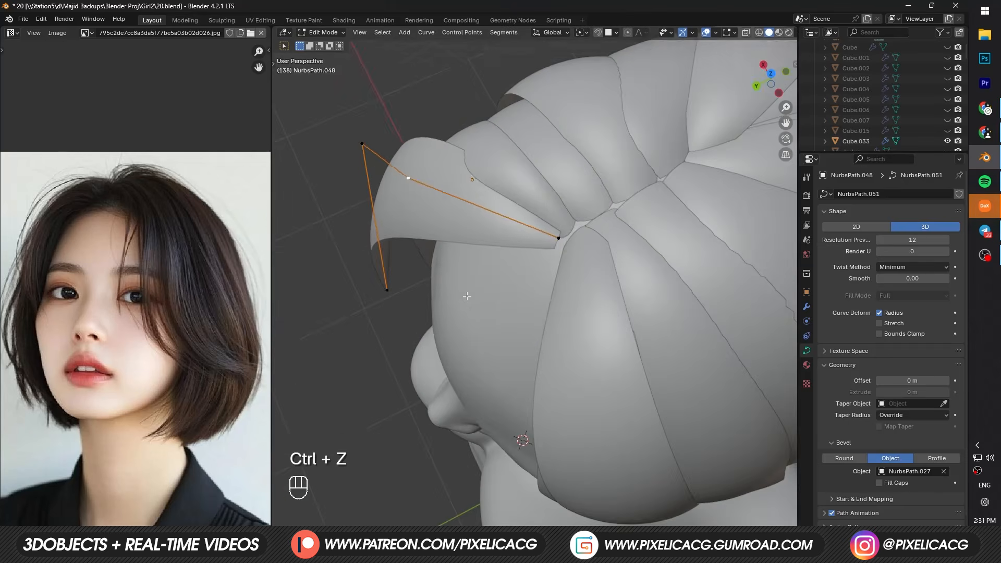
Step: Reposition the left front strip's second point to reshape its arch away from the parting
key("g")
key("g")
right_click(493, 240)
left_click(493, 240)
key("g")
key("g")
key("g")
Step: Move the left front strip's points horizontally and bring its tip forward over the cheek beside the eye
key("g")
key("x")
key("g")
key("y")
key("g")
key("g")
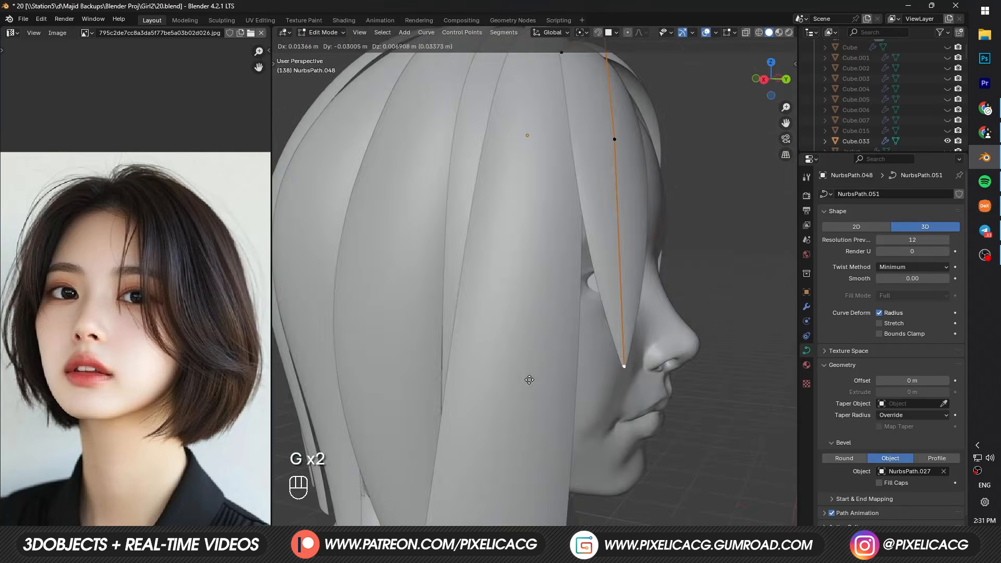
key("F10")
key("g")
key("x")
key("y")
Step: Resize a point on the strip behind the left front strip and lower its second point along Z
key("Tab")
key("Tab")
key("alt+s")
key("g")
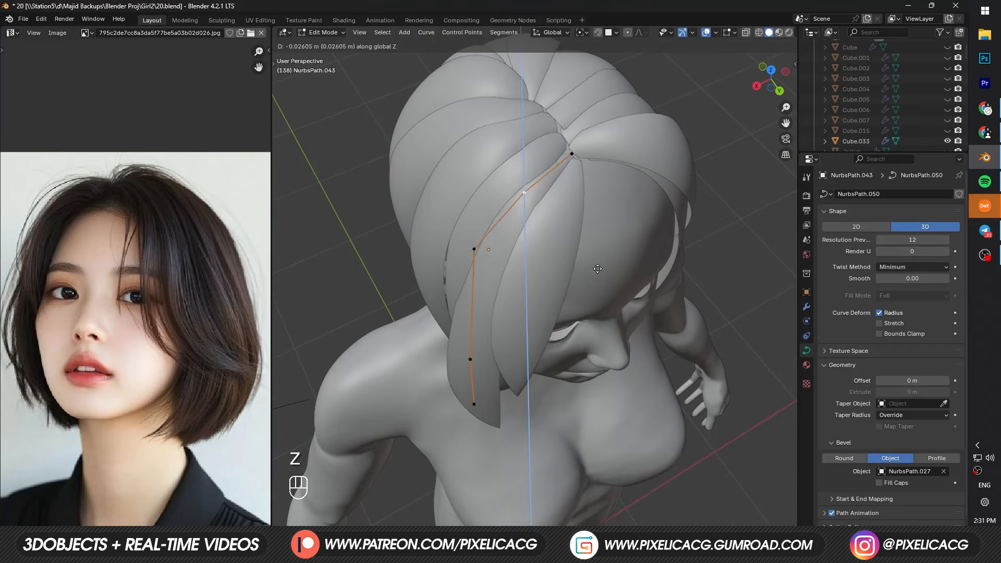
Step: Adjust a strip point's height along Z near the parting, undoing the first move and repeating it
key("Tab")
key("Tab")
key("g")
key("z")
key("ctrl+z")
key("g")
key("z")
key("Tab")
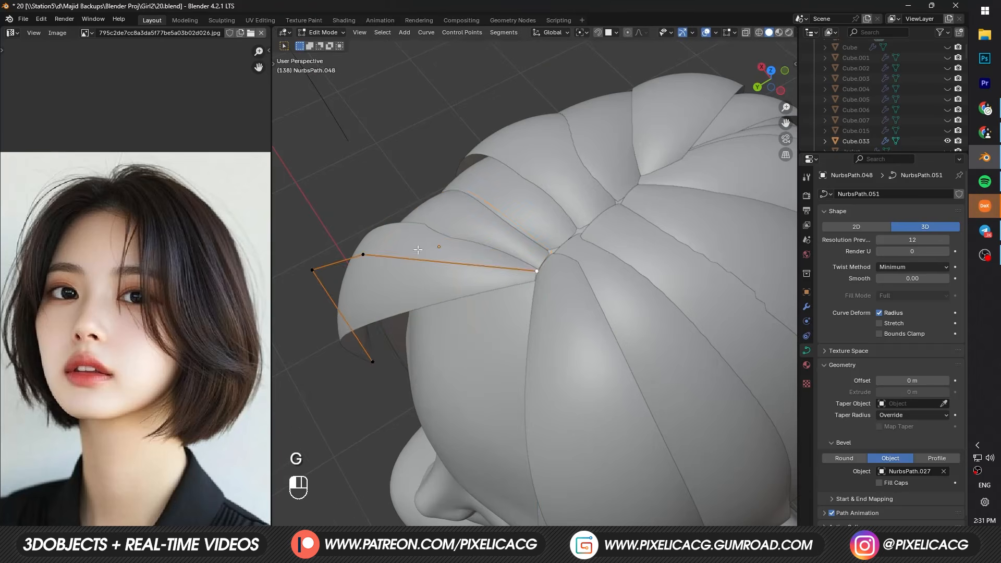
Step: Move the left front strip's second point to smooth its curve from the parting toward the temple
middle_click_drag(417, 250, 300, 293)
left_click(335, 347)
middle_click_drag(334, 347, 469, 208)
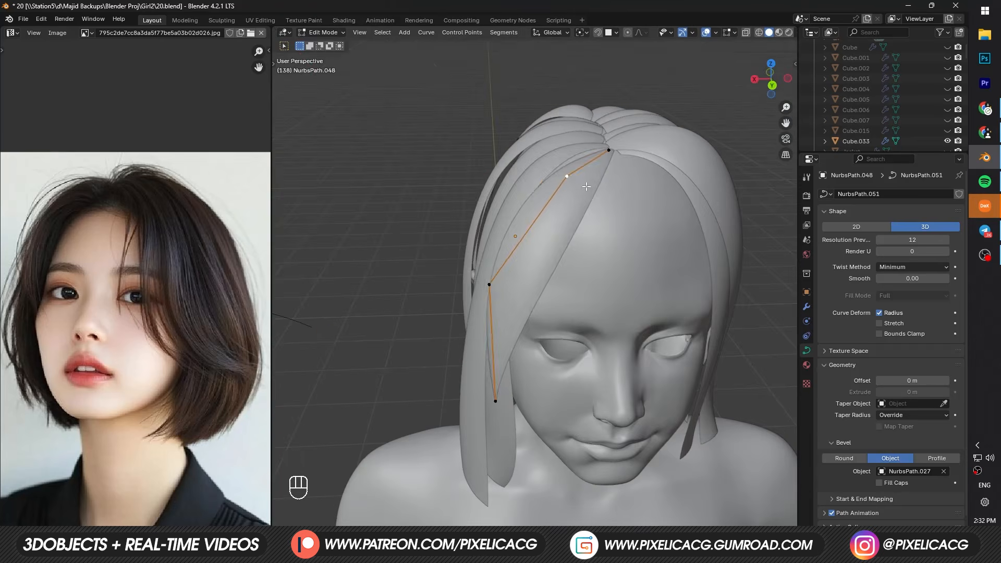
key("g")
left_click(542, 199)
middle_click_drag(542, 313, 584, 333)
key("g")
Step: Duplicate a front strip, rotate the copy, and place it on the opposite side of the parting
key("Tab")
key("shift+d")
key("Escape")
key("r")
left_click(578, 397)
key("g")
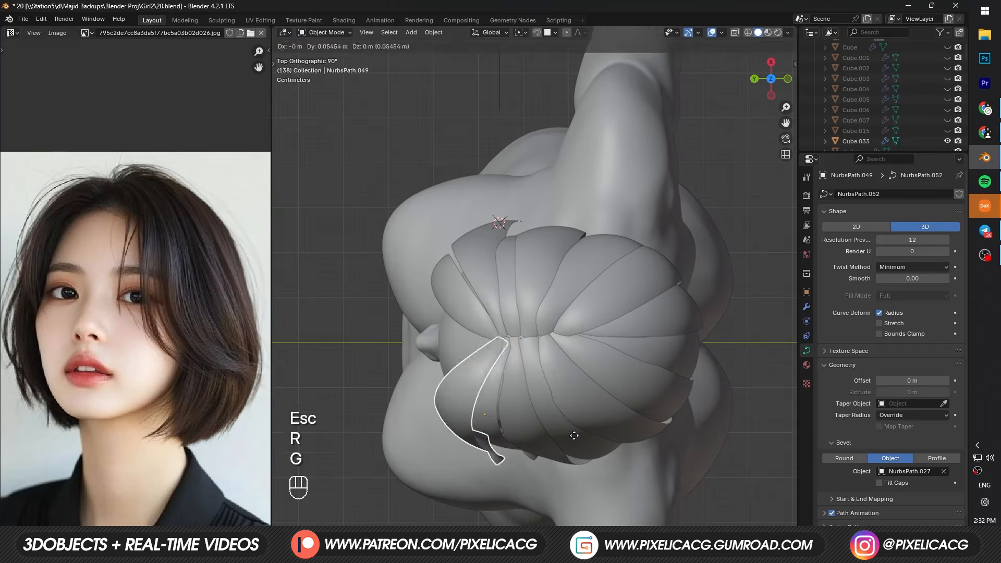
left_click(497, 354)
Step: Adjust the right-side copy's root height along Z and reposition its points along the side of the face
key("g")
key("z")
middle_click_drag(496, 354, 584, 396)
key("g")
key("g")
left_click(591, 492)
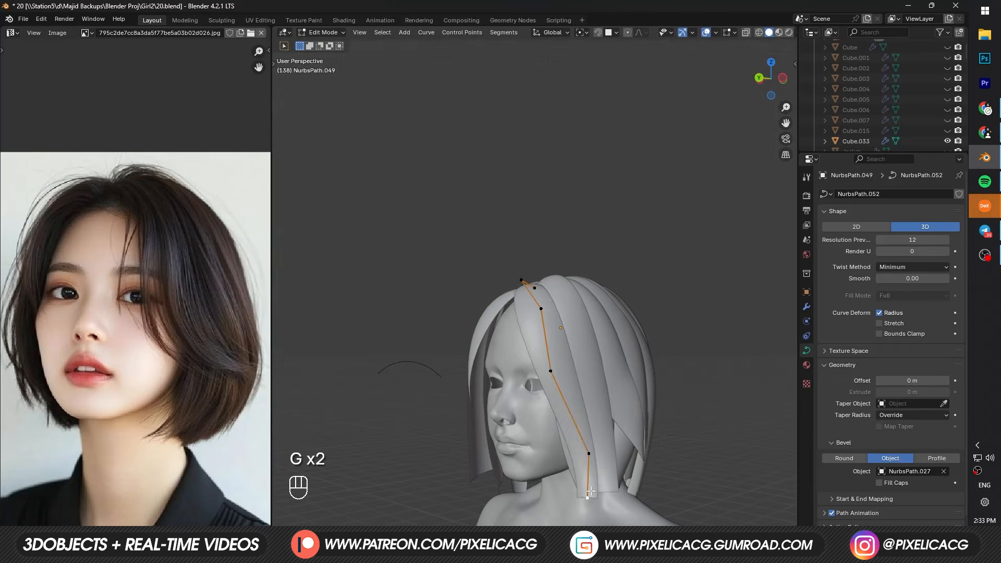
middle_click_drag(569, 449, 541, 363)
key("Tab")
key("Tab")
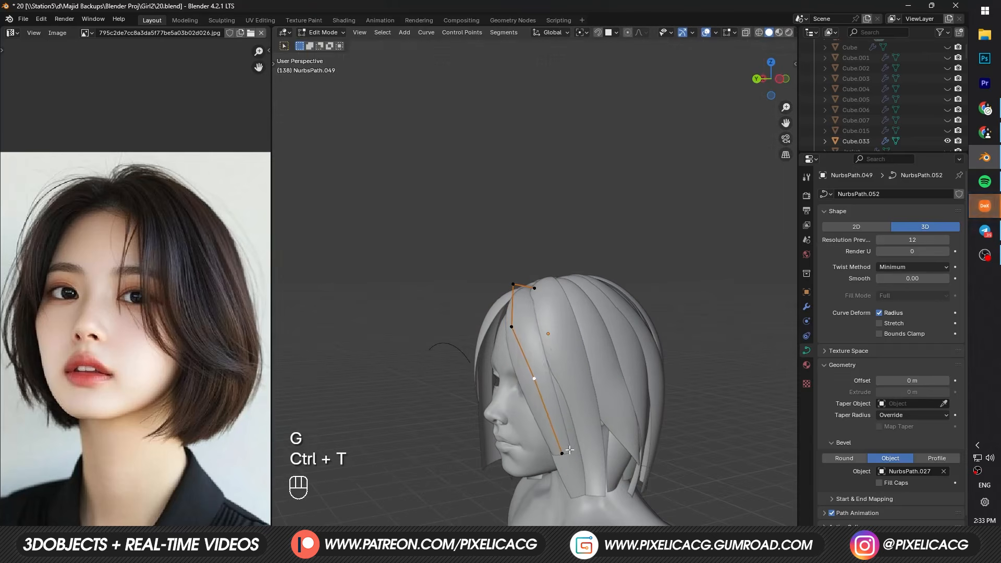
Step: Adjust the height of the right-side strip's selected point along Z and tilt it to follow the head
middle_click_drag(570, 450, 676, 425)
key("g")
key("z")
key("ctrl+t")
left_click(614, 334)
Step: Tilt the right-side strip's second point near the parting by about 52 degrees
key("Tab")
key("Tab")
key("Tab")
key("Tab")
key("ctrl+t")
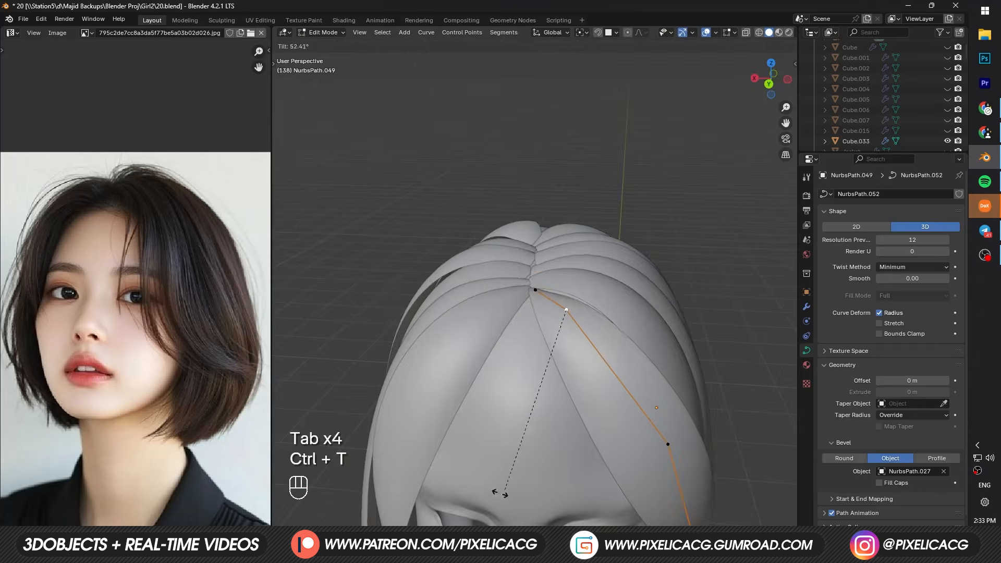
left_click(500, 493)
key("Tab")
key("Tab")
Step: Duplicate the right-side strip, rotate the copy, and place it in front over the forehead
middle_click_drag(500, 493, 594, 444)
key("shift+d")
left_click(594, 365)
middle_click_drag(595, 365, 605, 402)
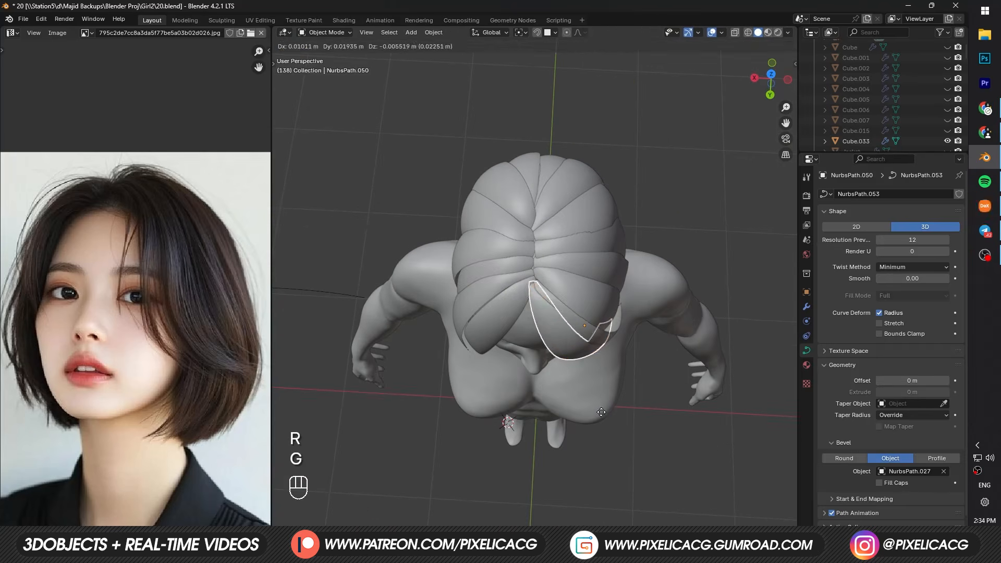
left_click(601, 413)
Step: Adjust the new forehead strip's root height along Z at the parting and reposition its second point
key("Tab")
scroll(522, 280, "up", 3)
left_click(531, 282)
key("g")
key("z")
left_click(547, 285)
middle_click_drag(550, 365, 553, 313)
left_click(554, 312)
key("g")
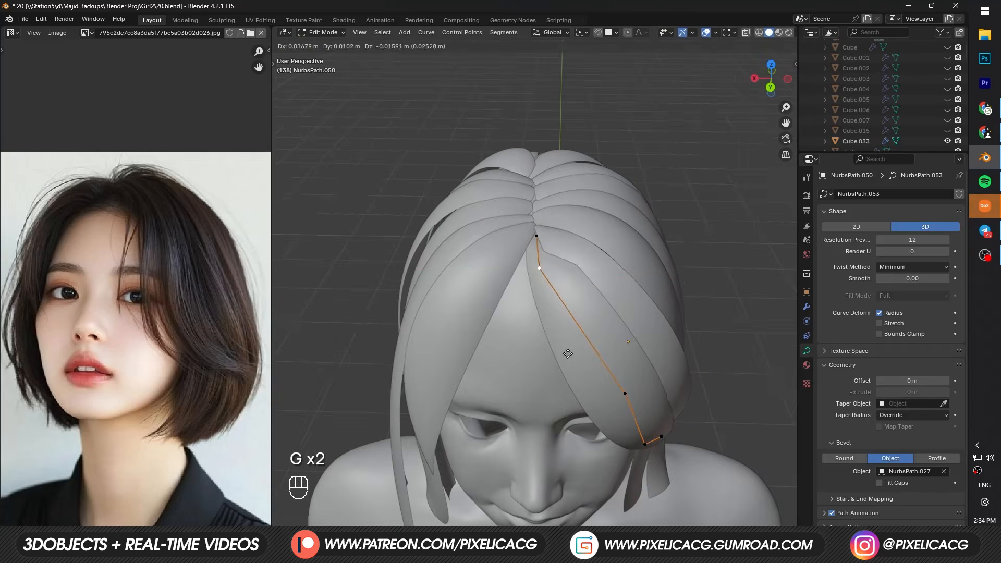
left_click(567, 353)
Step: Move the forehead strip's points horizontally across the brow and resize its middle point
key("g")
key("x")
key("y")
left_click(597, 417)
middle_click_drag(597, 418, 542, 391)
key("alt+s")
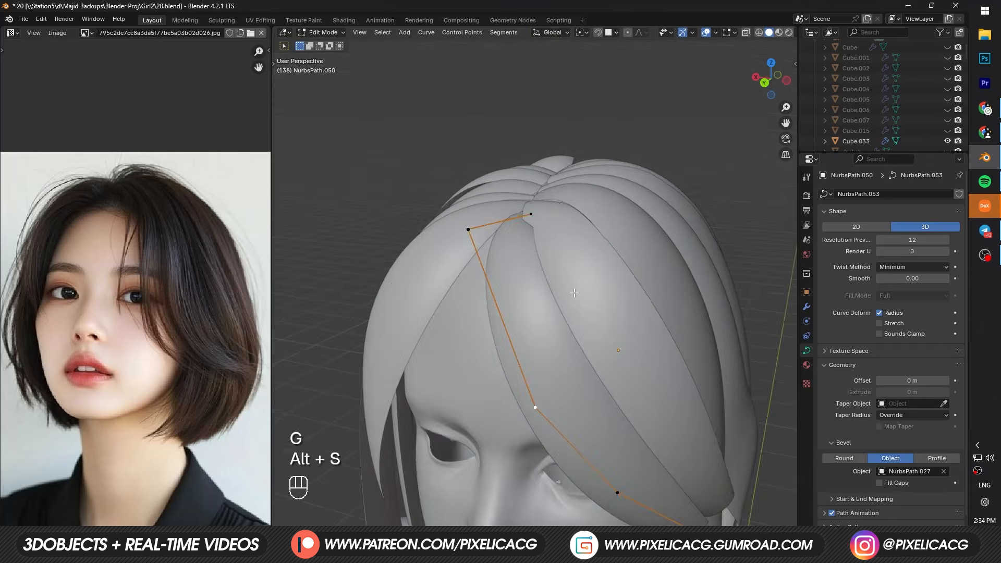
left_click(563, 391)
Step: Switch to the right-side strip behind the forehead strip and adjust its root point's height along Z
key("Tab")
left_click(594, 323)
key("Tab")
middle_click_drag(590, 312, 594, 285)
left_click(598, 307)
key("g")
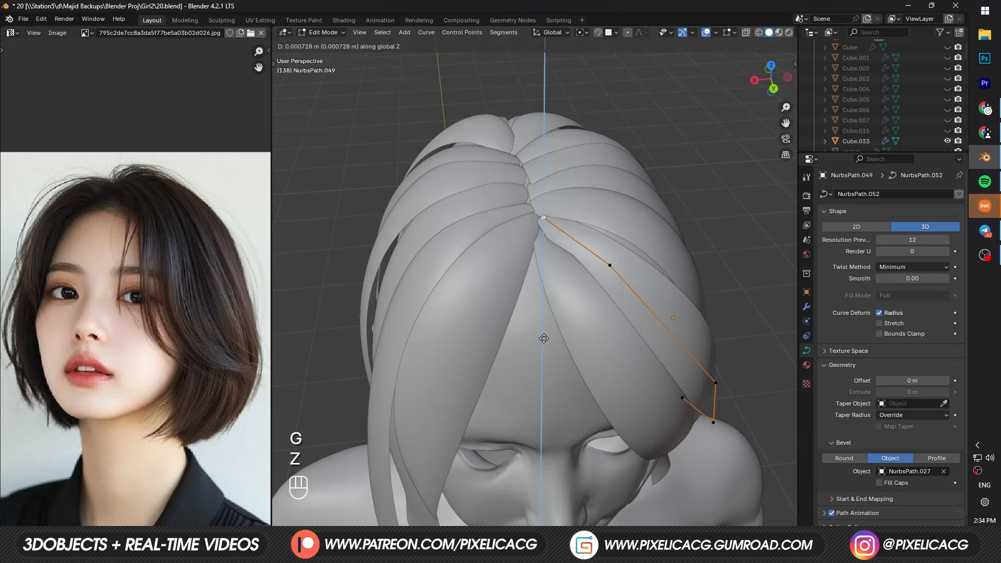
left_click(544, 339)
middle_click_drag(544, 339, 574, 365)
Step: Return to the forehead strip and reposition its end point beside the cheek
key("Tab")
key("shift+d")
key("Tab")
key("g")
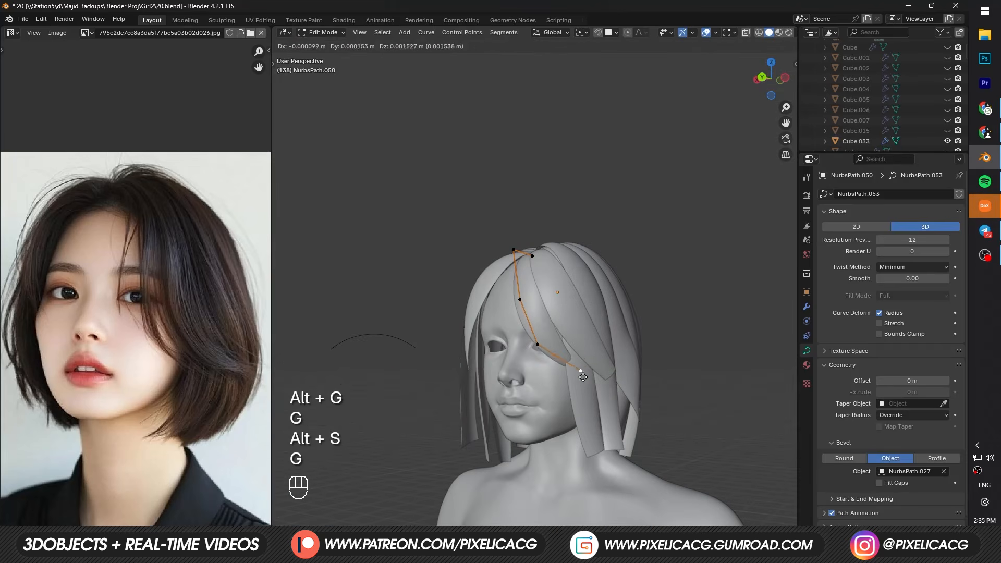
left_click(580, 395)
key("Tab")
Step: Tilt the forehead strip's second point near the parting
scroll(645, 405, "down", 5)
left_click(646, 405)
middle_click_drag(645, 405, 569, 398)
scroll(569, 399, "up", 8)
scroll(569, 398, "down", 5)
middle_click_drag(543, 361, 605, 451)
scroll(605, 450, "up", 6)
key("Tab")
key("ctrl+t")
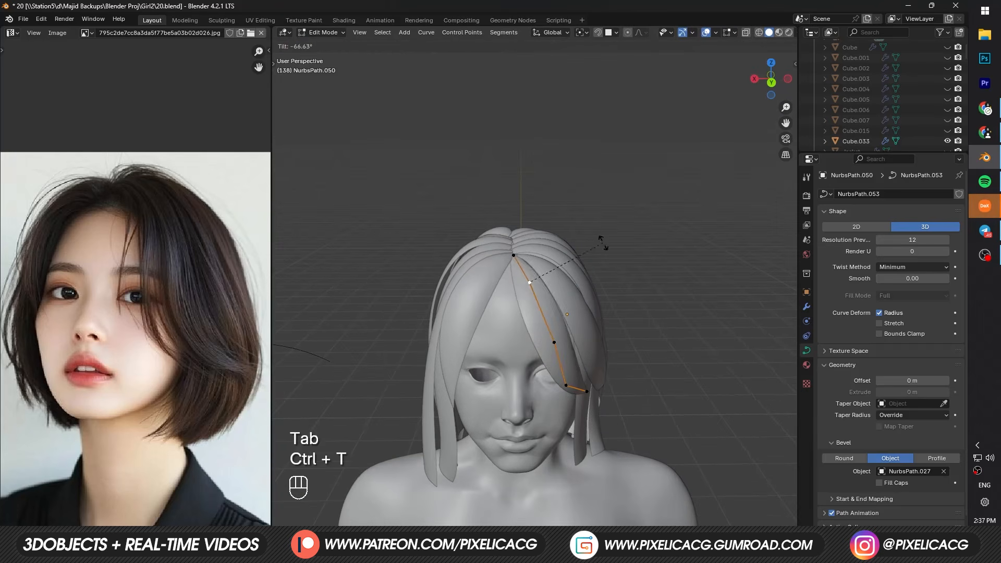
Step: Open the left side strip that hangs beside the cheek for control point editing
scroll(655, 345, "down", 3)
middle_click_drag(655, 345, 526, 314)
scroll(527, 314, "up", 4)
key("Tab")
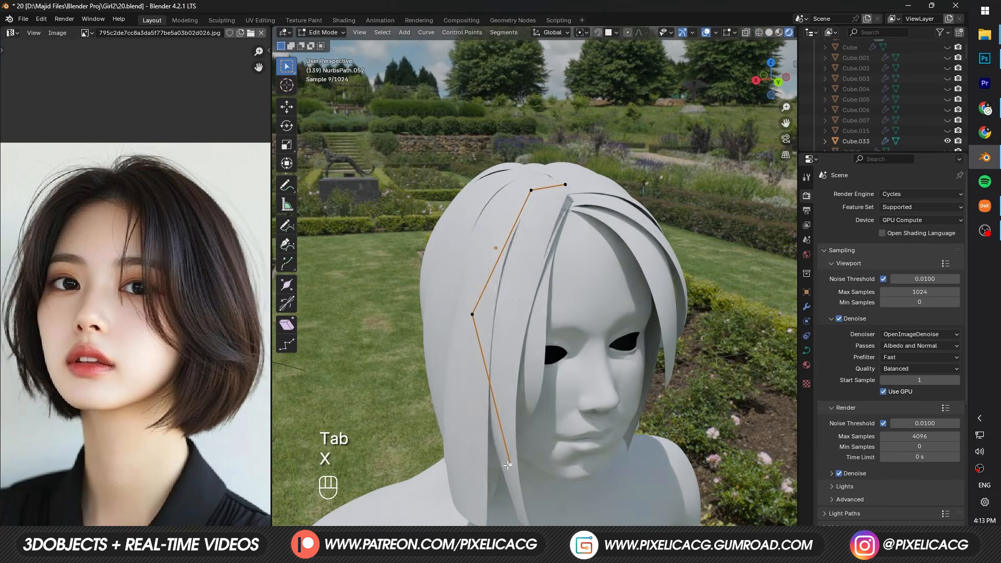
Step: Adjust the height of the side strip's root point at the parting along Z
key("g")
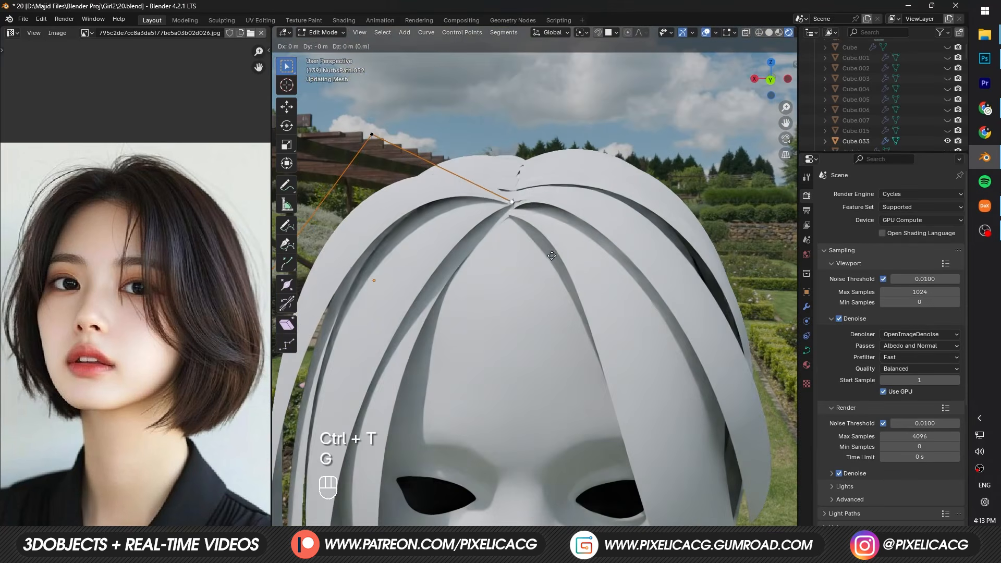
key("z")
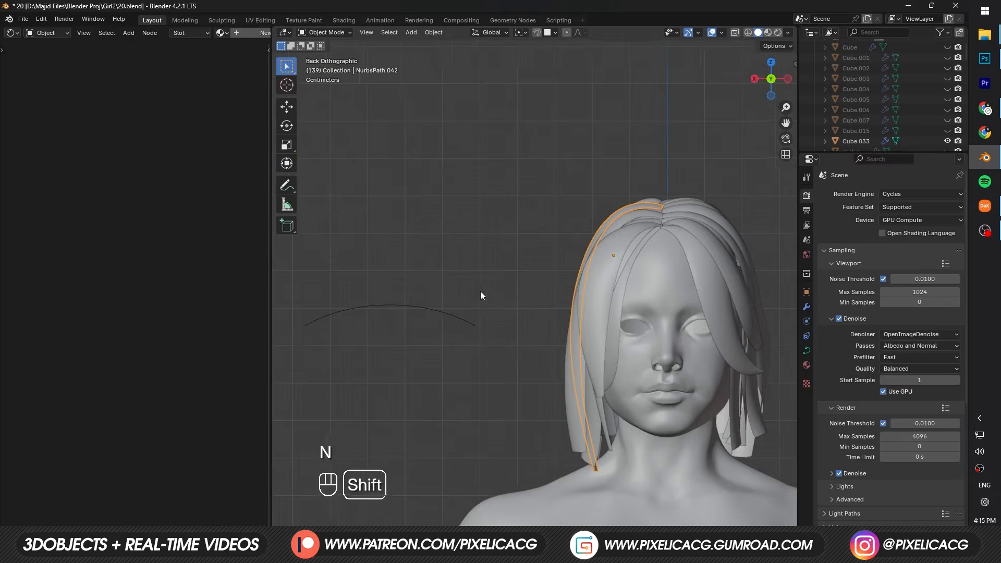
Step: Duplicate the curved profile beside the head and raise the copy above the original along Z
left_click(484, 313)
key("shift+d")
key("Escape")
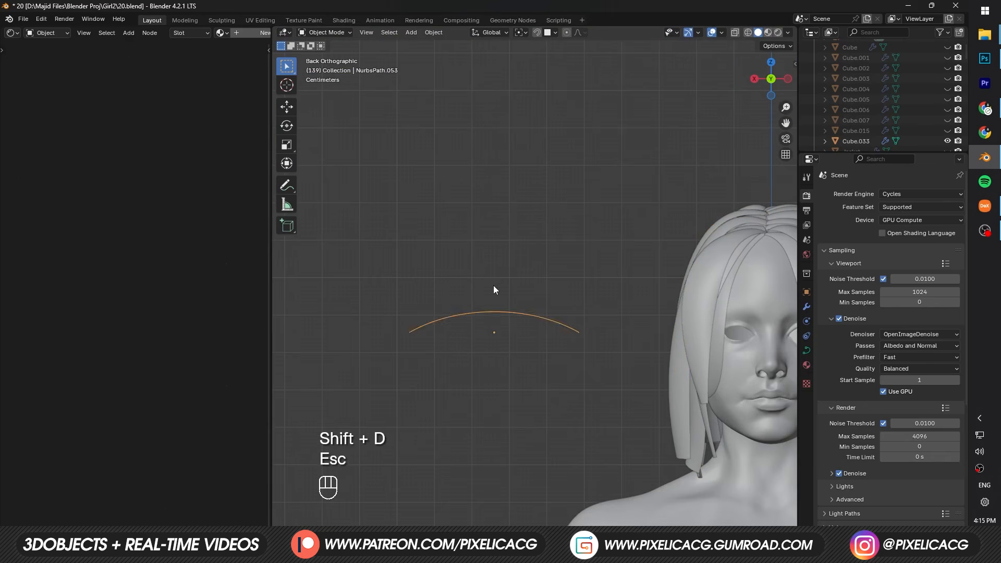
key("g")
key("z")
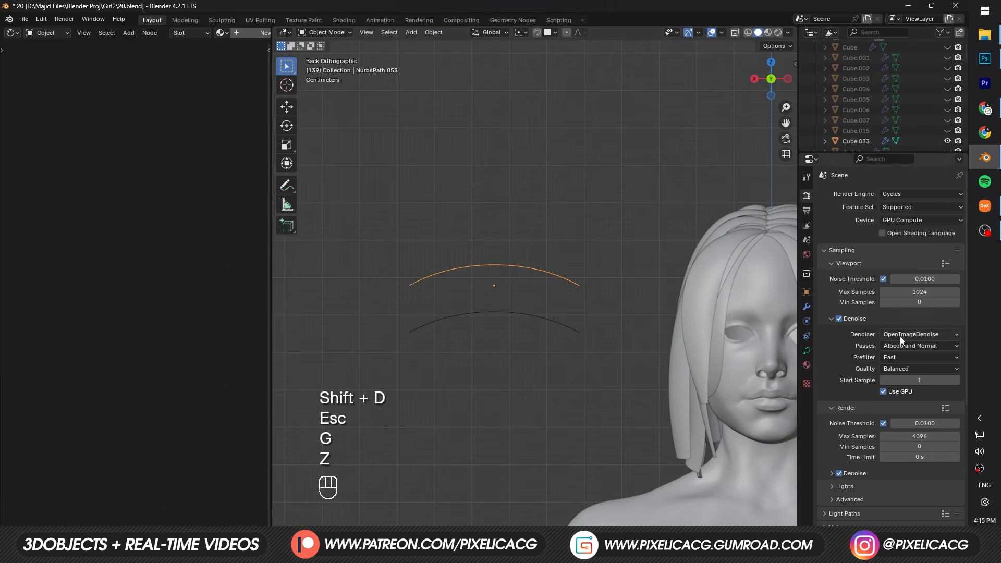
Step: Rotate the duplicated curve 90° in the right side view and set its extrusion to 0.7 m
left_click(806, 365)
left_click(806, 350)
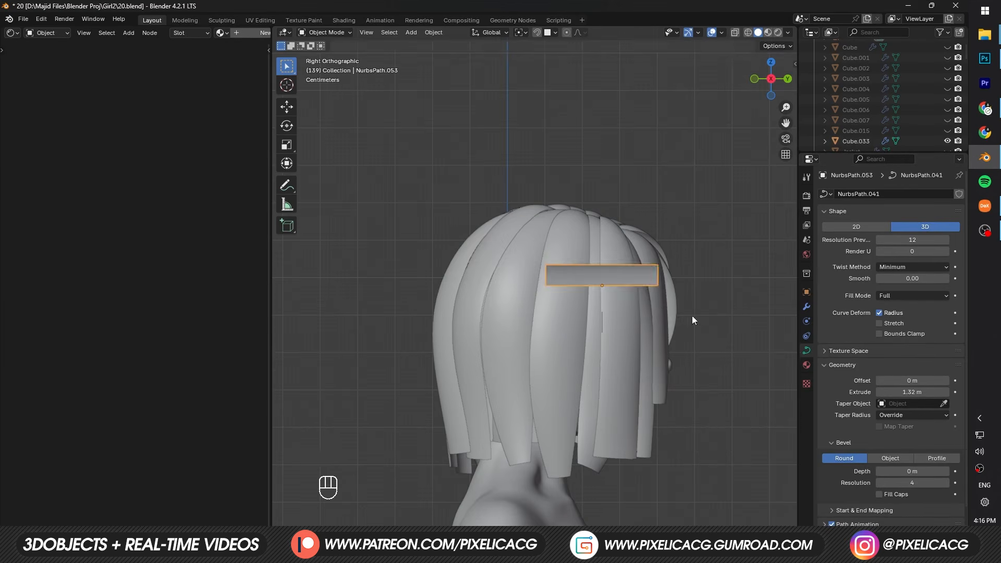
key("r")
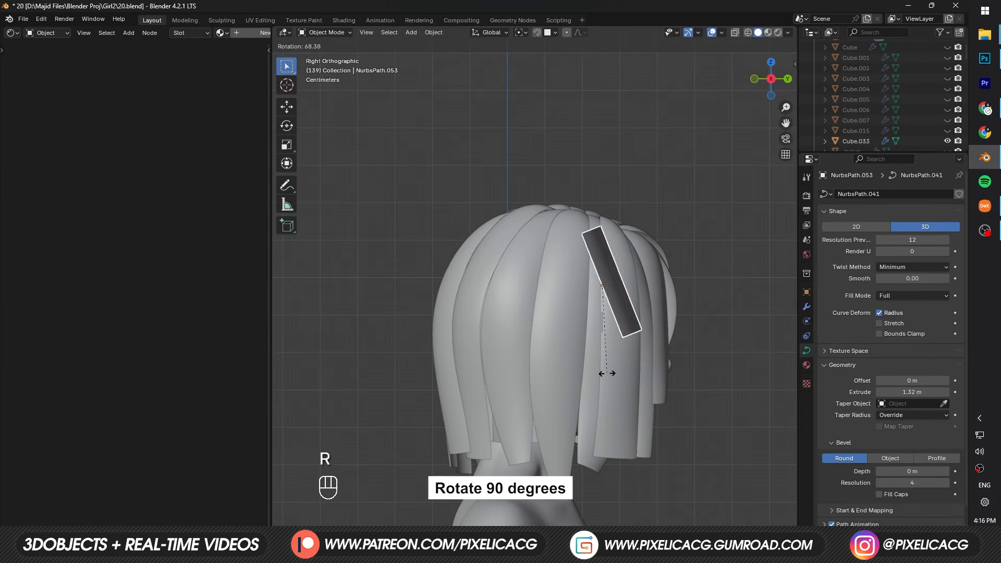
key("KP_9")
key("KP_0")
key("KP_Enter")
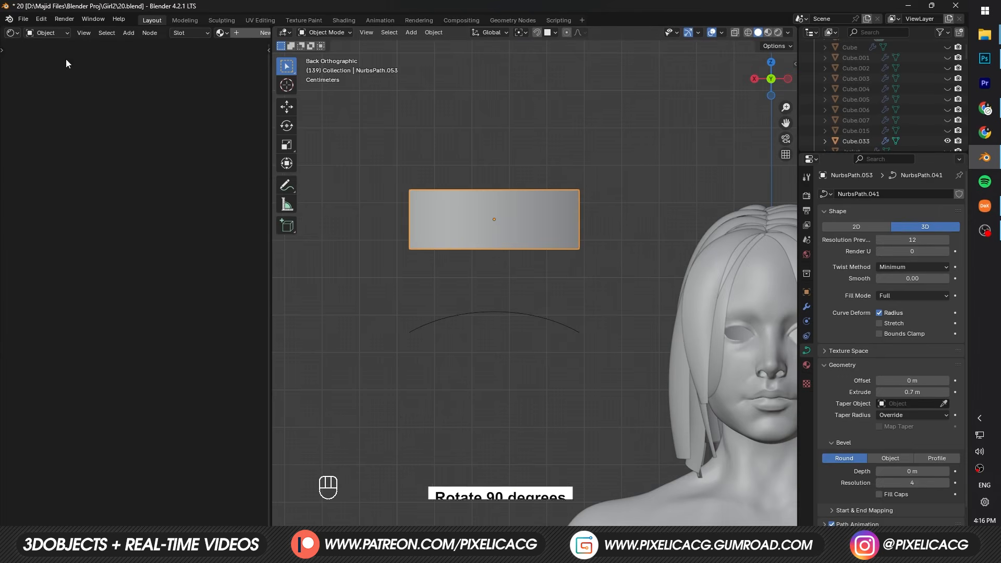
Step: Create a material named Hair on the duplicated strip and add an Image Texture node beside its Principled BSDF
left_click(249, 33)
key("shift+a")
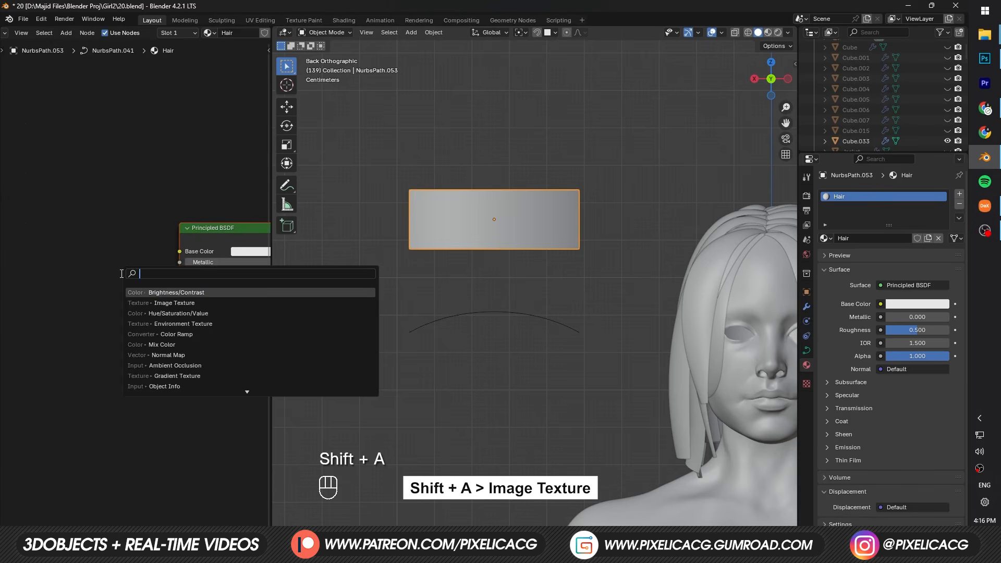
type("image")
key("Return")
left_click(29, 219)
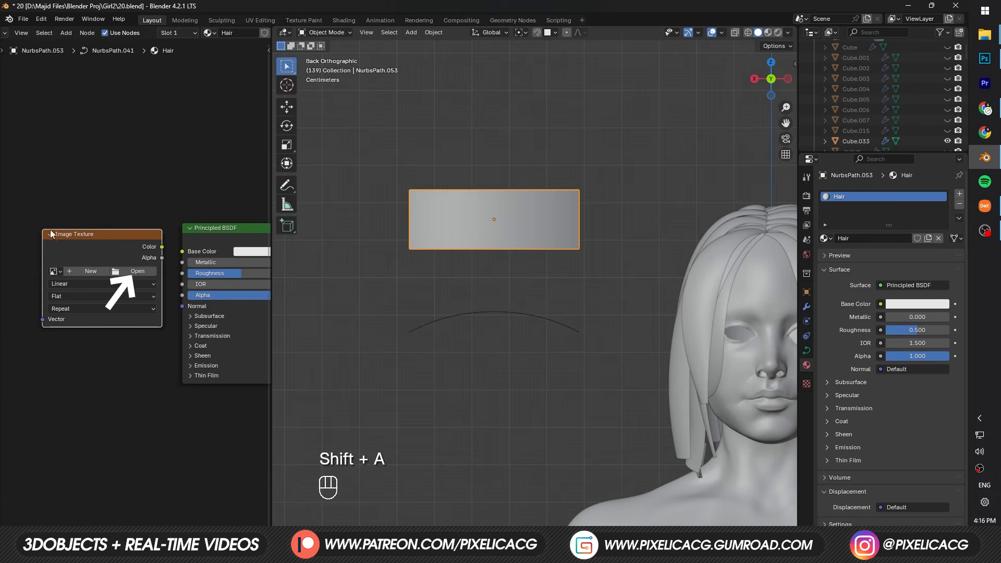
Step: Load Brown.png from the release folder into the Image Texture node
left_click(127, 272)
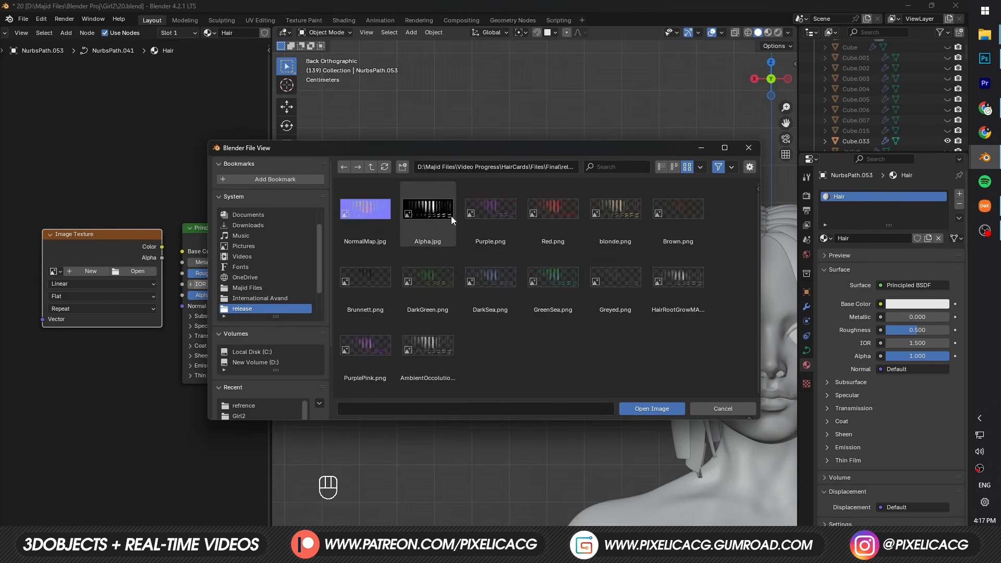
left_click(687, 221)
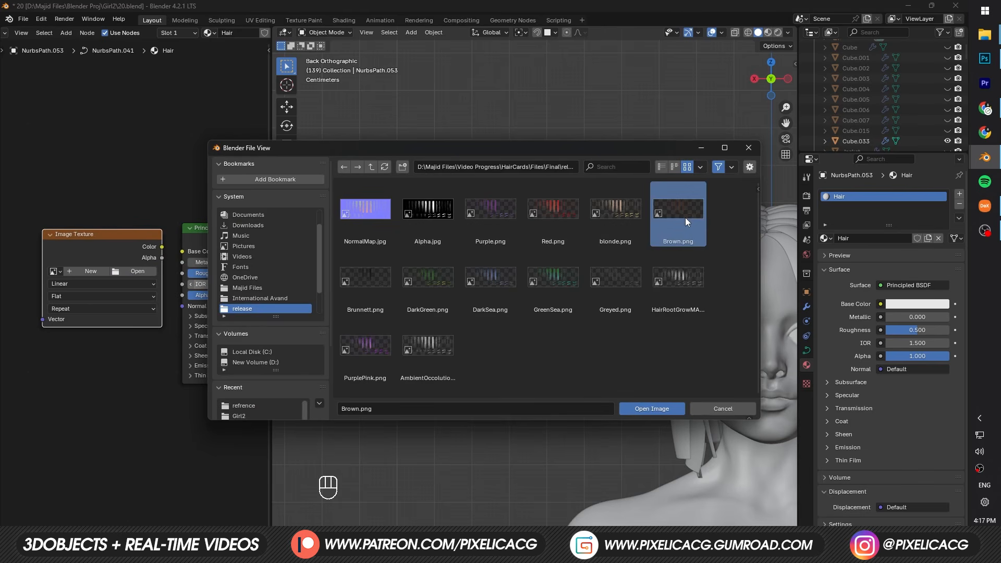
double_click(685, 217)
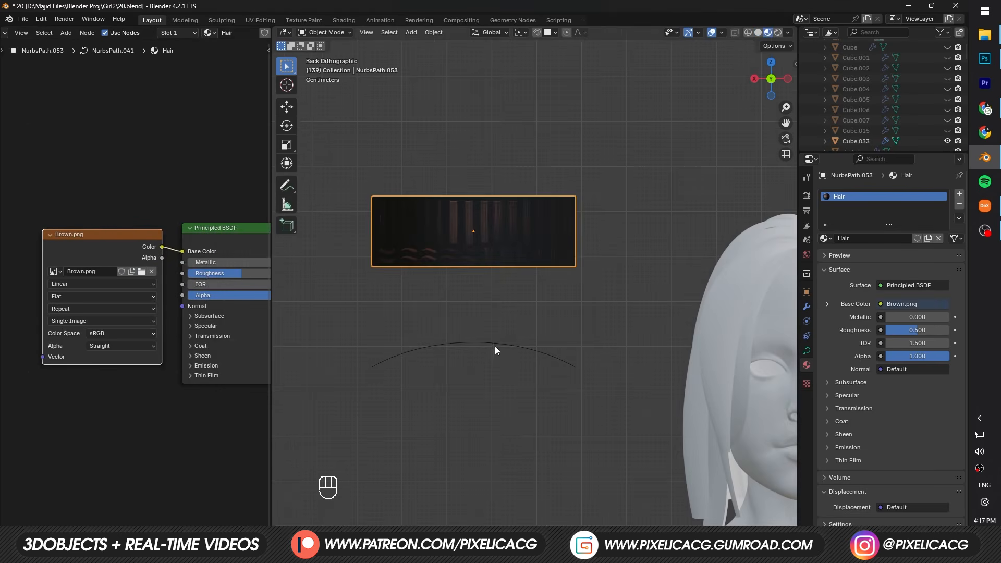
Step: Add Texture Coordinate and Mapping nodes to the Brown.png texture and widen the node editor
left_click(494, 343)
left_click(420, 265)
key("ctrl+t")
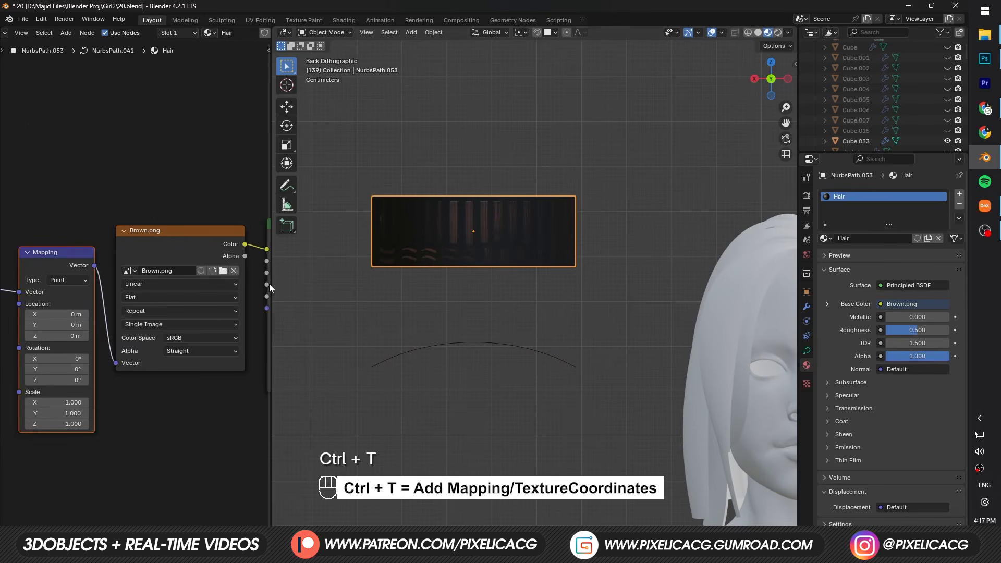
left_click_drag(269, 283, 433, 290)
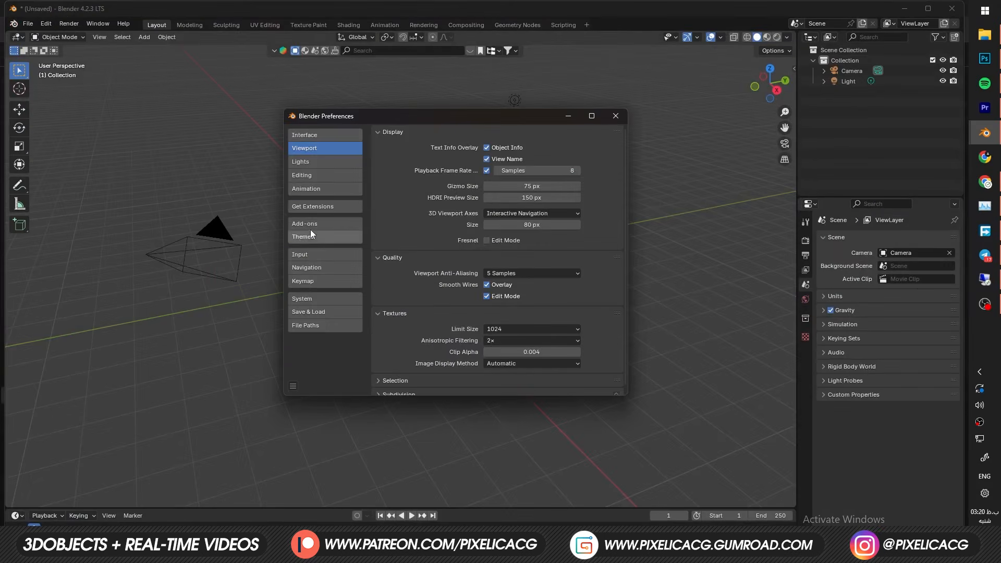
Step: Search the add-ons in the preferences for "node" to check Node Wrangler
left_click(307, 224)
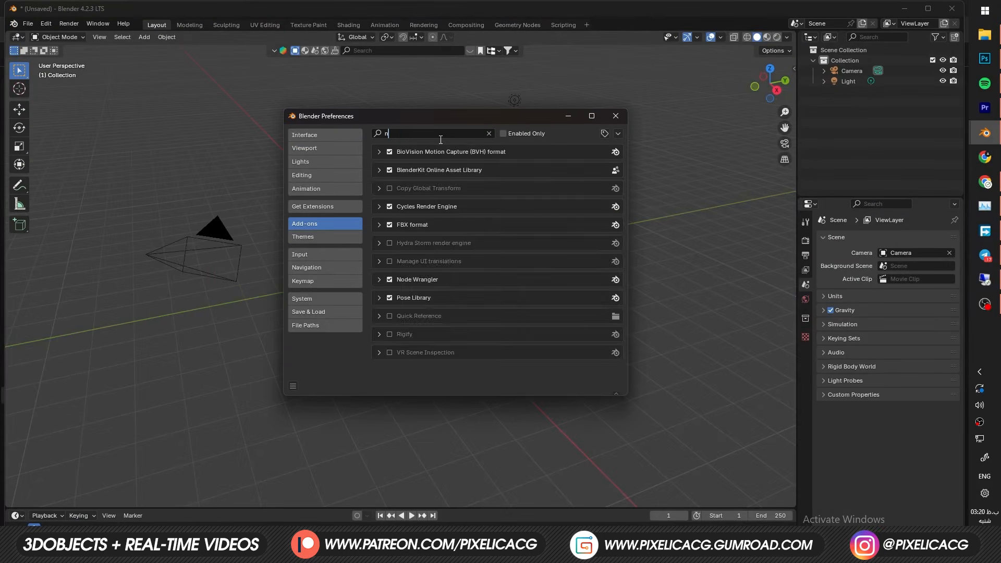
left_click(386, 154)
type("node")
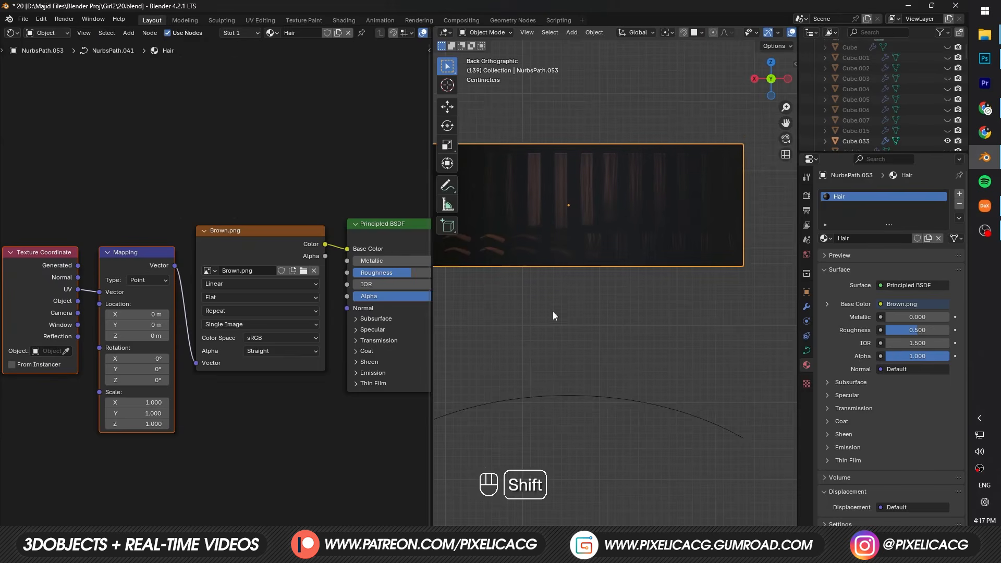
Step: Set the Mapping node's Z rotation to 90° so the strands run along the strip
middle_click_drag(552, 316, 599, 372, "shift")
left_click_drag(145, 383, 155, 383)
key("Return")
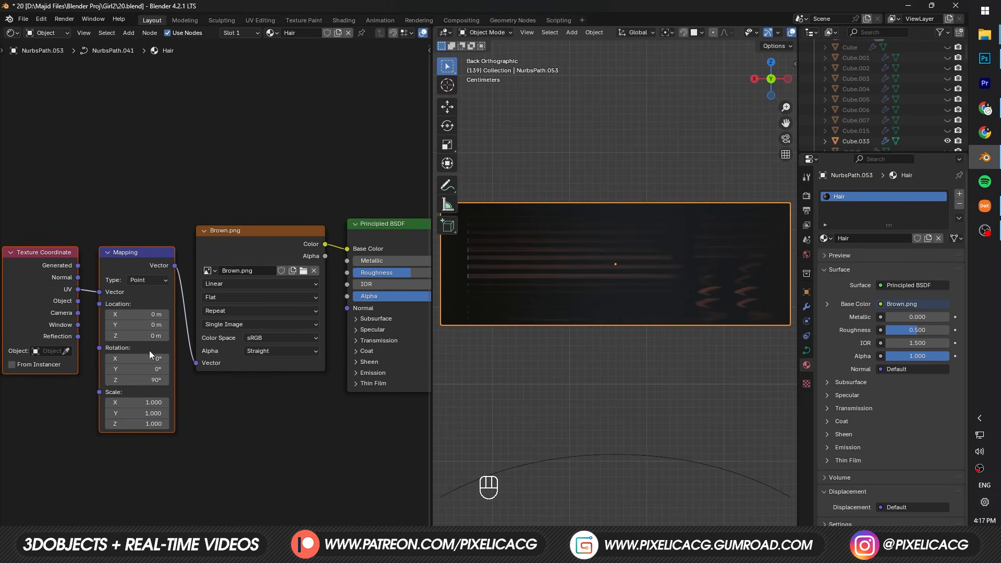
Step: Set the Mapping scale to X 0.3 and Y 0.1, with location X at 0.13 m
left_click_drag(149, 401, 158, 401)
key("ctrl+z")
left_click_drag(149, 413, 142, 413)
left_click_drag(146, 314, 154, 314, "shift")
left_click_drag(150, 402, 136, 403)
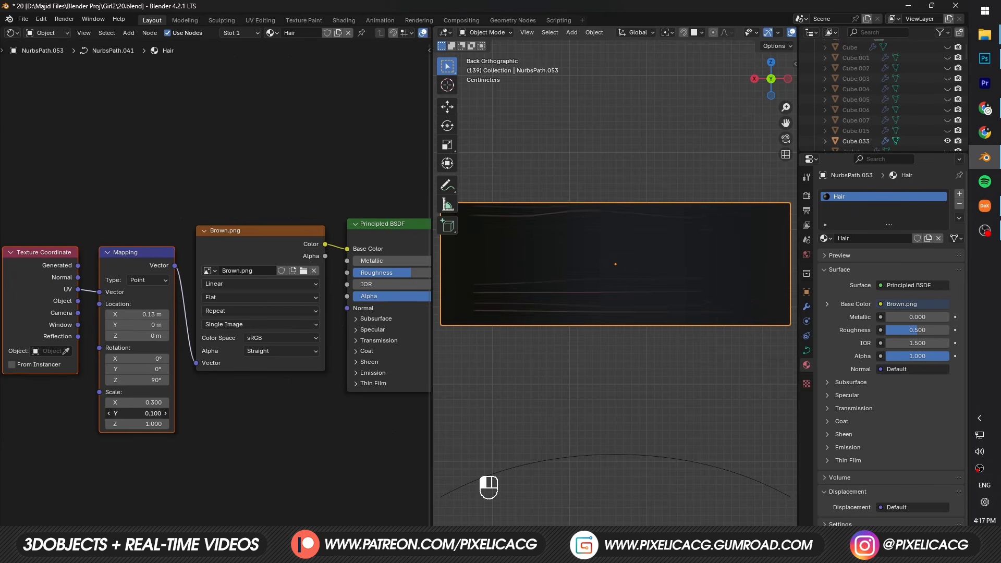
key("Return")
Step: Fit the strands to the strip with Mapping scale X 0.54, Y -0.07 and location X 0.56, Y 0.39, Z -0.04 m
left_click_drag(141, 314, 165, 325, "shift")
mouse_move(140, 403)
left_mouse_down("shift")
mouse_move(151, 403)
mouse_move(138, 414)
left_mouse_up("shift")
mouse_move(141, 315)
left_mouse_down("shift")
mouse_move(150, 315)
mouse_move(134, 324)
left_mouse_up("shift")
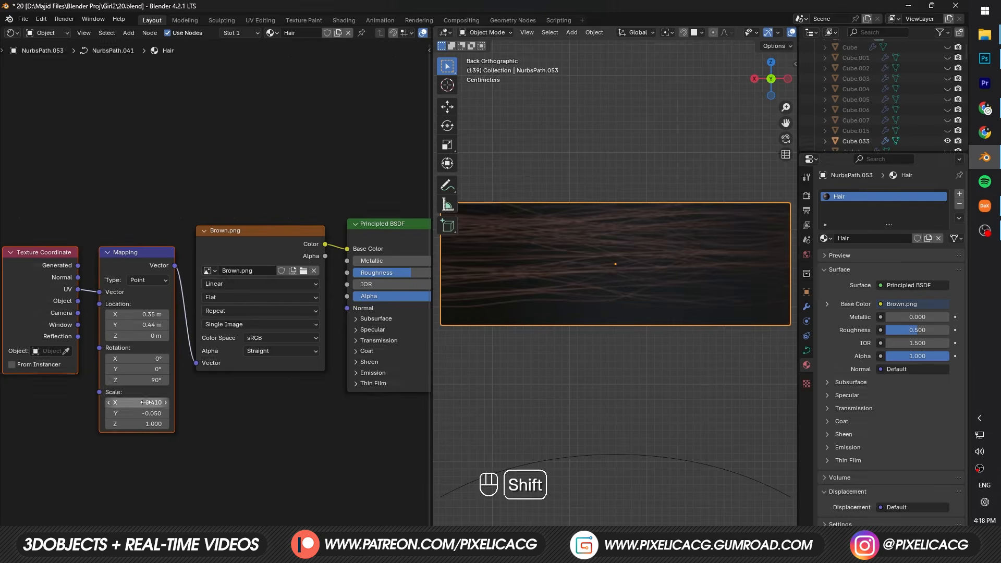
left_click_drag(141, 403, 148, 402, "shift")
left_click_drag(141, 413, 139, 414, "shift")
left_click_drag(141, 315, 138, 325, "shift")
left_click_drag(141, 336, 138, 336, "shift")
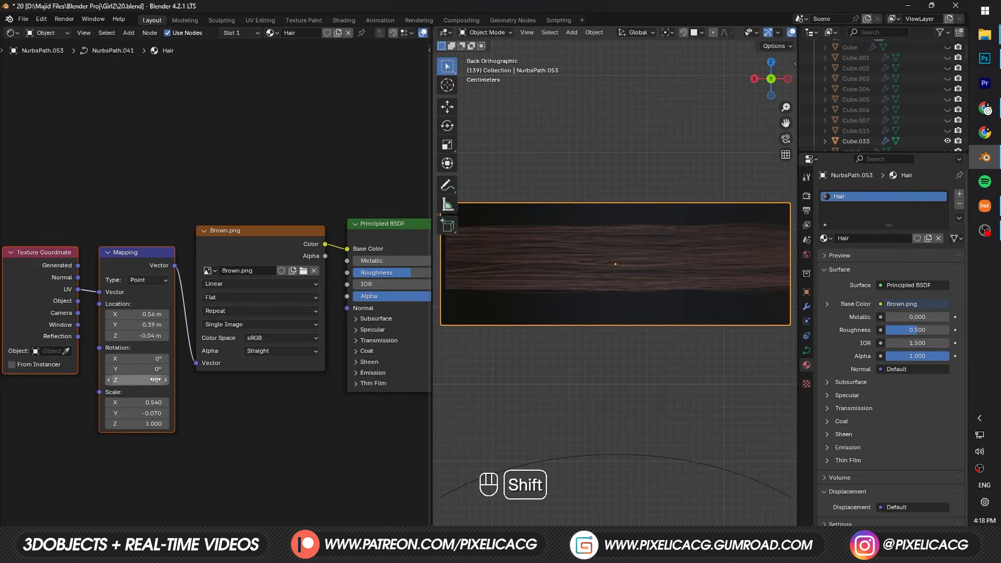
Step: Stretch the strands across the strip with Mapping scale X 0.62, Y -0.04 and location X 0.57, Y 0.31, Z 0.08 m
left_click_drag(141, 402, 145, 403, "shift")
left_click_drag(141, 315, 147, 336, "shift")
left_click_drag(141, 315, 142, 314, "shift")
key("ctrl+z")
key("ctrl+z")
key("ctrl+z")
key("ctrl+z")
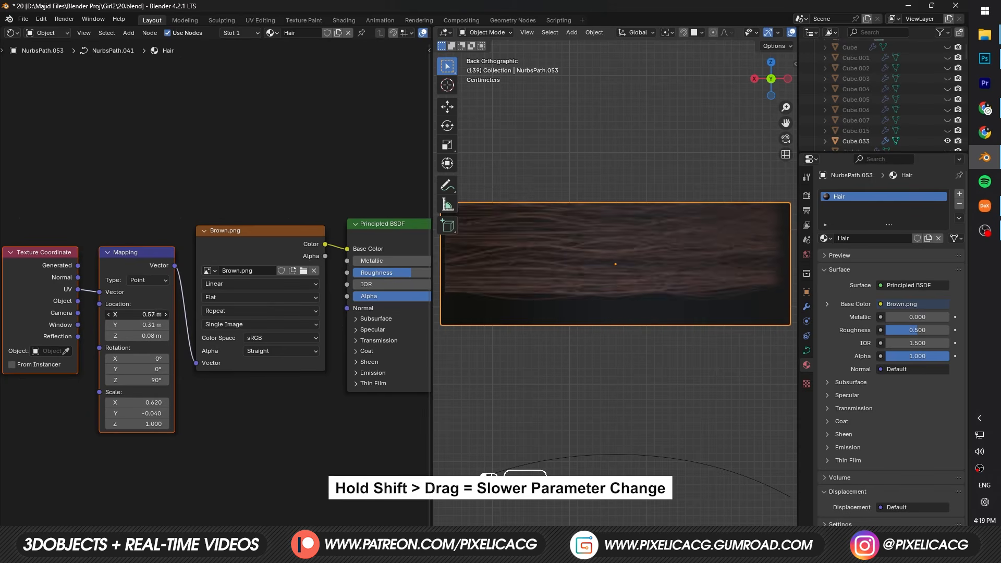
Step: Fine-tune the Mapping node's X location to 0.578 m
left_click_drag(141, 314, 143, 315, "shift")
double_click(139, 315)
key("Left")
type("8")
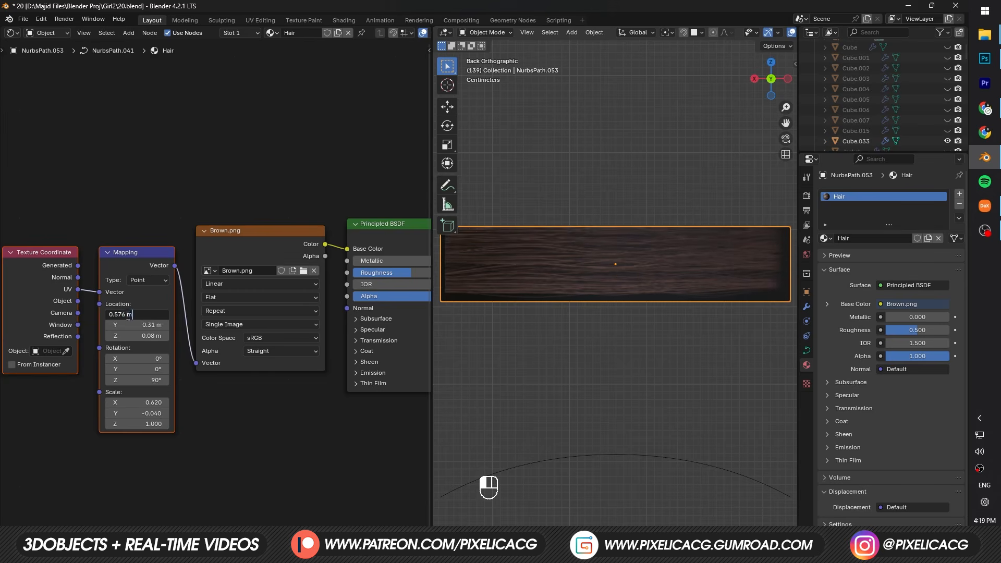
key("Return")
middle_click_drag(667, 327, 670, 339, "shift")
scroll(621, 307, "up", 1)
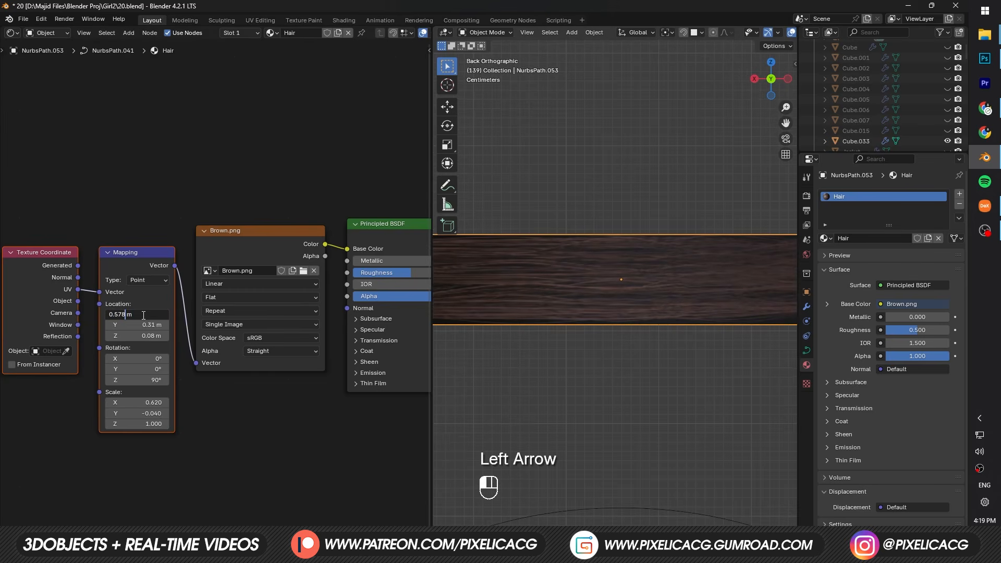
key("Return")
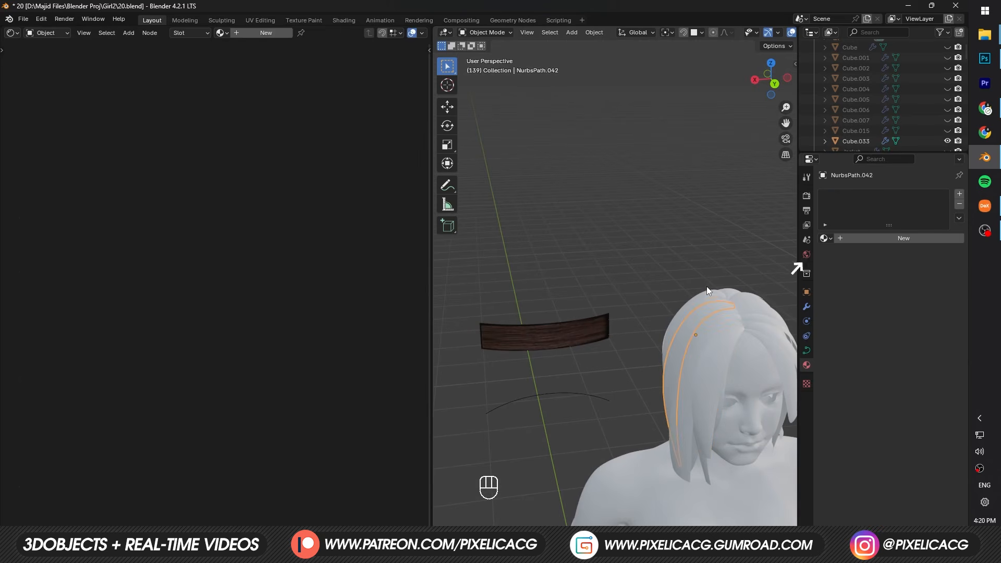
Step: Assign the existing Hair material to the side strip on the head
left_click(824, 238)
left_click(840, 272)
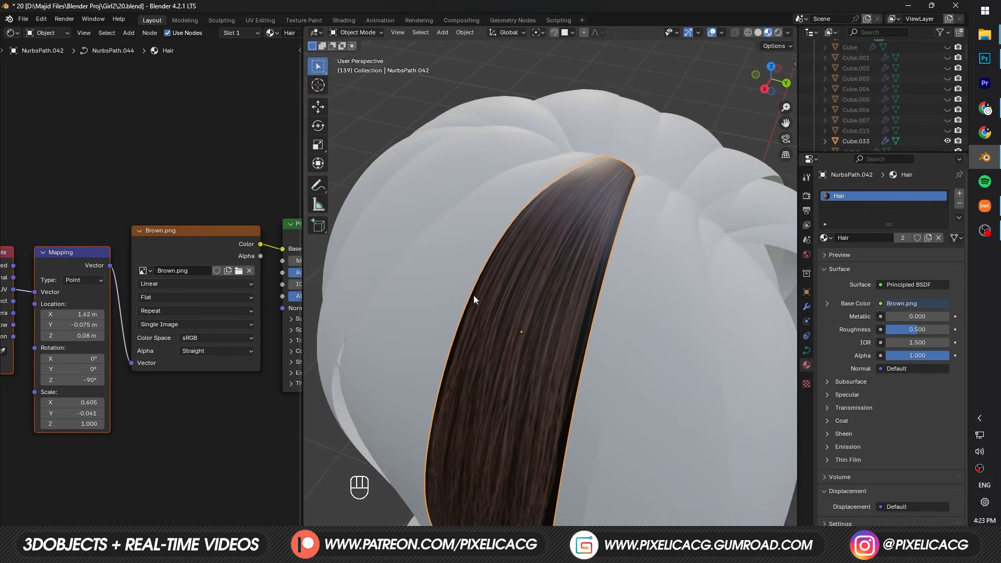
Step: Connect the Brown.png node's Alpha output to the Principled BSDF's Alpha input
middle_click_drag(407, 342, 438, 329, "shift")
scroll(146, 339, "down", 4)
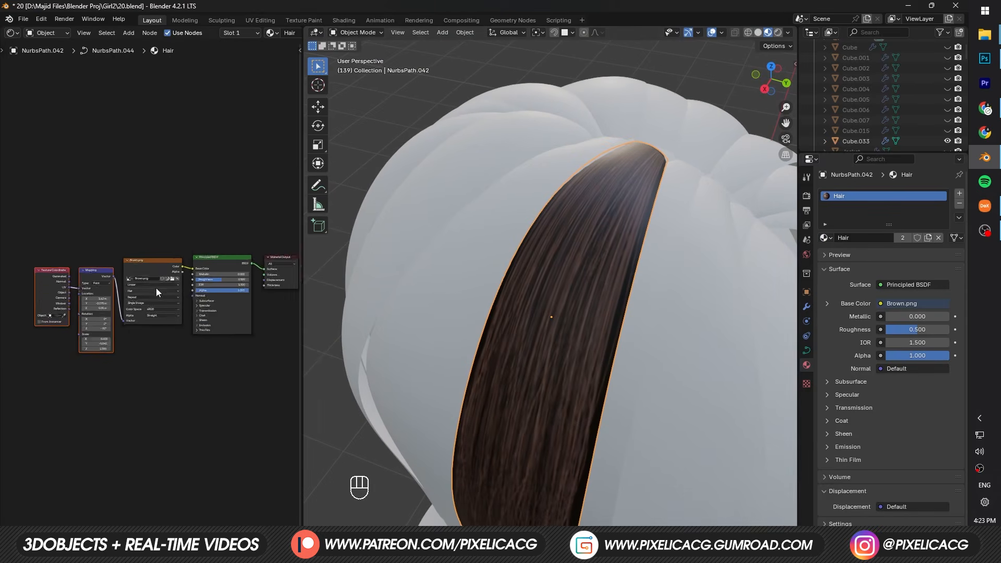
scroll(189, 270, "up", 3)
left_click_drag(209, 253, 223, 289)
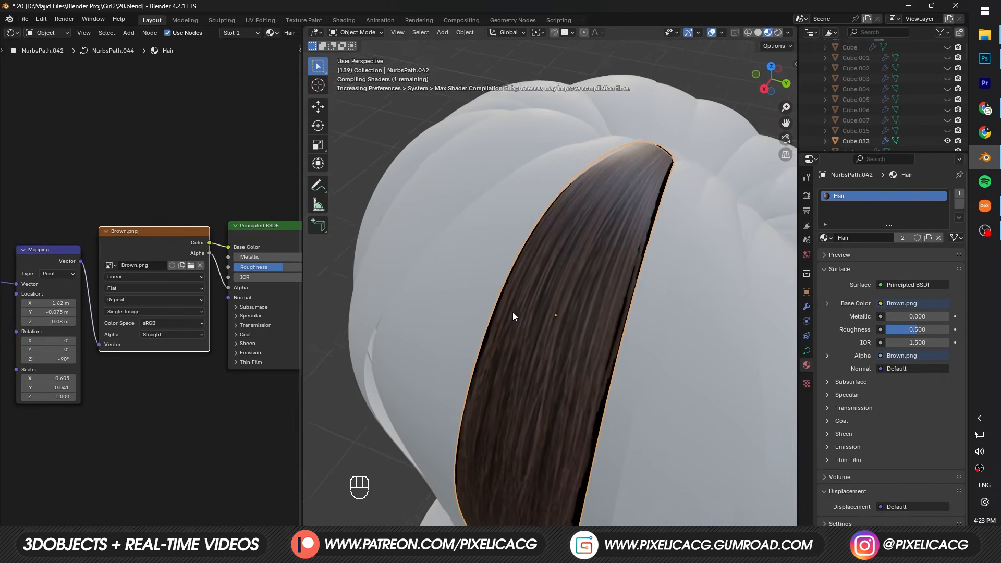
middle_click_drag(512, 312, 512, 308)
scroll(536, 357, "down", 2)
left_click(256, 442)
middle_click_drag(339, 445, 419, 414)
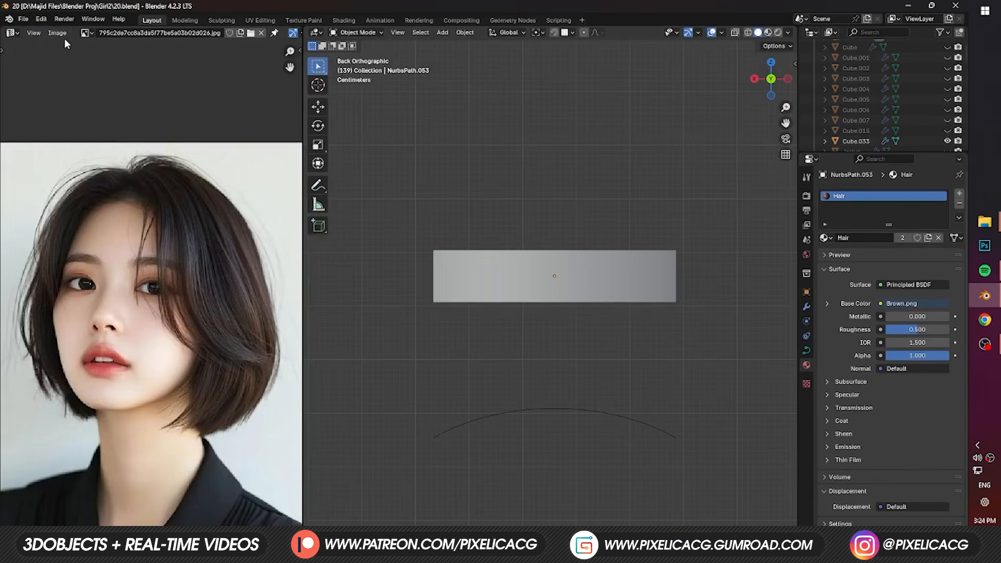
Step: Open "25 Long Hairstyles to Illuminate Round Face Features.jpg" as the reference image in the image editor
left_click(58, 33)
left_click(70, 55)
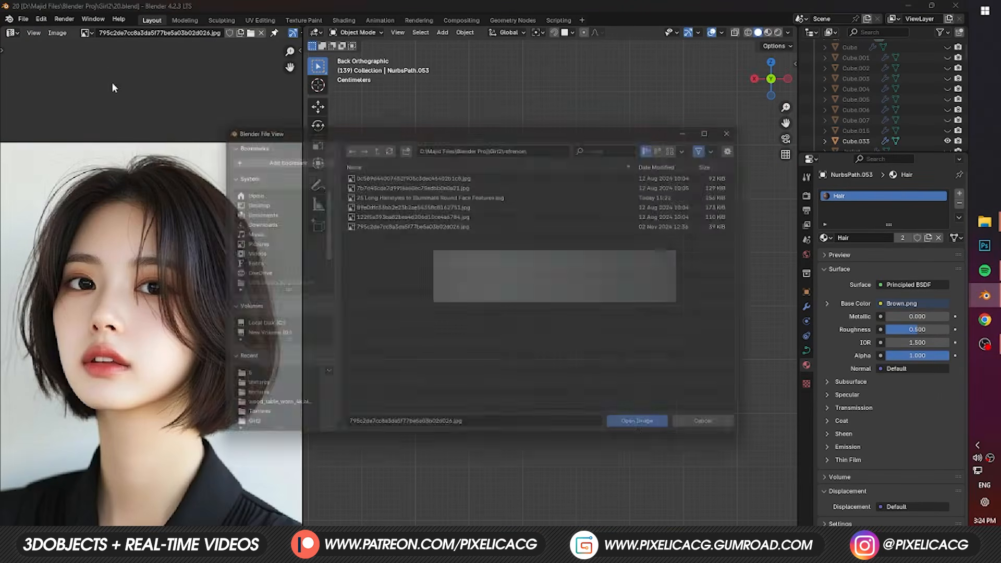
left_click(424, 225)
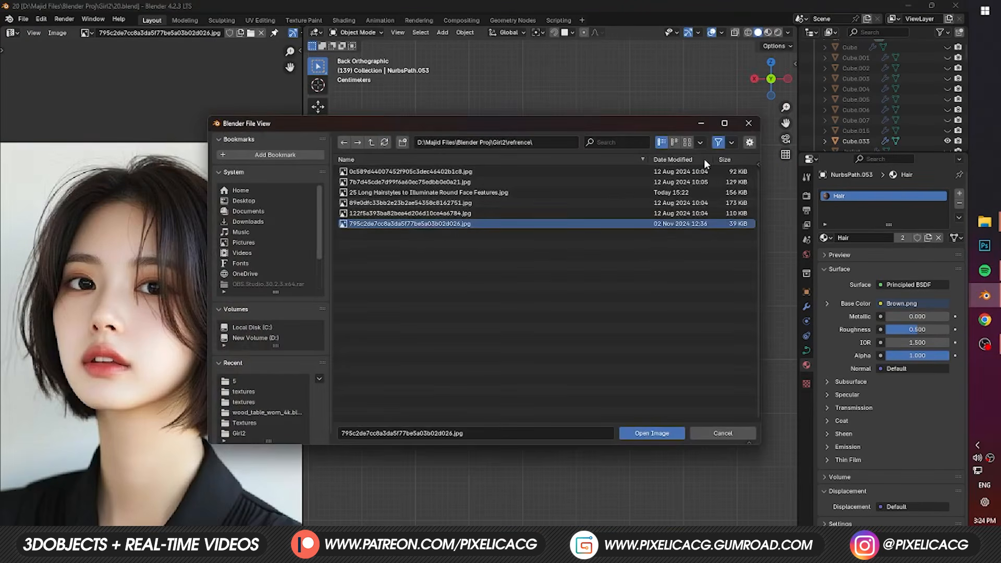
double_click(654, 192)
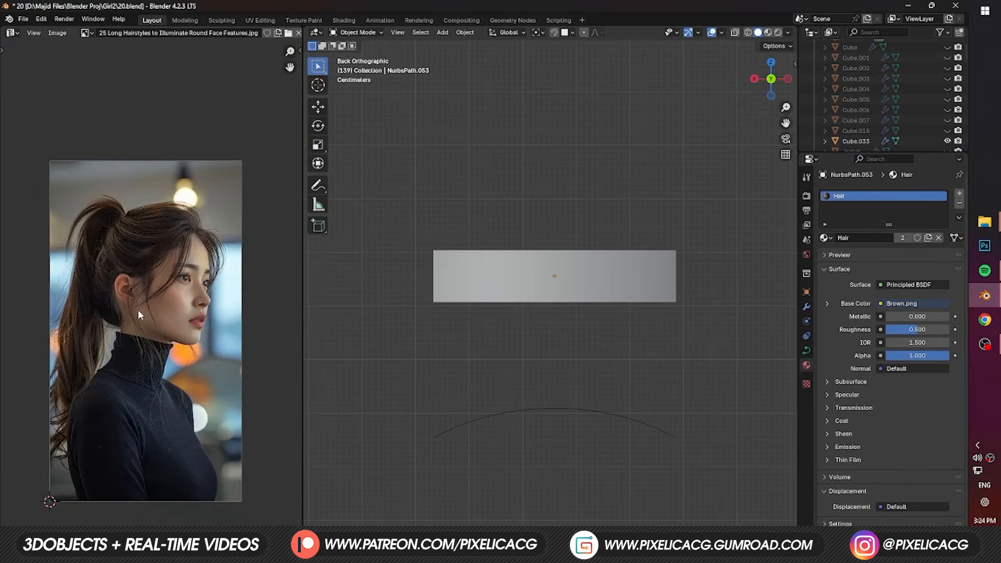
scroll(136, 310, "up", 1)
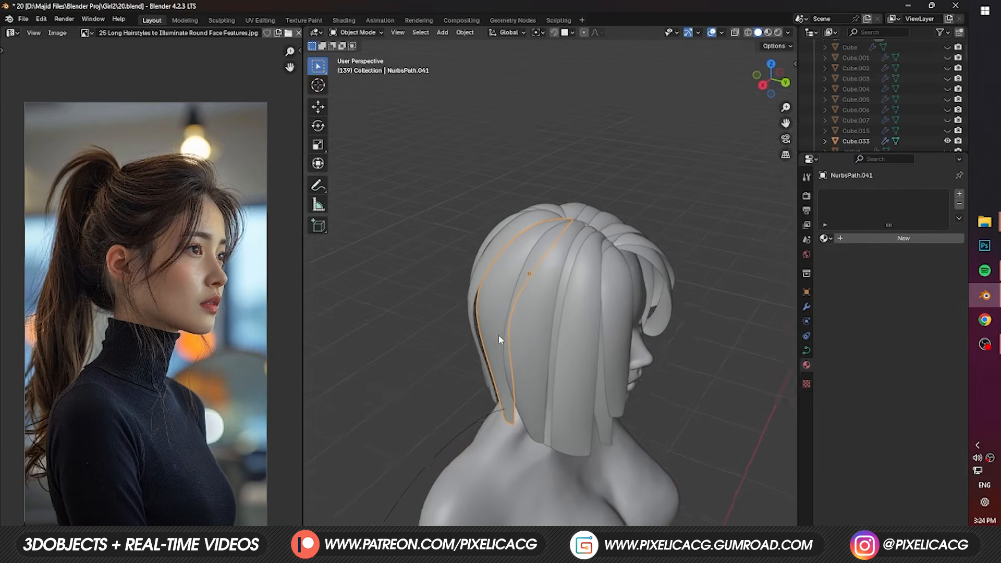
Step: Delete the lower end vertex of the outermost strip at the back of the head
middle_click_drag(499, 336, 527, 297)
left_click(464, 297)
left_click(496, 302)
key("Tab")
key("x")
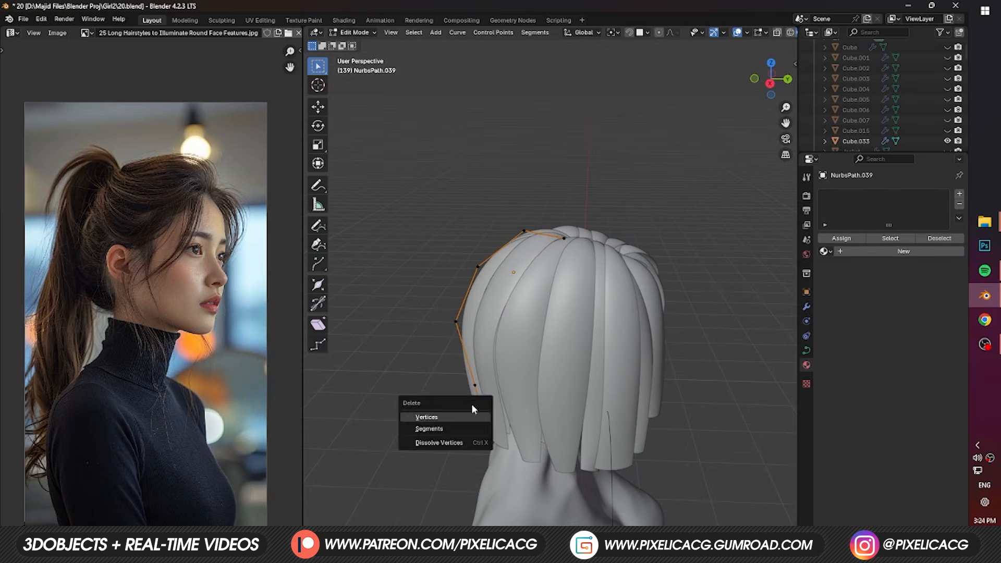
left_click(470, 417)
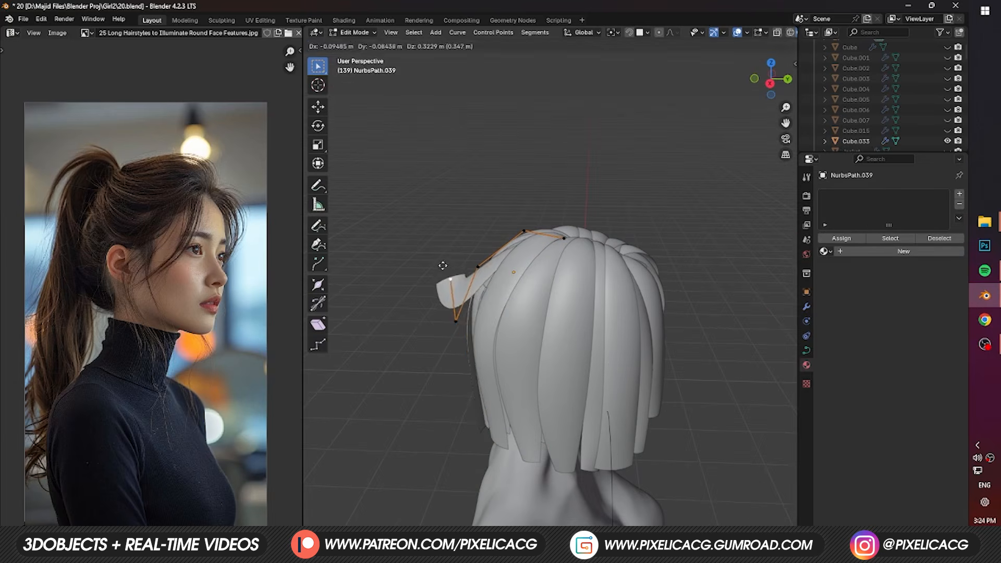
Step: Shrink the radius at the tip of the first pulled-back strip to taper its end
middle_click_drag(453, 305, 481, 315)
key("alt+s")
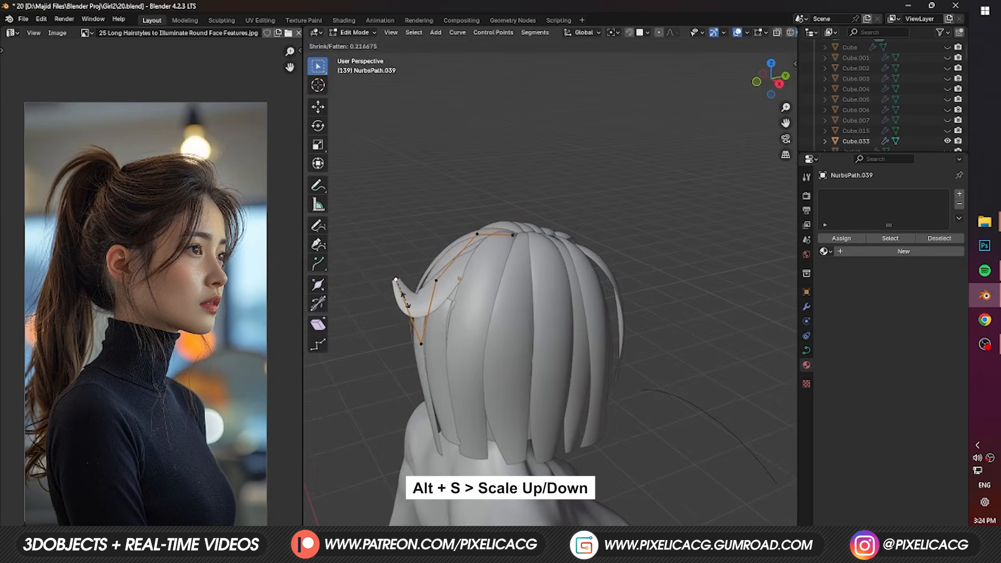
left_click(408, 312)
middle_click_drag(408, 312, 499, 216)
Step: Leave curve editing, select all hair strips on the opposite side of the head, and delete them
key("Tab")
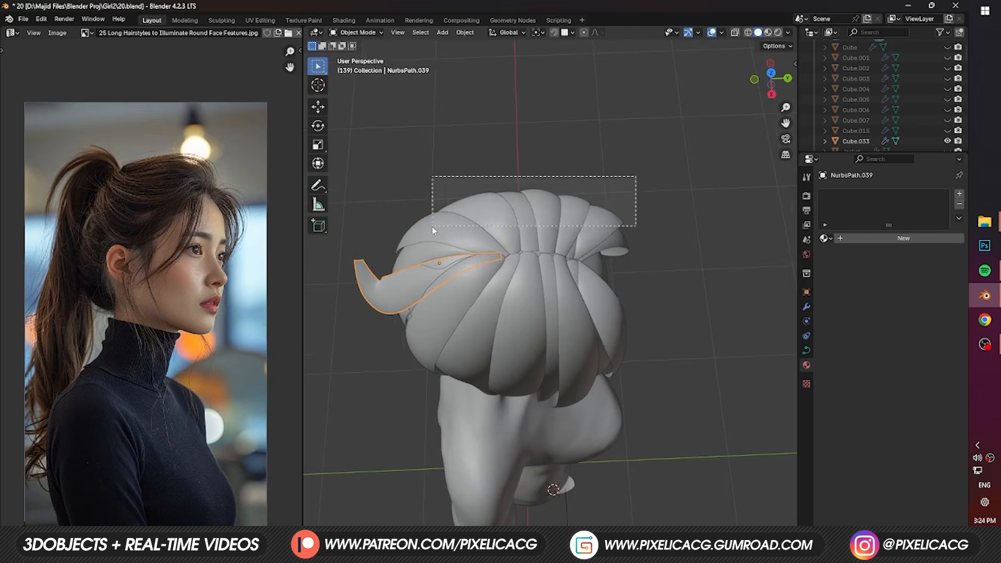
left_click_drag(432, 226, 432, 227)
key("x")
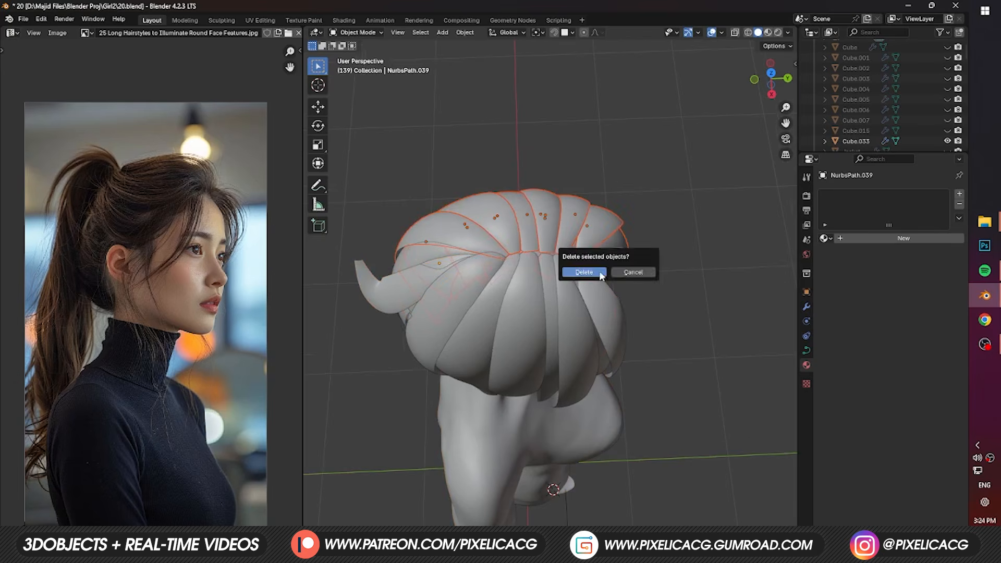
left_click(599, 270)
Step: Reposition the rear end of the pulled-back strip and delete its last control point
middle_click_drag(600, 271, 410, 283)
left_click(423, 265)
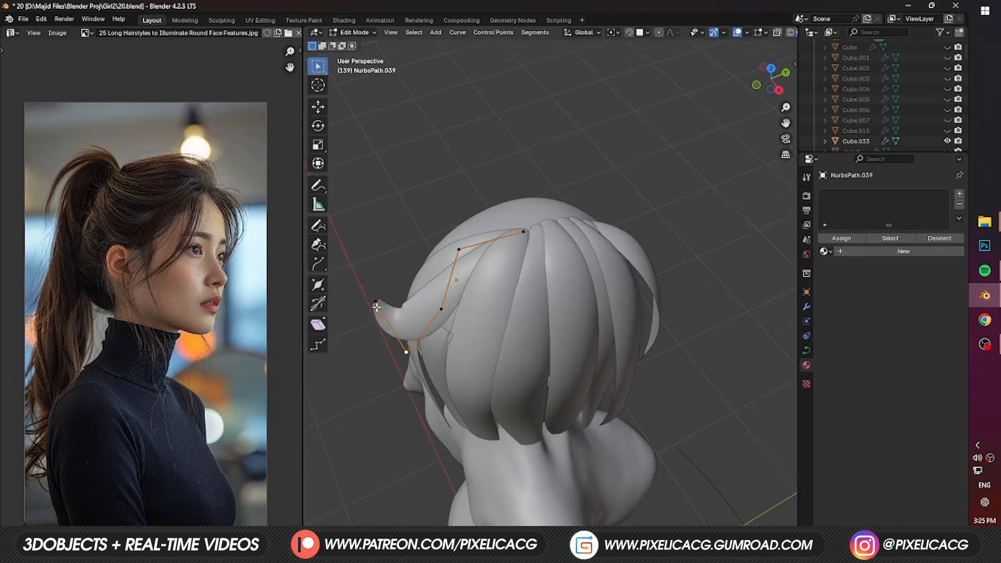
key("g")
left_click(378, 294)
middle_click_drag(378, 293, 450, 267)
key("x")
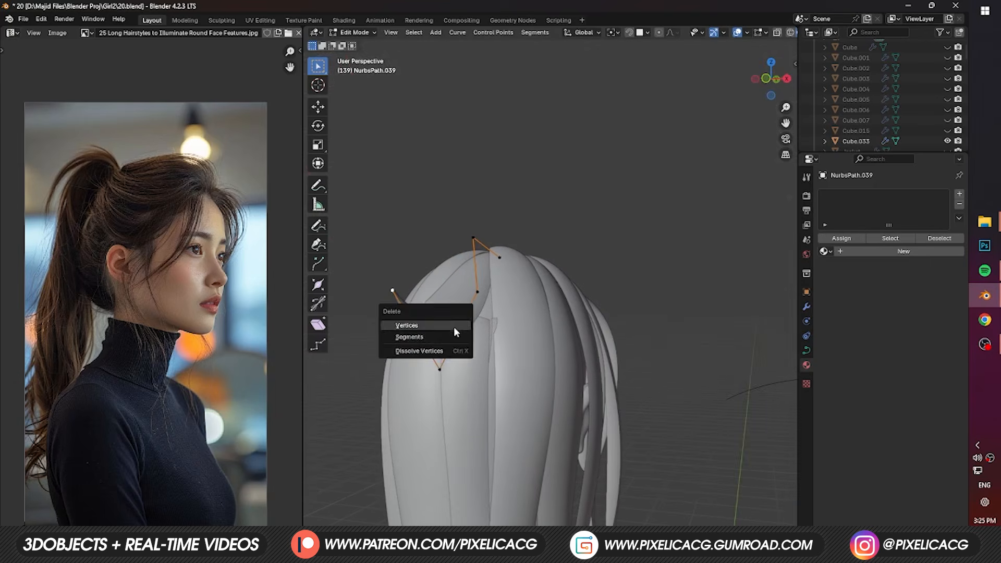
left_click(454, 325)
Step: Move the strip's new end point up behind the crown, then adjust its radius and tilt
left_click(440, 369)
key("g")
left_click(406, 320)
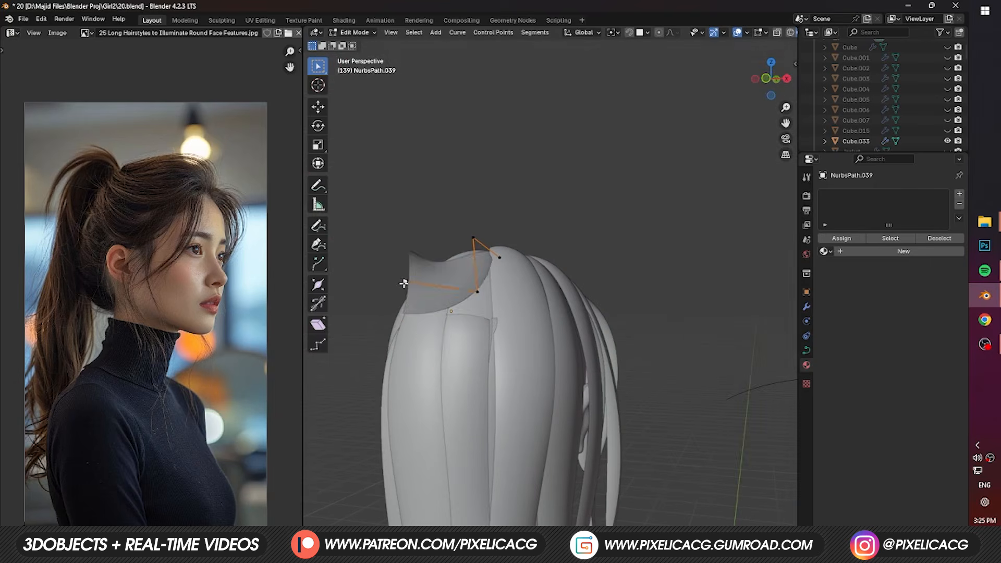
middle_click_drag(407, 320, 397, 266)
key("alt+s")
left_click(371, 327)
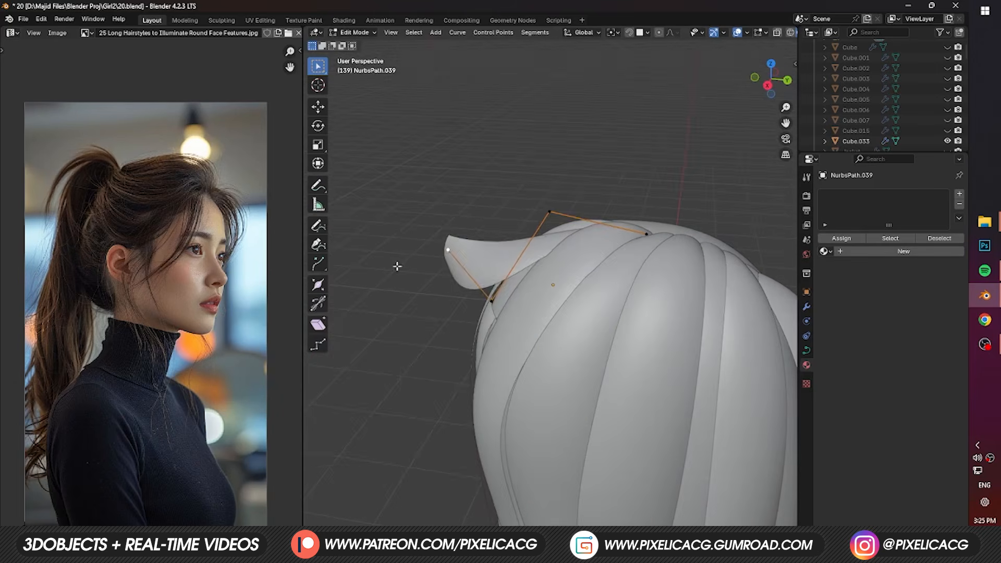
key("ctrl+t")
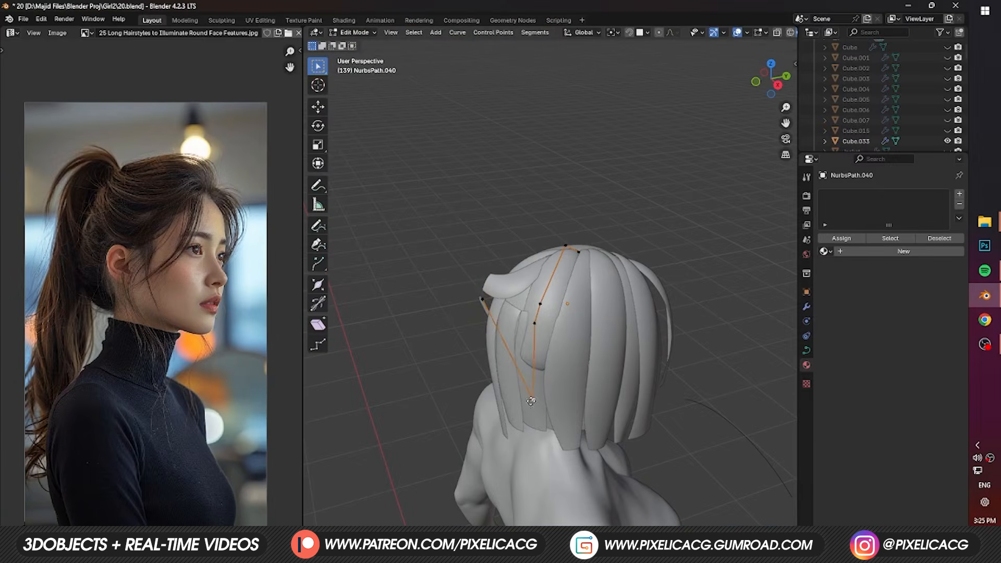
Step: Sweep the second strip's lower control points up and back beneath the first pulled-back strip
key("g")
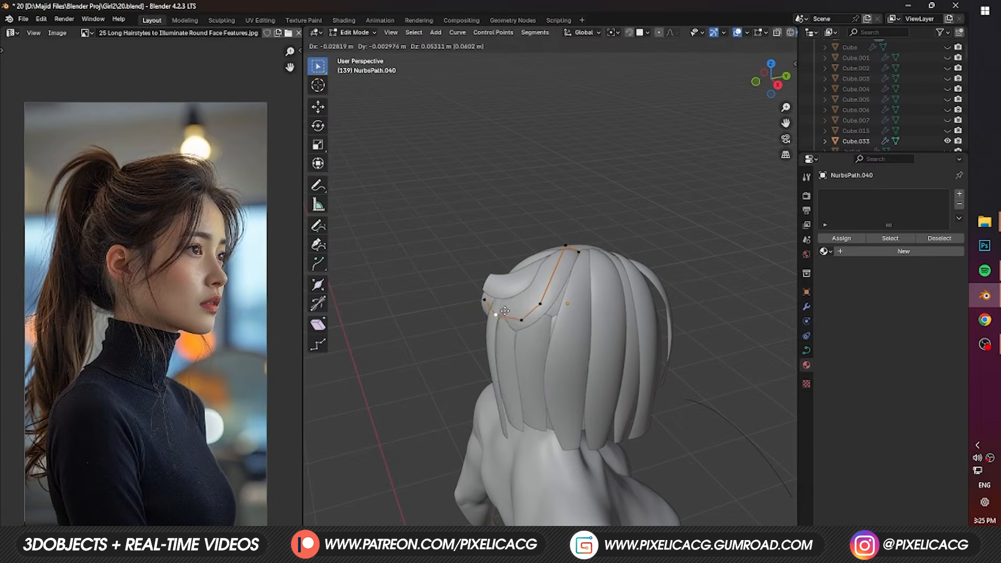
left_click(504, 311)
scroll(504, 311, "up", 2)
key("g")
left_click(464, 317)
middle_click_drag(464, 317, 558, 277)
Step: Reposition the second strip's rear control points around the back of the head, shifting its end vertically along Z
key("g")
left_click(505, 362)
key("g")
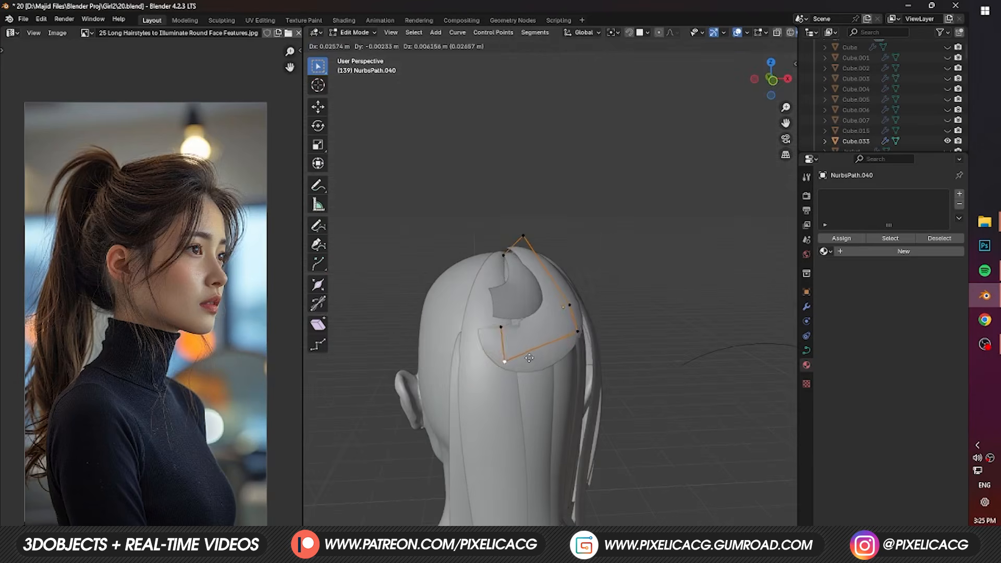
left_click(528, 358)
left_click(502, 327)
middle_click_drag(505, 336, 572, 357)
key("g")
key("z")
left_click(456, 375)
Step: Adjust the second strip's middle control points so it follows the head's curve
left_click(593, 361)
scroll(521, 365, "down", 3)
left_click(552, 355)
key("g")
left_click(538, 364)
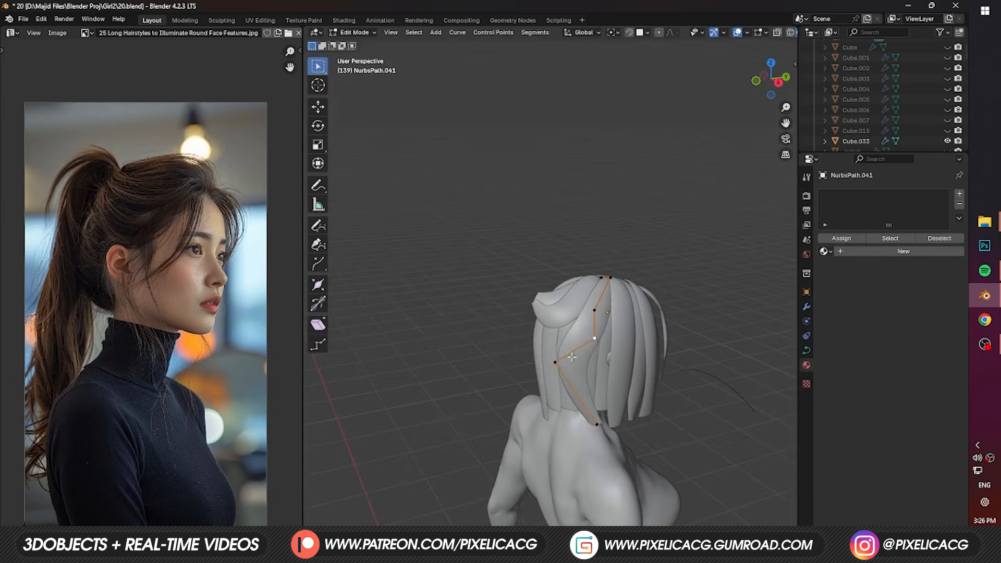
Step: Pull the third strip's lower control points back toward the ponytail, moving its lower bend along Y
left_click(521, 340)
key("g")
key("y")
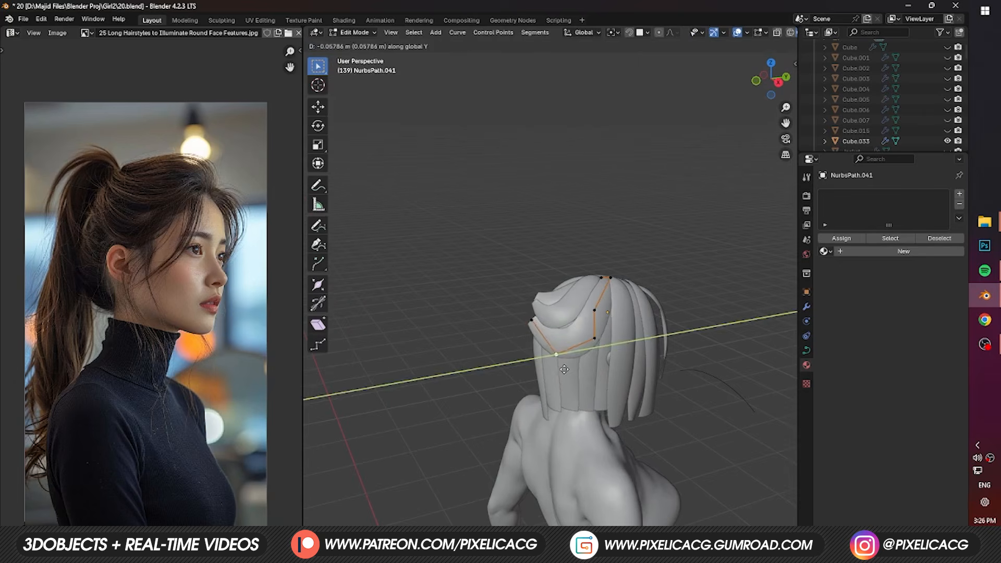
left_click(529, 335)
scroll(530, 335, "up", 3)
middle_click_drag(530, 335, 527, 369)
key("KP_1")
left_click(542, 311)
left_click(553, 327)
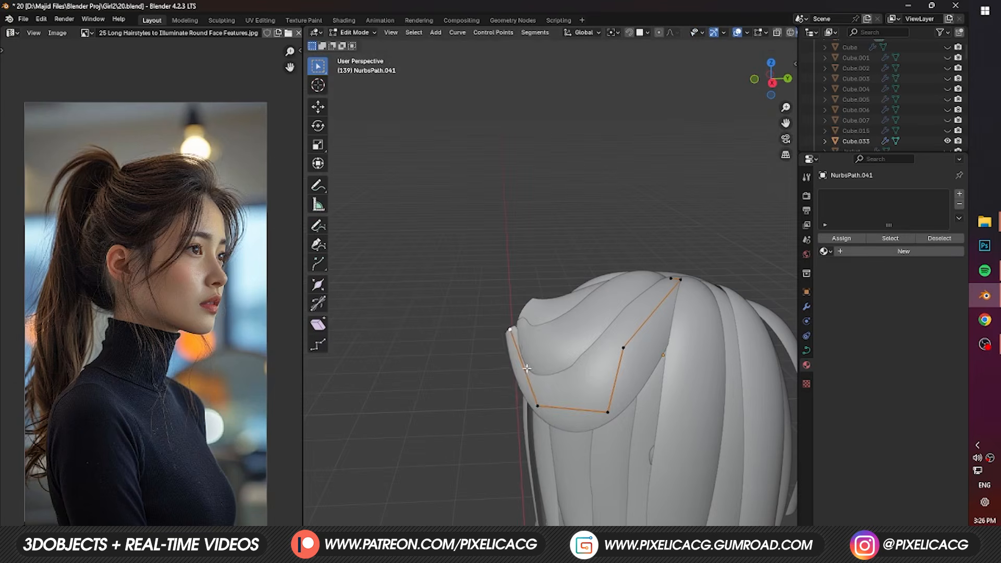
Step: Refine the pulled-back side strip by tilting its points and moving them along Y
middle_click_drag(456, 409, 672, 409)
key("l")
key("g")
left_click(625, 343)
key("ctrl+t")
key("x")
key("g")
key("y")
left_click(605, 440)
scroll(672, 409, "up", 2)
Step: Shift the fourth strip's lower point along X and tilt the strip to lie flat above the ear
key("g")
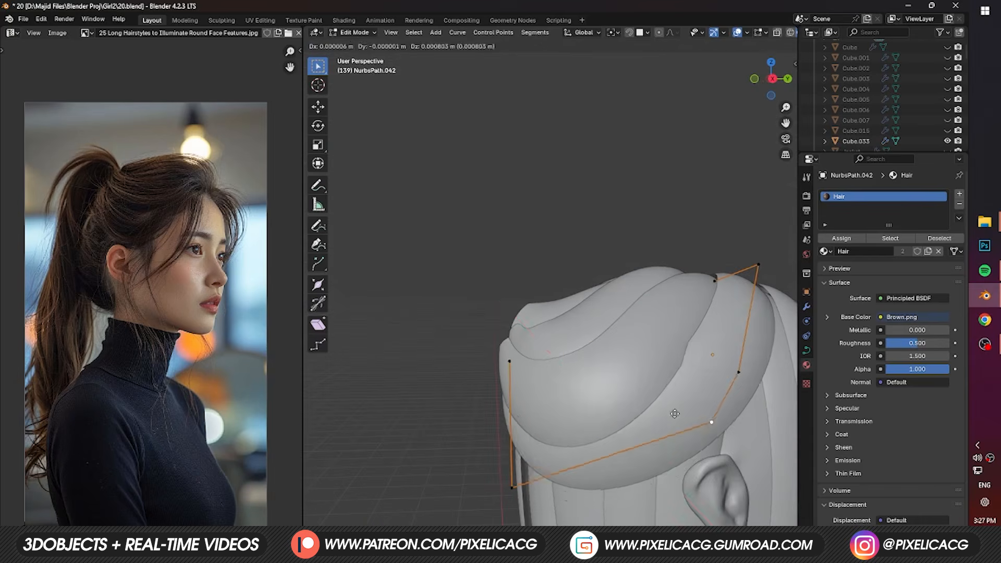
key("x")
left_click(525, 486)
middle_click_drag(525, 486, 584, 459)
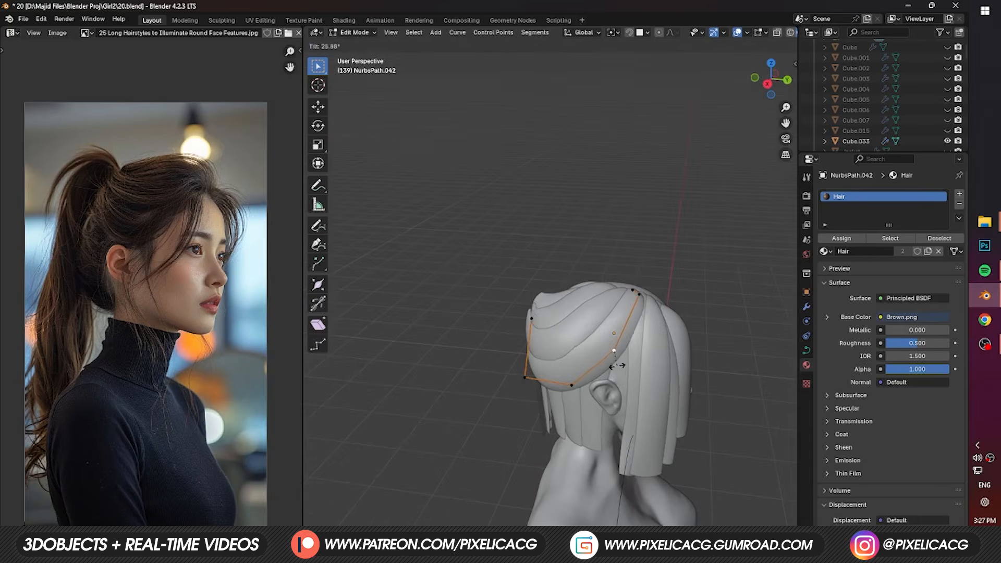
scroll(584, 459, "up", 2)
key("ctrl+t")
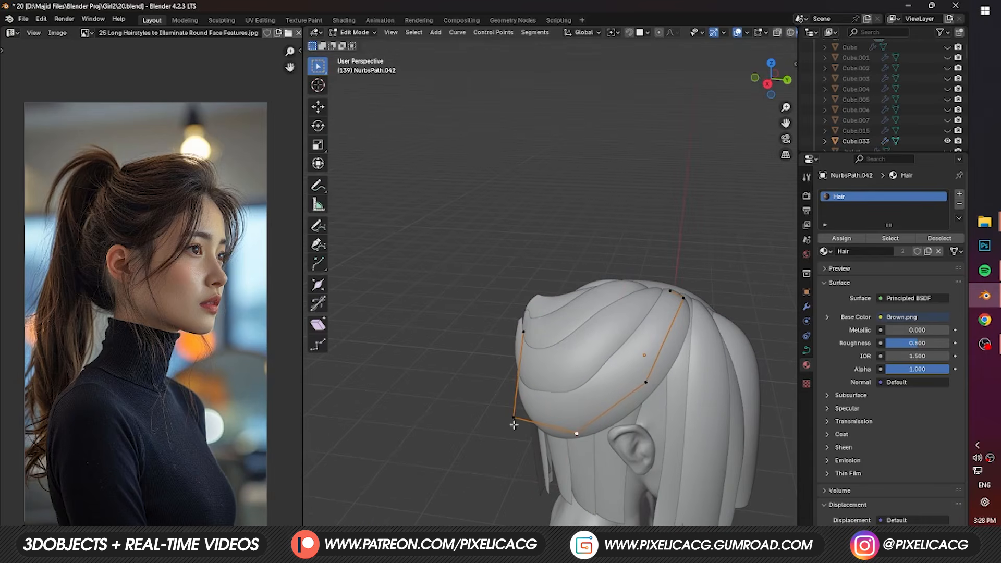
Step: Raise the fourth strip's upper middle control point so the strip sweeps back from the hairline
left_click(652, 392)
key("Tab")
left_click(694, 402)
key("Tab")
middle_click_drag(663, 453, 651, 417)
key("Tab")
left_click(607, 279)
key("Tab")
left_click(628, 236)
key("g")
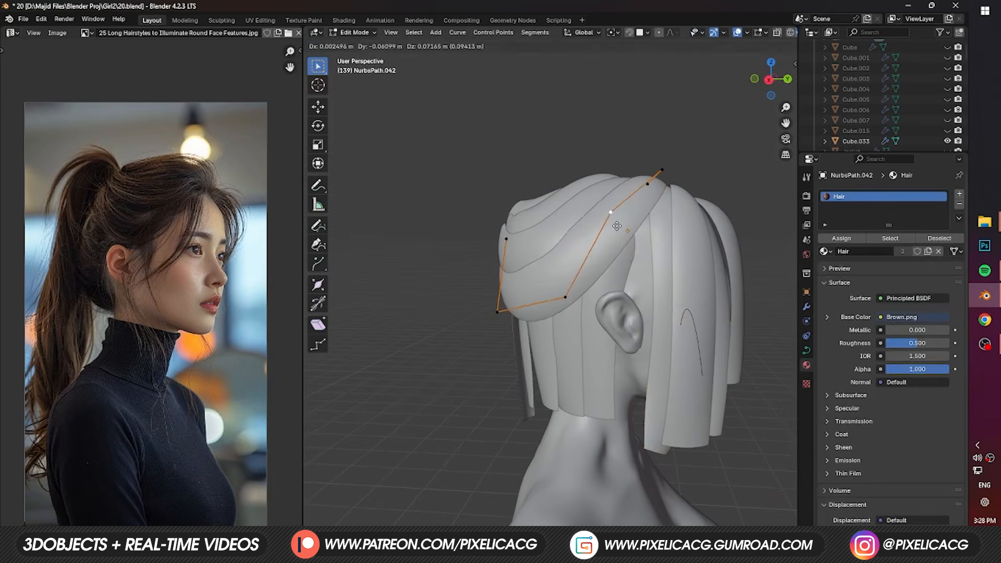
left_click(584, 322)
Step: Edit the hanging strip in front of the ear and move its lower end back behind the head
key("Tab")
left_click(661, 370)
scroll(661, 370, "up", 3)
key("g")
key("x")
key("Tab")
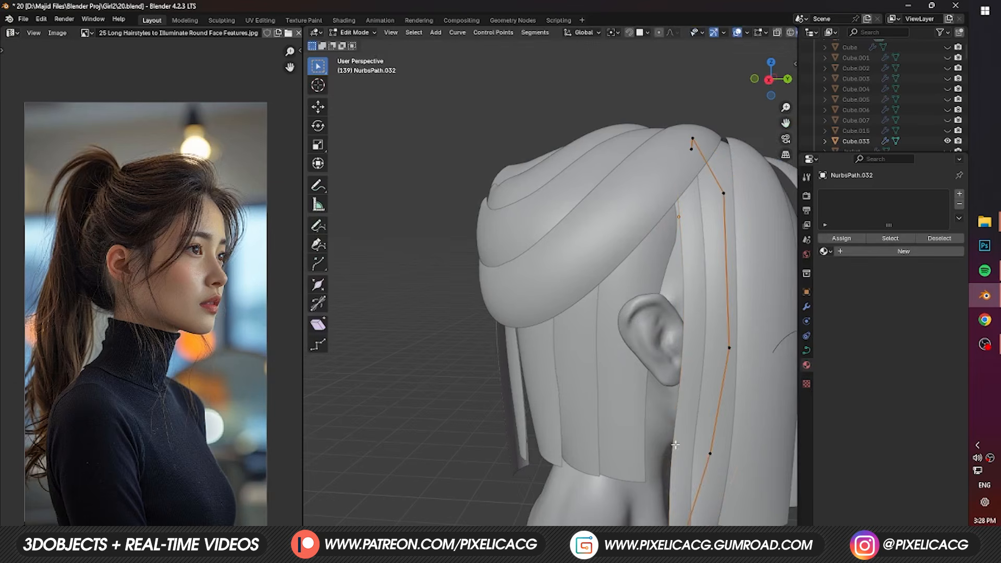
left_click(682, 513)
key("g")
left_click(389, 228)
Step: Move the strip's two lower middle points back to run just above the ear
left_click(713, 455)
key("g")
left_click(561, 309)
left_click(742, 347)
key("g")
left_click(662, 287)
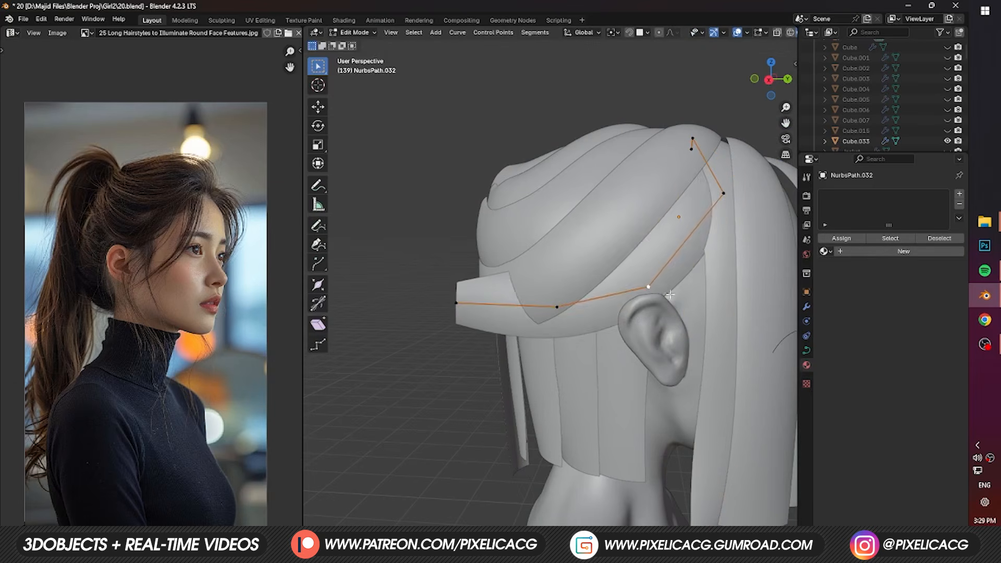
Step: Shift the strip's point above the ear along X and fit its rear points against the back of the head
key("g")
key("x")
left_click(660, 293)
scroll(600, 334, "down", 1)
middle_click_drag(503, 360, 618, 371)
left_click(617, 367)
key("g")
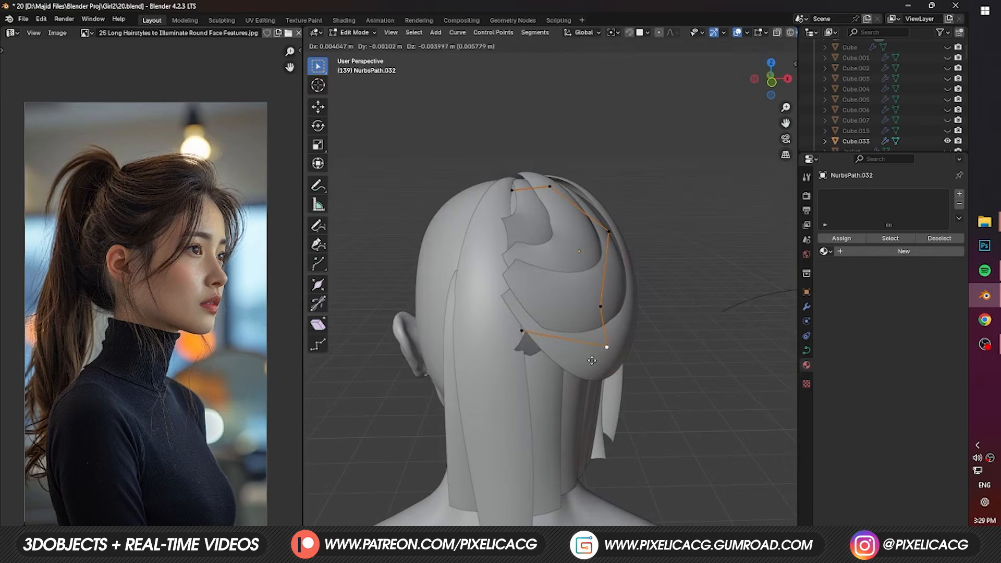
left_click(509, 309)
middle_click_drag(509, 309, 772, 243)
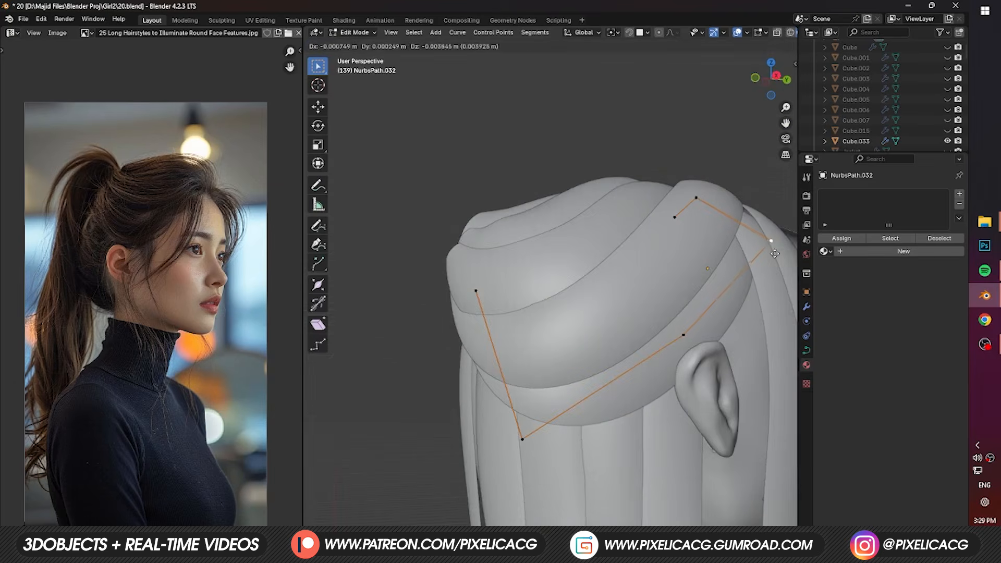
middle_click_drag(763, 277, 720, 312)
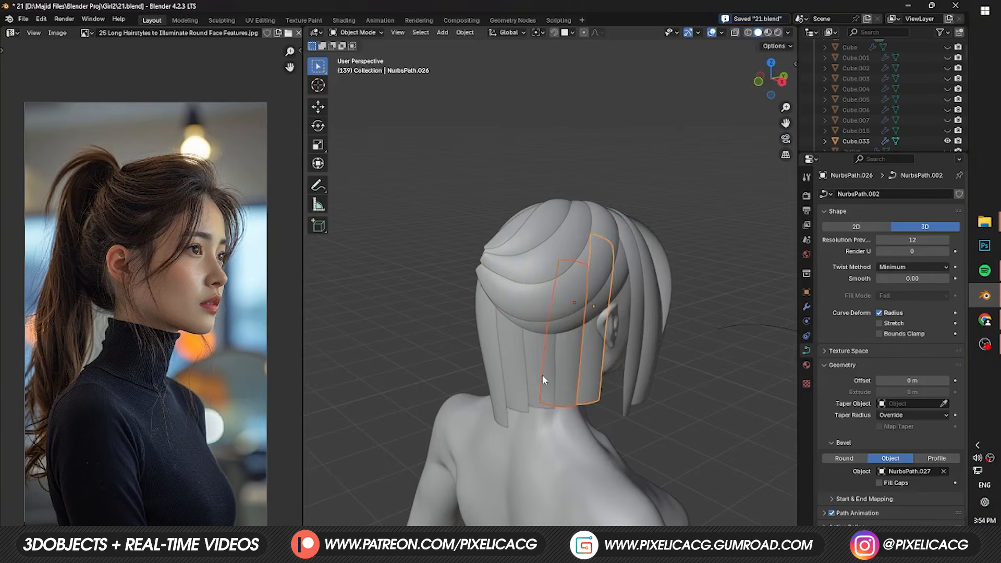
Step: Select the straight strips hanging at the back of the head and delete them
left_click(541, 380, "shift")
left_click(513, 384, "shift")
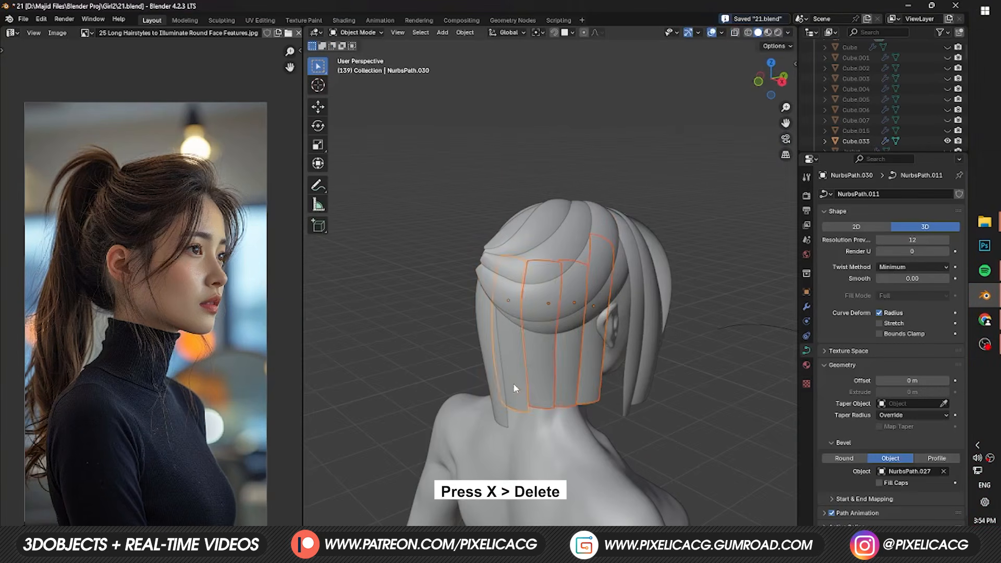
key("x")
left_click(581, 343)
middle_click_drag(582, 340, 569, 345)
left_click(569, 344)
Step: Duplicate the lowest pulled-back strip, rotate the copy about Z, and place it lower behind the ear
scroll(569, 344, "up", 3)
left_click(518, 336)
key("shift+d")
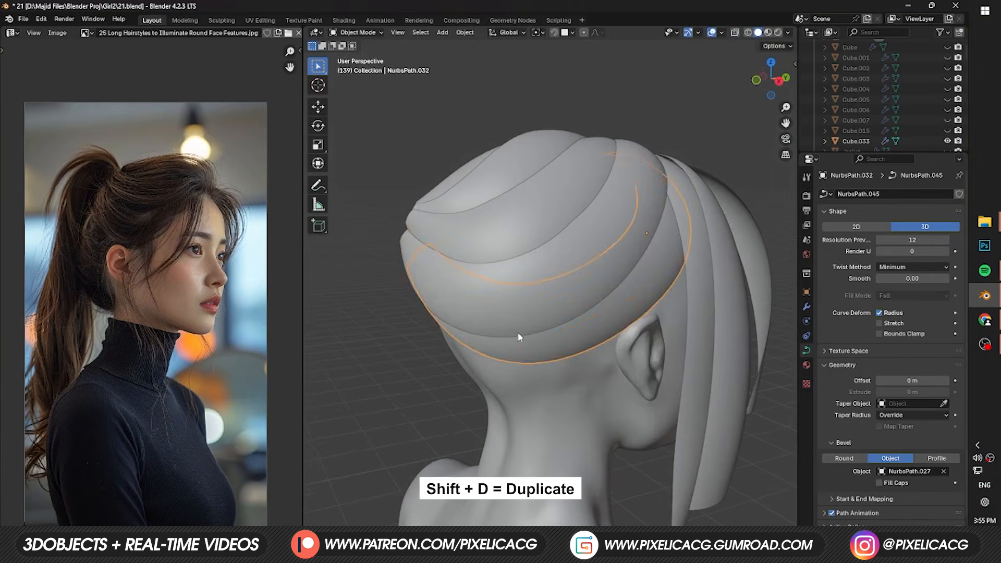
key("r")
key("z")
left_click(530, 462)
key("g")
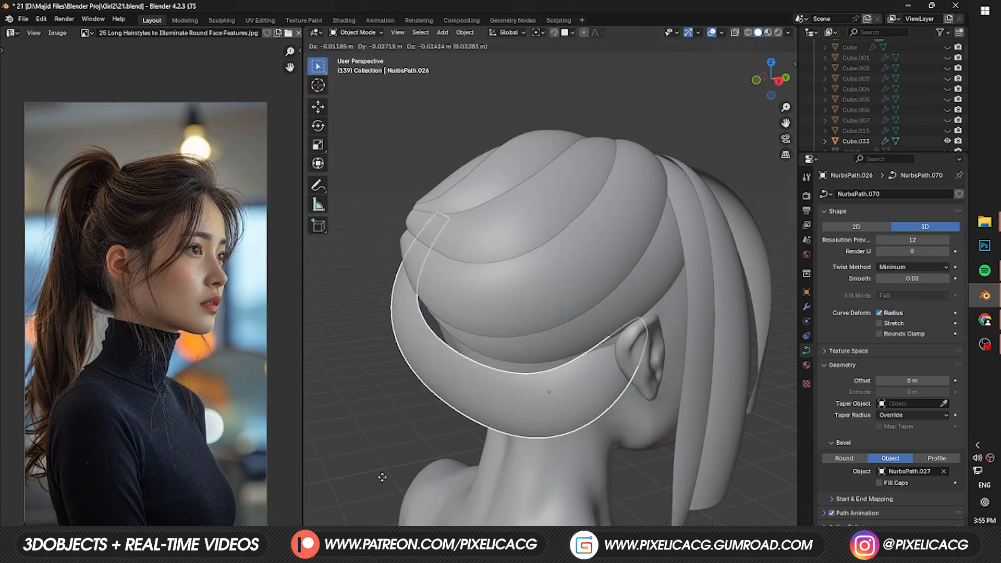
key("r")
key("z")
left_click(527, 340)
middle_click_drag(527, 339, 590, 352)
Step: Delete the control points at the copied strip's upper rear end to shorten it
key("Tab")
left_click_drag(414, 210, 470, 260)
key("x")
middle_click_drag(543, 414, 485, 390)
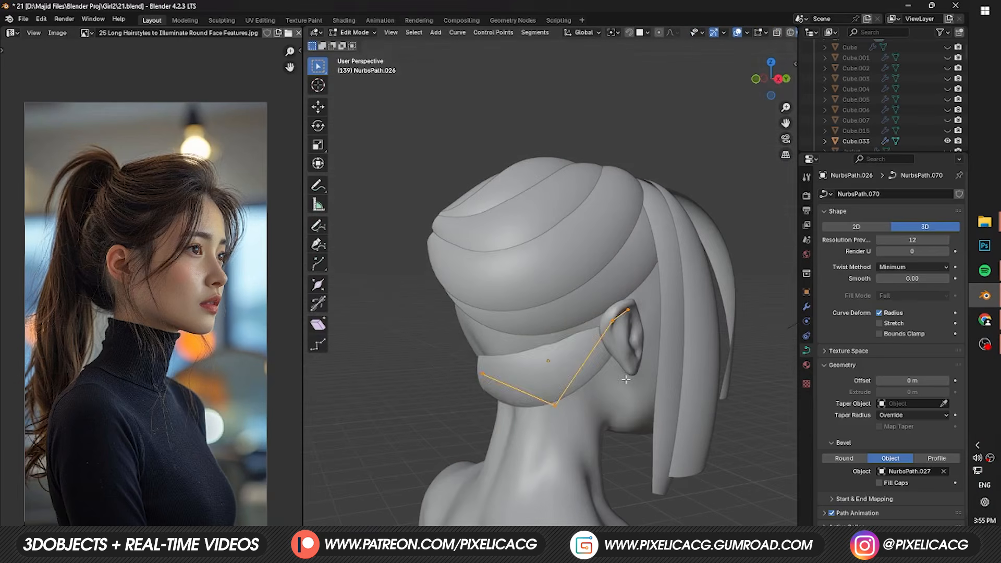
Step: Rotate all points of the copied strip and raise its rear end toward the ponytail base
key("a")
key("r")
left_click(556, 422)
middle_click_drag(556, 422, 605, 417)
left_click(500, 386)
key("g")
left_click(527, 246)
Step: Fit the copied strip's lower bend and end points to the nape, and adjust the radius
left_click(572, 407)
key("g")
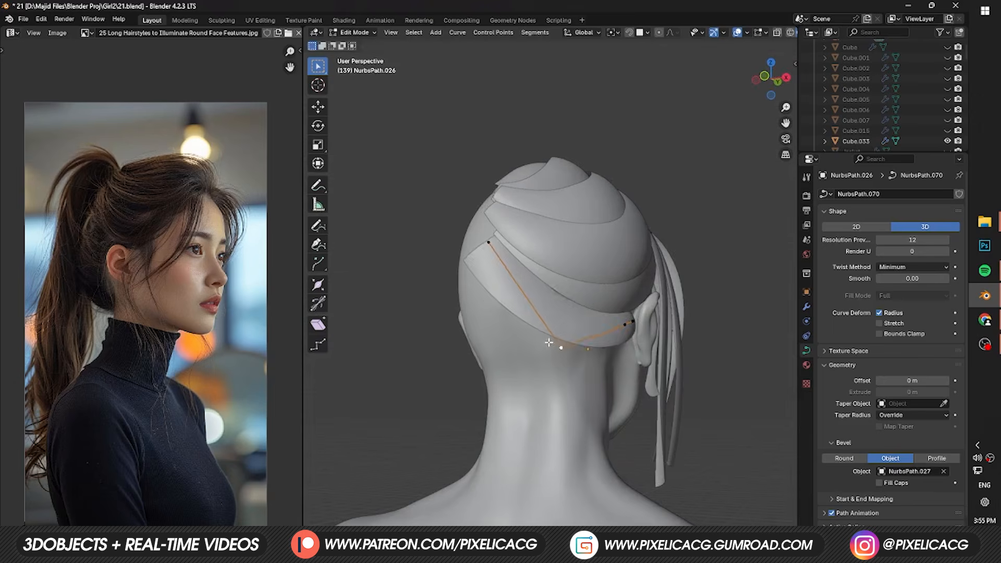
middle_click_drag(559, 346, 597, 360)
key("g")
scroll(528, 300, "up", 4)
left_click(491, 225)
key("alt+s")
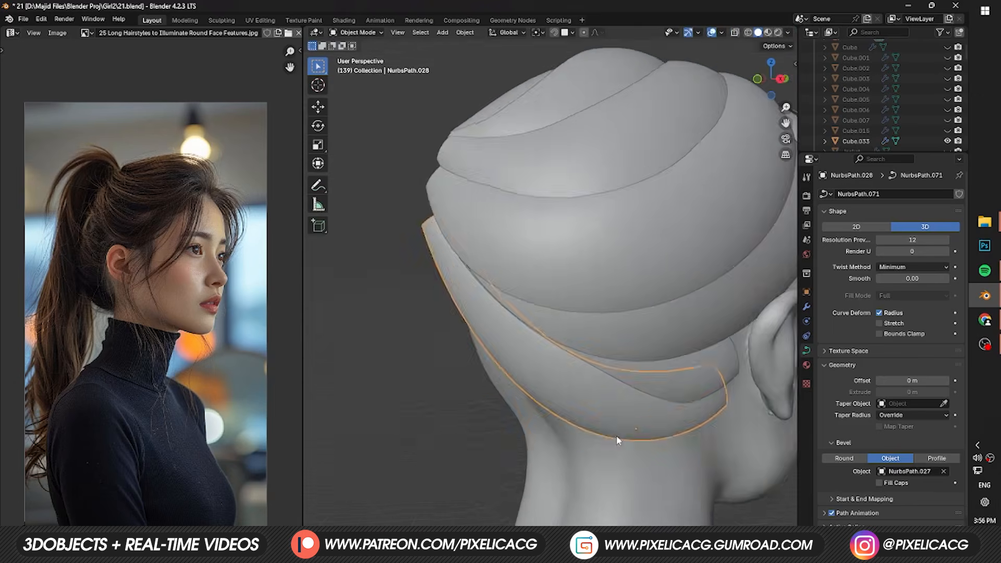
Step: Tilt the next nape strip and move its control points to tuck it beneath the strip above
key("ctrl+t")
left_click(468, 462)
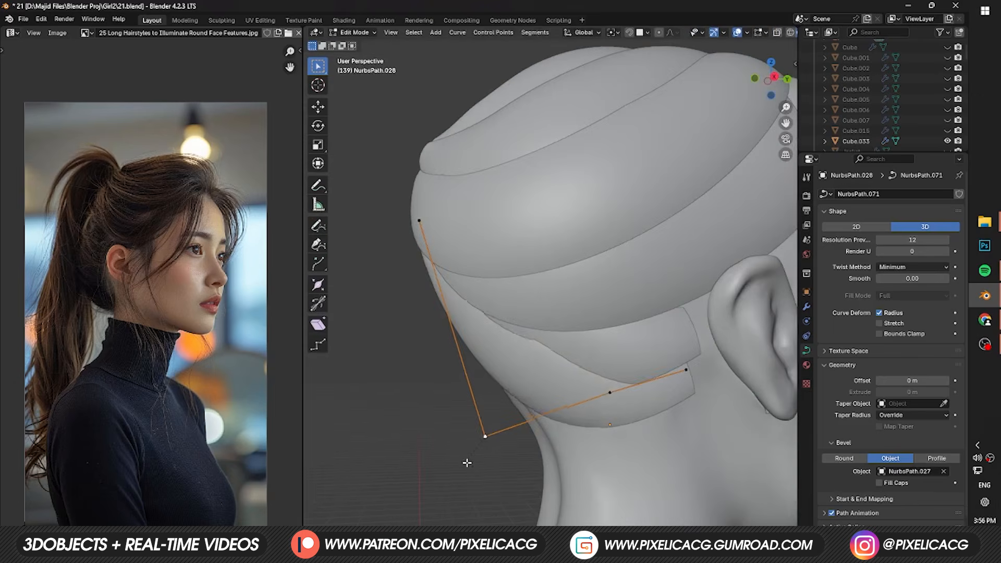
middle_click_drag(467, 462, 425, 445)
key("g")
left_click(459, 388)
left_click(532, 360)
key("g")
left_click(529, 360)
middle_click_drag(529, 360, 644, 365)
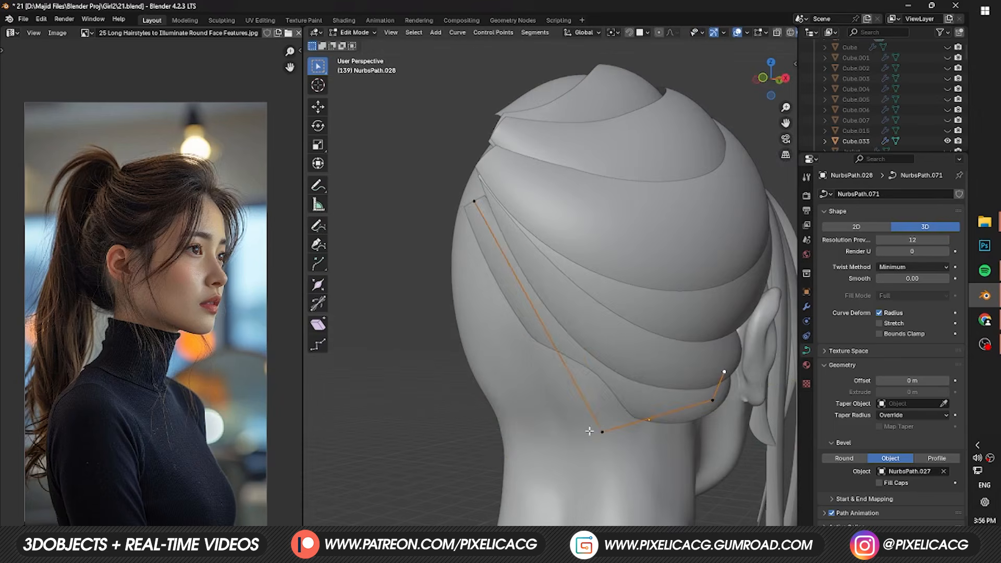
Step: Move the lower bend point of the nape strip along X and tuck it inward against the neck
left_click(594, 430)
key("g")
key("x")
key("y")
key("x")
left_click(542, 429)
middle_click_drag(541, 429, 621, 428)
key("g")
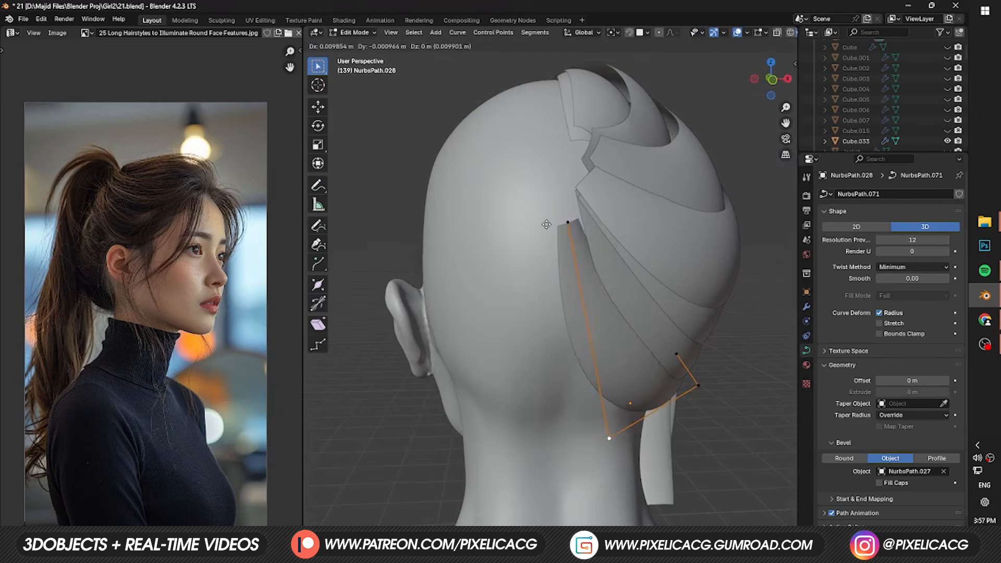
left_click(548, 224)
Step: Shift the nape strip's upper rear end point and refit its lower bend point against the back of the head
left_click(575, 225)
key("g")
left_click(592, 232)
scroll(593, 245, "up", 1)
middle_click_drag(593, 245, 493, 292)
left_click(485, 432)
key("g")
left_click(507, 402)
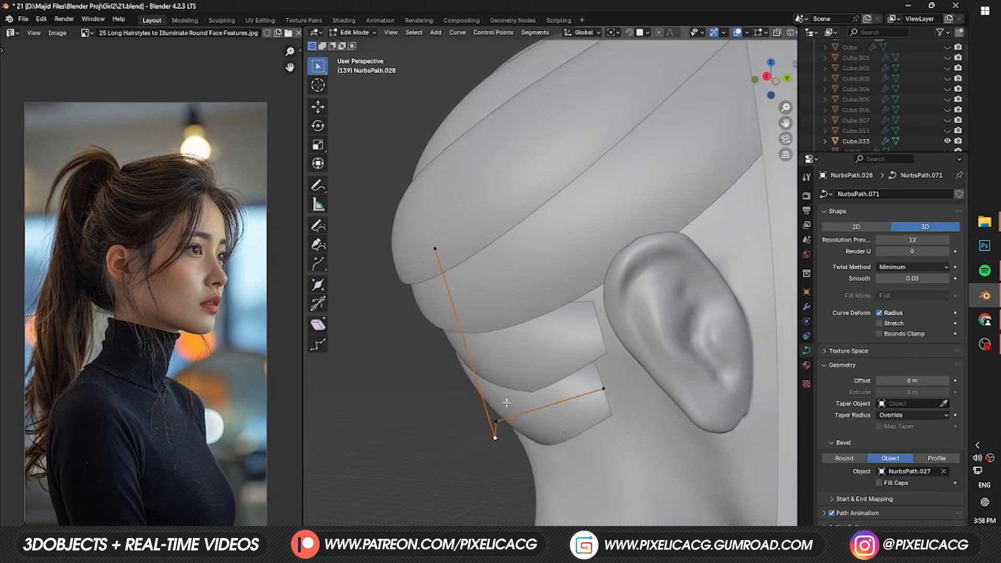
Step: Move and tilt the nape strip's lower bend point so the strip sits smoothly beneath the one above
key("Tab")
left_click(514, 365)
key("Tab")
middle_click_drag(460, 389, 501, 408)
key("Tab")
left_click(502, 400)
key("Tab")
key("g")
scroll(528, 440, "up", 3)
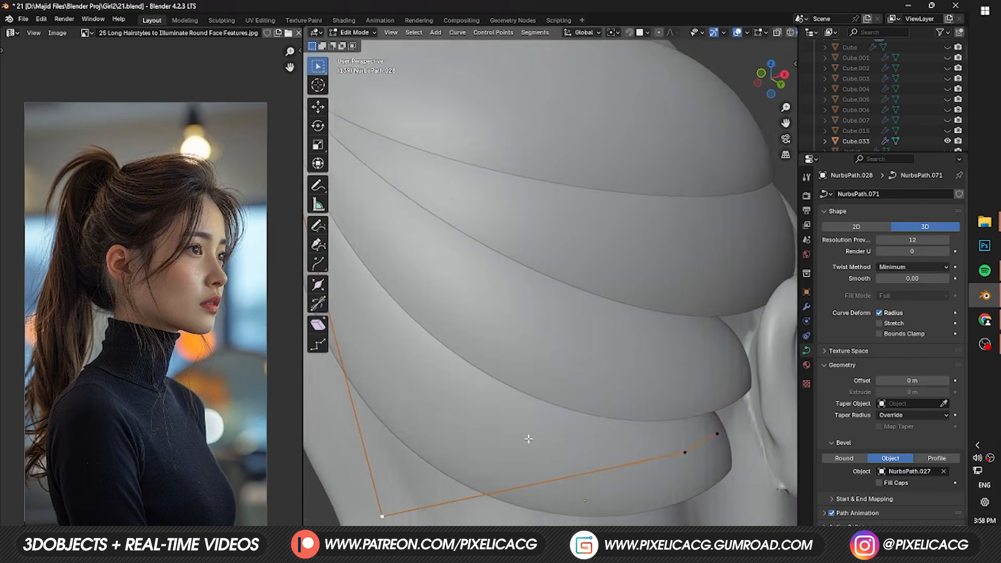
key("g")
middle_click_drag(527, 440, 565, 454)
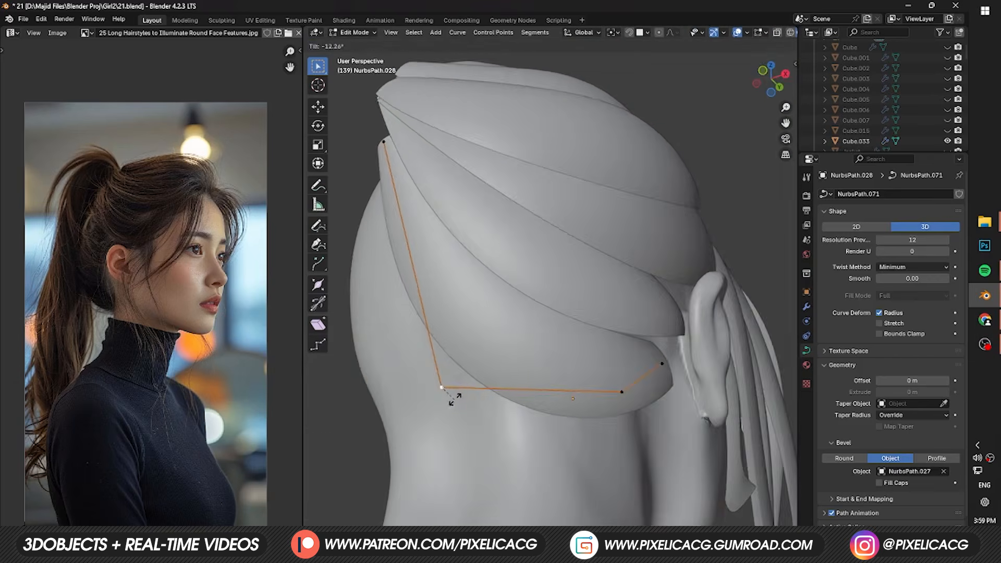
mouse_move(599, 428)
middle_mouse_down()
mouse_move(639, 458)
mouse_move(608, 433)
middle_mouse_up()
Step: Place the next nape strip's lower end, tilt its bend point, and shift that point along Y
key("g")
left_click(639, 458)
key("g")
left_click(598, 454)
left_click(495, 363)
key("ctrl+t")
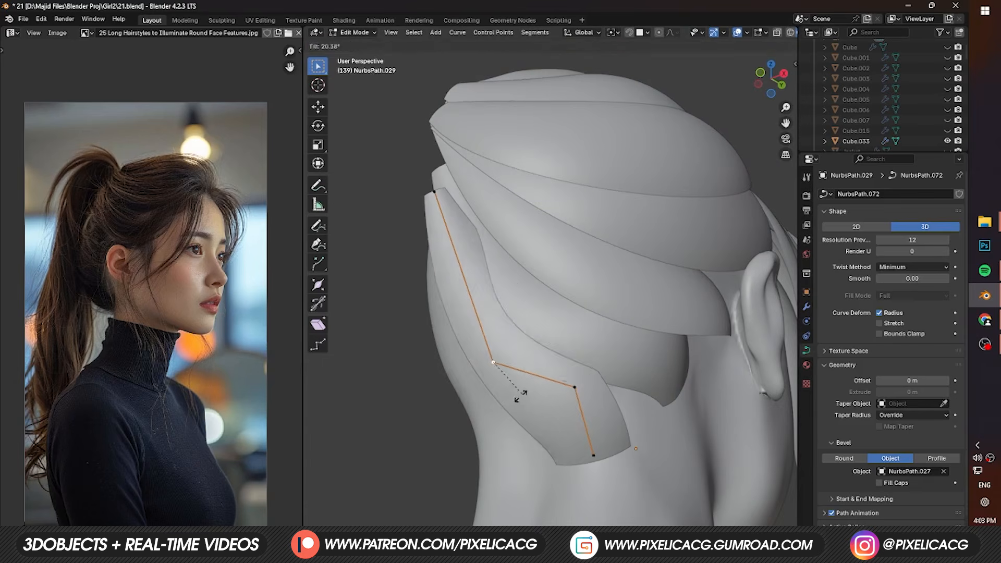
left_click(502, 379)
key("g")
key("y")
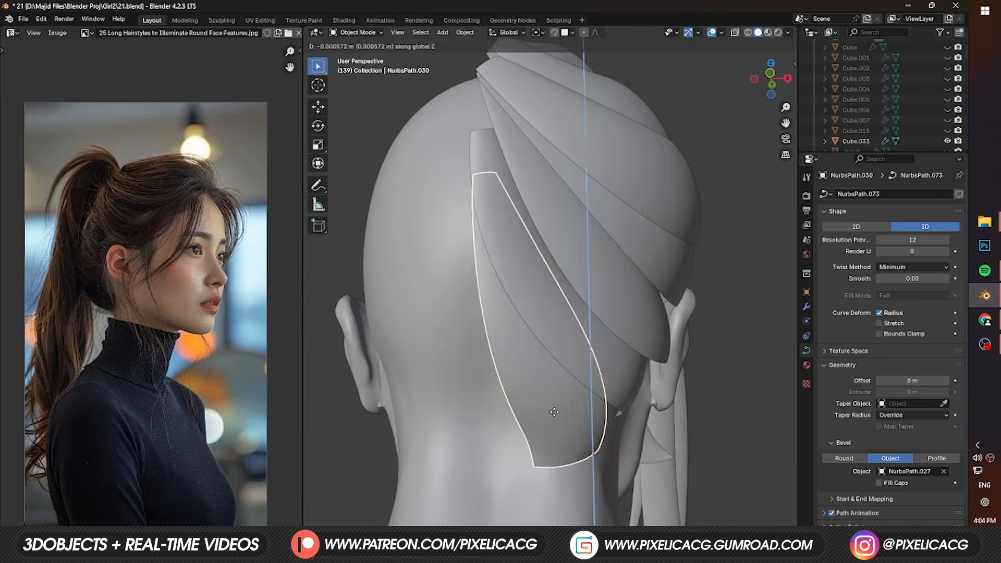
Step: Move the lowest control point of the central nape strip along X toward the middle of the neck
key("Tab")
key("g")
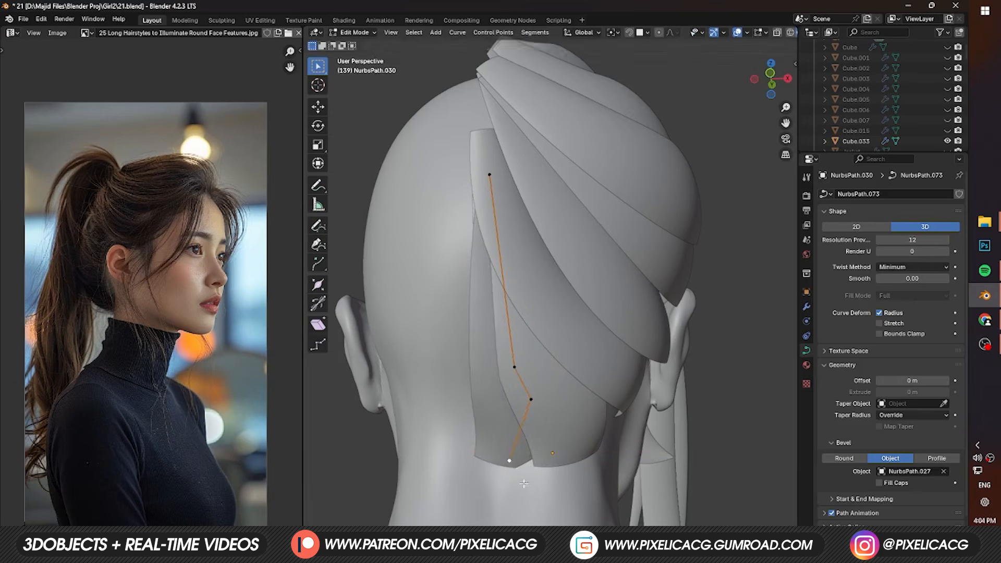
scroll(524, 484, "up", 4)
key("g")
key("x")
left_click(547, 345)
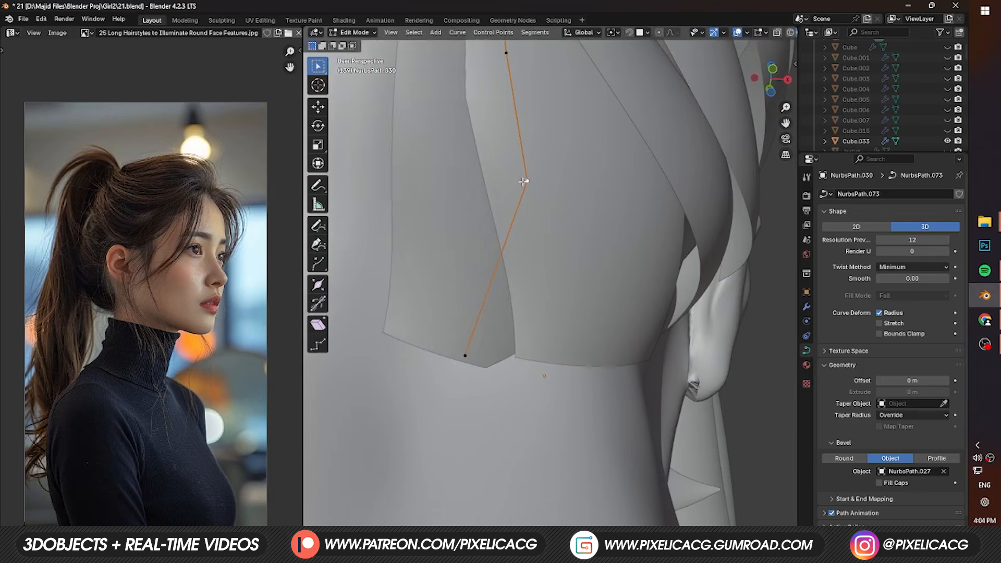
Step: Reposition the central nape strip's two middle control points to smooth its bend toward the hairline
scroll(523, 182, "down", 5)
middle_click_drag(523, 182, 527, 241)
key("KP_1")
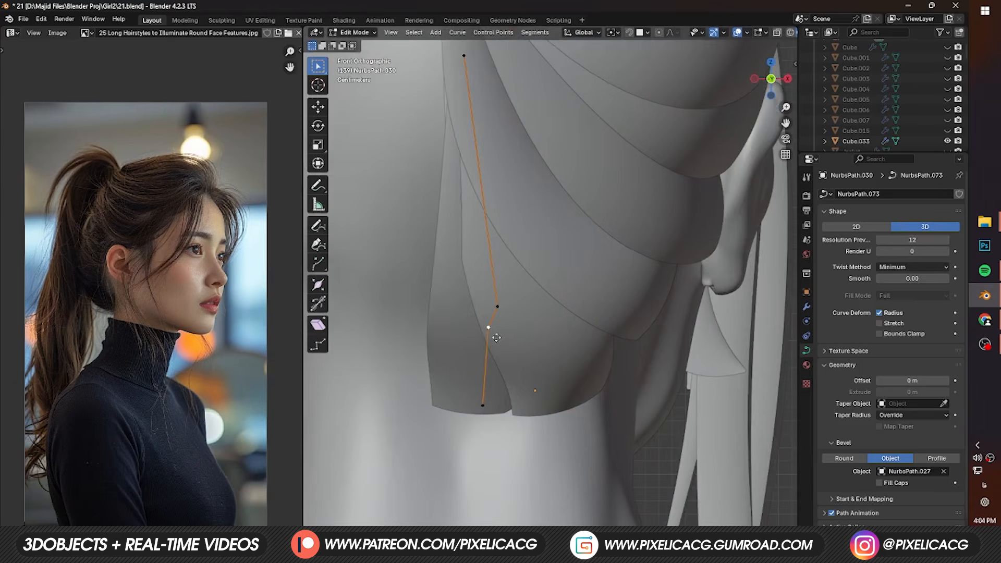
key("g")
left_click(506, 338)
left_click(505, 301)
key("g")
left_click(497, 302)
Step: Shift the central nape strip's upper control point sideways toward the middle of the head
middle_click_drag(511, 322, 553, 370, "shift")
left_click(510, 101)
key("g")
left_click(494, 104)
scroll(502, 166, "up", 4)
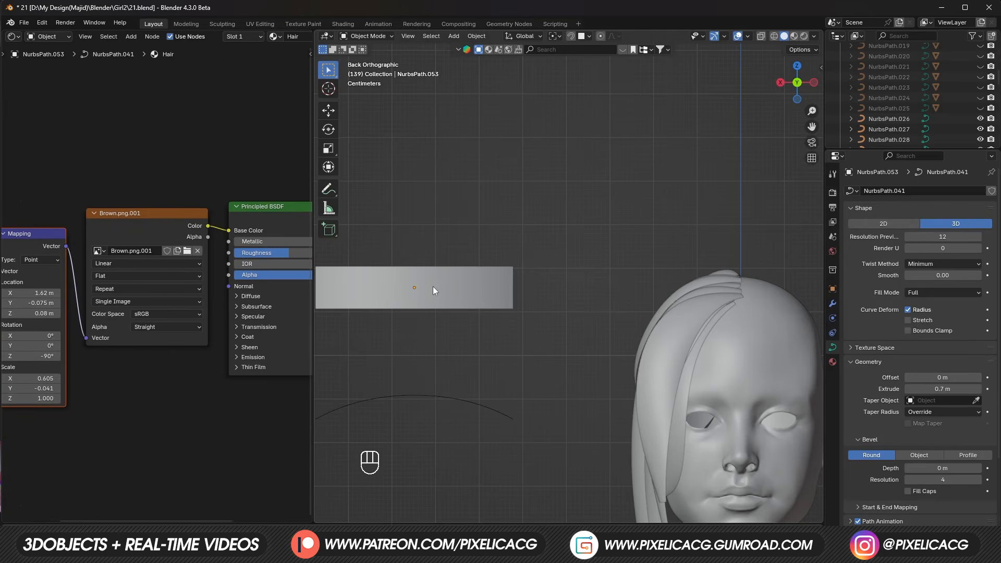
Step: Switch to material preview and duplicate the flat textured hair strip upward along Z to make a column of five strips
mouse_move(431, 311)
middle_mouse_down("shift")
mouse_move(520, 330)
mouse_move(531, 384)
mouse_move(540, 385)
middle_mouse_up("shift")
key("z")
left_click(511, 408)
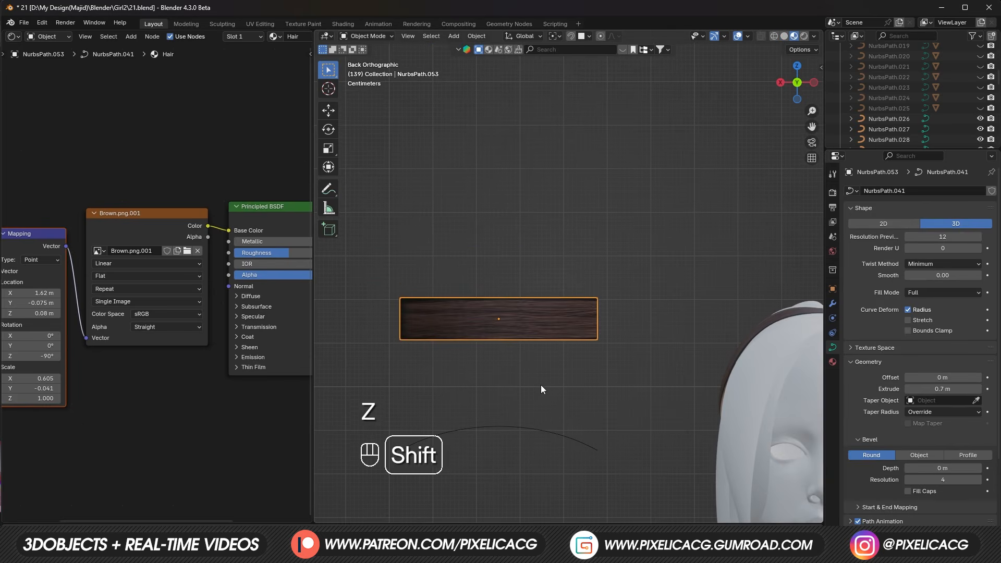
key("shift+d")
key("z")
left_click(555, 312)
middle_click_drag(552, 327, 551, 383, "shift")
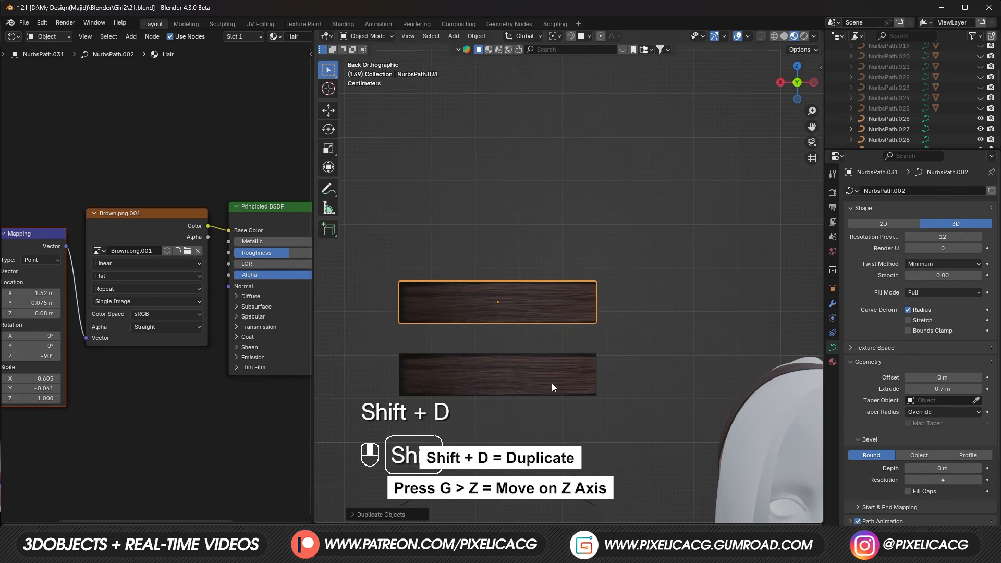
key("shift+d")
key("z")
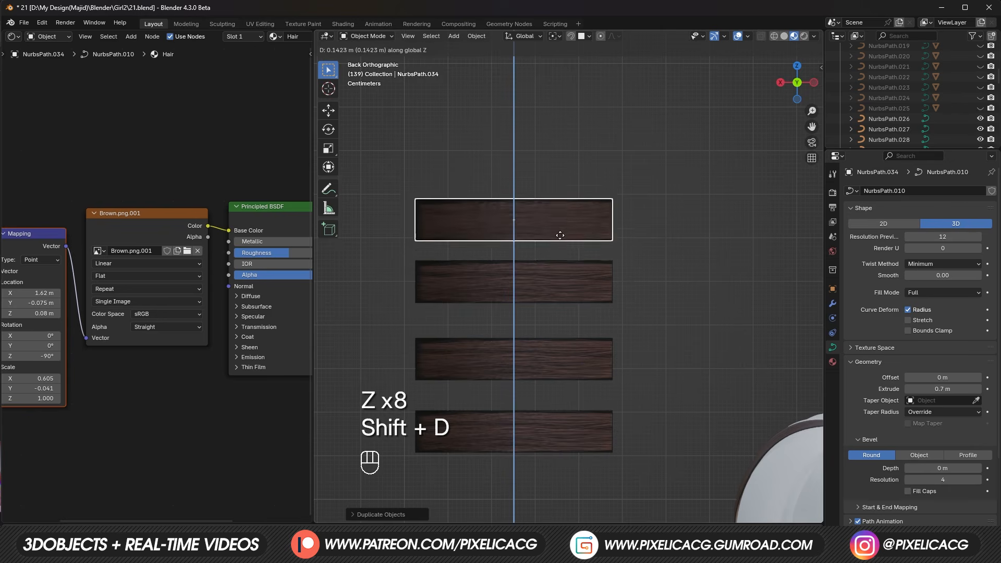
left_click(560, 222)
scroll(637, 416, "down", 3)
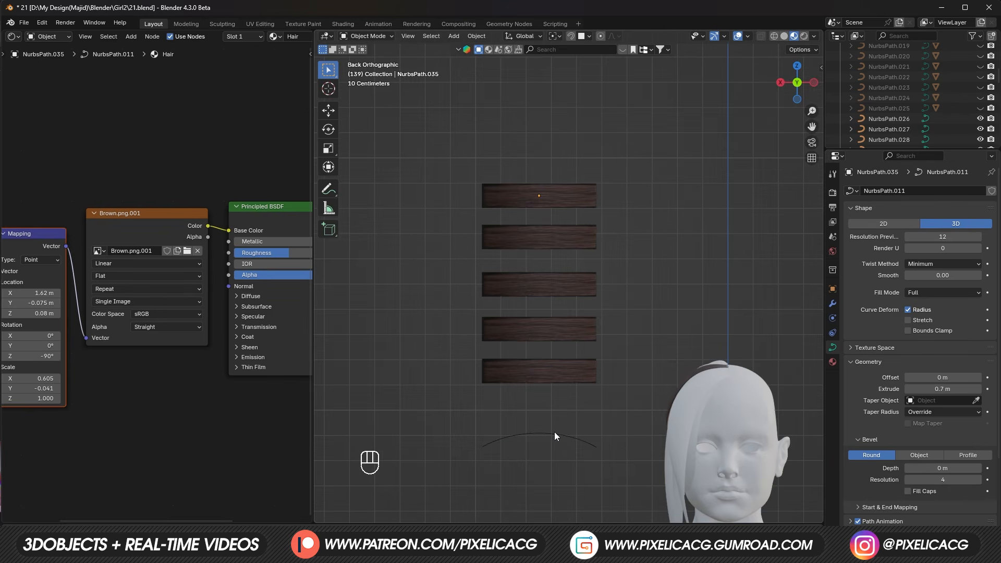
Step: Give the second strip from the bottom its own copy of the Hair material, named "Hair Medium Density"
scroll(555, 432, "up", 2)
left_click(517, 361)
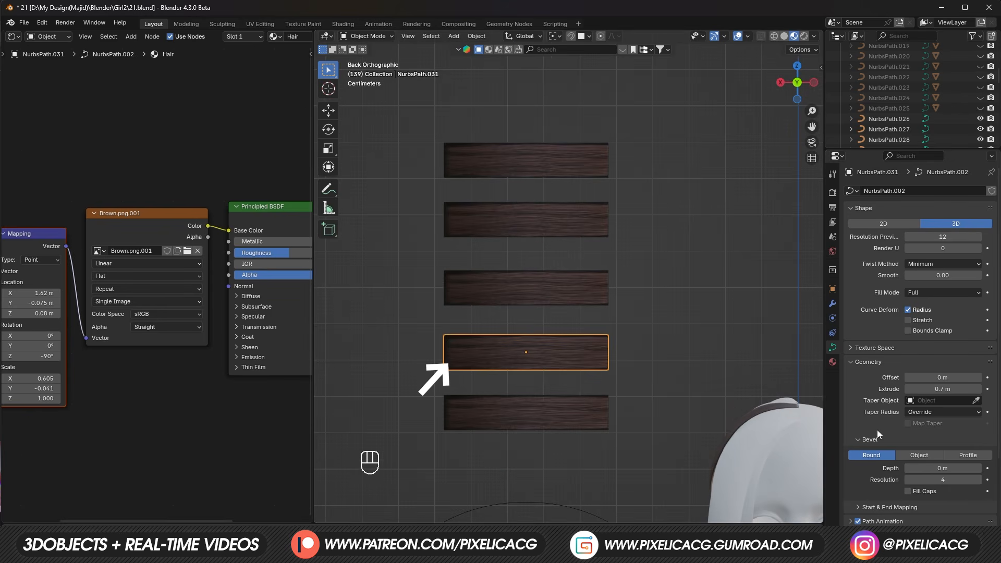
left_click(833, 361)
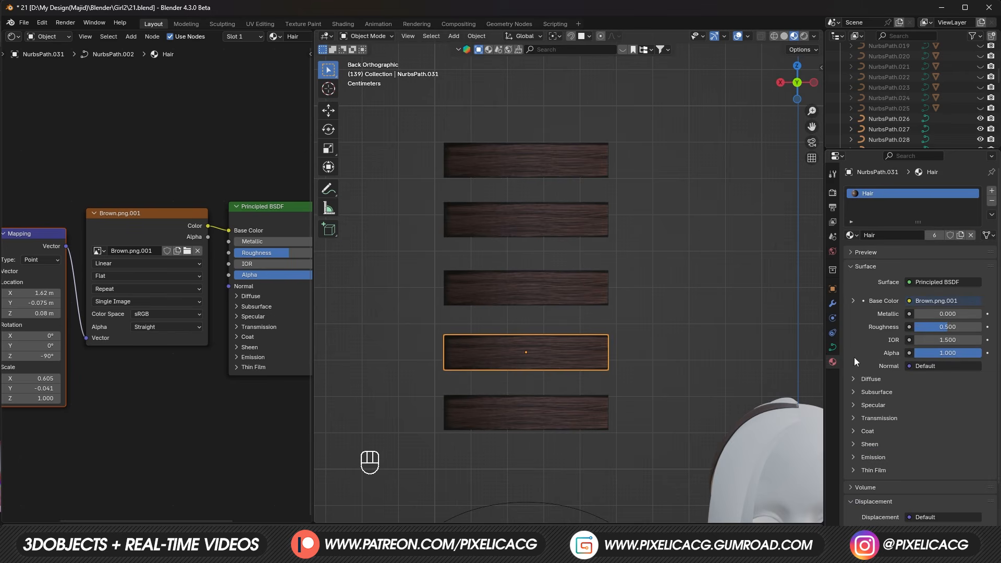
left_click(933, 234)
left_click(892, 235)
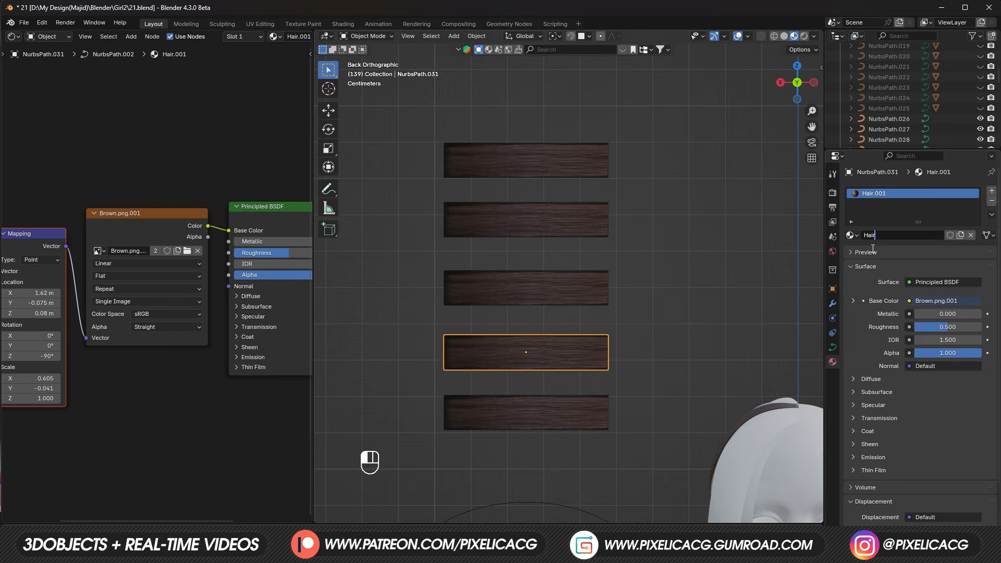
type("Hair")
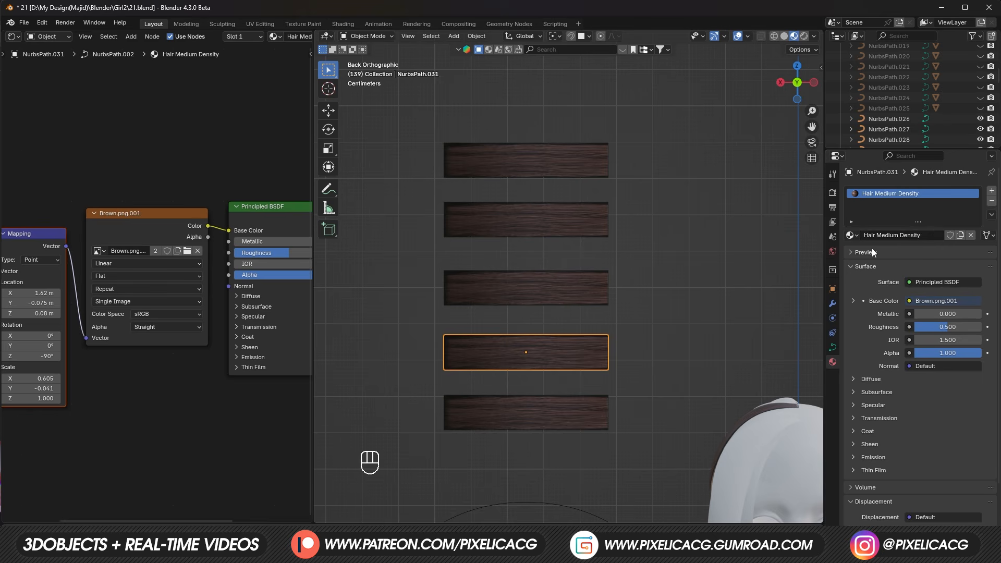
Step: Give the upper three strips separate material copies named "Hair Light Density", "Hair very light density" and "Hair strands"
left_click(563, 413)
left_click(931, 236)
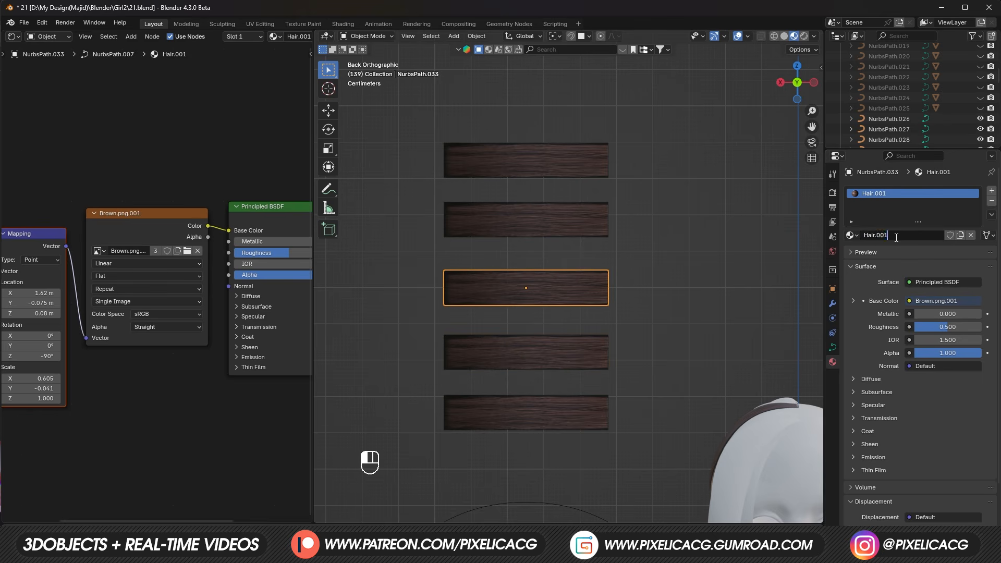
double_click(879, 235)
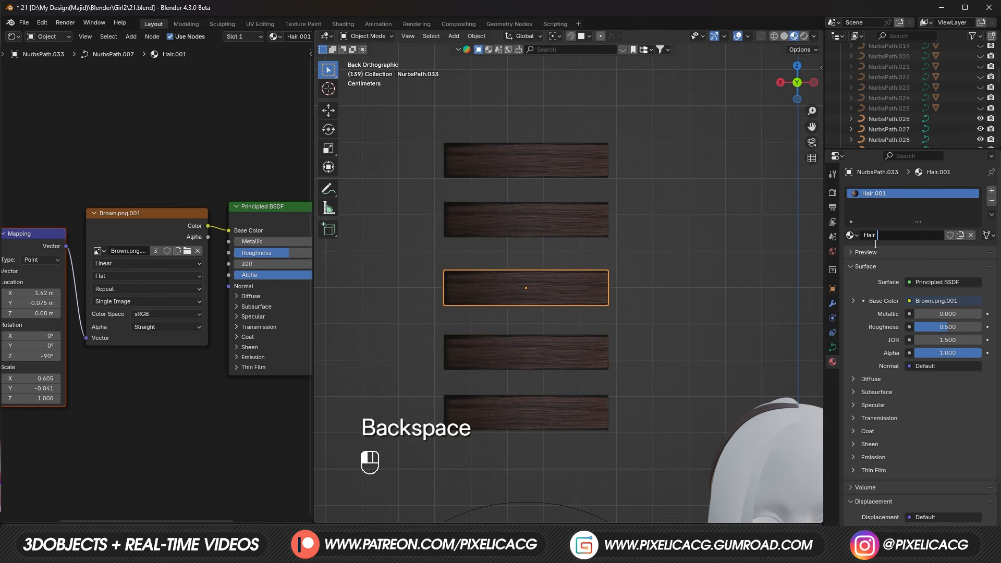
type("Light Denc")
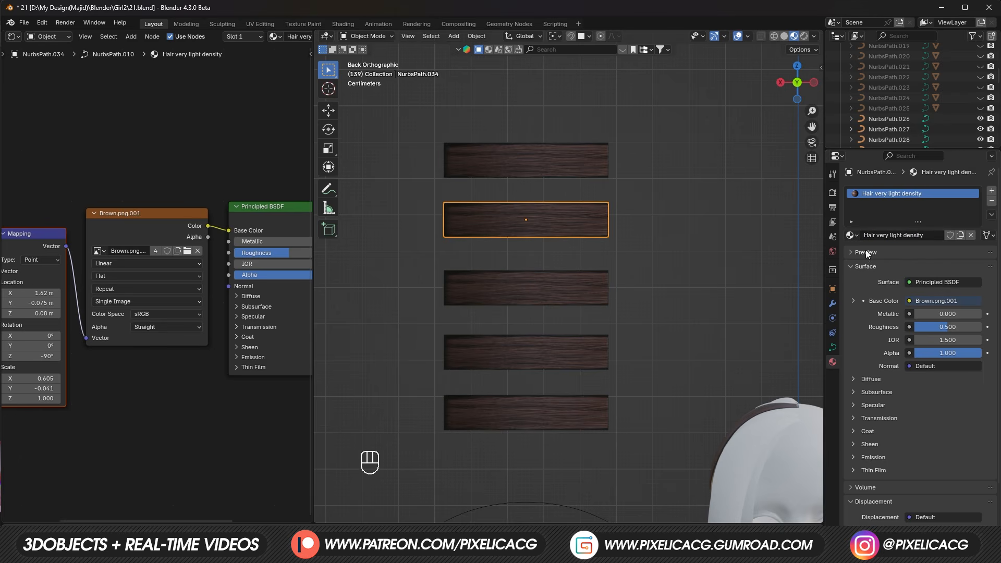
left_click(589, 174)
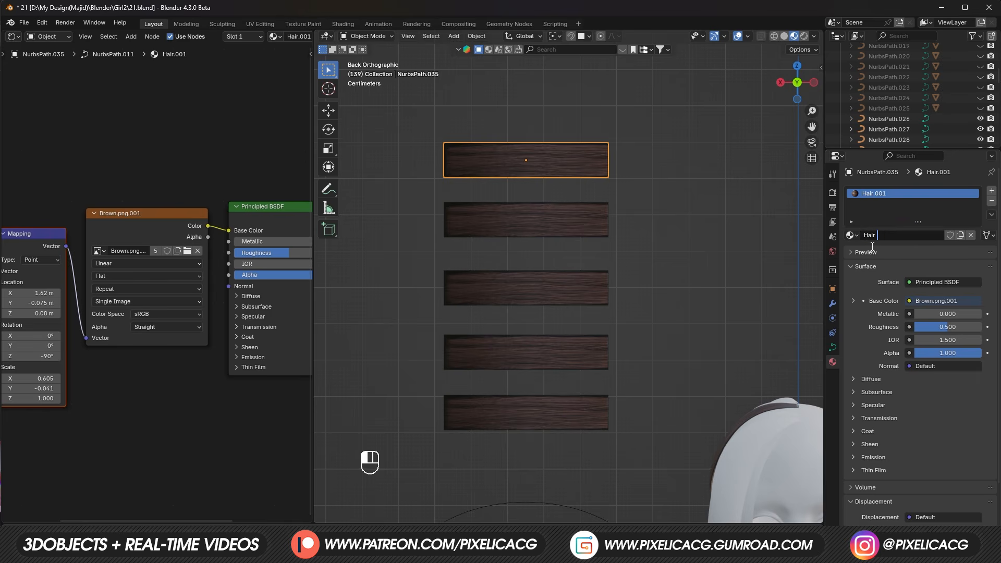
key("Return")
Step: Set the Mapping node's X location to 1.47 m in the Hair Medium Density material
left_click(591, 360)
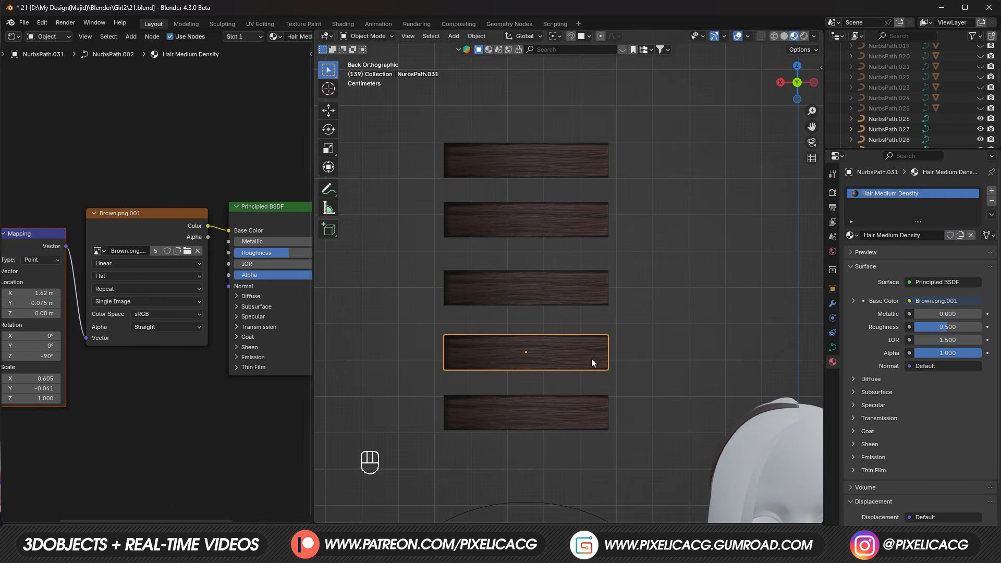
scroll(87, 271, "down", 3)
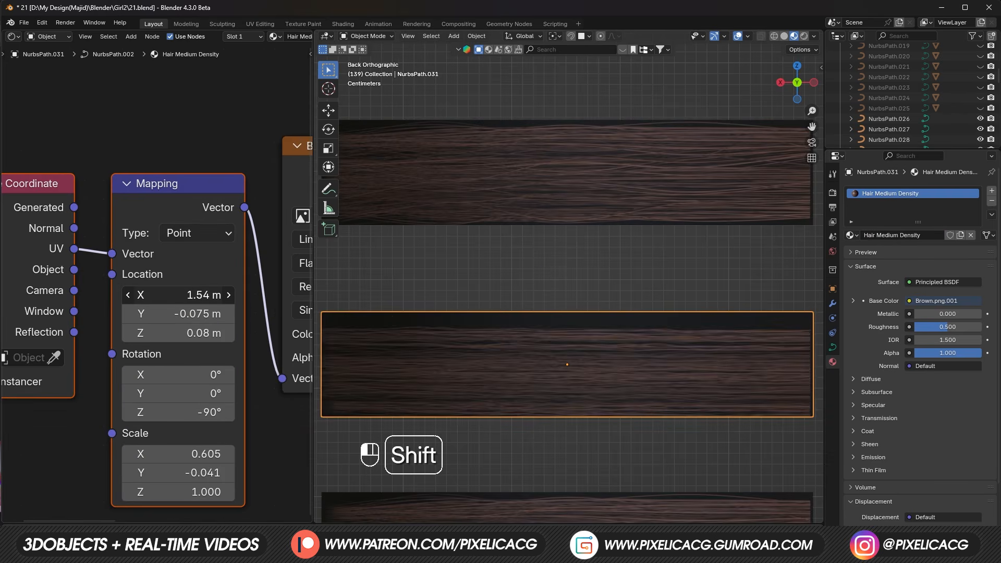
mouse_move(194, 294)
left_mouse_down("shift")
mouse_move(163, 294)
mouse_move(186, 295)
left_mouse_up("shift")
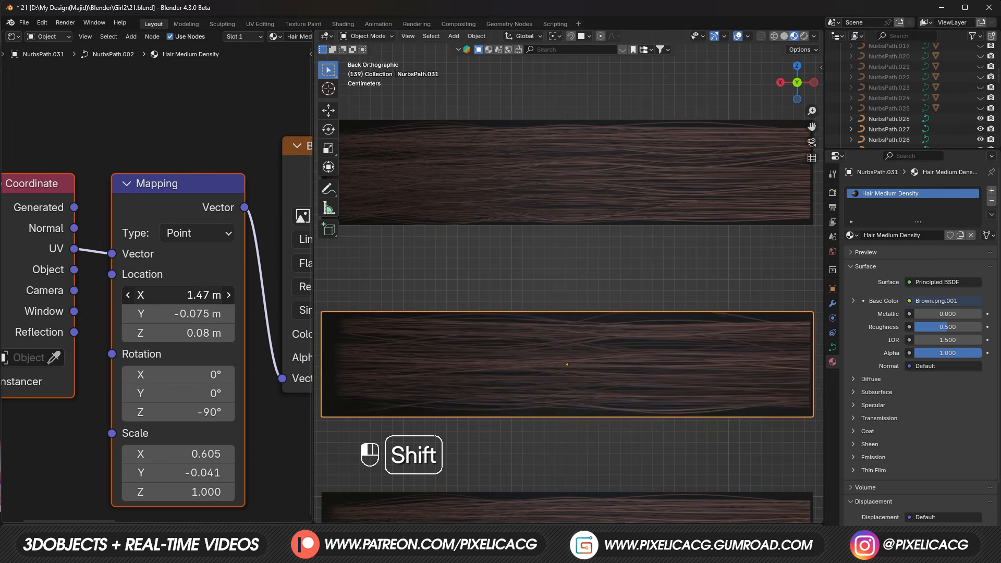
Step: Try a different Y scale in the Hair Medium Density material's Mapping node and undo it
scroll(463, 360, "down", 1)
scroll(463, 360, "up", 1)
key("ctrl+z")
left_click_drag(178, 473, 178, 473, "shift")
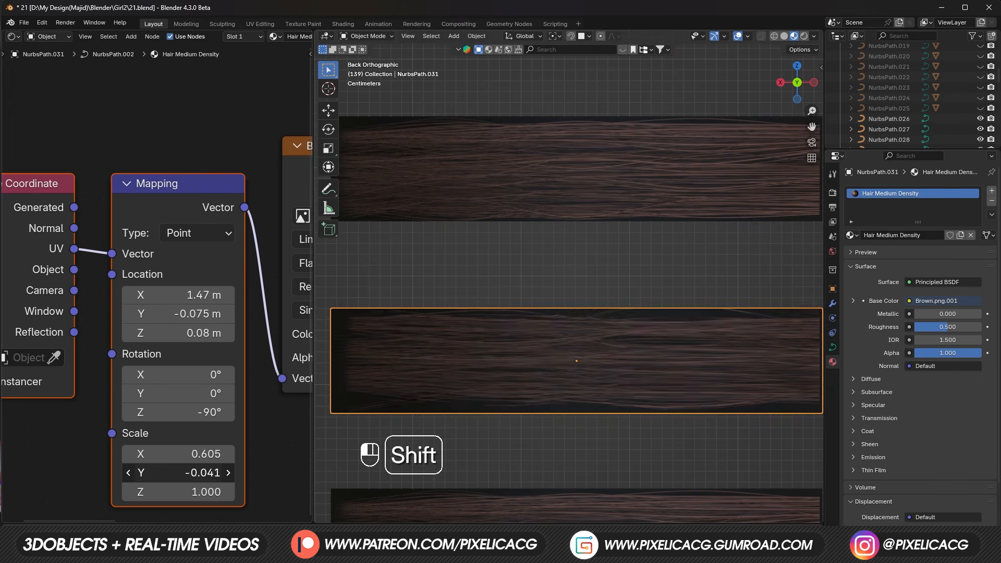
left_click(189, 473)
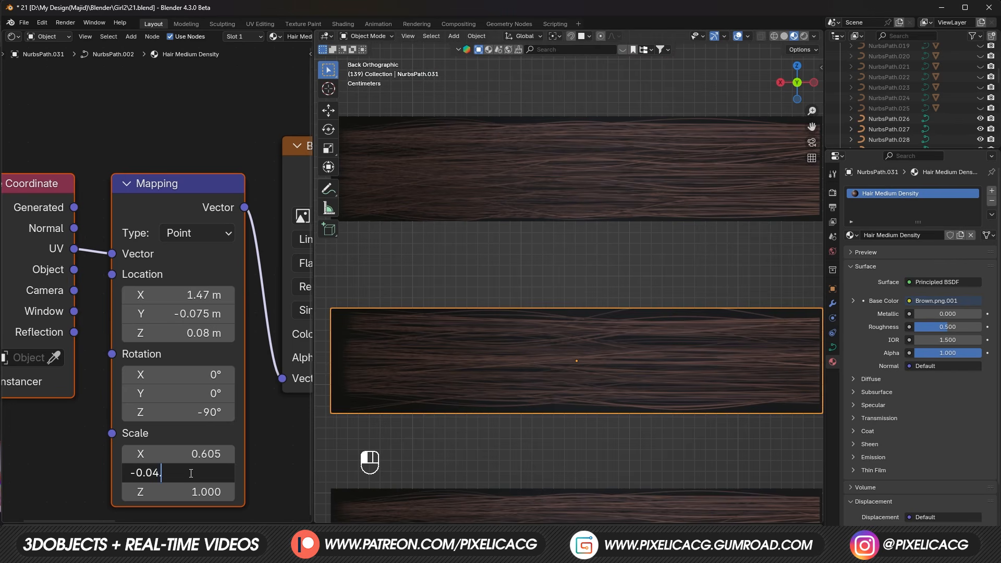
key("Return")
key("ctrl+z")
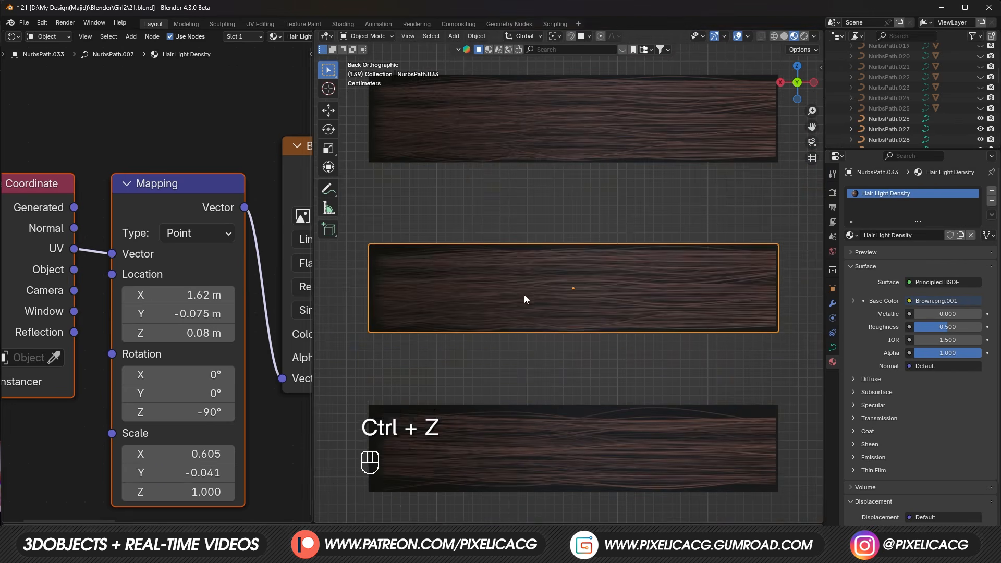
Step: Adjust the lighter materials' texture mapping, giving Hair strands an X location of 1.12 m and Y scale of -0.021, and save the file
left_click_drag(180, 295, 78, 295, "shift")
double_click(181, 473)
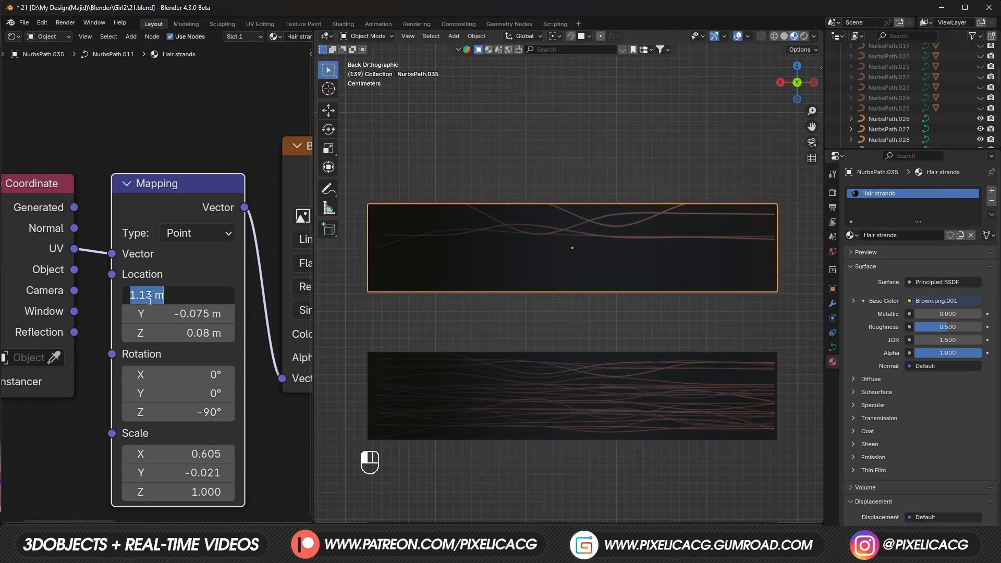
type("2")
key("Return")
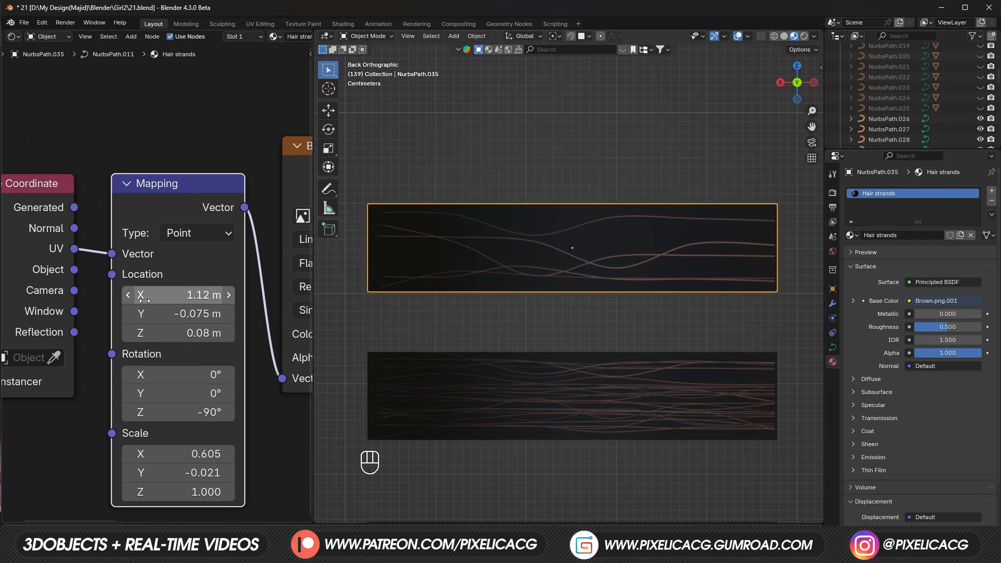
key("ctrl+s")
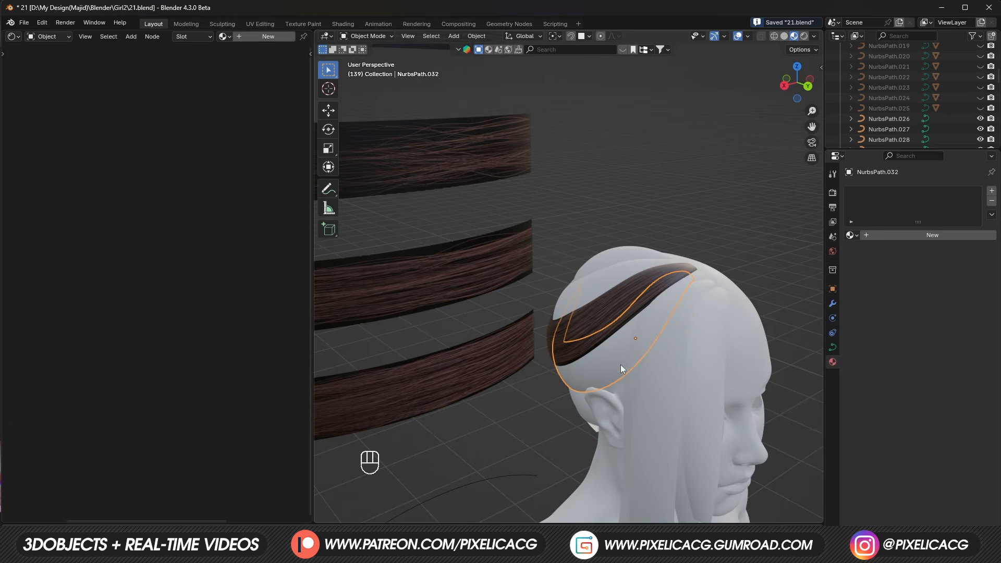
middle_click_drag(620, 365, 700, 403)
left_click(655, 361, "shift")
key("ctrl+z")
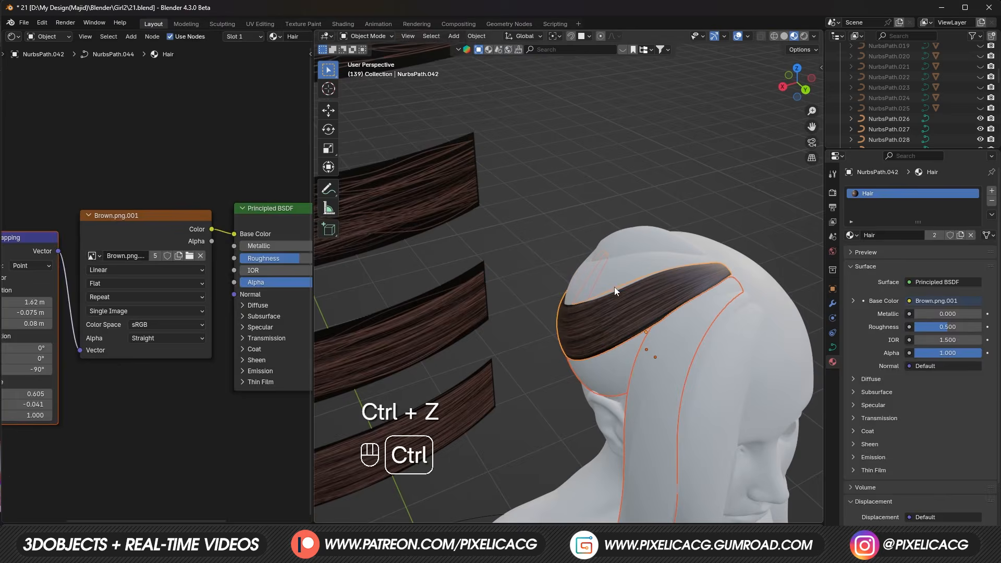
key("ctrl+z")
Step: Select the untextured strips around the back of the head and link the Hair material from the textured side strip to them
middle_click_drag(668, 280, 592, 319)
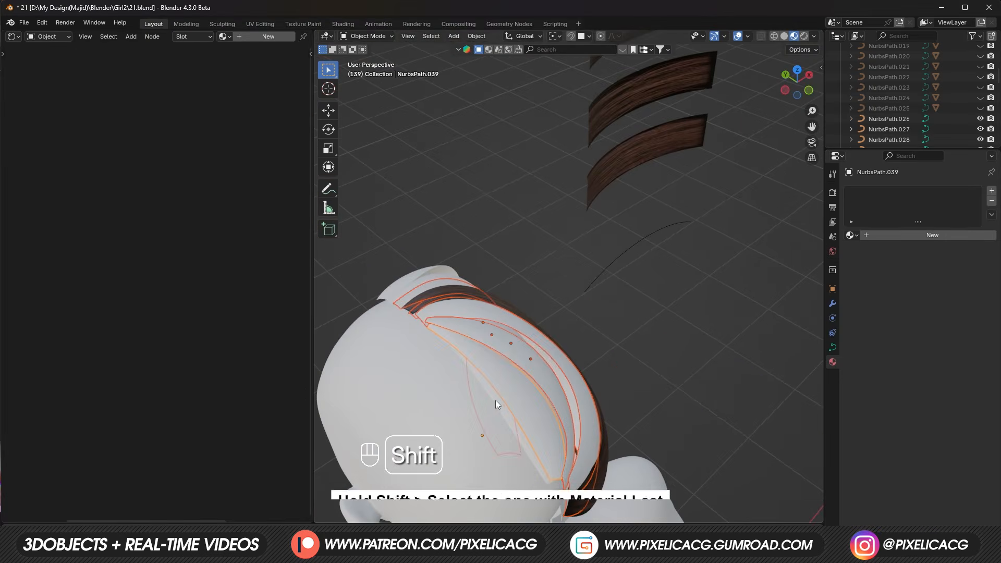
left_click(497, 401, "shift")
middle_click_drag(497, 401, 635, 334)
left_click(599, 336, "shift")
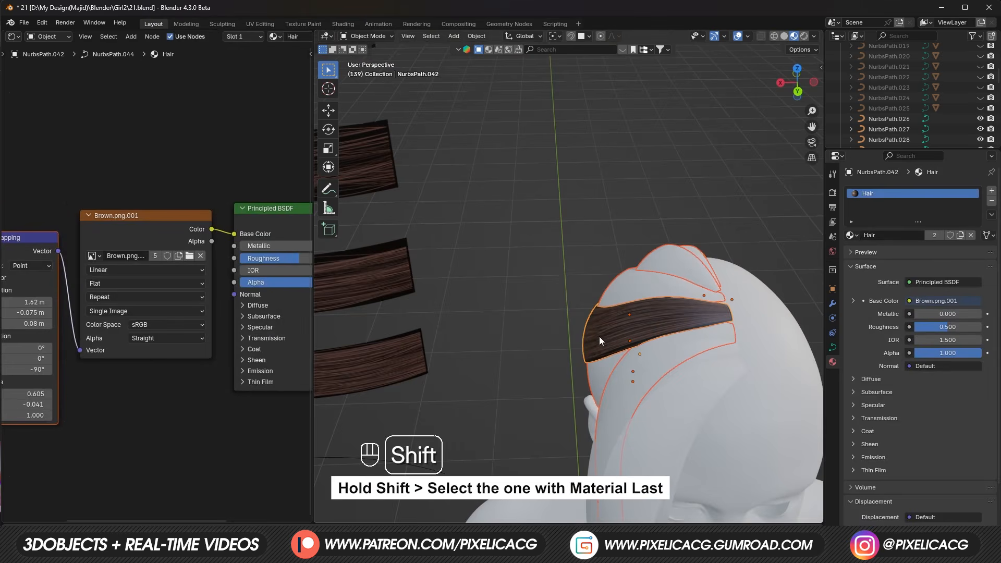
key("ctrl+l")
mouse_move(597, 335)
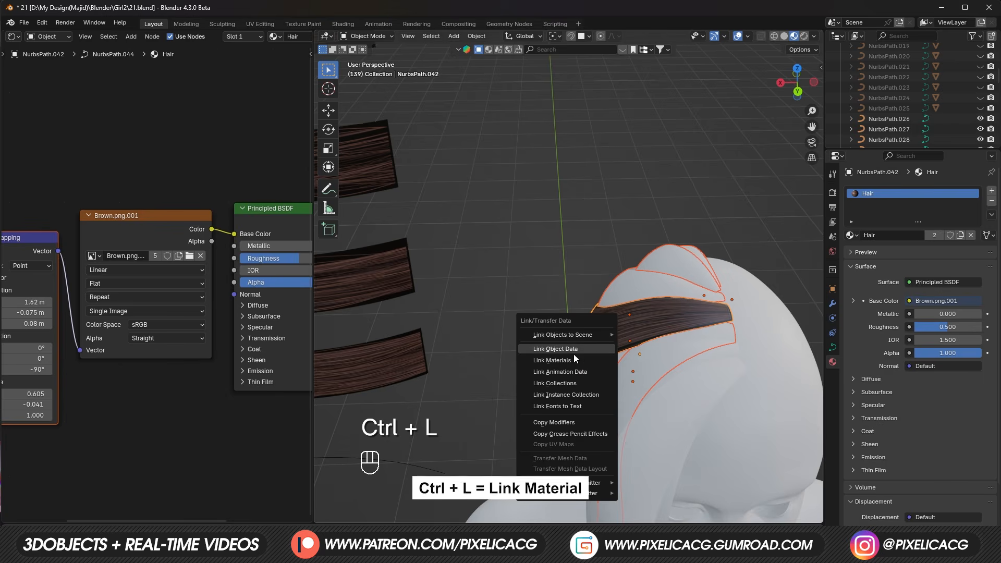
left_click(574, 360)
Step: Connect the Brown.png image's Alpha output to the Principled BSDF Alpha in the Hair material
middle_click_drag(552, 345, 507, 364)
scroll(507, 364, "down", 2)
middle_click_drag(262, 320, 127, 316)
scroll(127, 316, "down", 3)
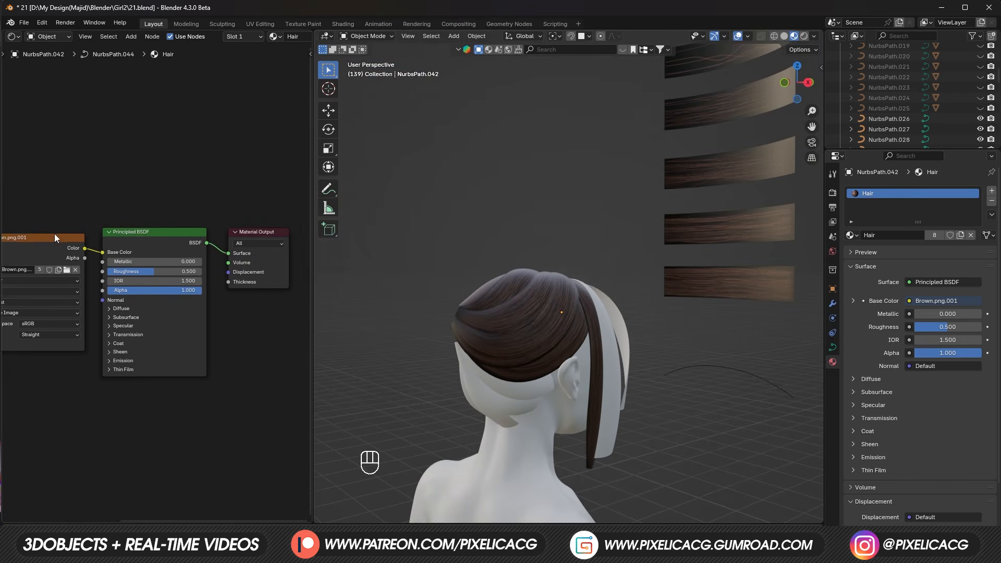
middle_click_drag(68, 245, 133, 246)
scroll(142, 253, "up", 2)
left_click_drag(149, 248, 170, 290)
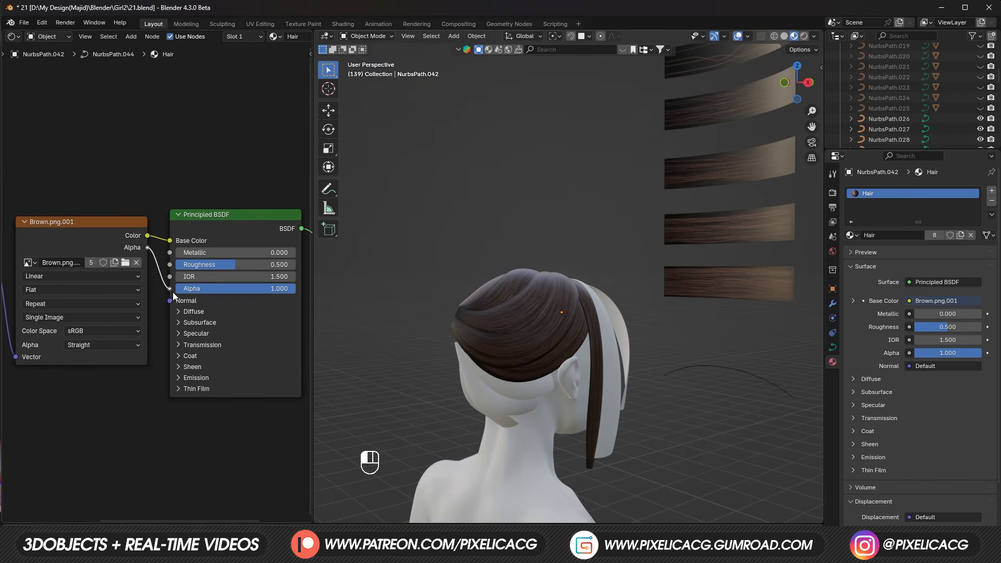
middle_click_drag(216, 271, 143, 273)
middle_click_drag(472, 359, 551, 398)
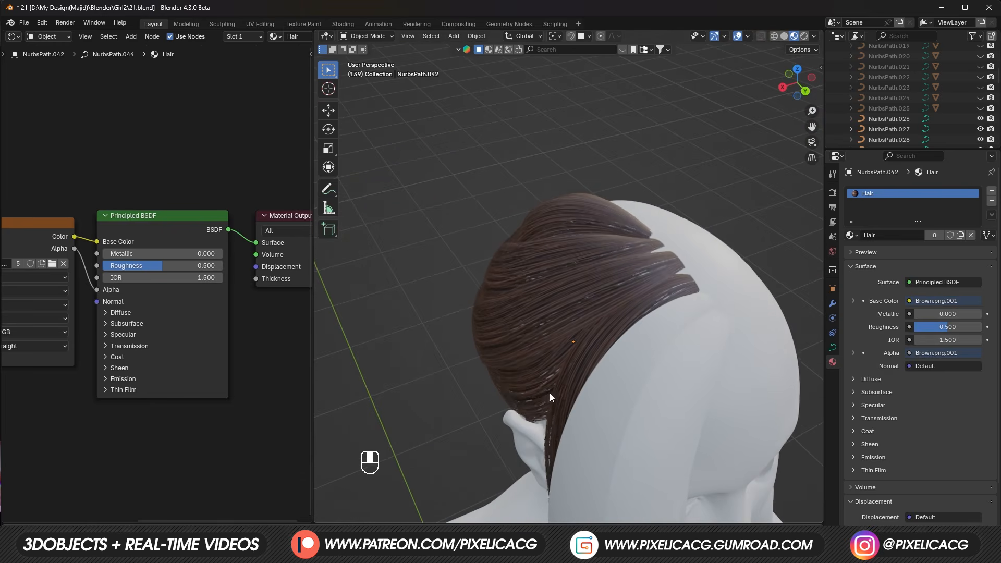
middle_click_drag(491, 355, 494, 358)
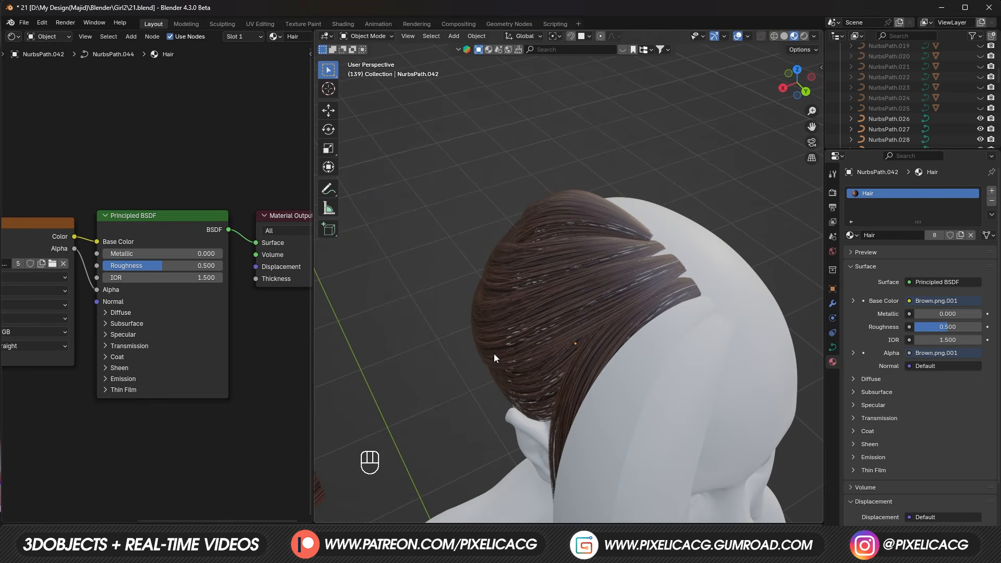
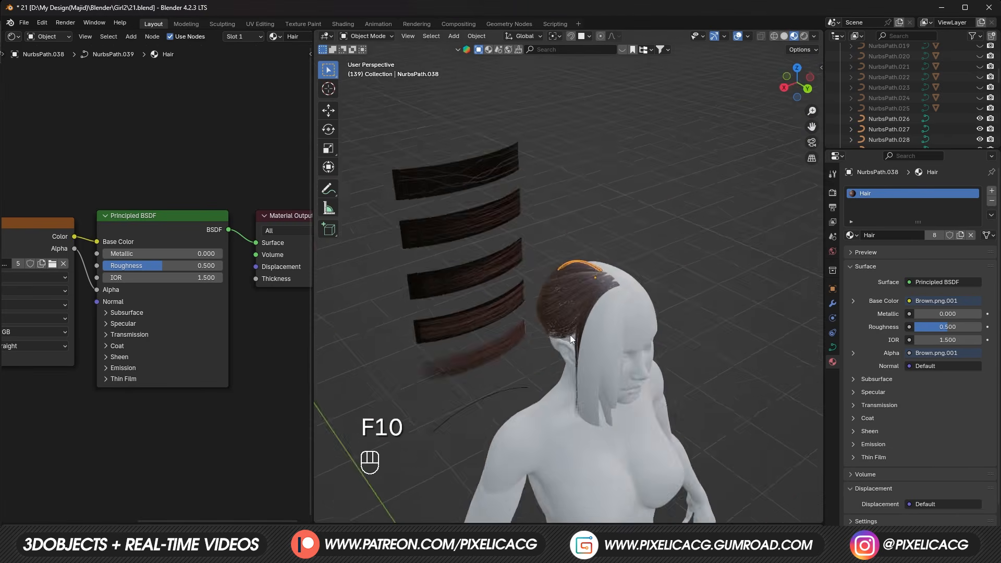
Step: Connect the image's Alpha output to the Principled BSDF Alpha in the sample strip's Hair Medium Density material
middle_click_drag(571, 335, 619, 330)
left_click(620, 334)
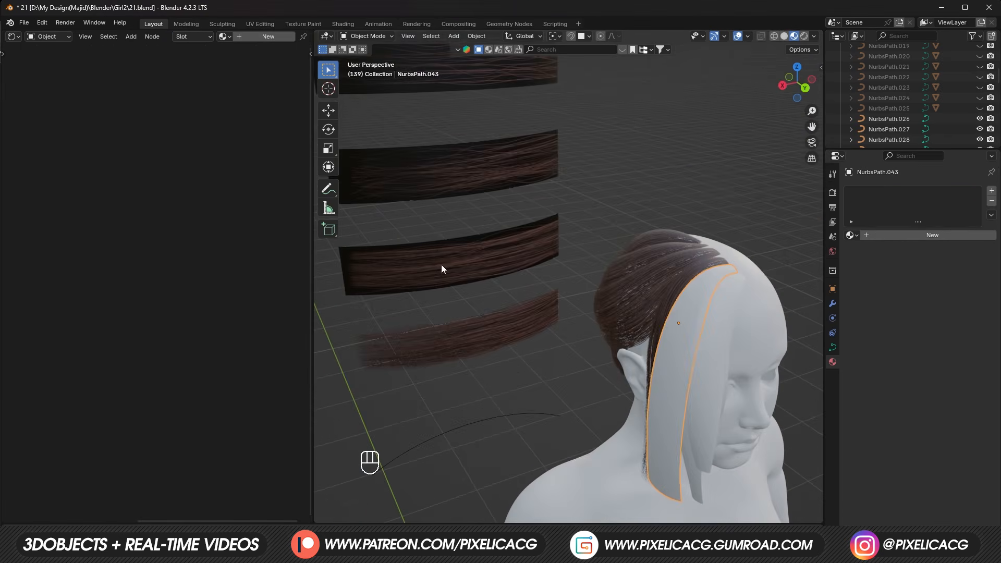
left_click(443, 266)
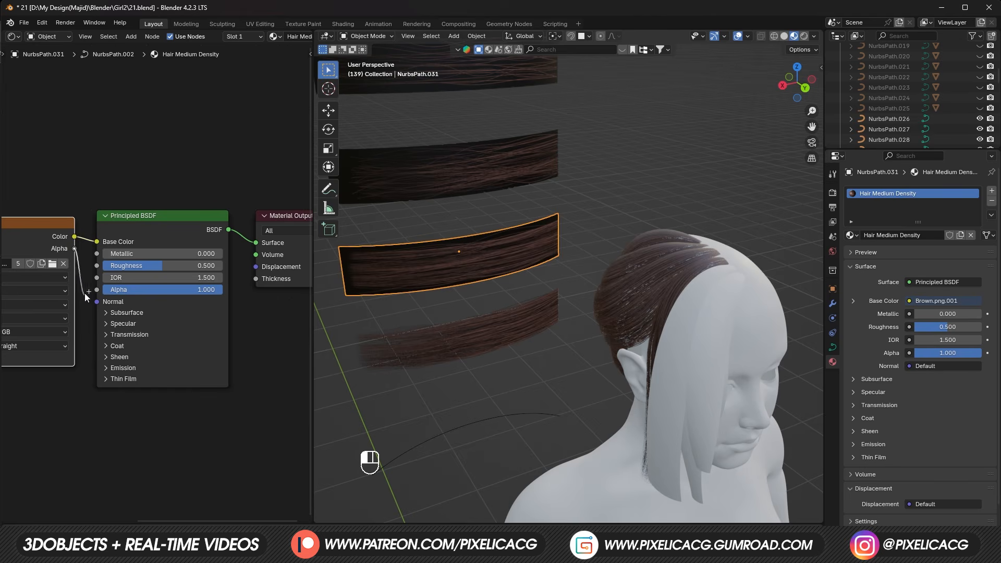
mouse_move(85, 293)
left_mouse_down()
mouse_move(87, 274)
mouse_move(96, 290)
left_mouse_up()
Step: Link the Hair Medium Density material from its sample strip to the two wide strips hanging beside the face
left_click(708, 352)
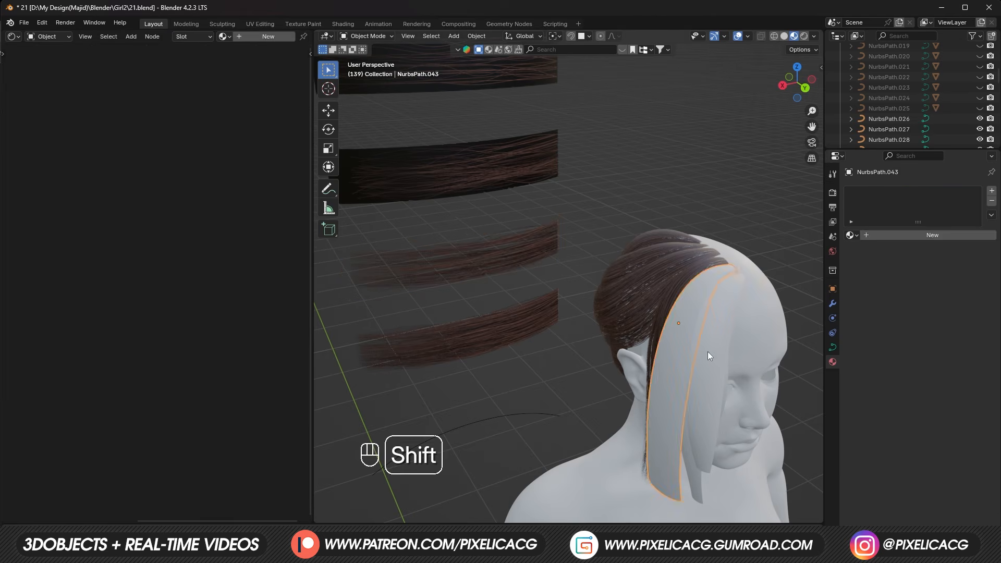
left_click(699, 380, "shift")
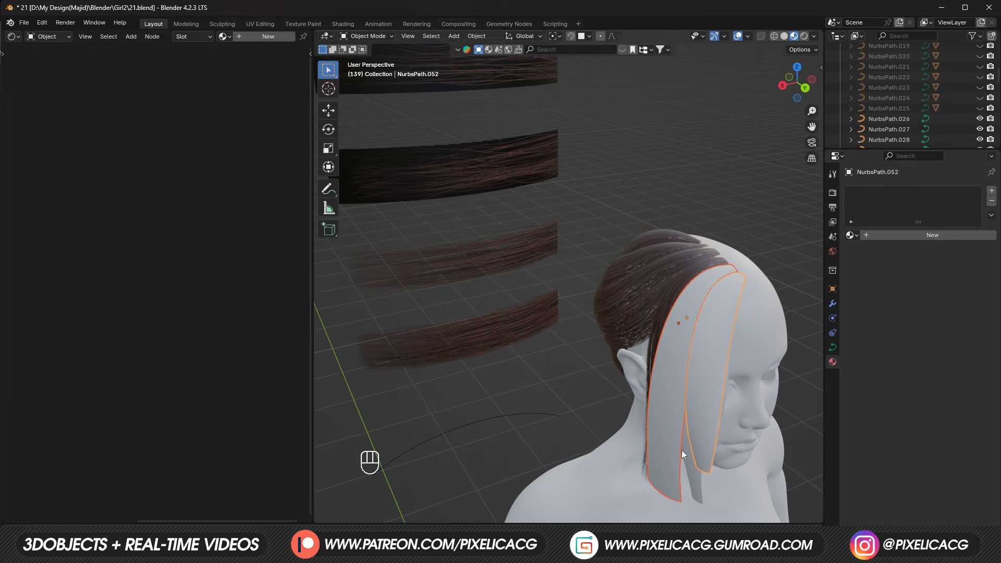
left_click(496, 261, "shift")
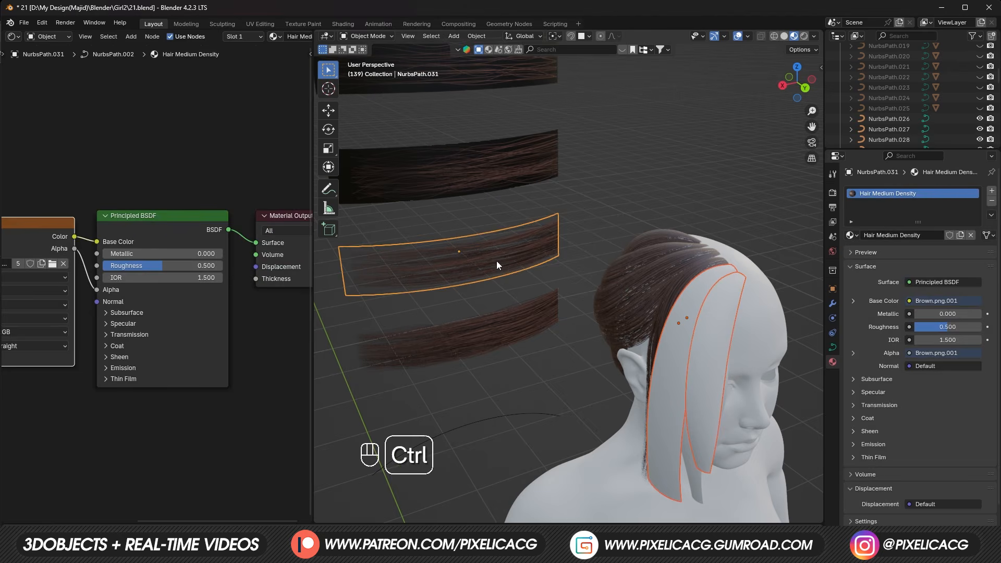
key("ctrl+l")
left_click(497, 262)
Step: Link the dense Hair material from the lowest sample strip to the narrow strip beneath the two face-side strips
left_click(689, 468)
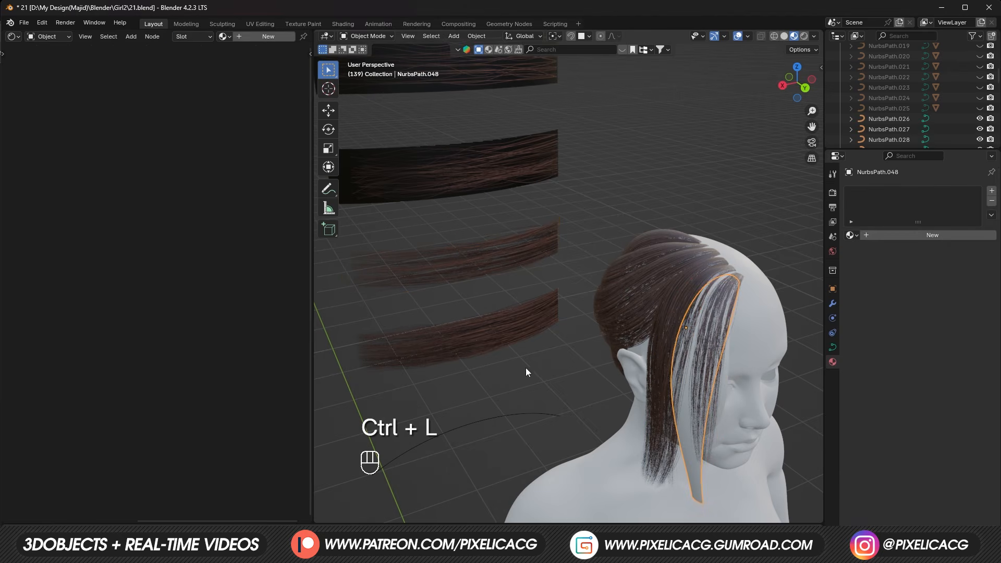
left_click(514, 324, "shift")
key("ctrl+l")
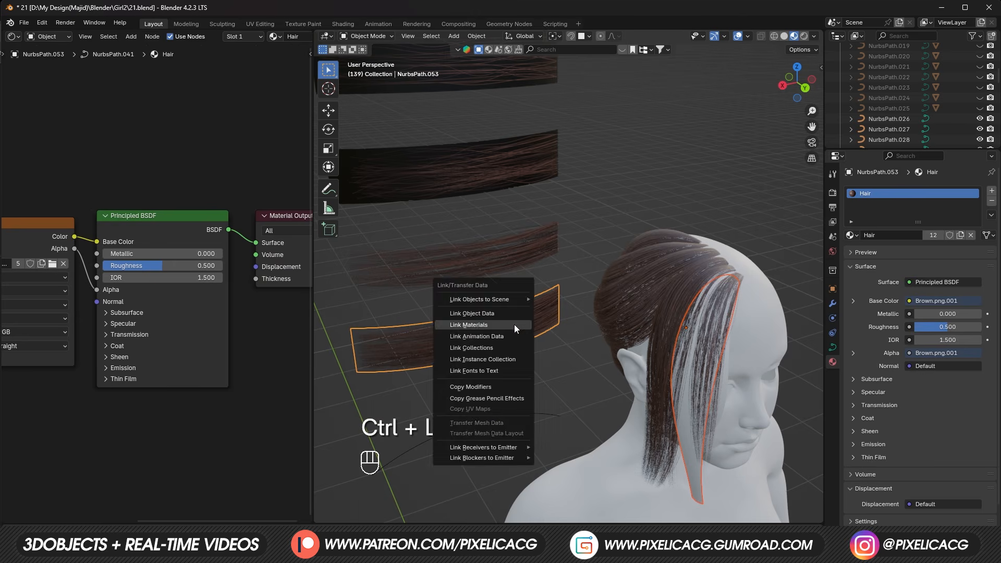
left_click(515, 325)
Step: Link Hair Light Density from its sample to the innermost face-side strip and connect the image's Alpha to the Principled BSDF Alpha
middle_click_drag(754, 252, 691, 391)
left_click(628, 290)
left_click(682, 344)
left_click(456, 173, "shift")
key("ctrl+l")
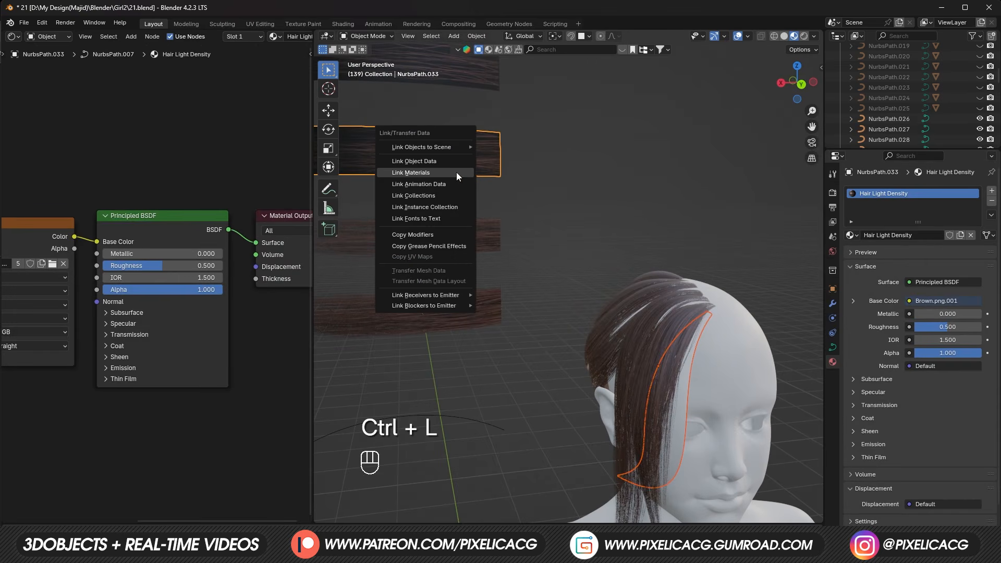
left_click(457, 237)
middle_click_drag(84, 284, 119, 281)
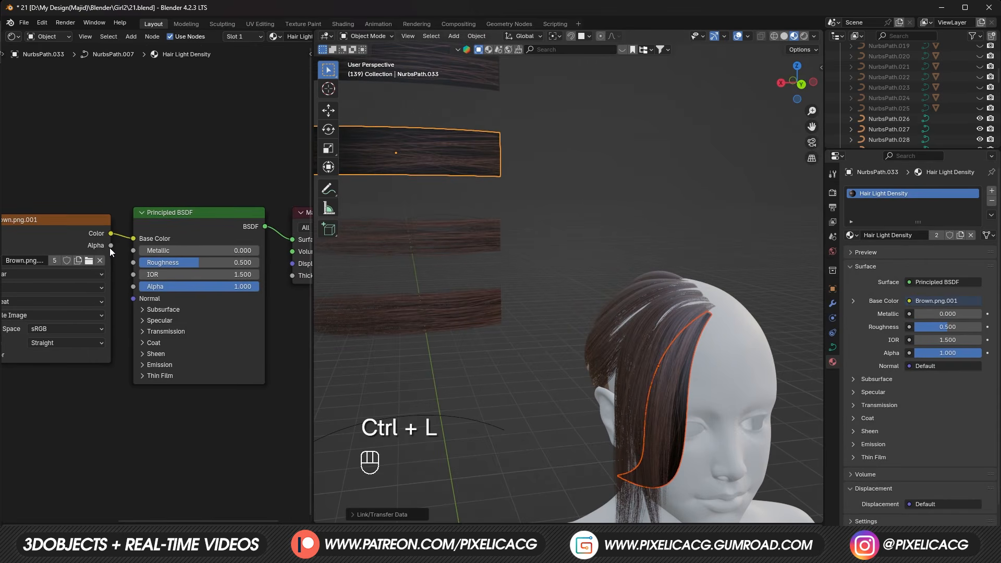
left_click_drag(110, 246, 134, 286)
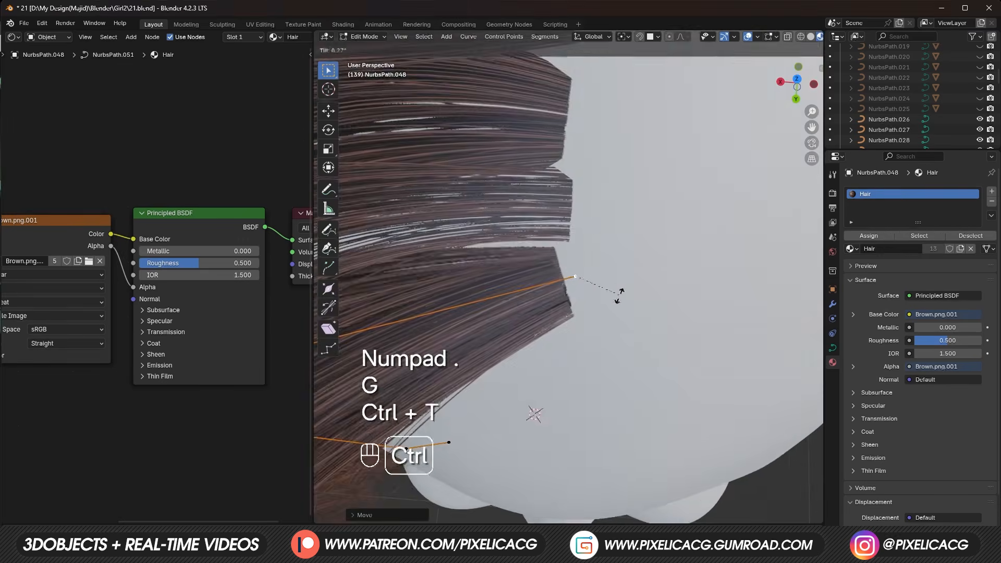
Step: Move and tilt the hairline end points of the side hair cards along the scalp, and undo the last adjustment
key("g")
key("g")
key("g")
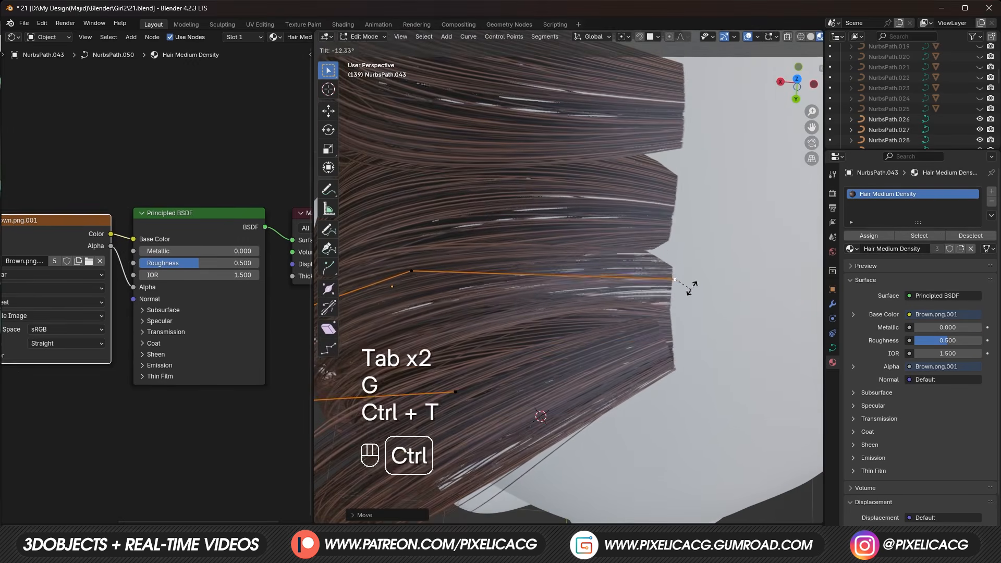
key("ctrl+z")
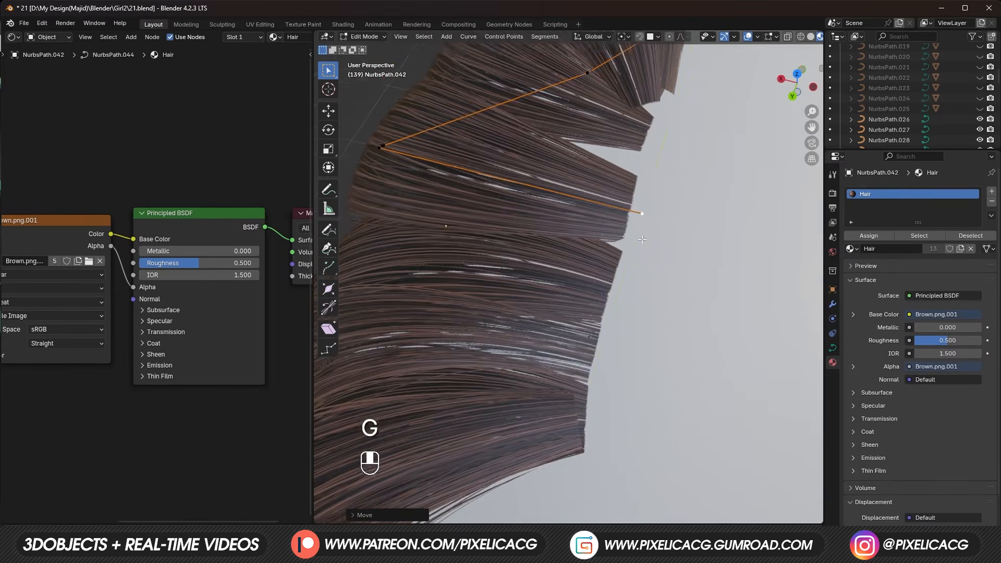
Step: Undo the last move, and tilt and reposition the hairline end point of the NurbsPath.042 hair card
key("ctrl+z")
key("ctrl+t")
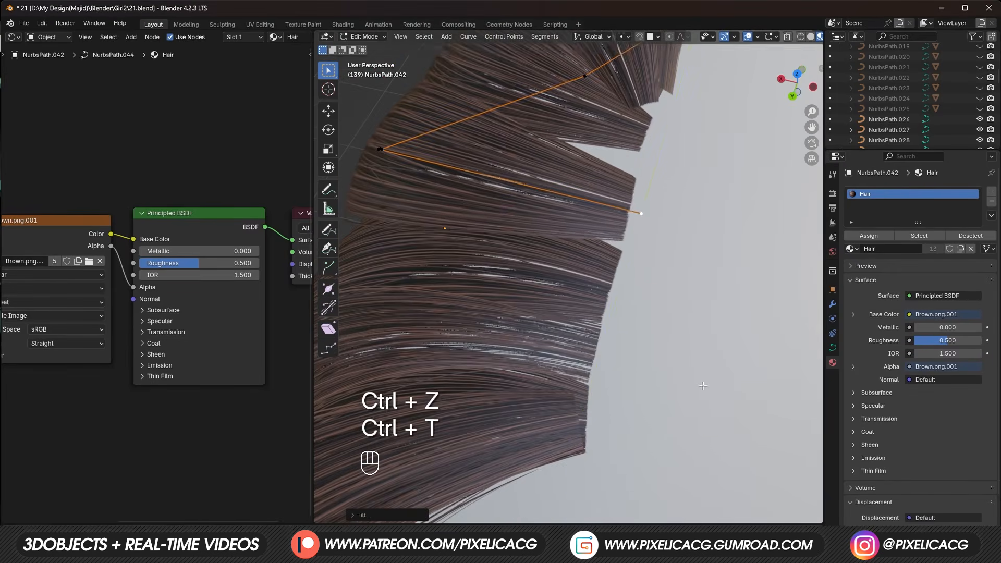
key("g")
key("g")
key("Tab")
key("Tab")
Step: Slide the NurbsPath.041 card's hairline end point along the global X axis and tilt it to follow the scalp
key("g")
key("g")
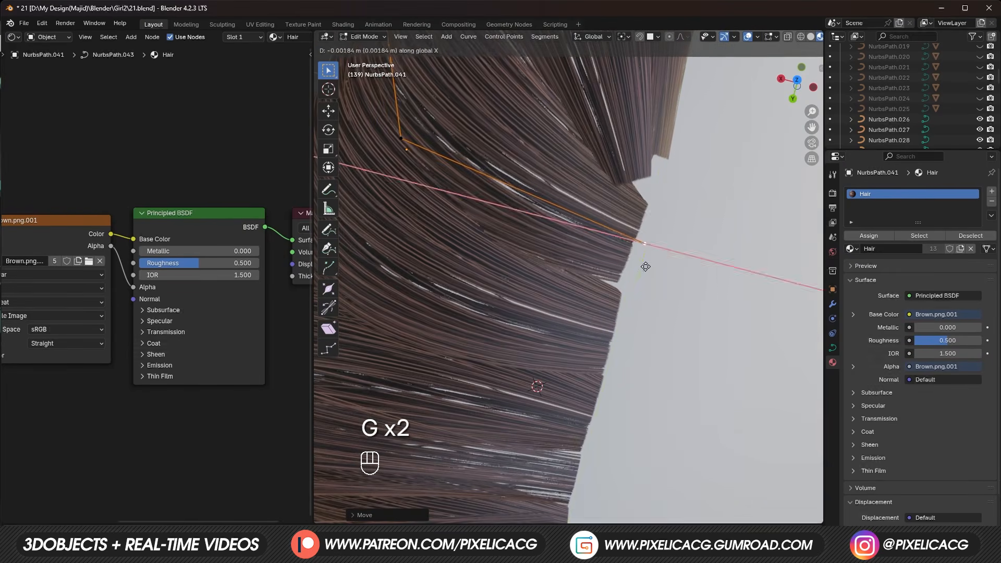
key("ctrl+t")
key("g")
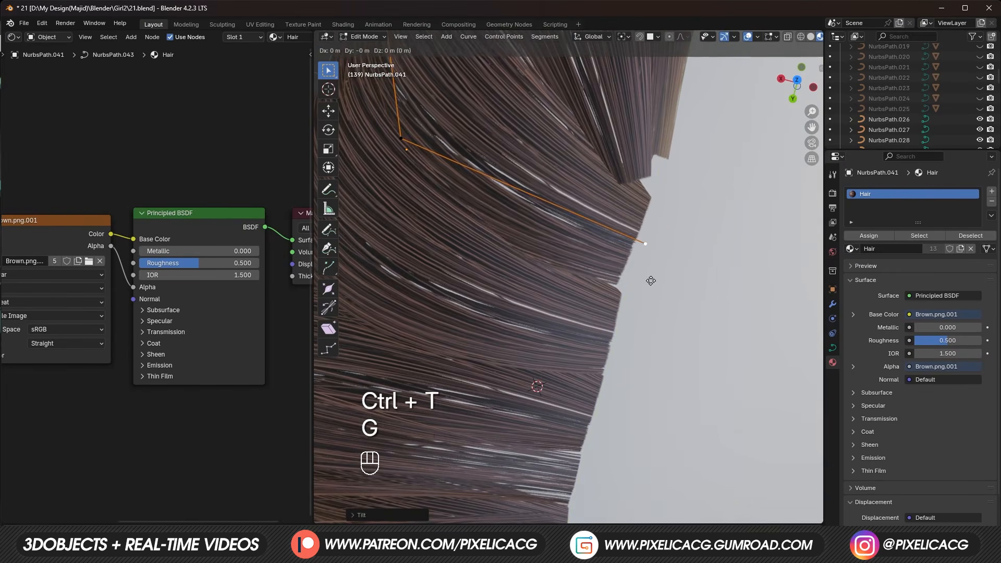
key("g")
key("Tab")
key("g")
key("ctrl+t")
key("ctrl+z")
key("ctrl+z")
key("ctrl+z")
key("ctrl+z")
Step: Reposition the hairline end point of the NurbsPath.041 card, and adjust the neighbouring card's position and tilt
key("Tab")
key("Tab")
key("Tab")
key("g")
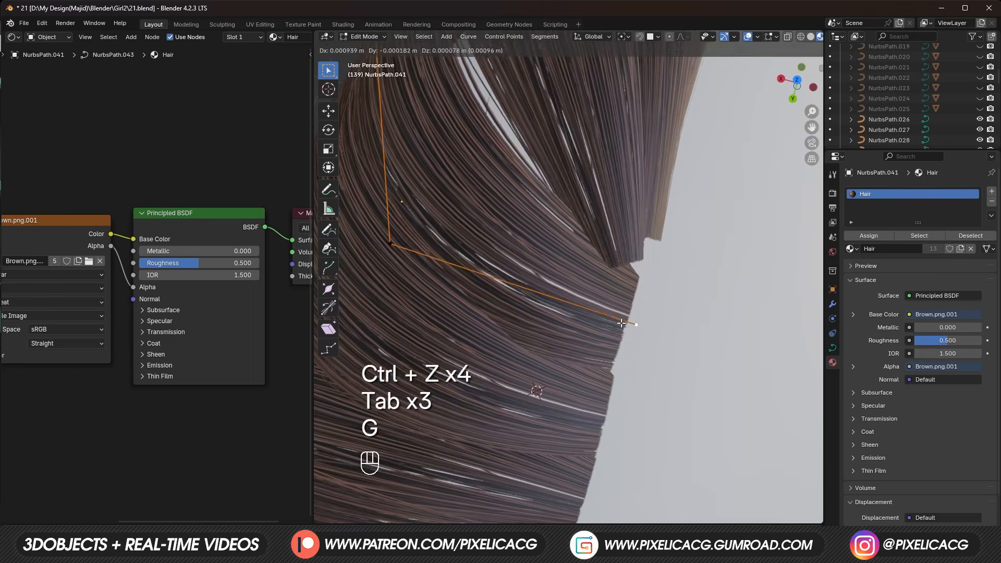
left_click(622, 323)
key("Tab")
key("g")
key("ctrl+t")
key("g")
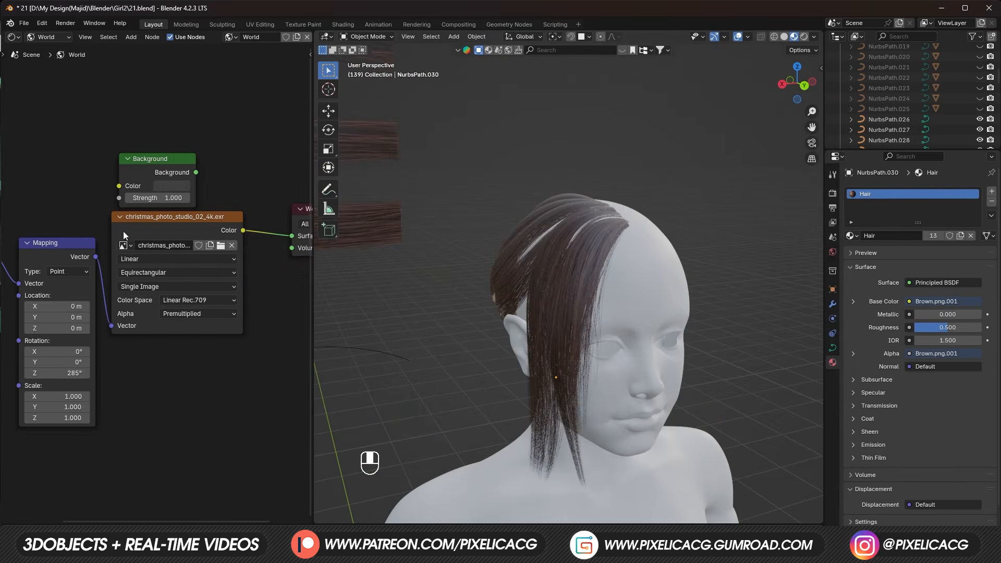
Step: Switch the viewport to rendered shading and set the environment Mapping node's Z rotation to 342°
key("z")
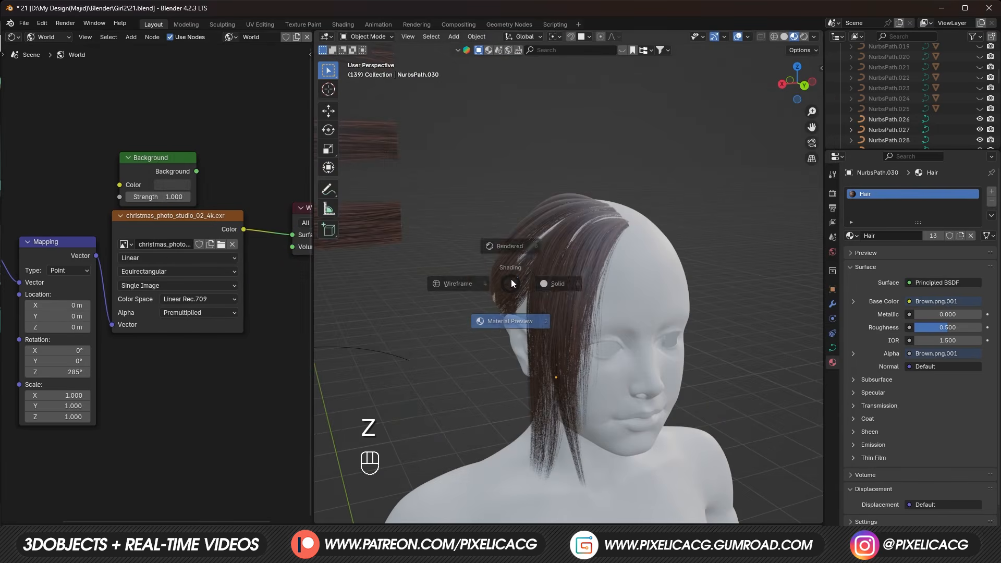
left_click(517, 218)
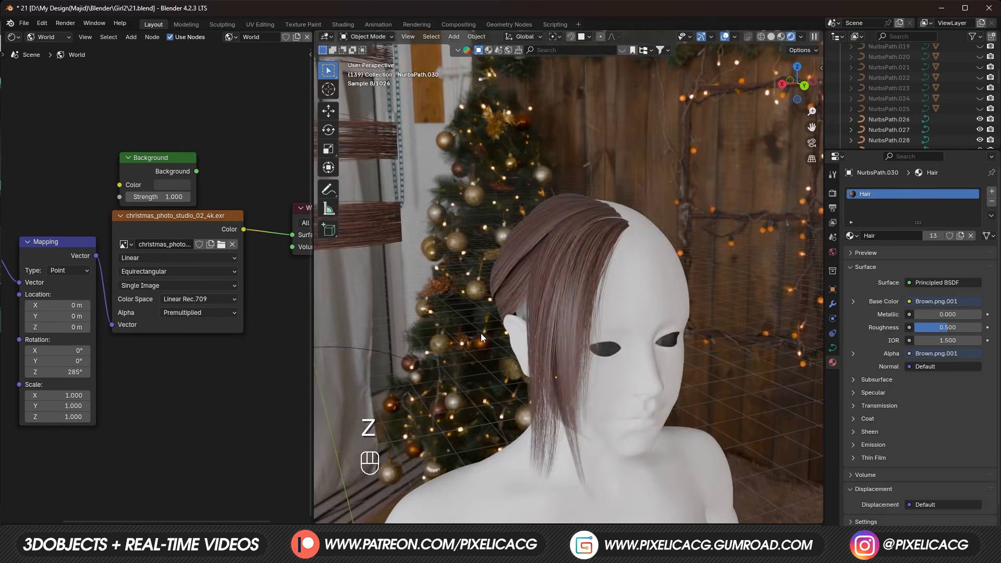
middle_click_drag(481, 333, 575, 352, "shift")
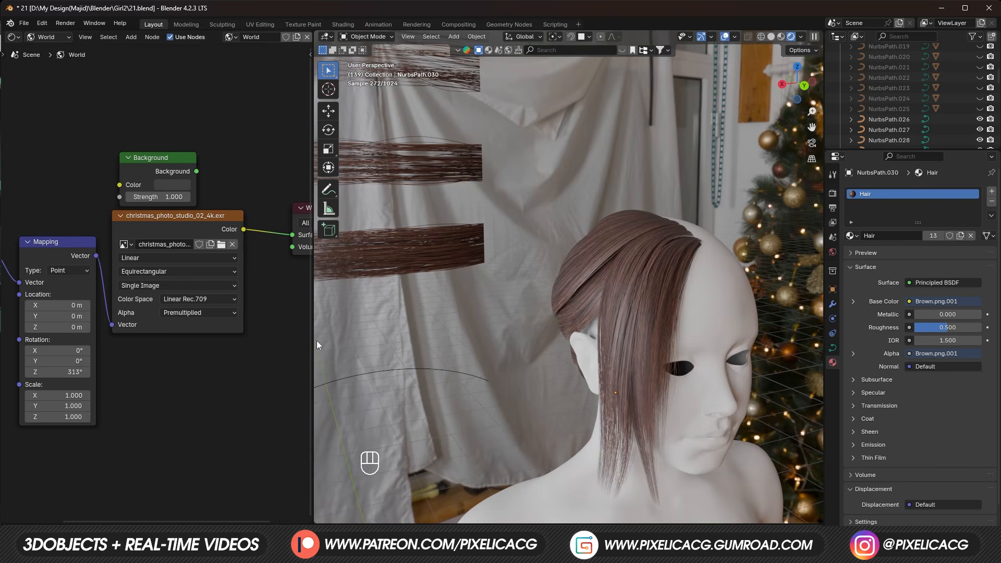
middle_click_drag(317, 342, 486, 348)
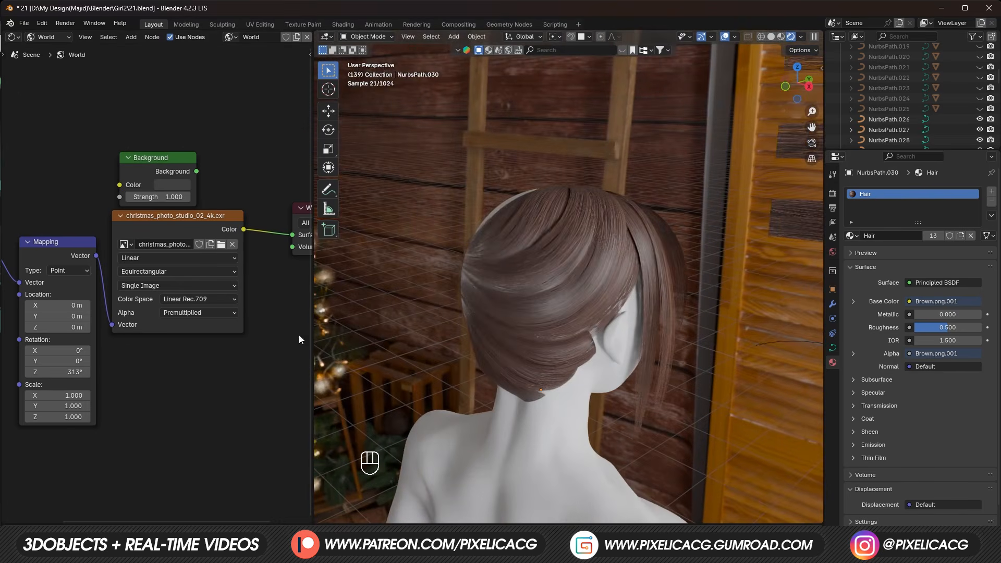
mouse_move(57, 371)
left_mouse_down()
mouse_move(65, 372)
mouse_move(38, 372)
mouse_move(73, 372)
left_mouse_up()
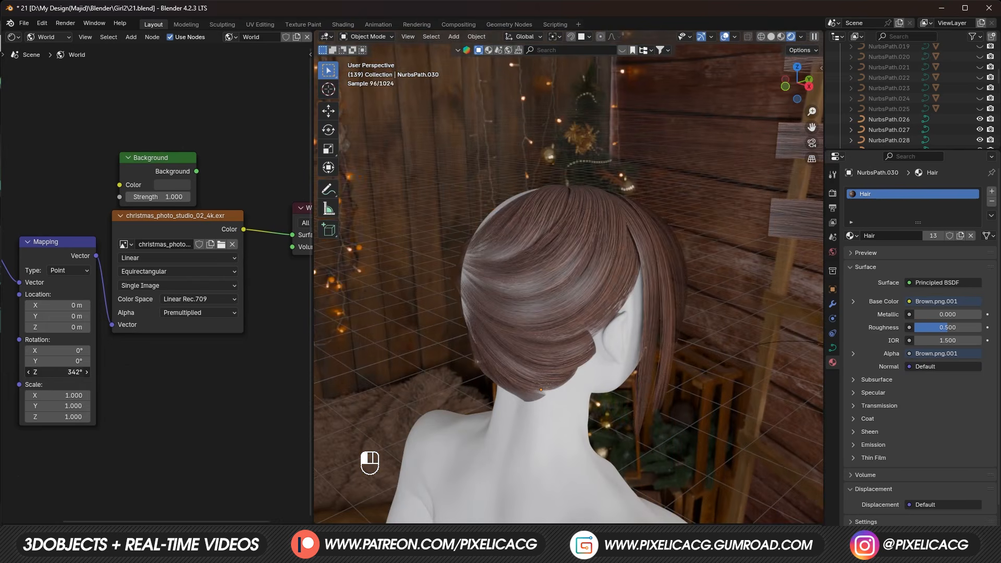
Step: Examine the rendered hair cards from the side and the back of the head, including one card's control points
middle_click_drag(370, 326, 644, 181)
left_click(643, 181)
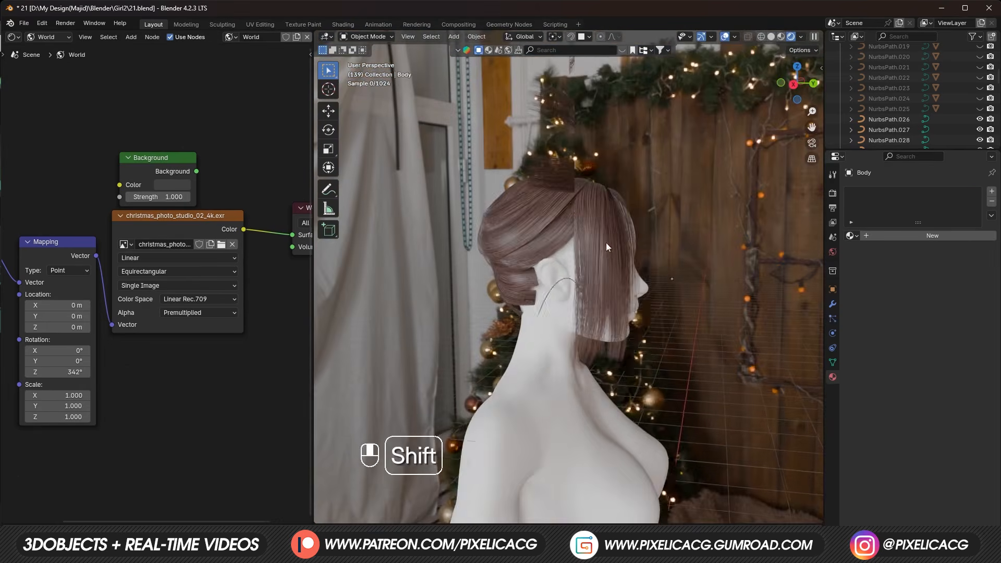
middle_click_drag(606, 243, 668, 315, "shift")
middle_click(668, 315, "alt")
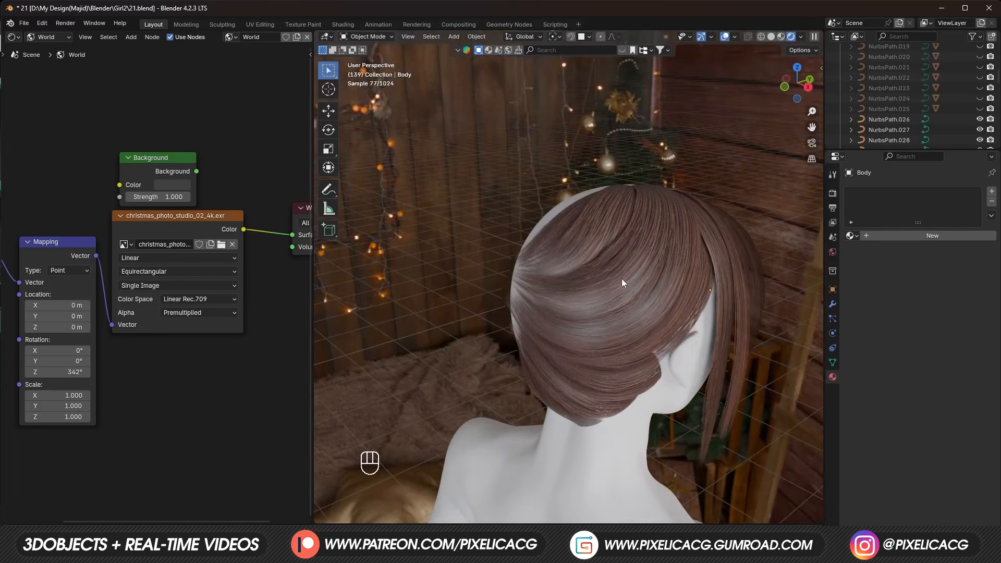
middle_click_drag(623, 282, 602, 277)
left_click(618, 313)
key("Tab")
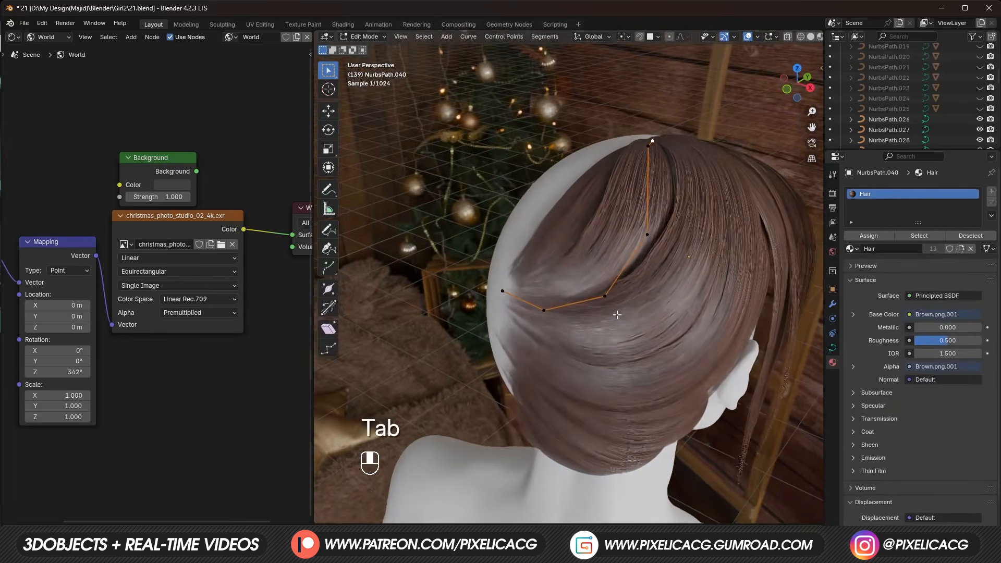
key("Tab")
Step: Duplicate the long hair card at the back of the head and shift the copy about 0.043 m along X
left_click(671, 290, "shift")
key("shift+d")
key("x")
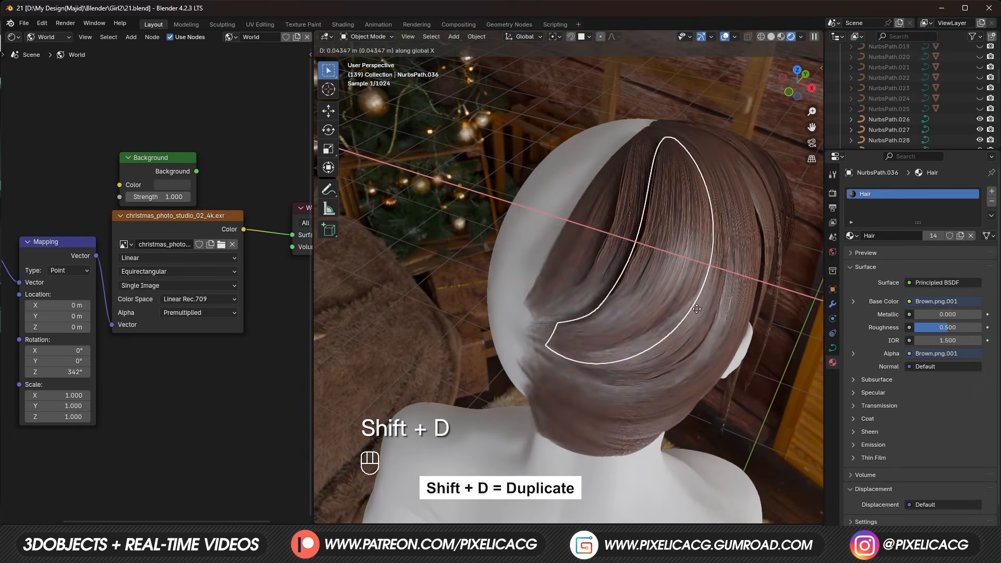
left_click(697, 309)
Step: Tilt the duplicated hair card's control points and move its end point closer to the surrounding hair
middle_click_drag(696, 309, 528, 301)
key("ctrl+t")
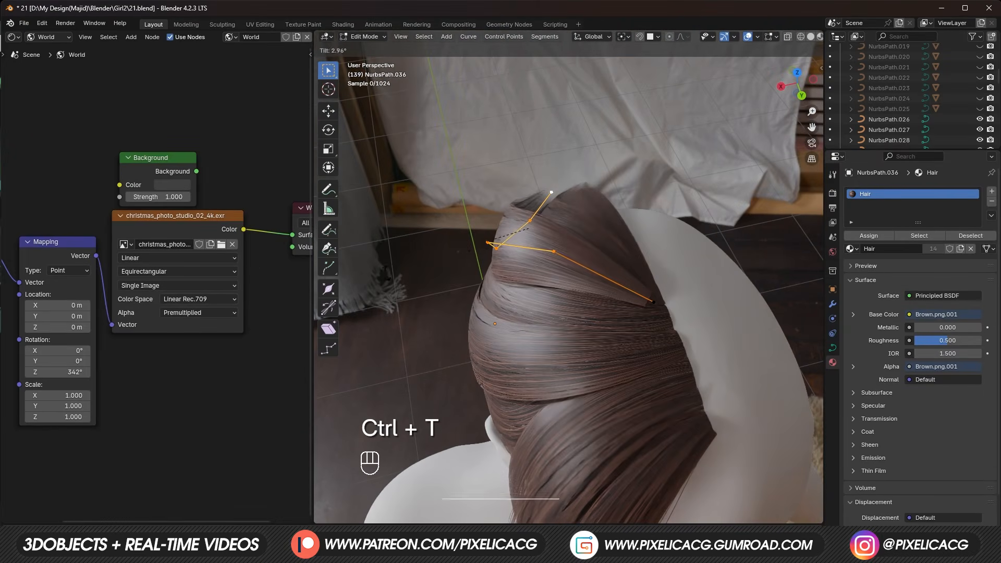
left_click(508, 272)
key("g")
left_click(514, 286)
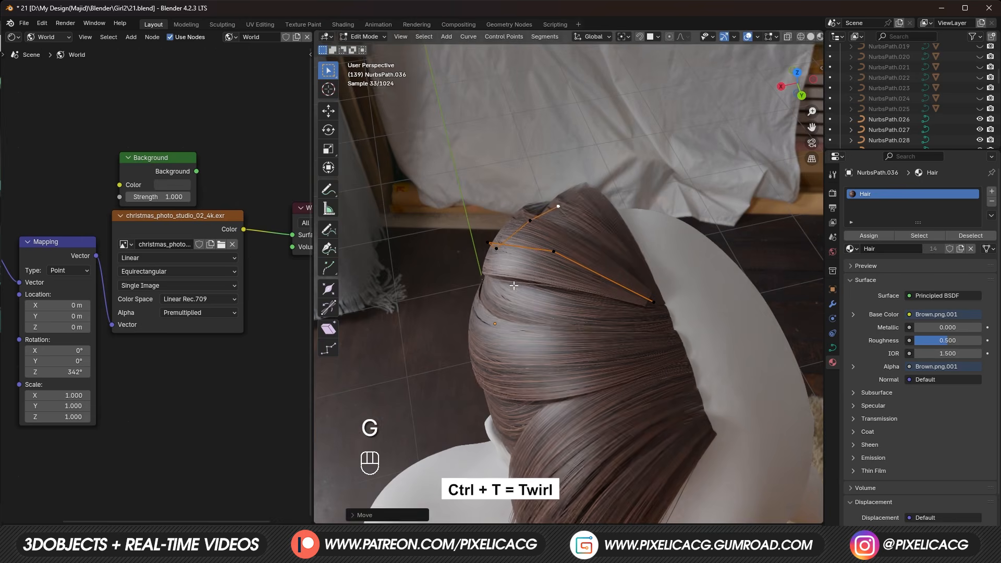
key("Tab")
Step: Link the Hair Light Density material from the sparse sample card to the duplicated hair card
scroll(514, 286, "down", 3)
middle_click_drag(503, 318, 614, 289, "shift")
scroll(614, 290, "down", 1)
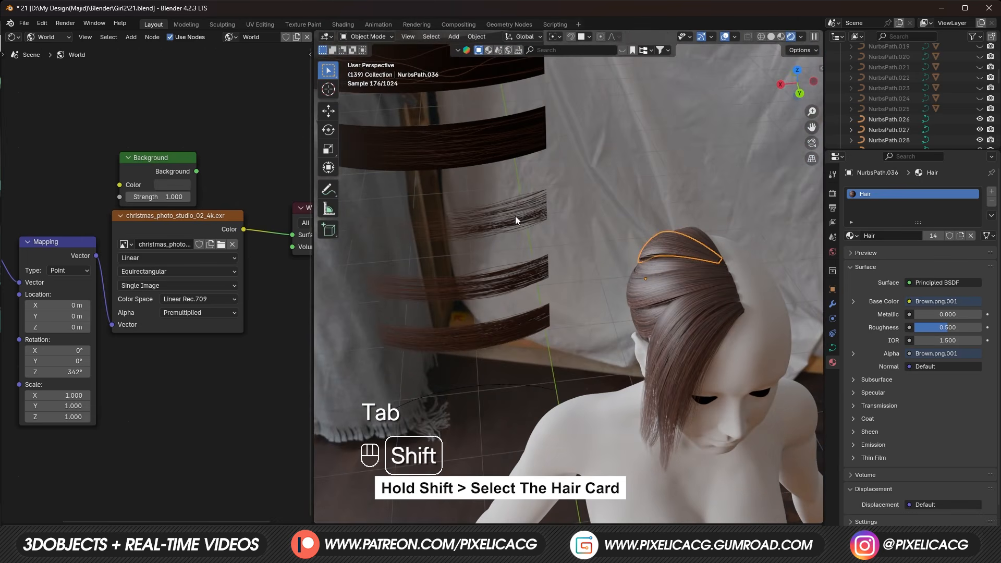
left_click(516, 220, "shift")
key("ctrl+l")
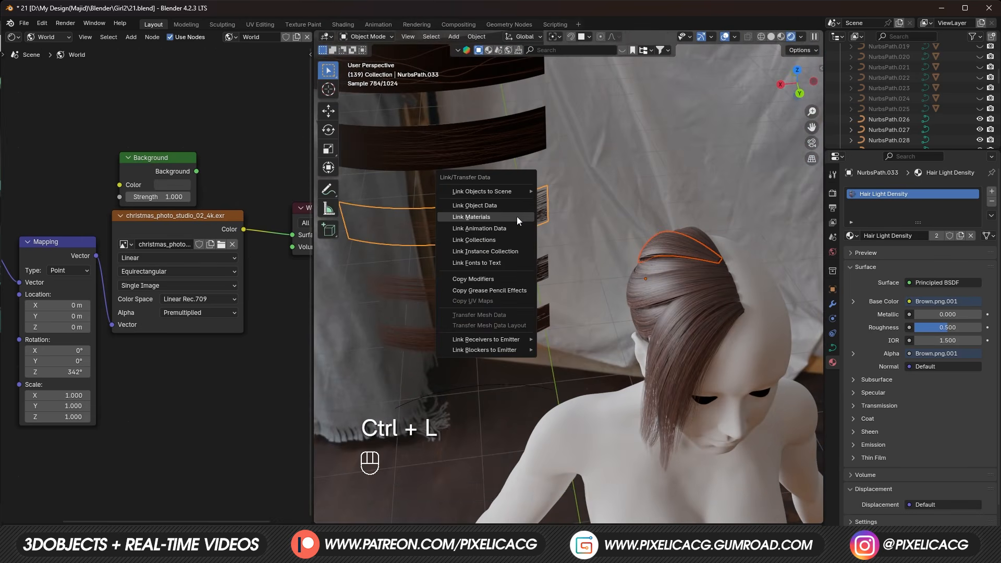
left_click(517, 219)
Step: Reshape the light-density duplicate by moving its end point and outer control point to follow the hair at the crown
scroll(715, 274, "up", 3)
middle_click_drag(715, 274, 600, 318, "shift")
scroll(599, 318, "up", 2)
key("Tab")
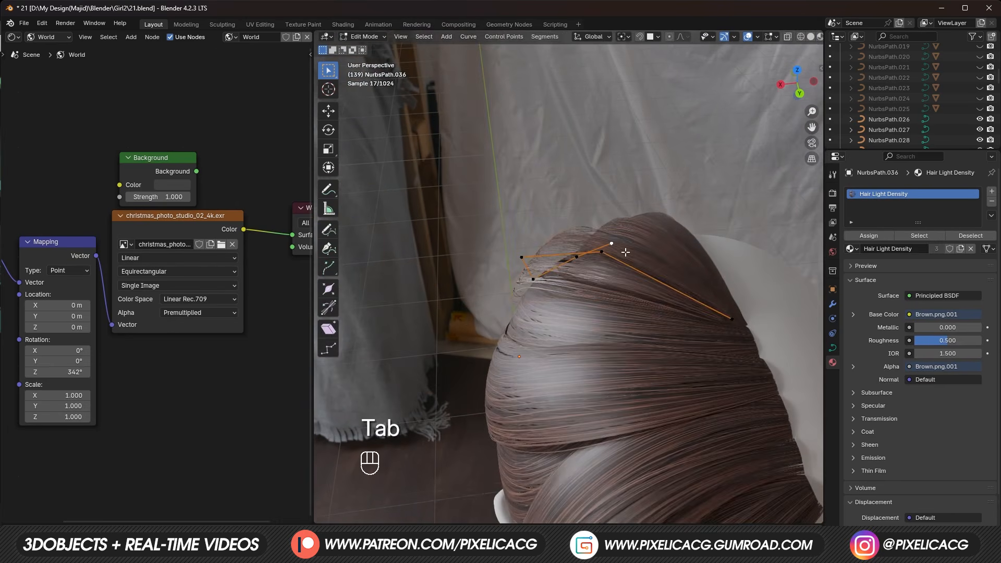
middle_click_drag(625, 253, 621, 265)
key("g")
left_click(633, 270)
left_click(504, 265)
key("g")
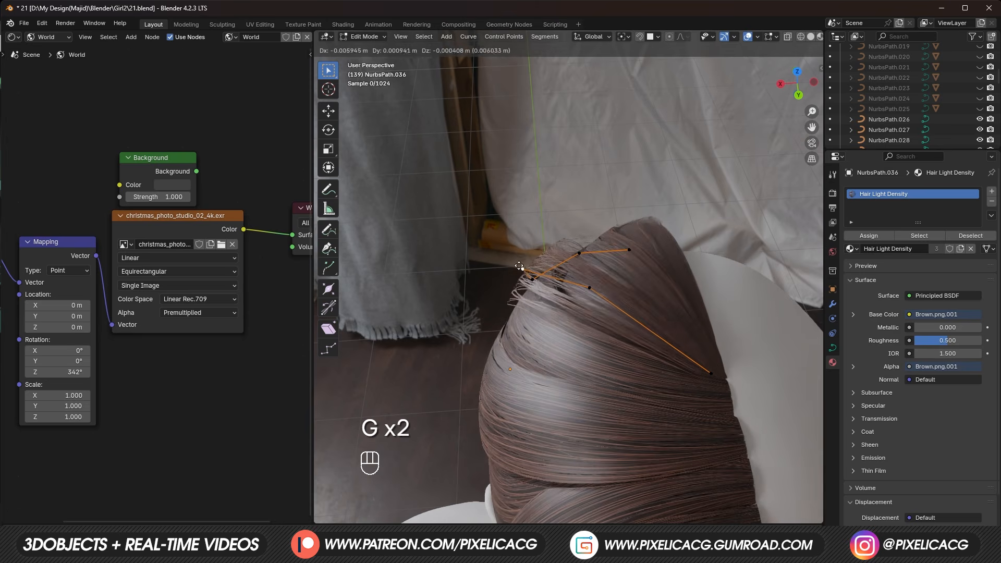
left_click(552, 263)
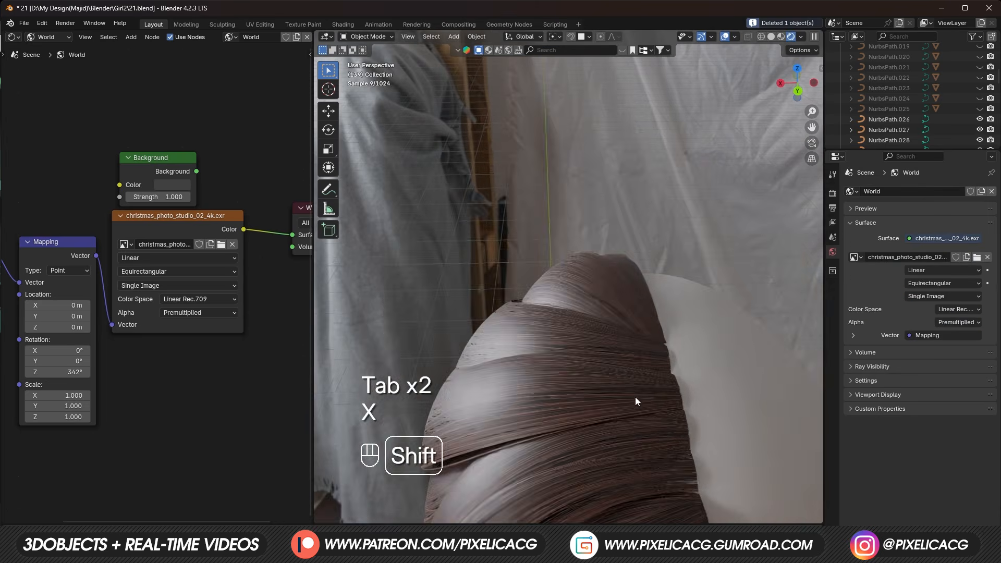
Step: Select the NurbsPath.042 hair card beside the parting and save the file
middle_click_drag(635, 397, 590, 265, "shift")
left_click(589, 265)
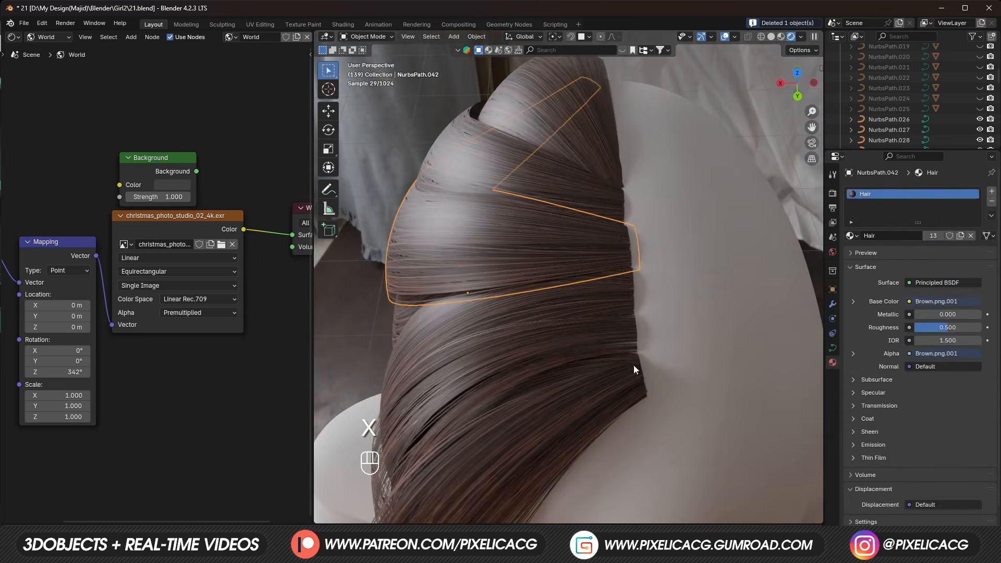
middle_click_drag(633, 364, 579, 317, "shift")
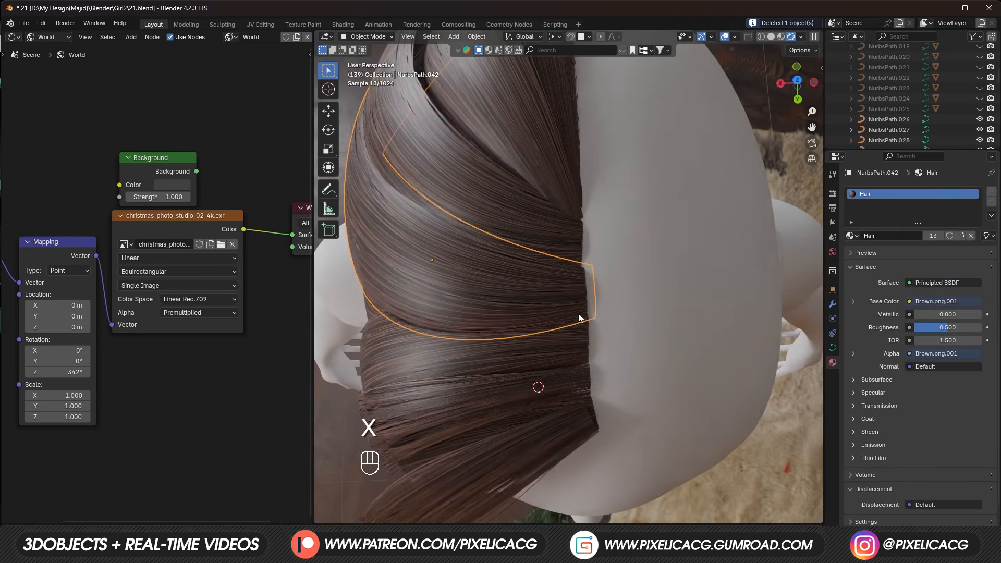
key("ctrl+s")
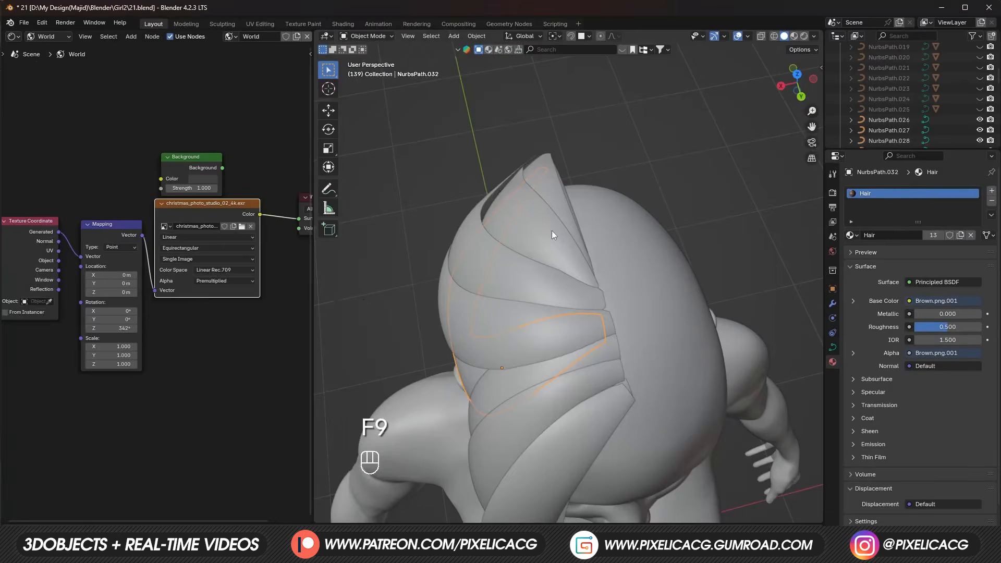
Step: Switch the shader editor from World to Object to show the Hair material of the NurbsPath.042 card
left_click_drag(551, 230, 527, 280, "alt")
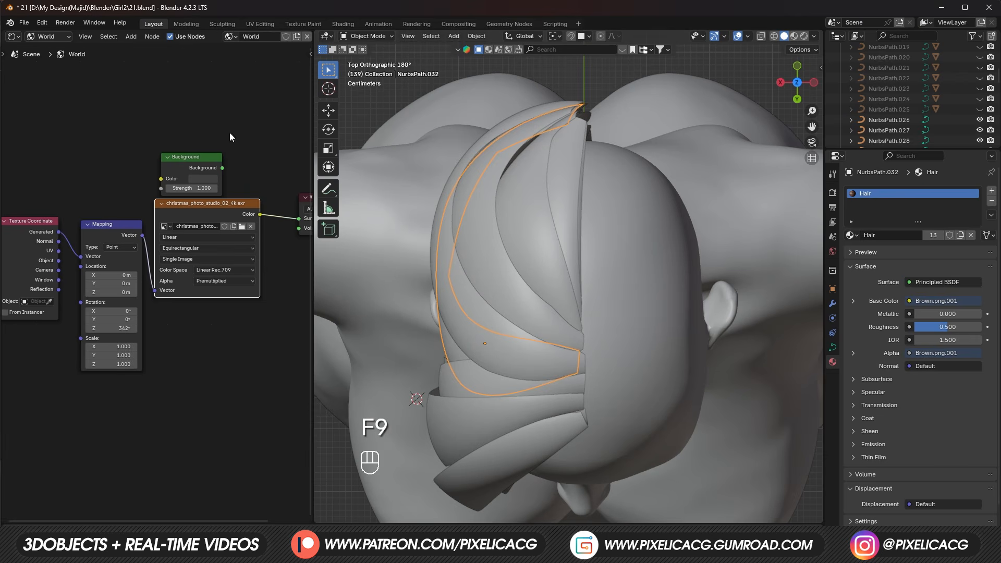
left_click(50, 62)
left_click_drag(469, 261, 526, 236, "alt")
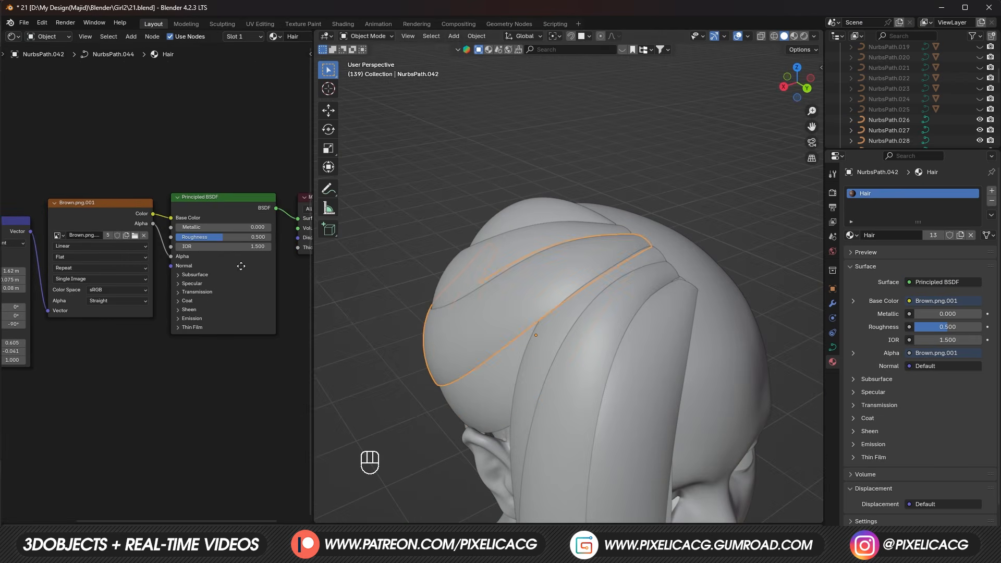
Step: Duplicate the Brown.png.001 texture node with its Mapping link kept, and load HairTransition.jpg into the copy
middle_click_drag(113, 212, 157, 161)
key("ctrl+shift+d")
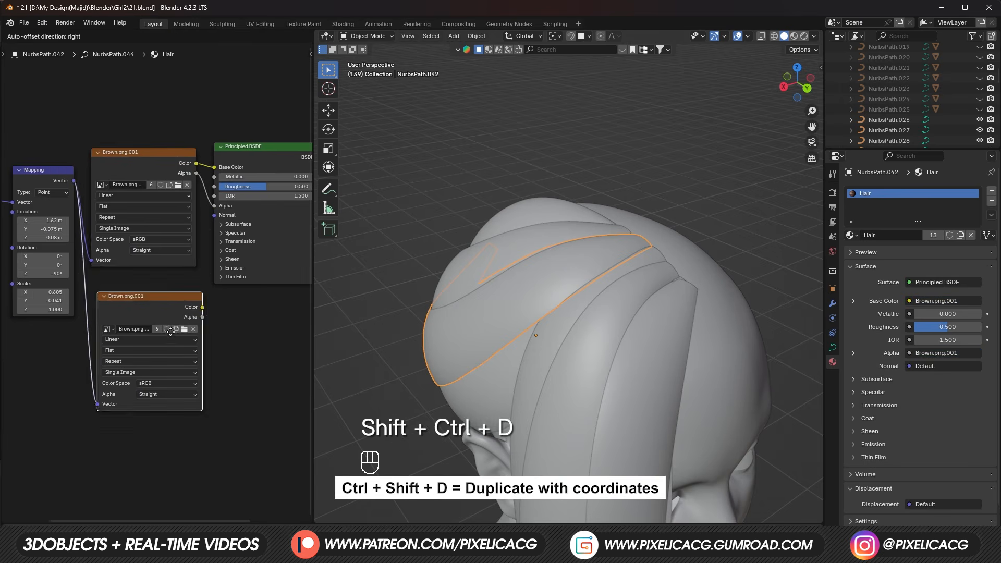
left_click(170, 334)
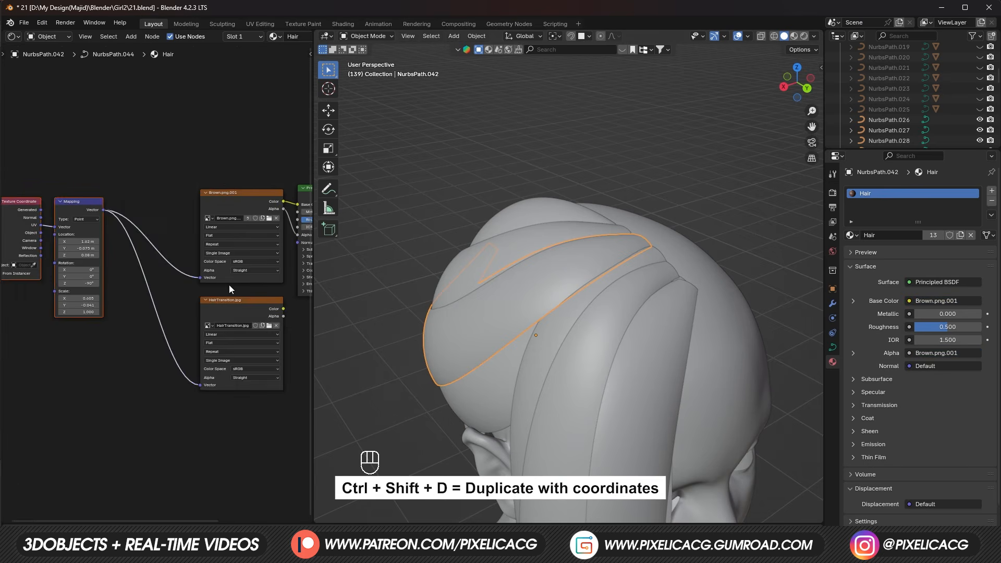
Step: Move the HairTransition.jpg and Brown.png.001 texture nodes away from the Principled BSDF to make room between them
left_click_drag(230, 300, 161, 294)
middle_click_drag(201, 314, 116, 312)
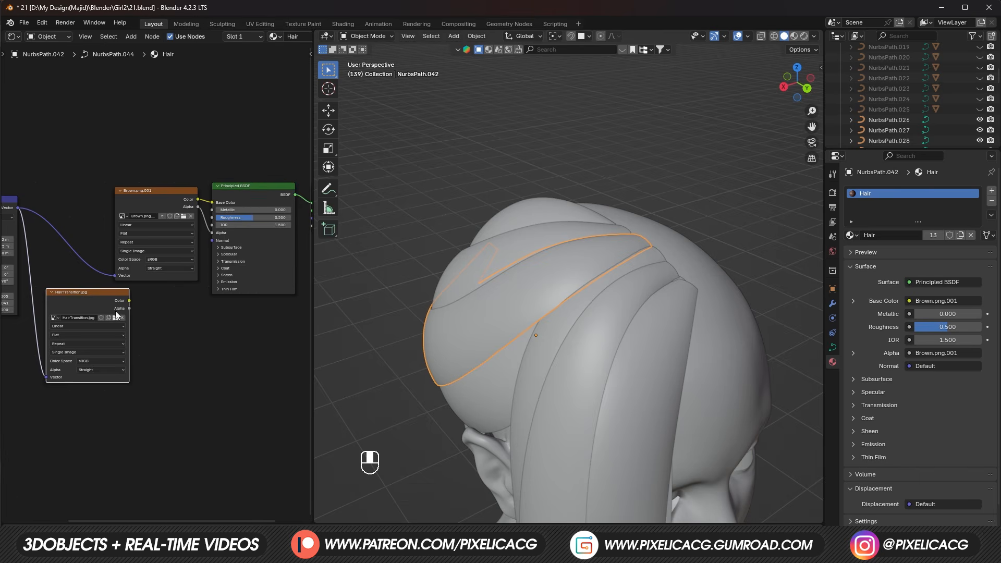
left_click_drag(165, 209, 113, 198)
Step: Add a Mix Color node that blends the Brown.png.001 alpha (A) with the HairTransition.jpg color (B) into the Principled BSDF's Alpha
key("shift+a")
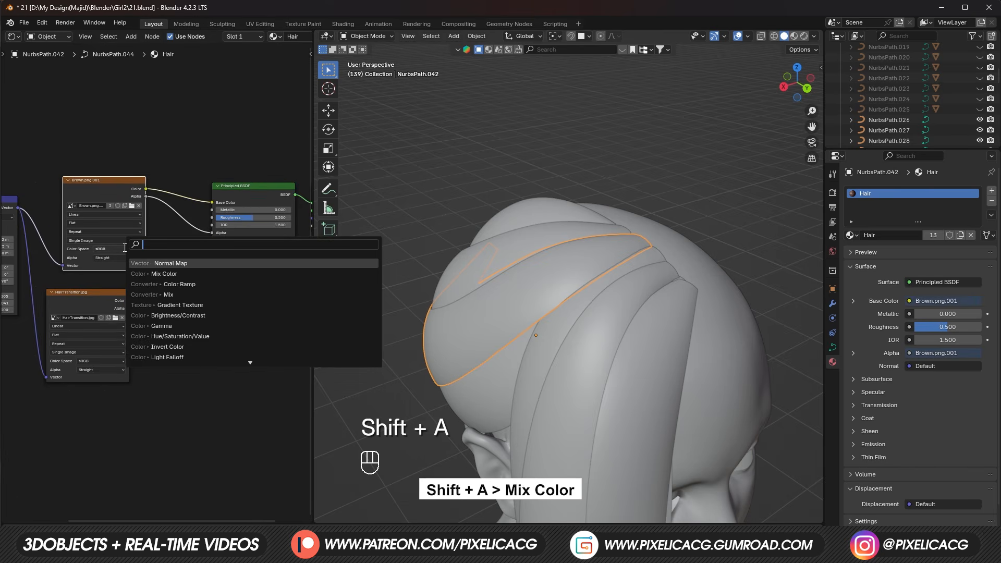
key("Down")
key("Return")
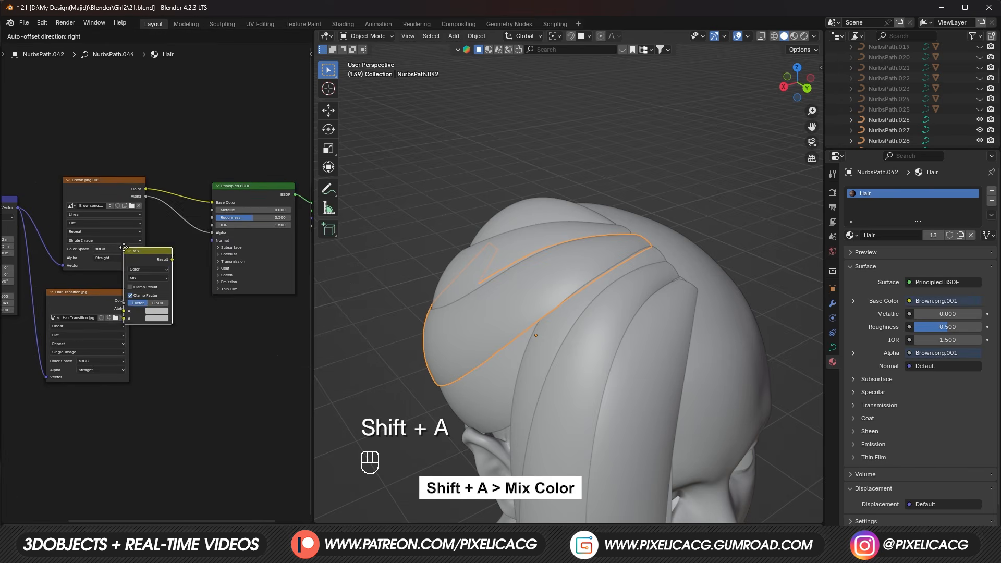
left_click(178, 234)
left_click_drag(168, 290, 165, 290)
scroll(166, 290, "up", 2)
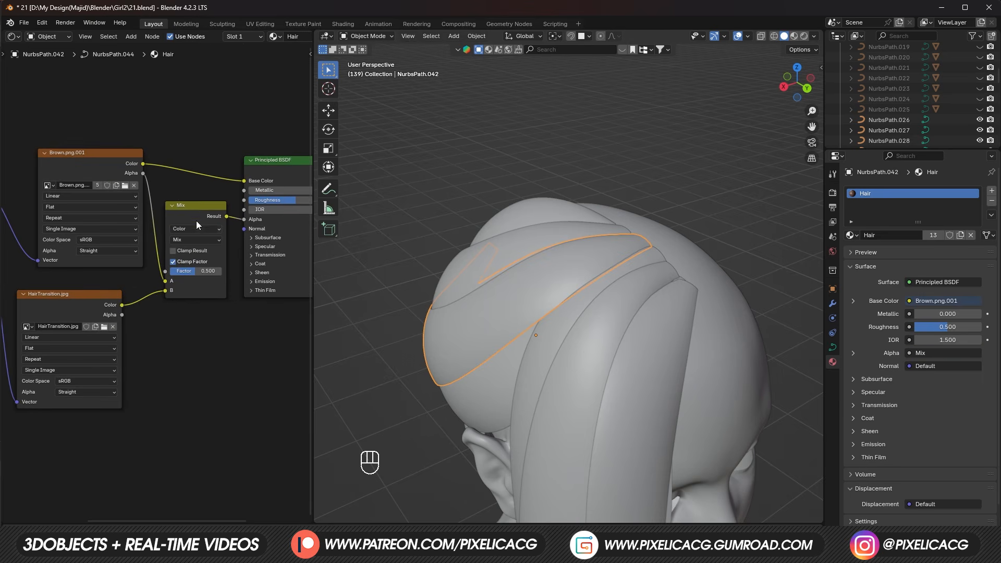
Step: Switch the viewport to Material Preview shading
key("z")
key("2")
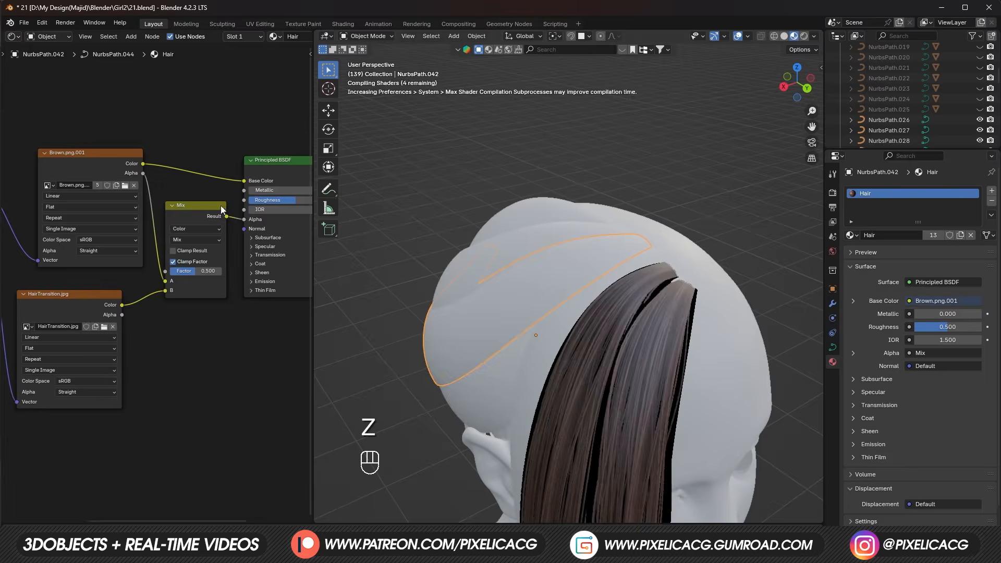
Step: Preview the Mix node's output on the hair, set its blend mode to Multiply and its factor to about 0.767
left_click(203, 212, "ctrl+shift")
middle_click_drag(538, 289, 570, 333)
scroll(571, 335, "up", 2)
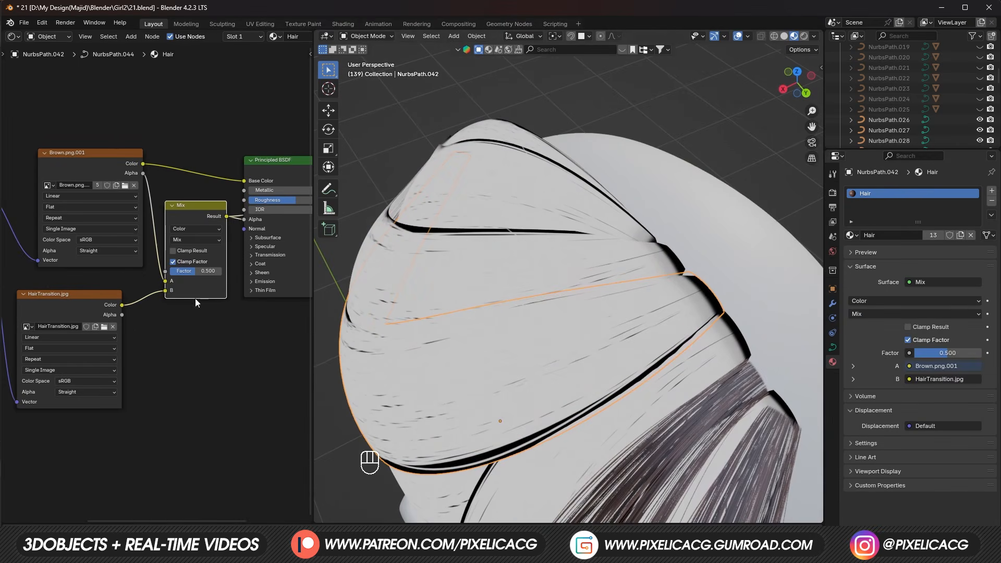
middle_click_drag(322, 308, 494, 321)
left_click_drag(197, 272, 170, 272)
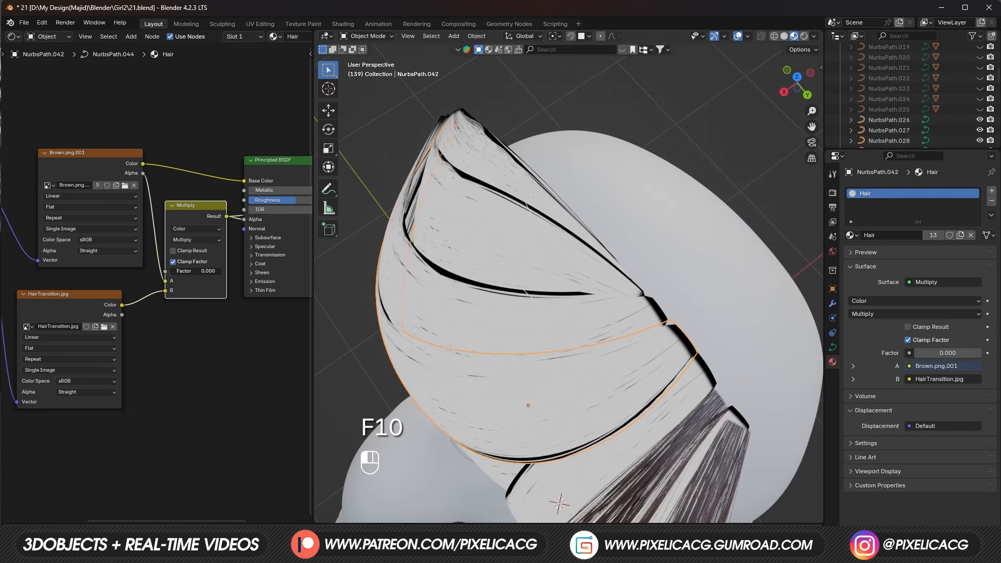
Step: Switch the viewport to Rendered shading and reconnect the Principled BSDF to the material output
key("z")
left_click(737, 245)
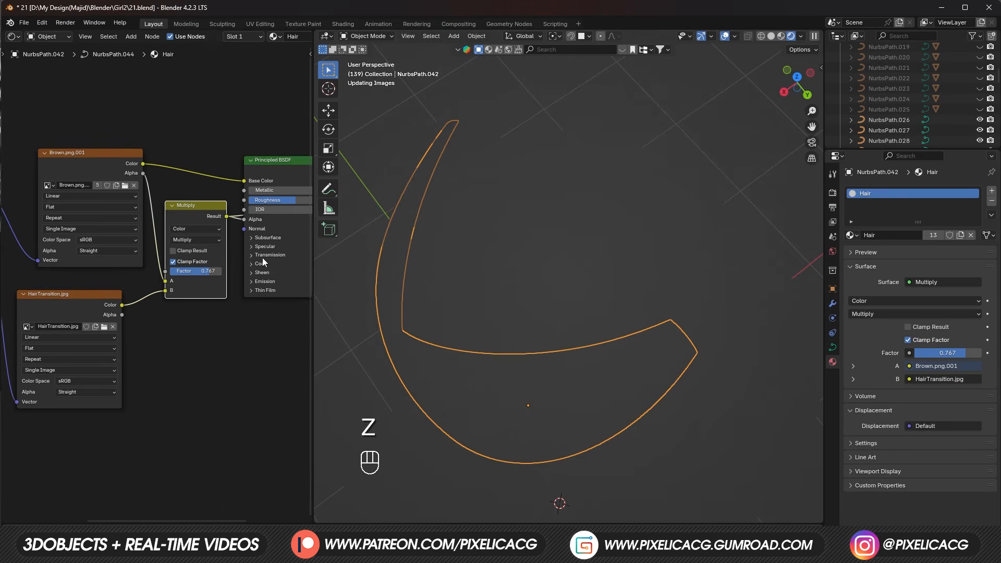
middle_click_drag(276, 235, 186, 248)
left_click(215, 181, "ctrl+shift")
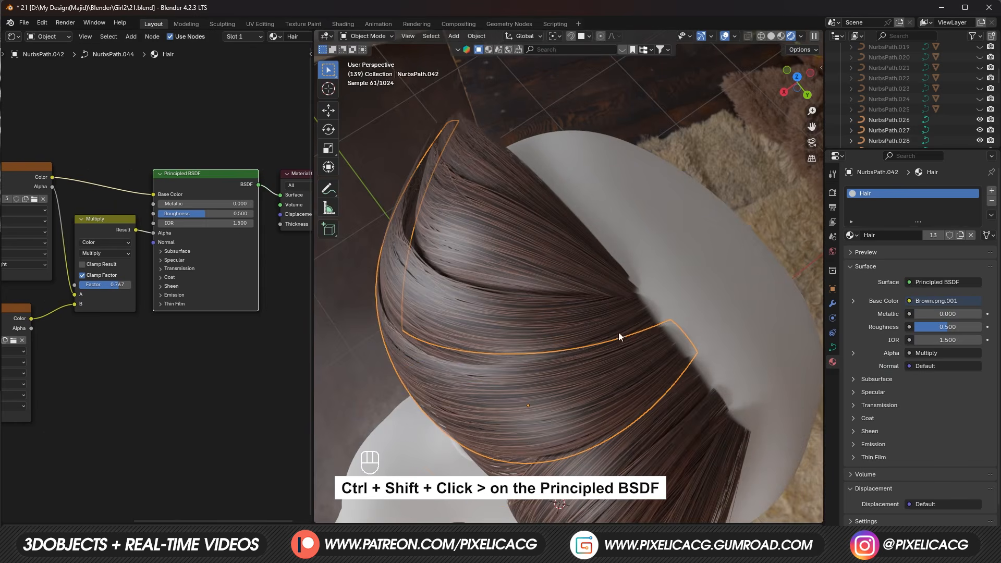
Step: Reposition a middle control point of the Hair Light Density card that runs down from the crown
middle_click_drag(618, 331, 571, 308)
key("g")
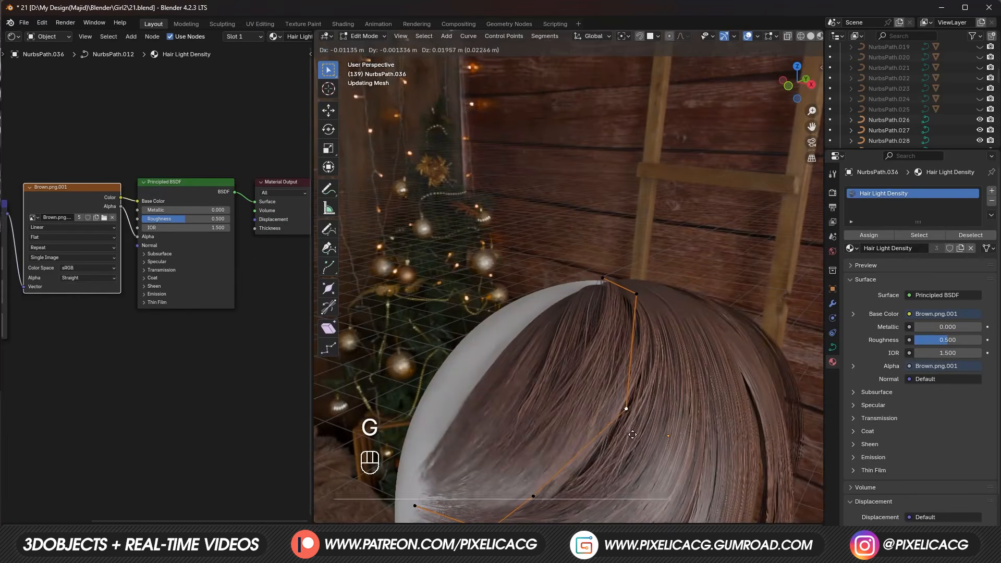
left_click(632, 435)
Step: Change the Shader Editor area to an Image Editor and open the ponytail reference photo in it
left_click(14, 37)
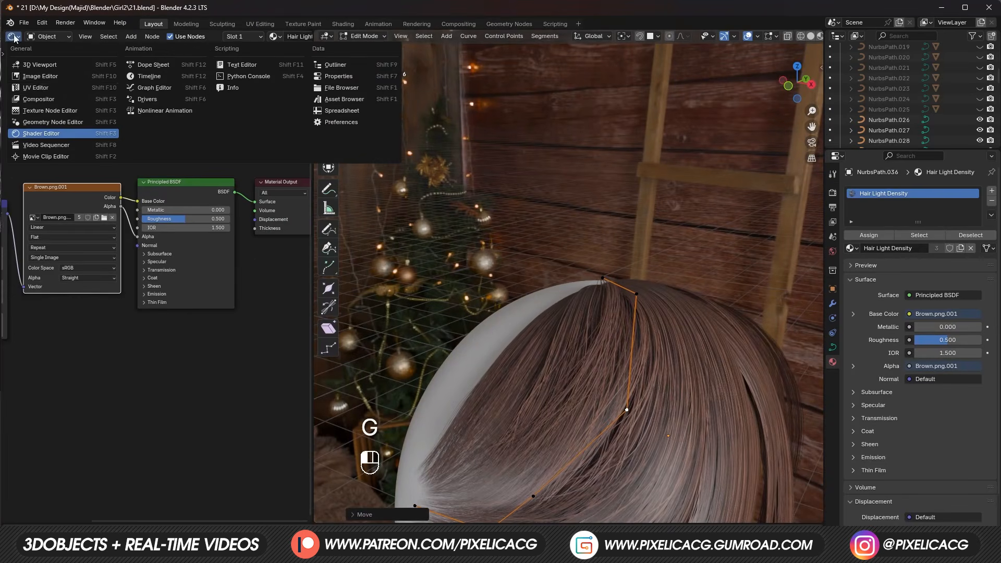
left_click(36, 90)
key("alt+o")
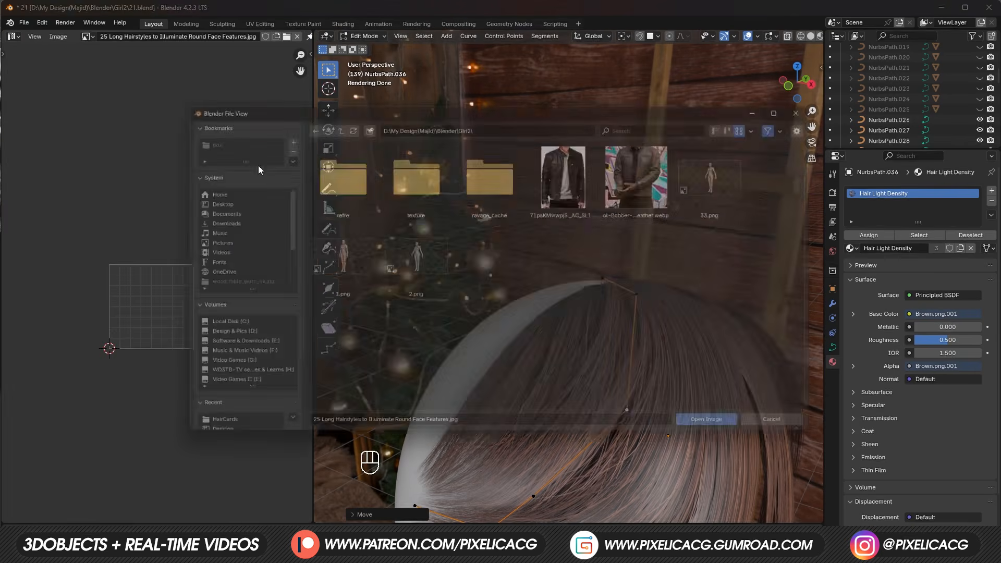
double_click(404, 174)
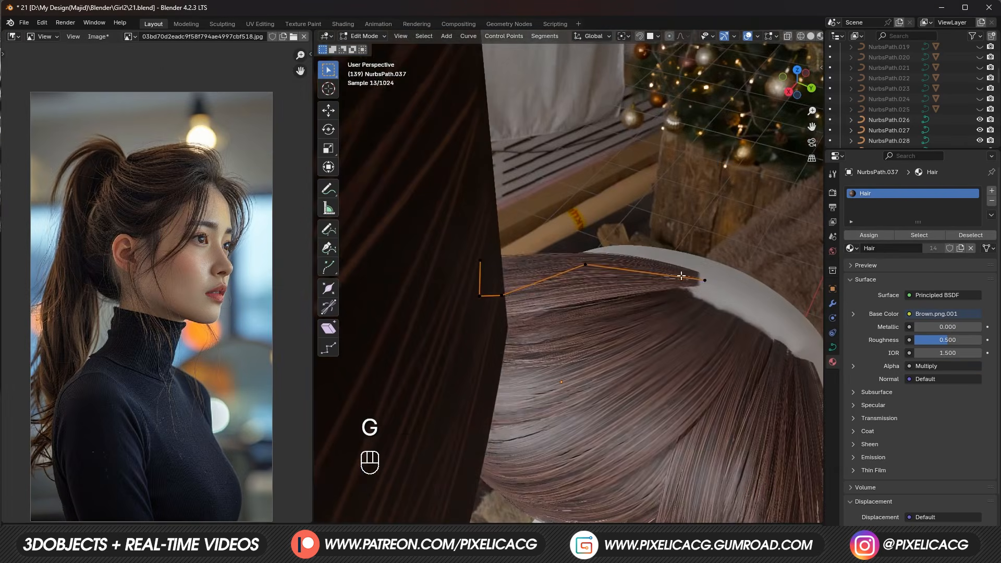
Step: Move the front end control point of the top crown hair card to fit the hairline
key("g")
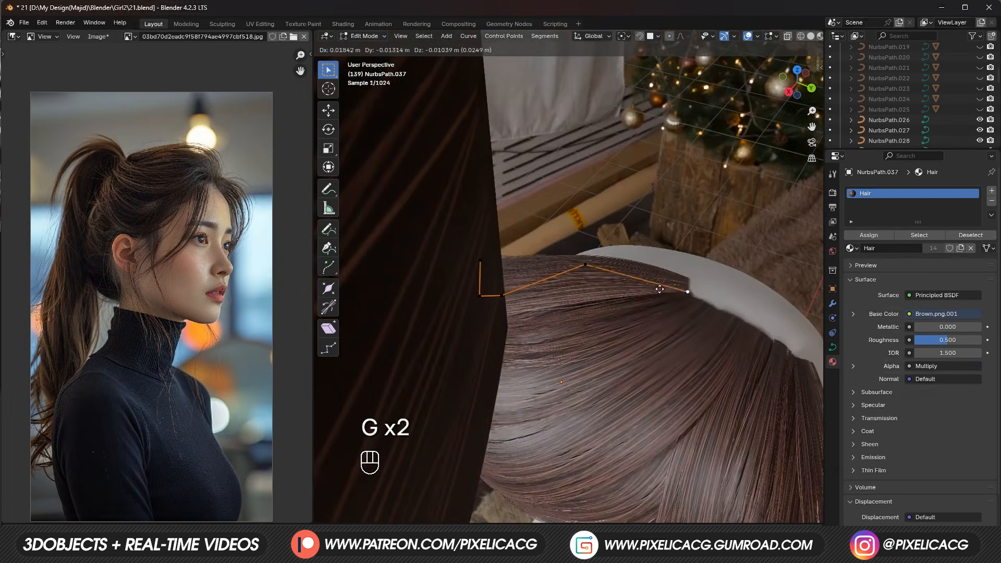
left_click(658, 286)
middle_click_drag(656, 288, 549, 334)
key("g")
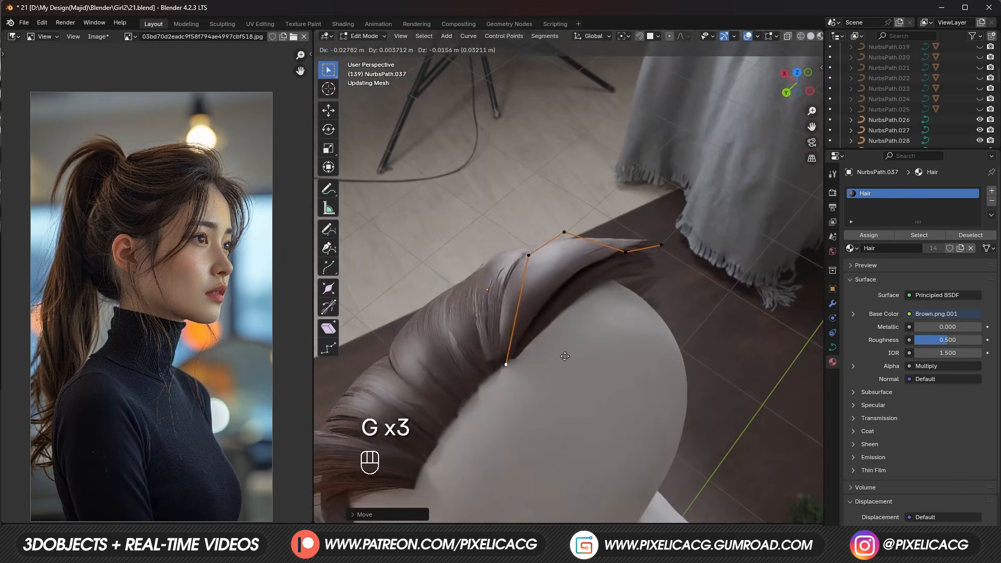
key("Tab")
Step: Link the Hair Light Density material from the sample strand to the top crown card
scroll(418, 299, "down", 6)
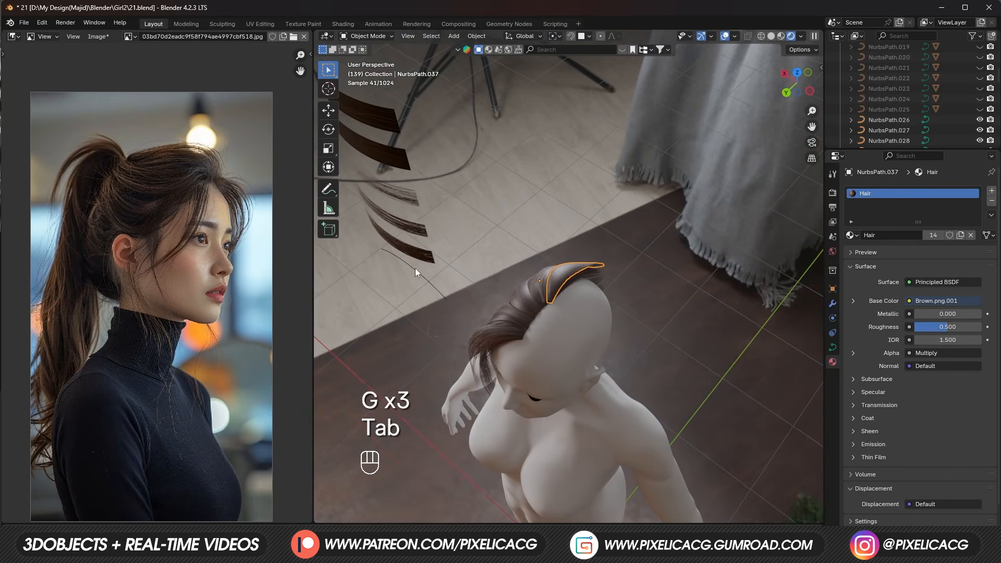
left_click(417, 198, "shift")
scroll(515, 282, "up", 5)
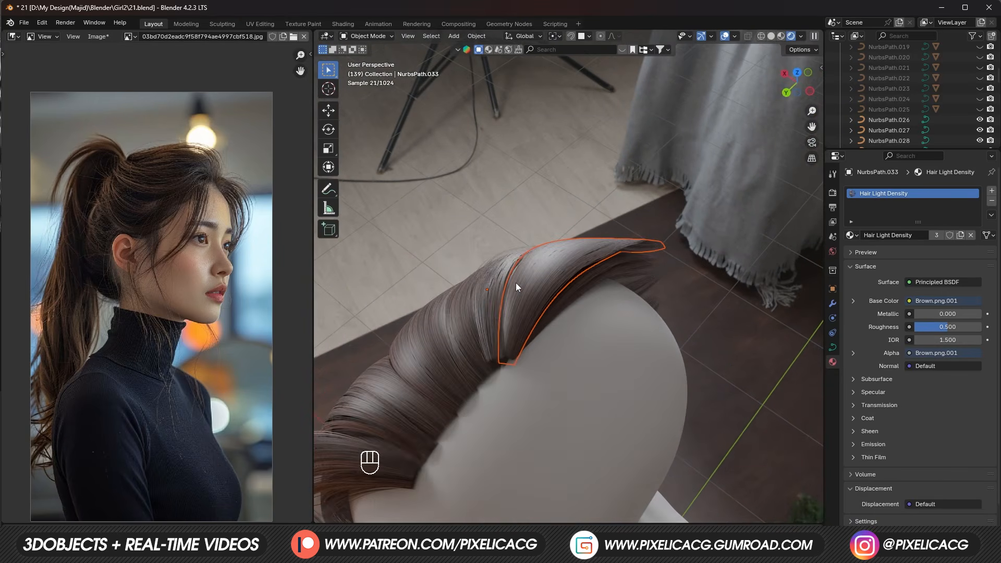
key("ctrl+l")
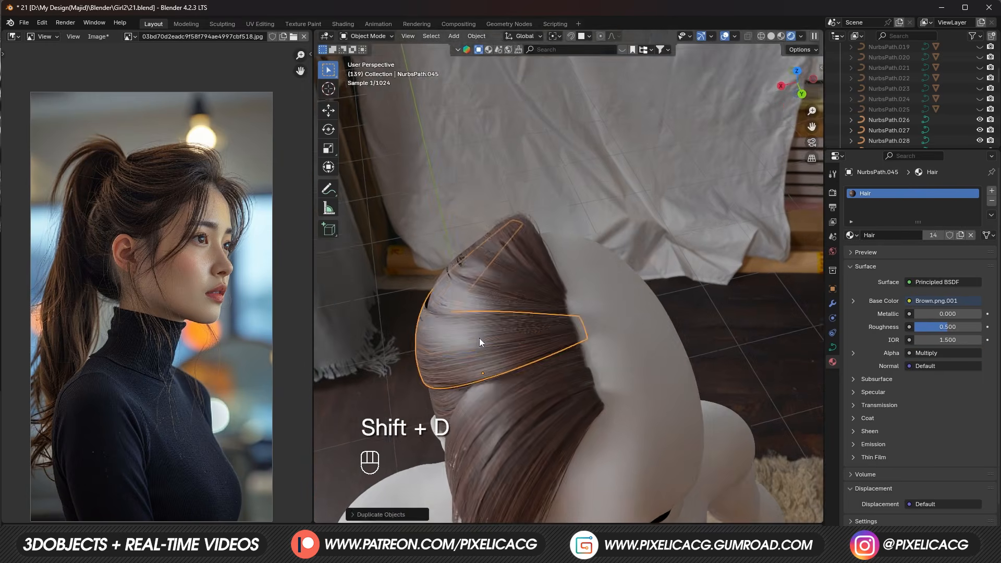
Step: Reshape the duplicated crown card by moving and tilting its control points around the back of the head
key("Tab")
middle_click_drag(479, 338, 472, 354)
key("g")
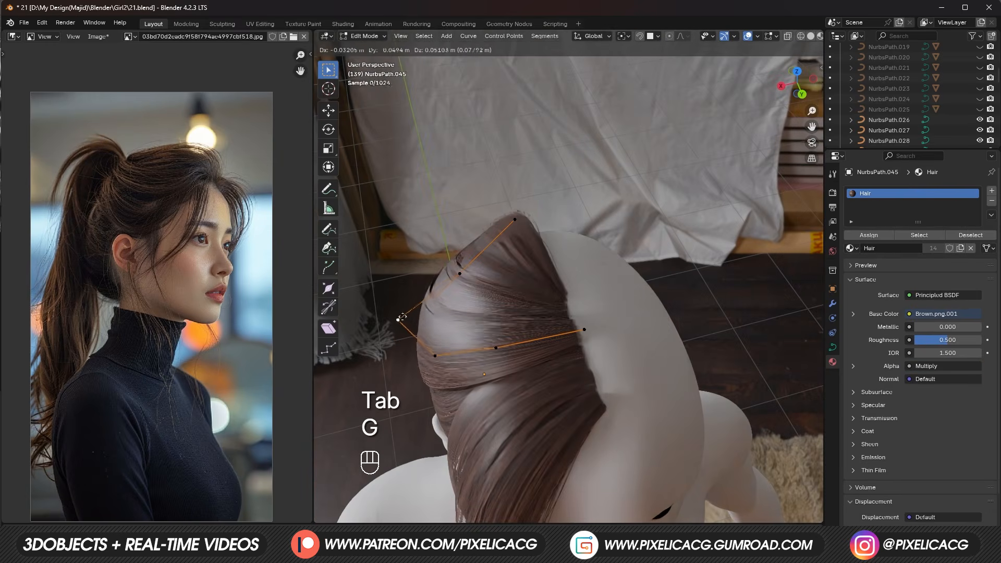
left_click(402, 303)
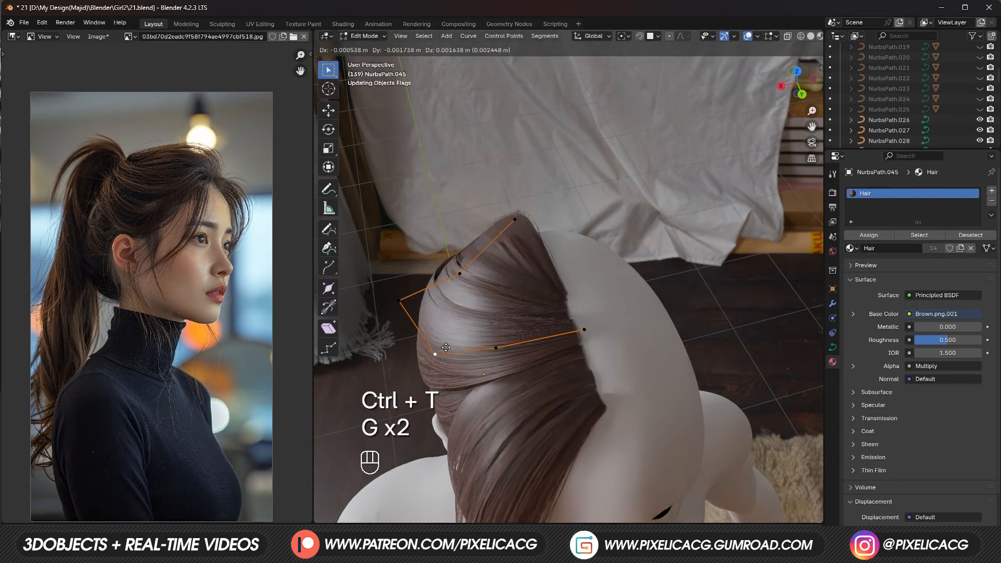
key("Tab")
Step: Link the Hair Light Density material from the top crown card to the duplicated crown card
scroll(467, 346, "down", 4)
left_click(537, 238, "shift")
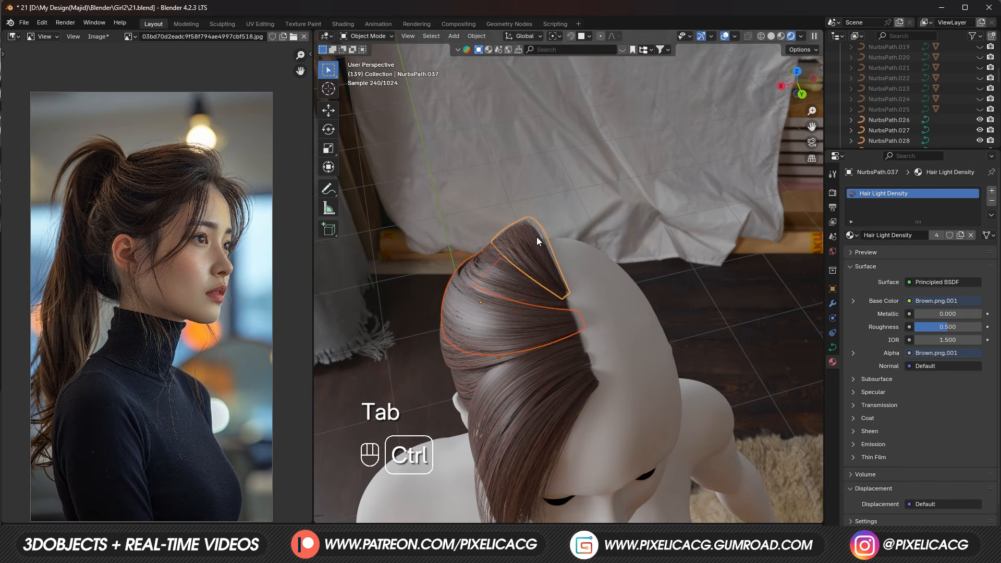
key("ctrl+l")
left_click(537, 237)
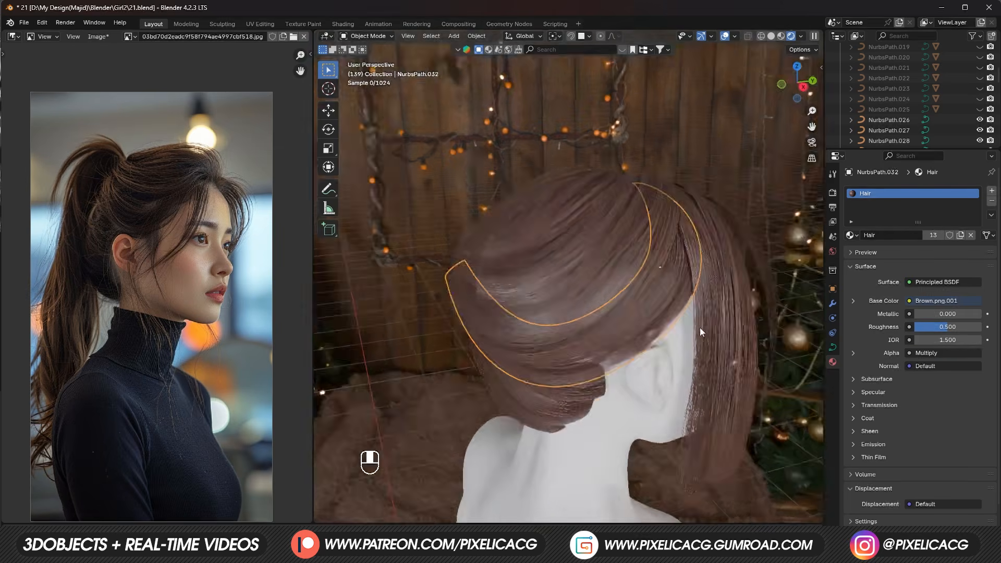
Step: Duplicate the side card above the ear, give it Hair Light Density, and reposition its control points along the head
key("shift+d")
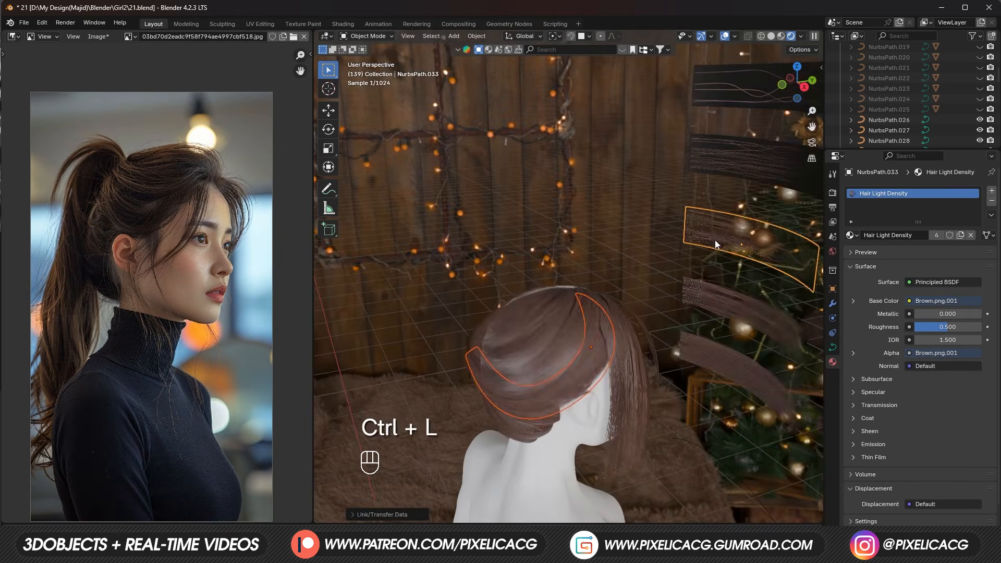
key("Tab")
key("g")
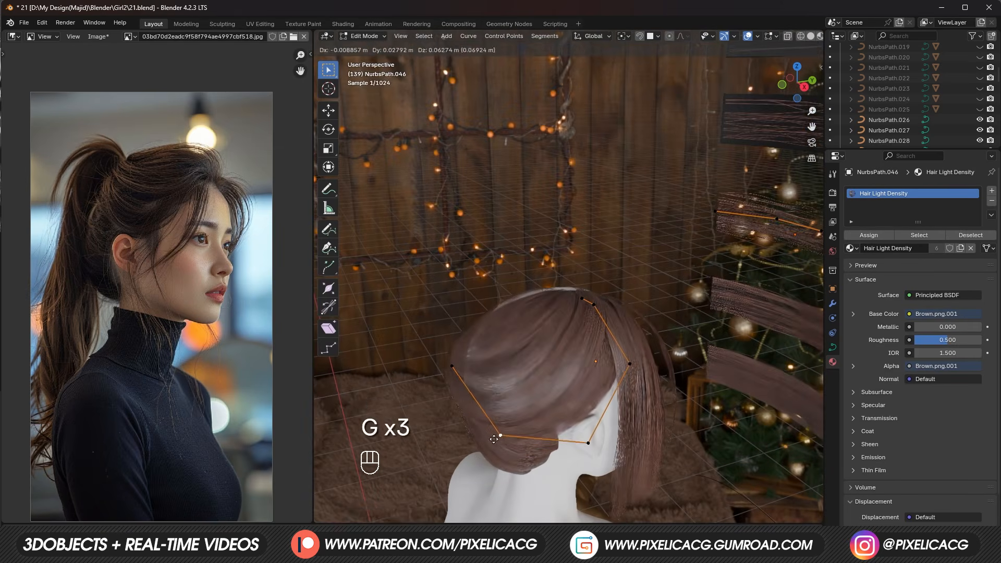
key("KP_3")
key("g")
key("ctrl+z")
key("g")
left_click(518, 365)
key("g")
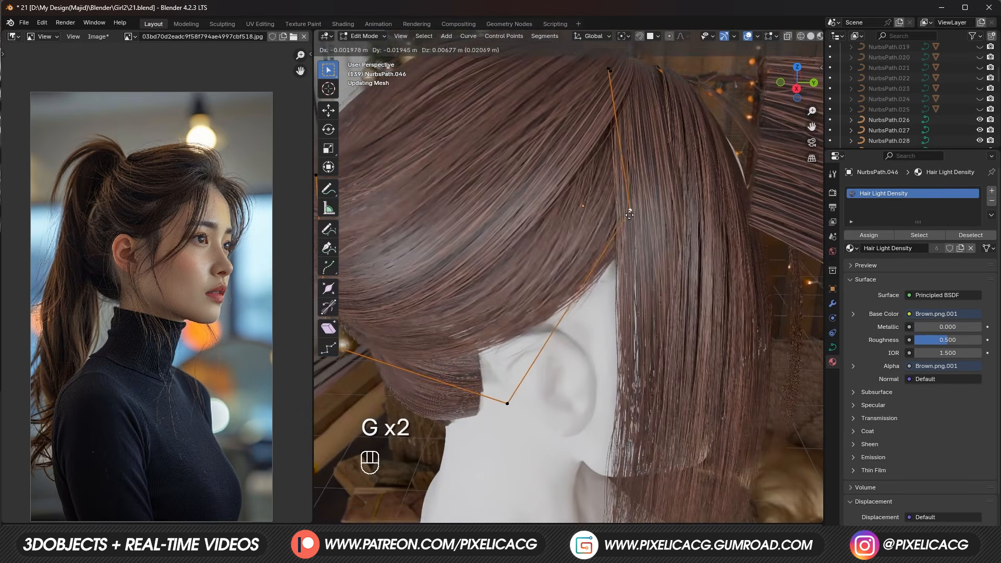
Step: Scale the radius at the control points of the duplicated side card to adjust its width
key("alt+s")
left_click(521, 394)
key("alt+s")
key("alt+s")
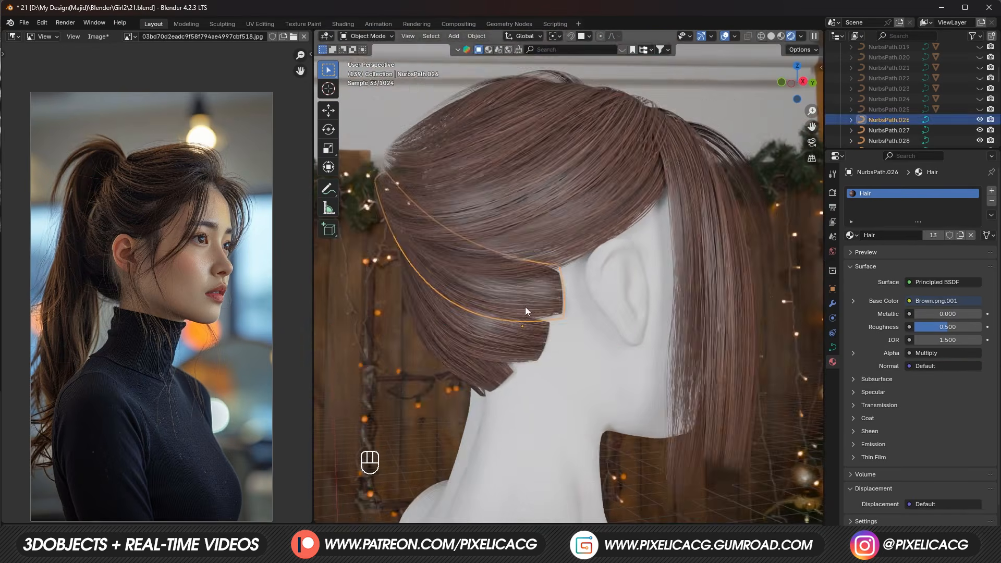
Step: Duplicate the hair card behind the ear and offset the copy slightly along the X axis
key("ctrl+z")
key("shift+d")
key("g")
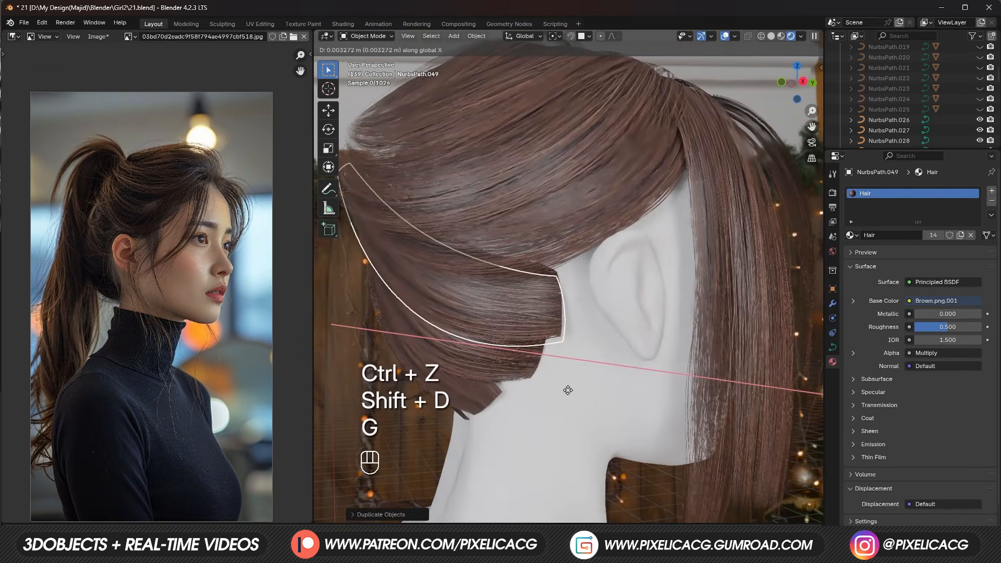
Step: Link the Hair very light density material from the sample strand to the copied card behind the ear
scroll(469, 303, "down", 4)
middle_click_drag(445, 283, 415, 383, "shift")
left_click(692, 61, "shift")
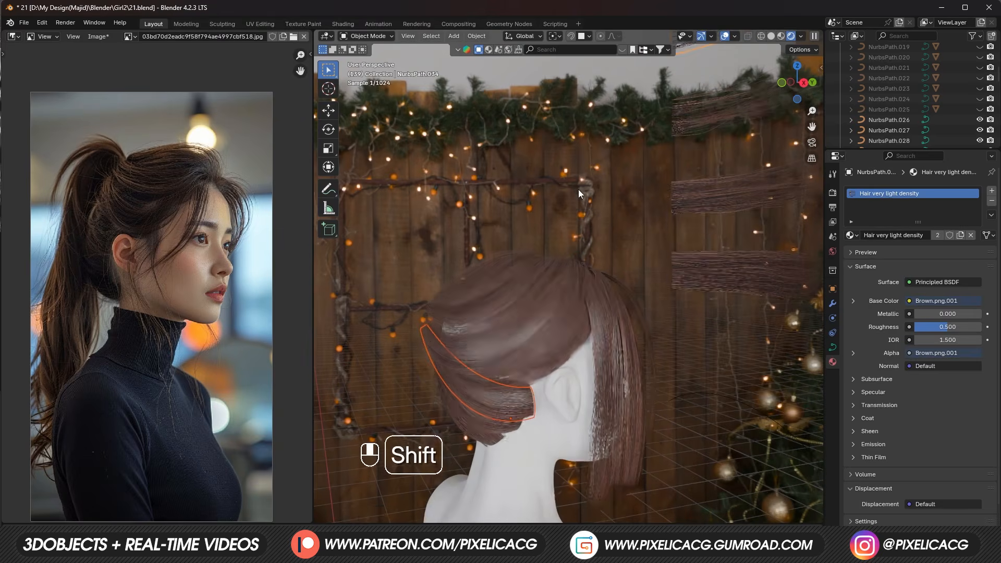
key("ctrl+l")
left_click(577, 189)
Step: Edit the copied card behind the ear and move one of its control points along the X axis
left_click(514, 402)
scroll(513, 428, "up", 5)
key("Tab")
left_click(594, 339)
key("g")
key("x")
middle_click_drag(558, 318, 483, 317)
left_click(537, 347)
Step: Reposition the copied card's end point near the ear and the control point next to it
key("KP_Decimal")
left_click(689, 320)
key("g")
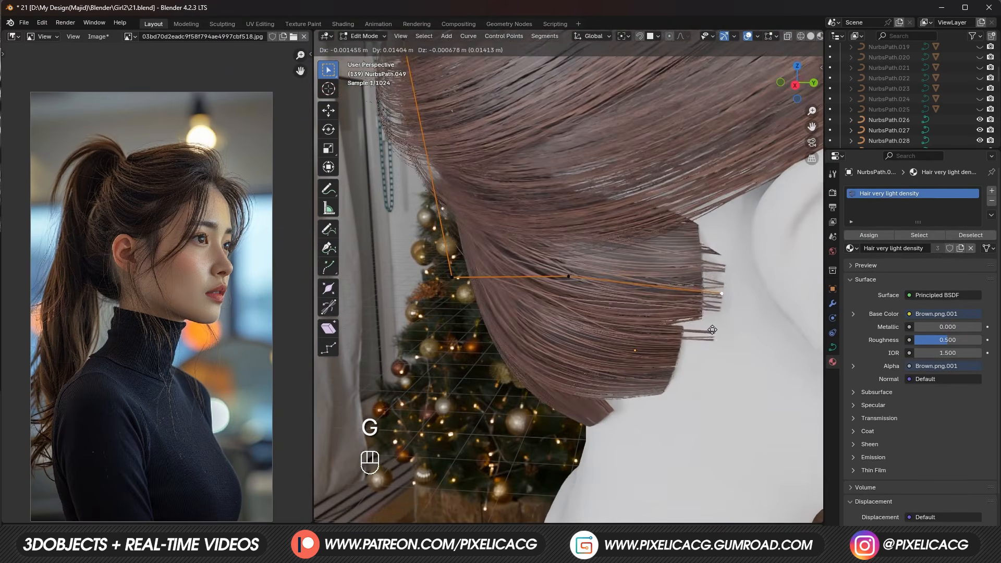
left_click(710, 331)
left_click(569, 277)
key("g")
left_click(566, 282)
middle_click_drag(566, 313, 614, 298)
key("g")
left_click(582, 331)
Step: Tilt and nudge the control point next to the copied card's ear-side end so the card follows the head
key("ctrl+t")
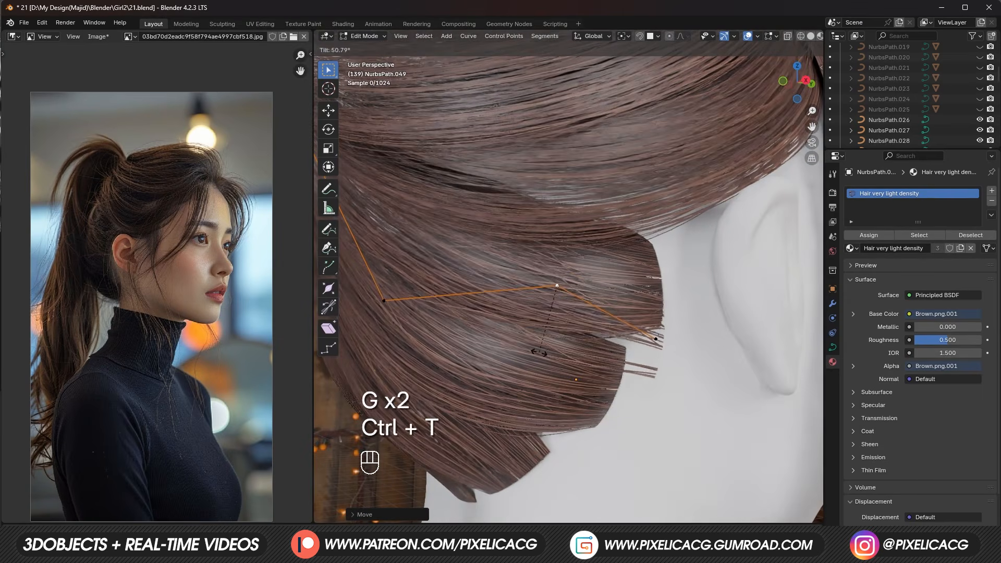
left_click(533, 352)
key("g")
left_click(542, 358)
key("ctrl+t")
left_click(592, 352)
Step: Move the copied card's ear-side end point and scale its radius to blend the loose hair ends
left_click(670, 348)
key("g")
left_click(668, 345)
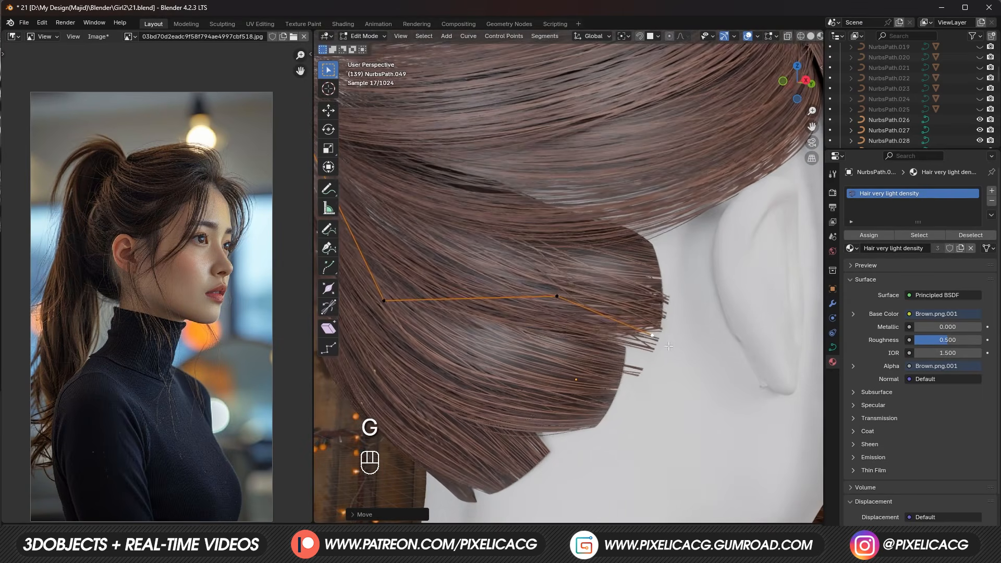
key("alt+s")
key("g")
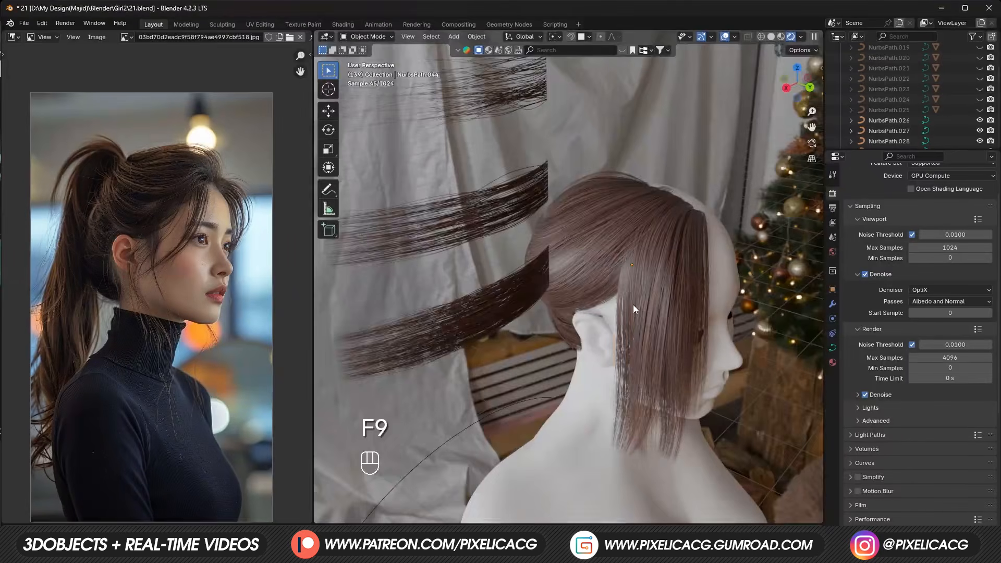
Step: Edit the long side strand hanging in front of the ear and move its lower control points toward the back of the head
key("Tab")
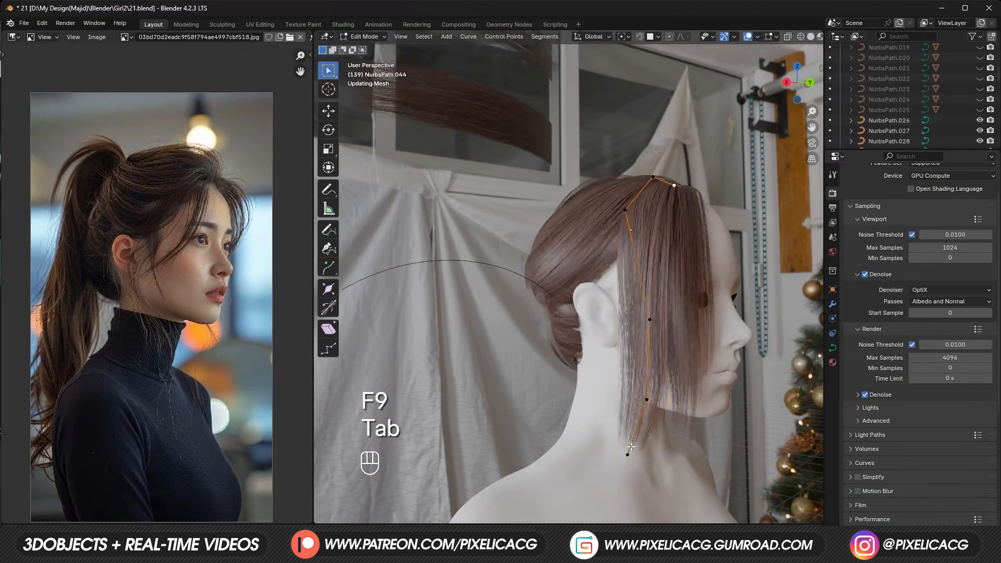
left_click(511, 271)
middle_click_drag(514, 274, 614, 293)
key("g")
left_click(602, 305)
key("g")
left_click(644, 309)
Step: Scale the radius at the side strand's control points to change the card's width
key("alt+s")
left_click(622, 311)
left_click(601, 300)
key("alt+s")
left_click(594, 302)
left_click(600, 293)
Step: Reposition the side strand's control points so the card sweeps back above the ear
key("g")
left_click(576, 292)
left_click(555, 297)
key("g")
left_click(545, 276)
left_click(632, 307)
key("g")
left_click(633, 319)
Step: Refine the swept side strand's remaining control points, moving one along the X axis to fit the head
scroll(614, 294, "up", 2)
left_click(662, 287)
key("g")
left_click(630, 298)
left_click(692, 297)
middle_click_drag(692, 298, 682, 330)
key("g")
key("x")
left_click(550, 345)
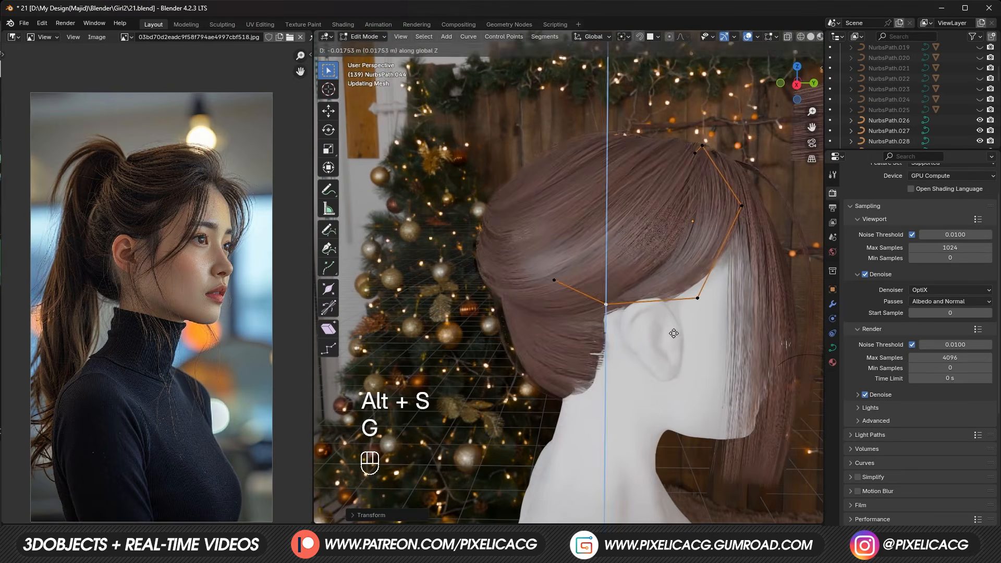
Step: Lower the swept strand's control point above the ear along the Z axis
key("g")
middle_click(554, 295)
middle_click_drag(557, 307, 639, 347)
left_click(548, 295)
Step: Adjust the control points of the thin strand hanging beside the face and finish editing it
left_click(646, 355)
key("g")
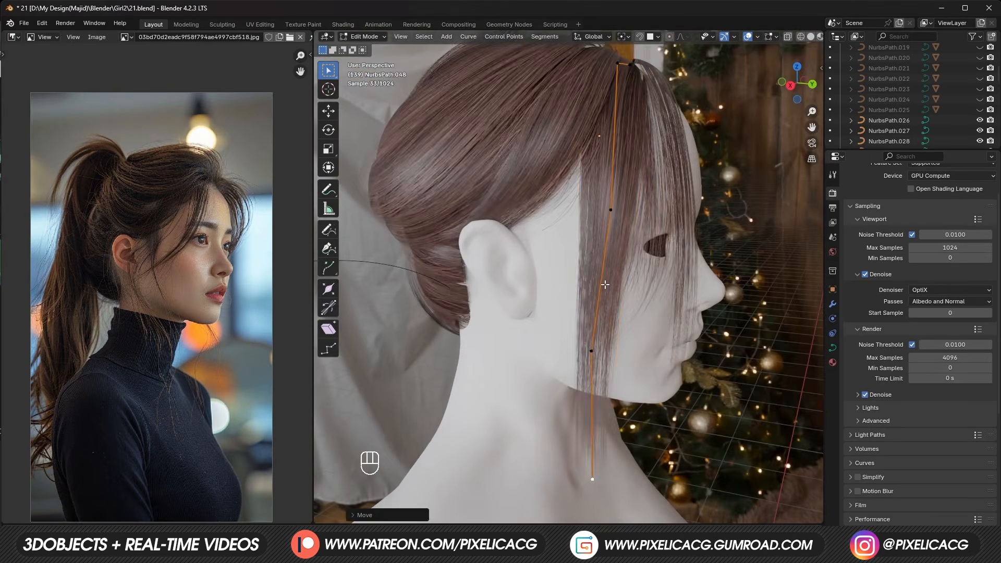
key("Tab")
middle_click_drag(593, 262, 543, 195)
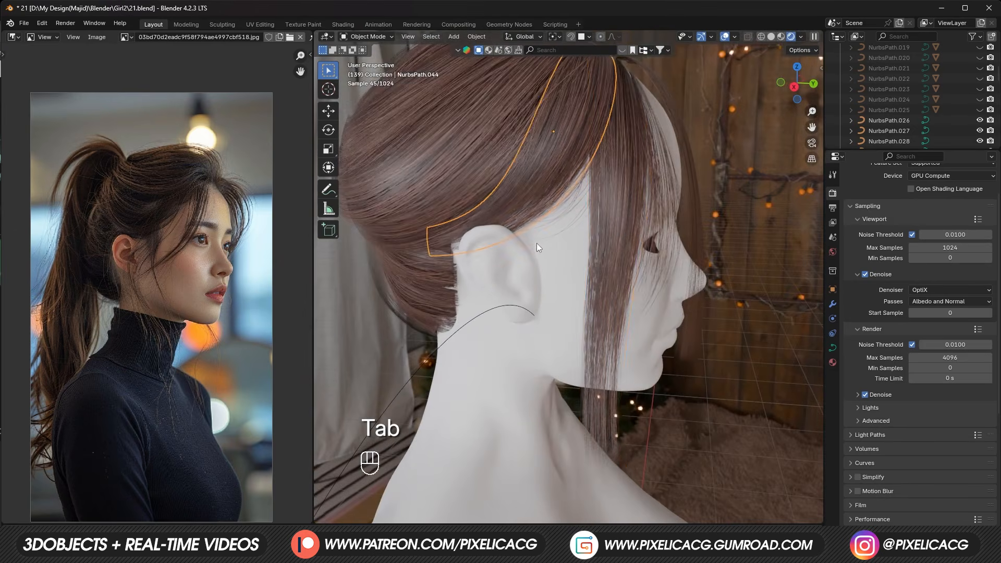
Step: Duplicate the strand hanging beside the face and move the copy about 0.093 m along the Y axis toward the ear
middle_click_drag(539, 247, 466, 179)
left_click(630, 240)
middle_click_drag(627, 244, 640, 239)
key("shift+d")
middle_click(615, 249)
key("y")
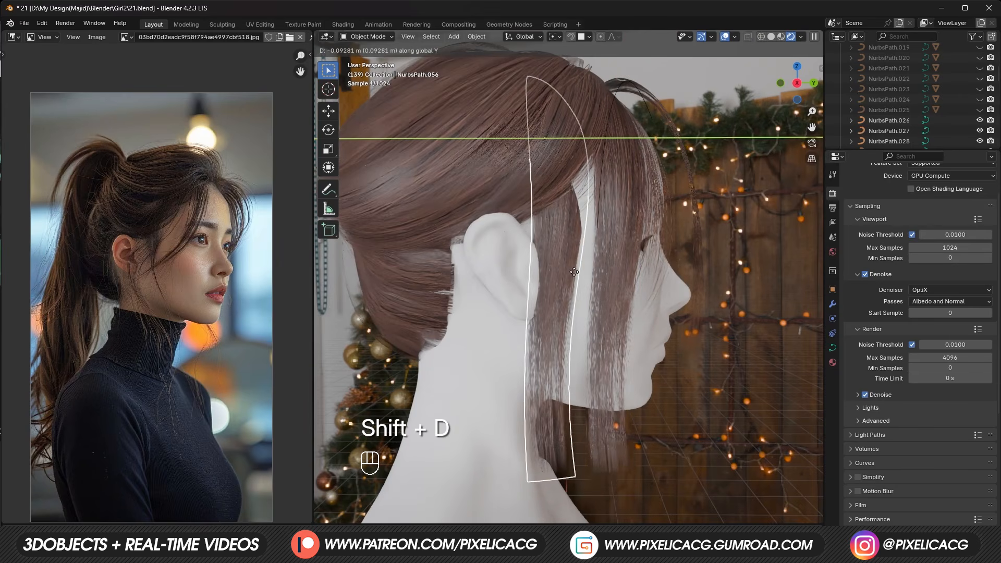
Step: Move the copied strand's lower end point along the X axis and save the file
key("Tab")
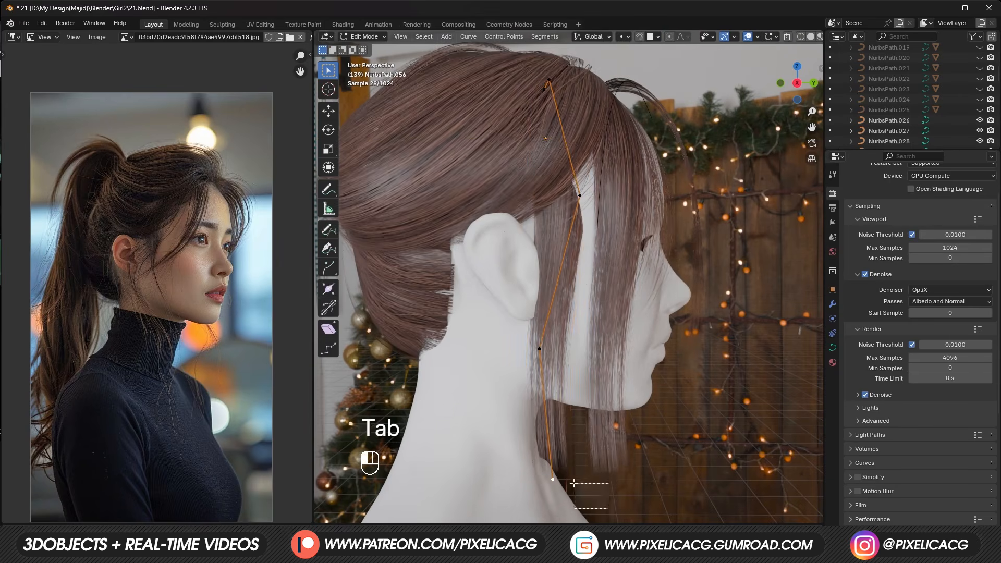
key("x")
left_click(509, 445)
middle_click_drag(509, 446, 485, 445)
key("ctrl+s")
Step: Move the copied strand's upper control point about 0.028 m along the negative X axis and tilt it
key("g")
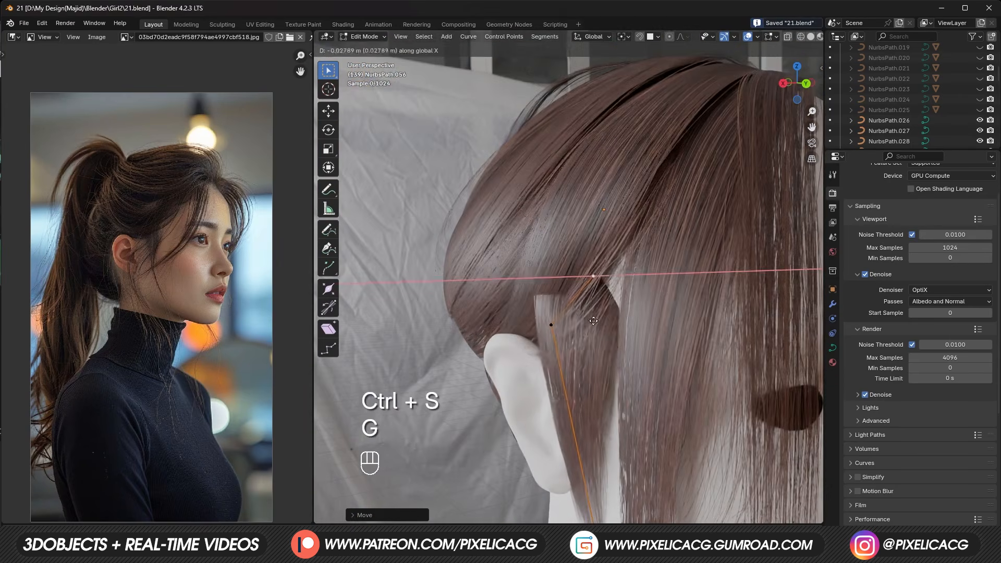
key("ctrl+t")
left_click(670, 287)
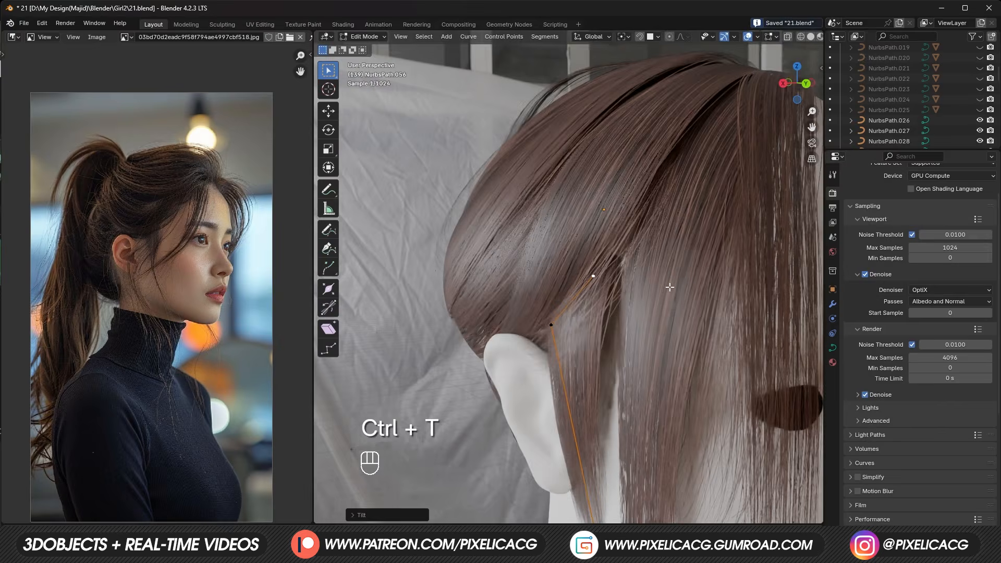
Step: Reposition the copied strand's control points so it hangs in front of the ear
middle_click_drag(670, 287, 696, 159, "shift")
key("g")
middle_click_drag(608, 252, 684, 281)
key("g")
key("g")
key("g")
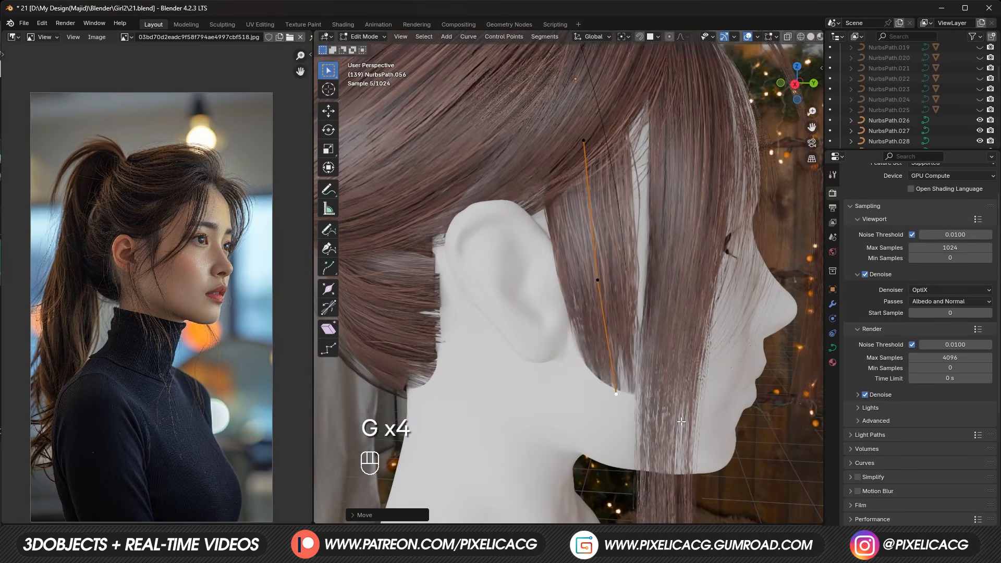
Step: Tilt the strand's lower end point, move it near the jaw and scale its radius
key("ctrl+t")
left_click(616, 394)
key("g")
left_click(638, 429)
key("alt+s")
middle_click_drag(620, 401, 608, 421)
Step: Move the strand's middle control point, shift its top point along the X axis and tilt the top point
left_click(603, 277)
key("g")
left_click(583, 136)
key("g")
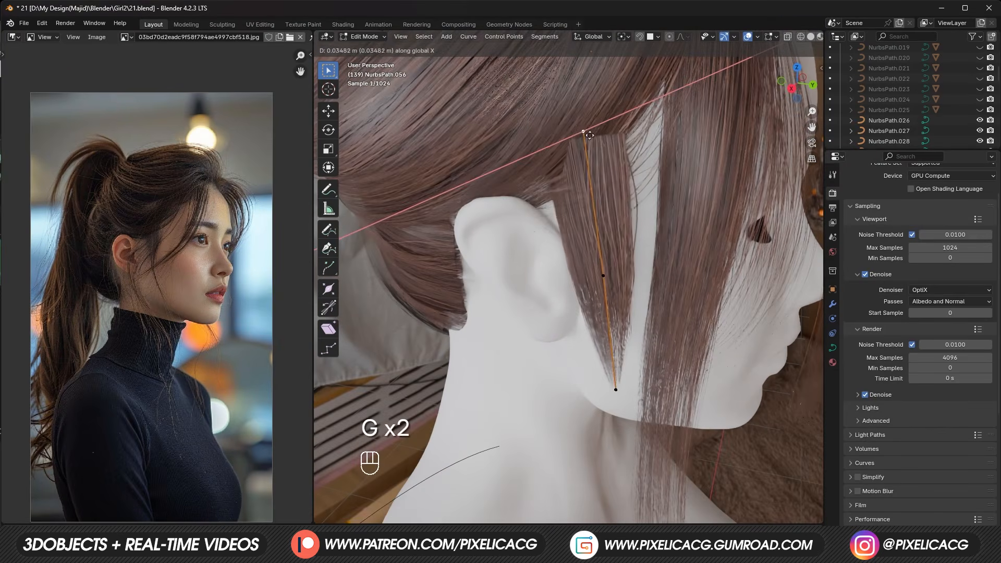
key("ctrl+t")
key("g")
left_click(651, 231)
key("ctrl+t")
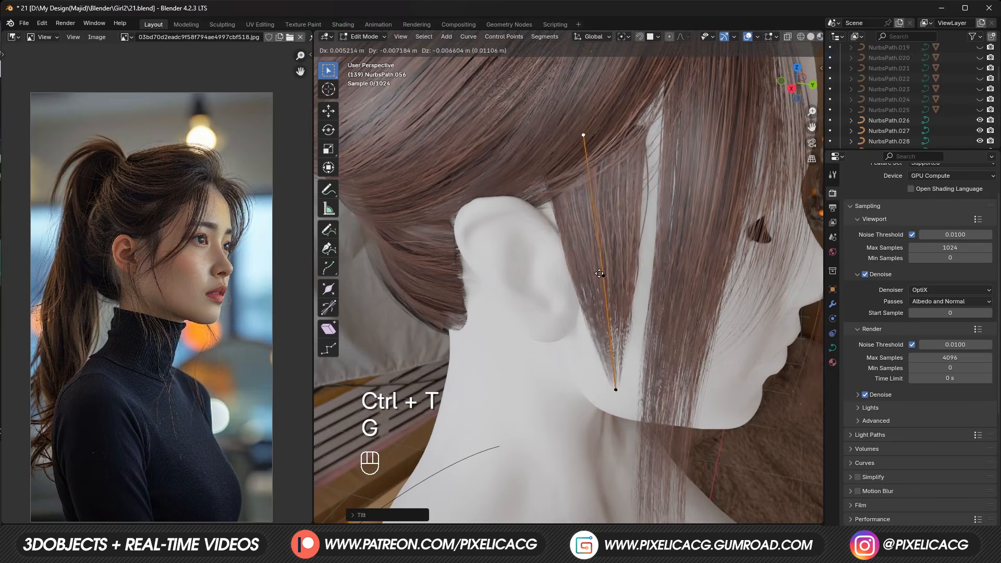
Step: Move the strand's middle control point to fit the card against the cheek beside the ear
left_click(603, 273)
middle_click_drag(603, 274, 561, 297)
left_click(599, 283)
key("g")
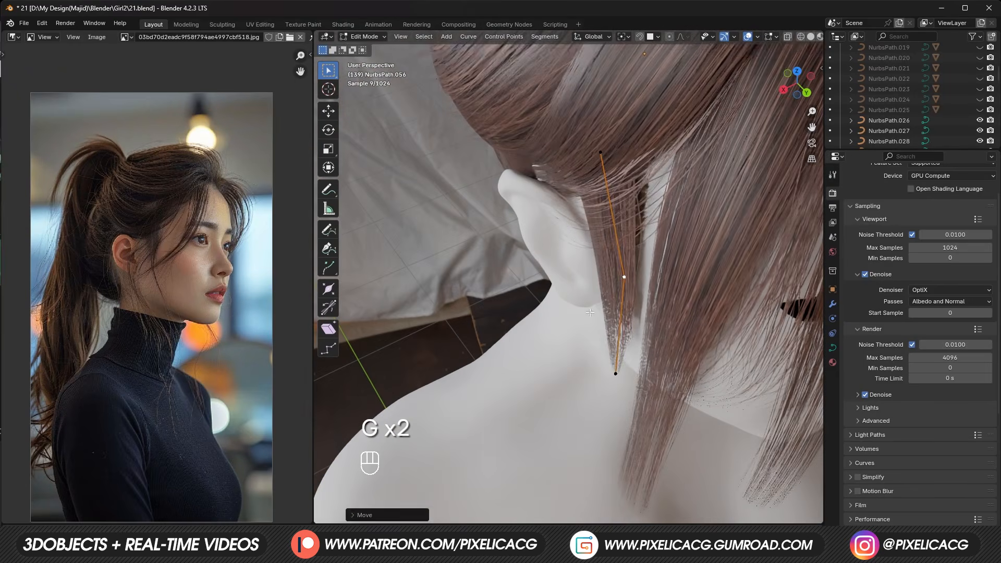
Step: Finish editing the strand and link the material of another, sparser hair card to it
key("Tab")
scroll(586, 312, "down", 7)
left_click(492, 191, "shift")
key("ctrl+l")
left_click(493, 180)
scroll(618, 306, "up", 4)
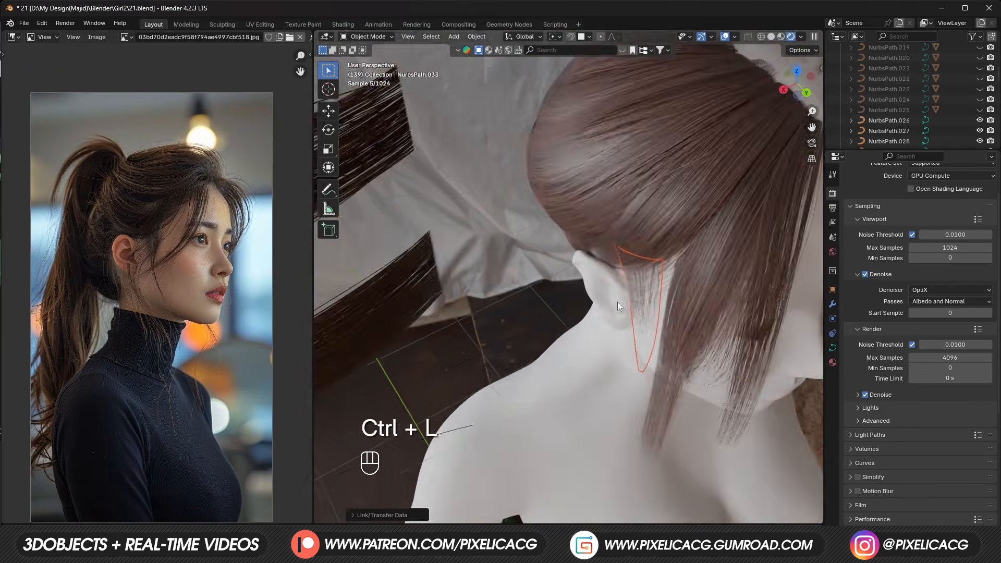
Step: Edit the strand in front of the ear and move its lower control point down about 0.055 m
middle_click_drag(618, 306, 631, 276)
scroll(630, 277, "up", 5)
key("Tab")
left_click(549, 373)
scroll(522, 333, "down", 2)
key("Tab")
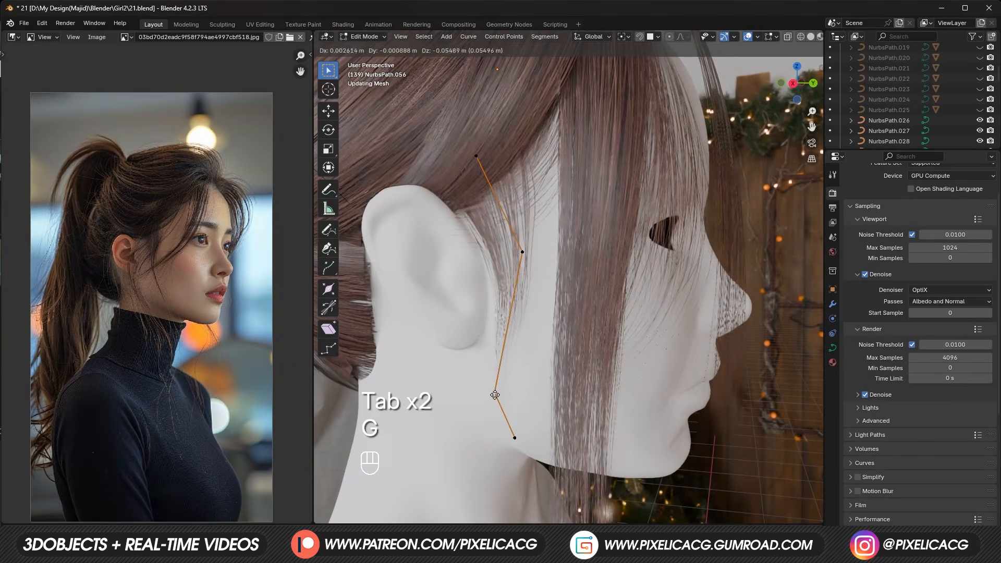
Step: Duplicate the strand in front of the ear slightly along the Y axis and tilt the copy's middle control point
key("Tab")
key("shift+d")
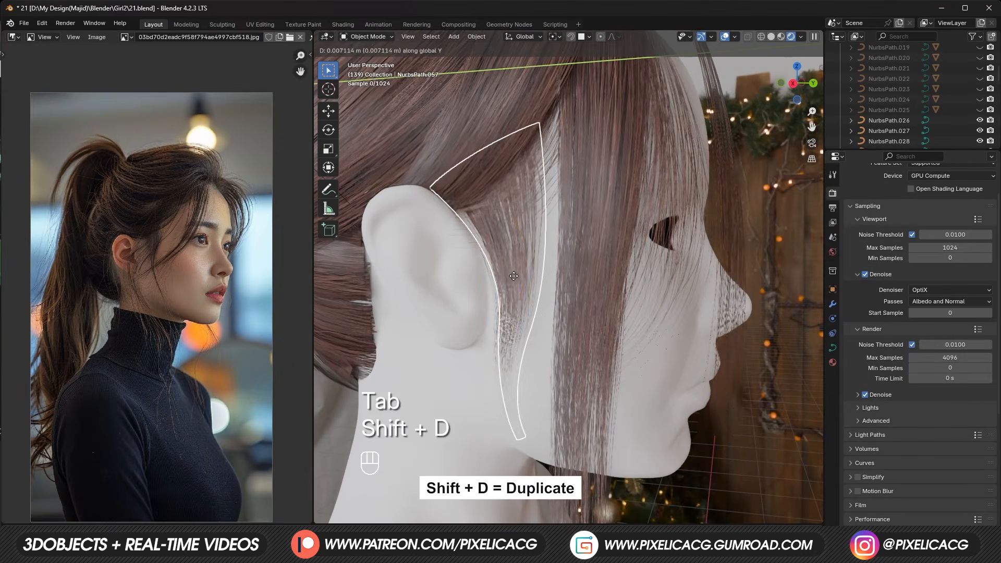
key("Tab")
key("g")
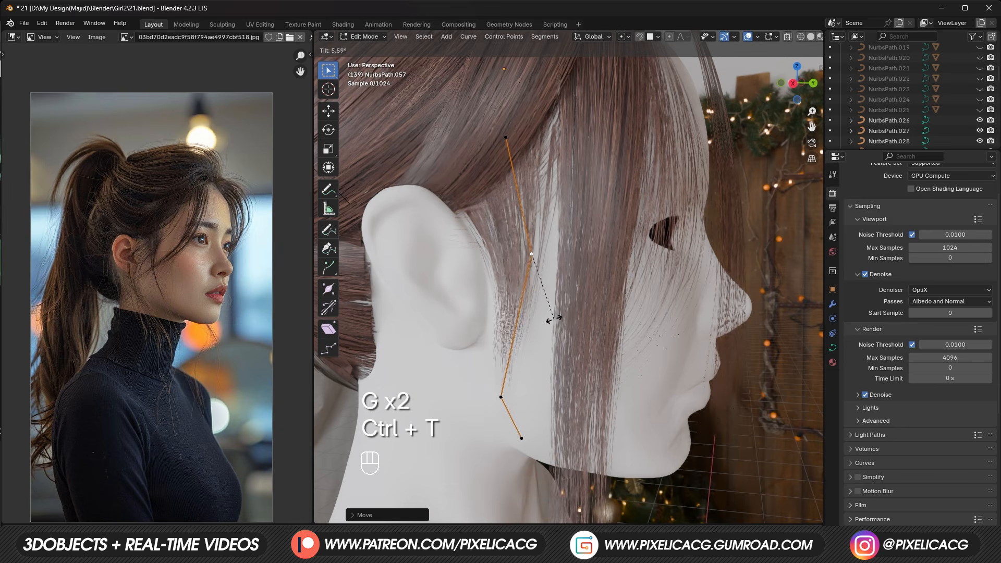
Step: Move the copied strand's two lower control points along the jaw below the ear
left_click(444, 362)
middle_click_drag(454, 360, 506, 314, "shift")
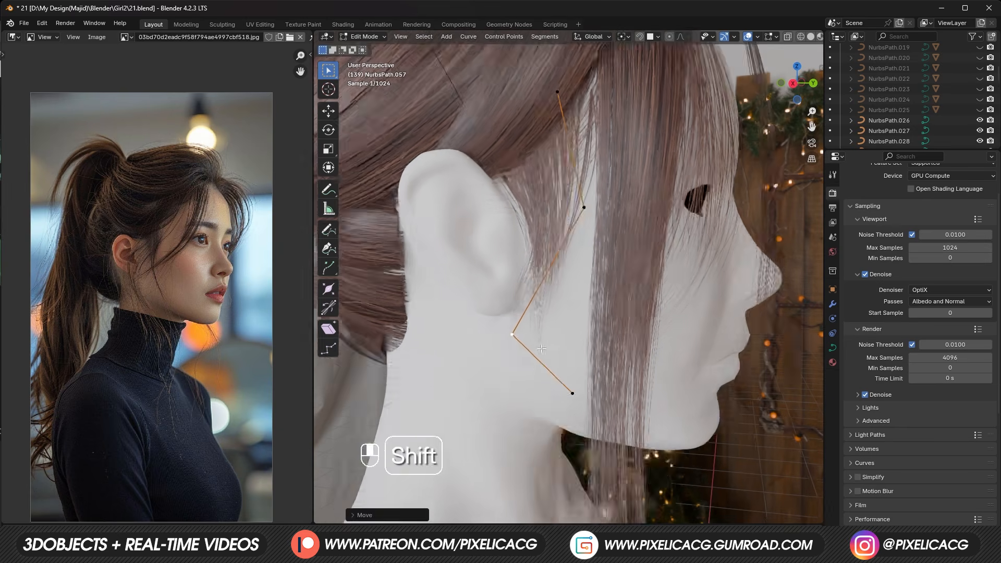
left_click(572, 393)
key("g")
left_click(538, 409)
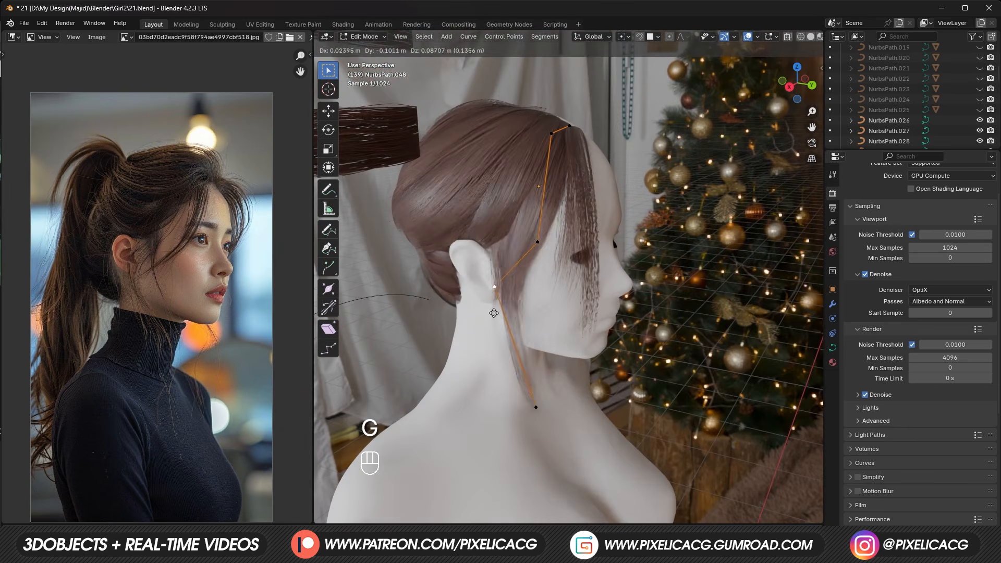
Step: Move the long side strand's control points and scale its radius so it sweeps from the parting toward the ear
left_click(469, 272)
left_click(534, 411)
key("g")
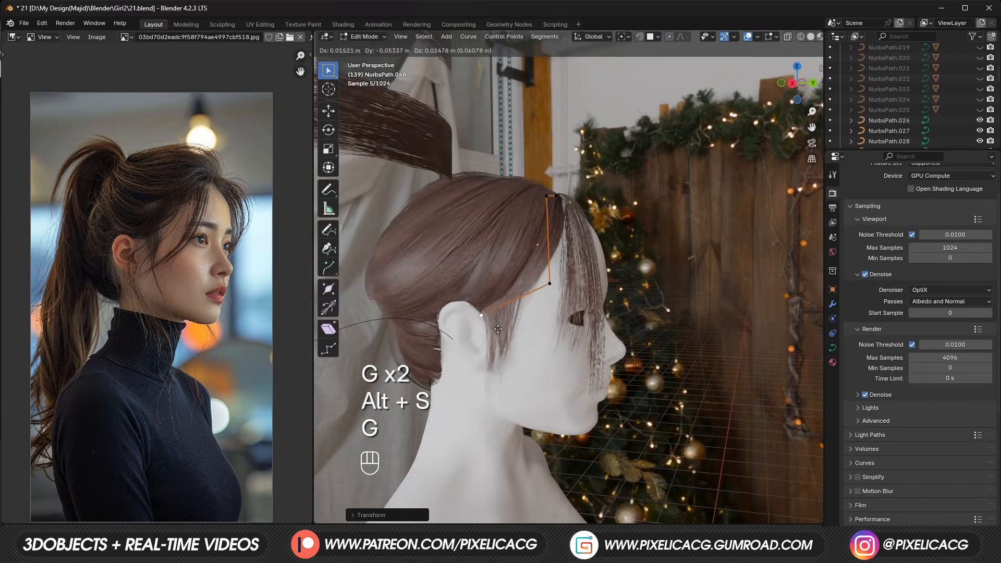
scroll(521, 313, "up", 3)
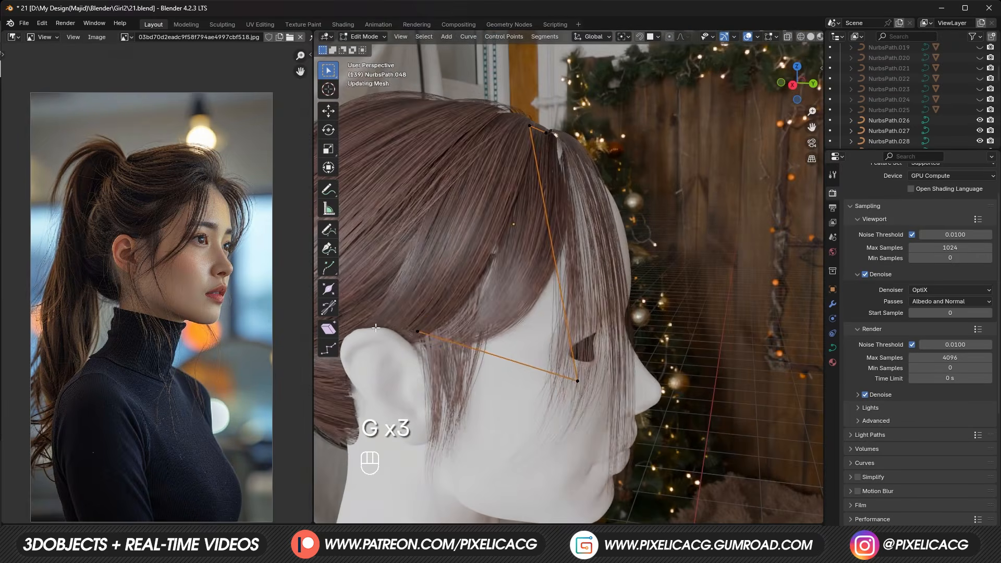
key("g")
key("g")
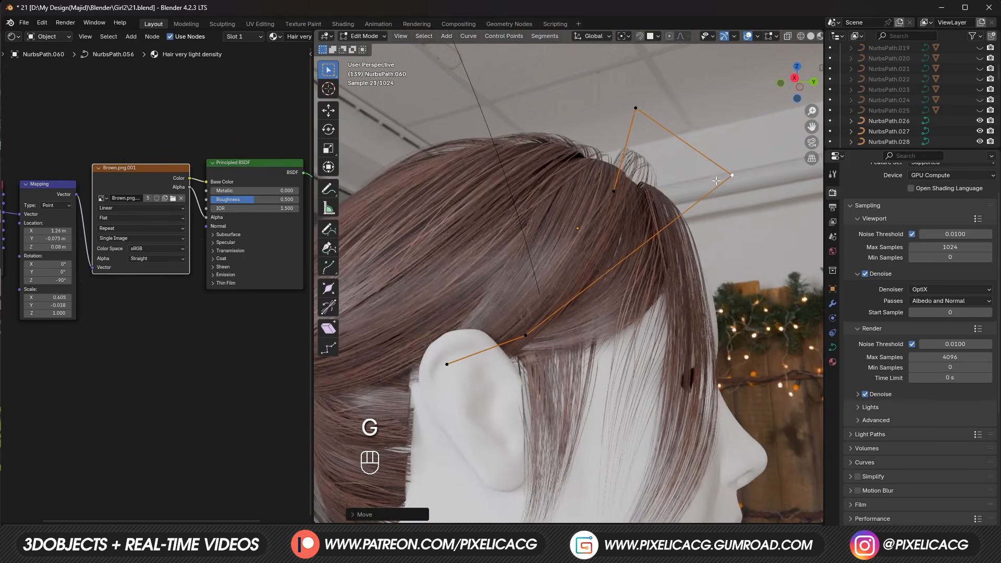
Step: Move and tilt the front control point of the very light density strand arching over the head
key("g")
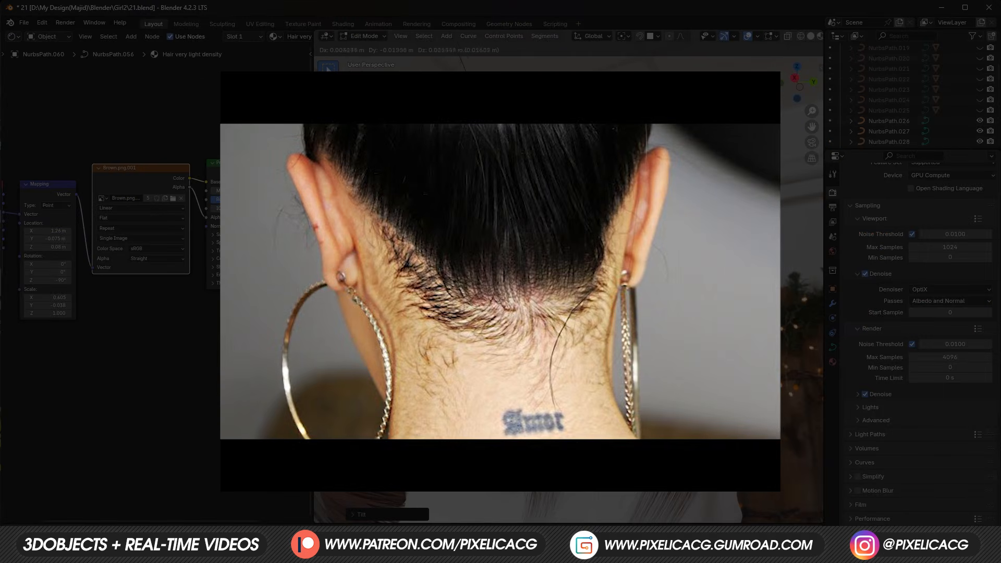
middle_click_drag(552, 271, 538, 293)
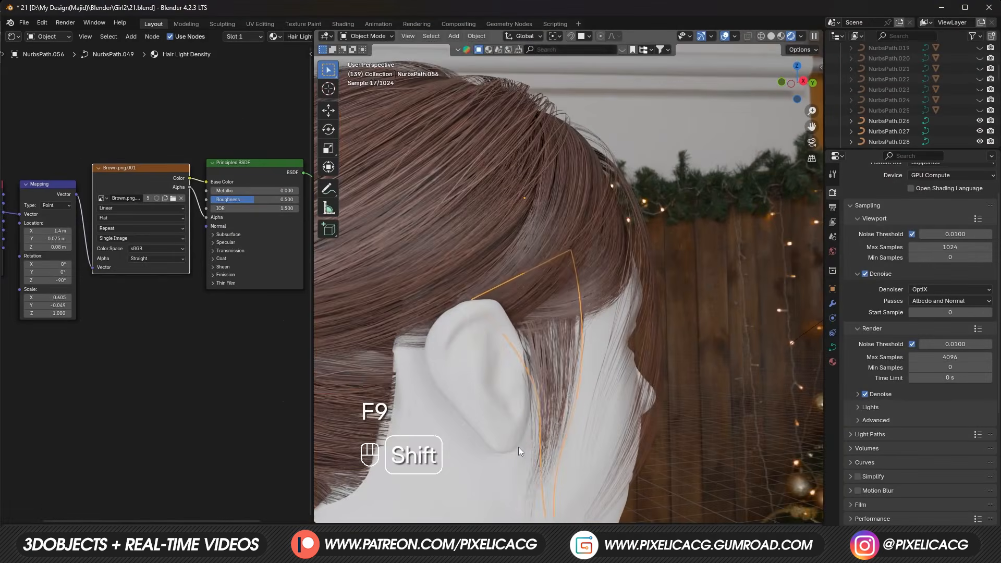
Step: Duplicate the light-density strand in front of the ear and place the copy behind the ear along the X axis
key("shift+d")
key("g")
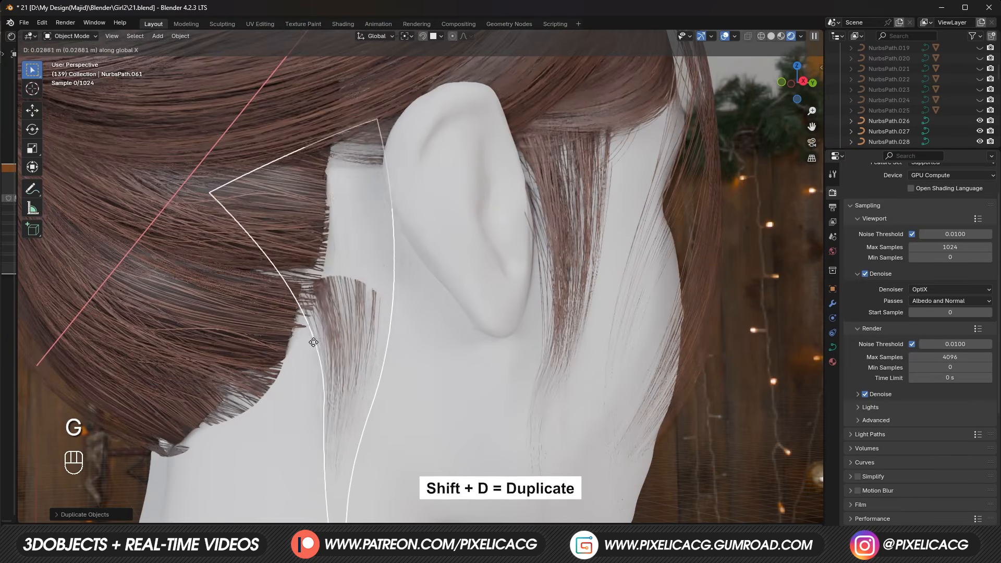
left_click(323, 342)
Step: Move the top control point of the strand behind the ear and tilt it about -8°
key("Tab")
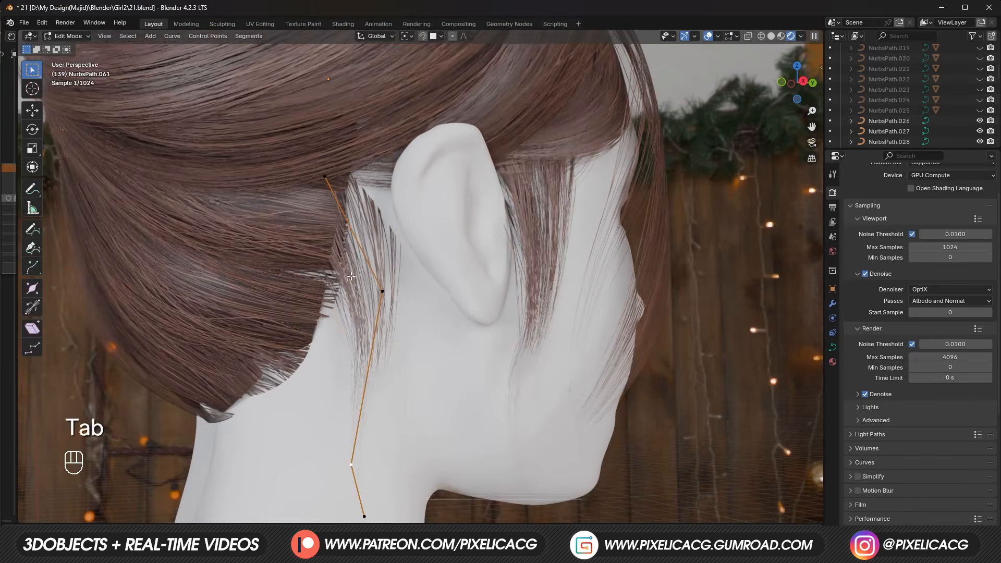
key("ctrl+t")
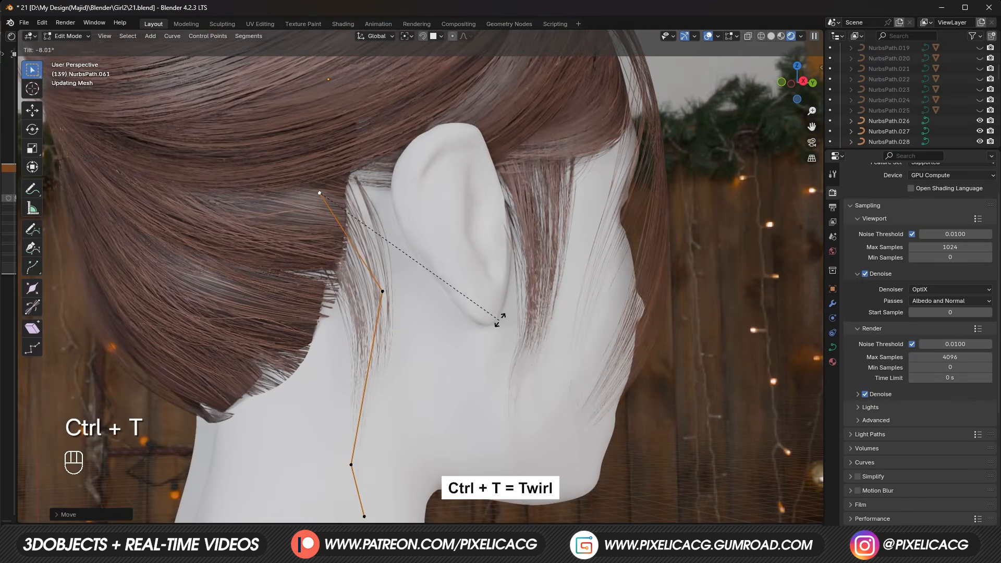
left_click(500, 320)
Step: Move the two lower control points of the strand behind the ear forward toward the jaw
middle_click_drag(360, 459, 385, 386, "shift")
left_click(376, 393)
key("g")
left_click(407, 380)
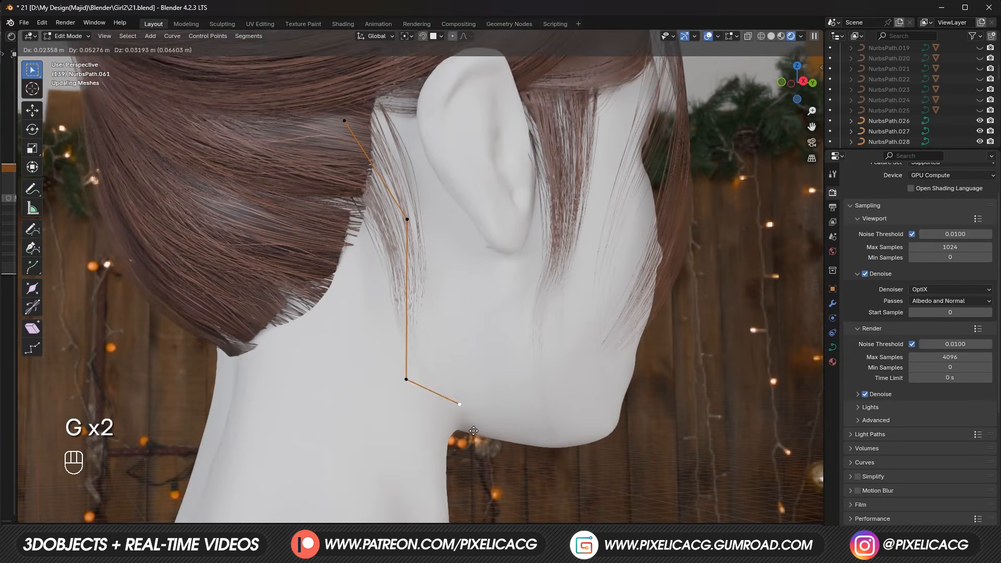
left_click(387, 357)
Step: Duplicate the strand behind the ear, place the copy lower along the hairline and start editing it
key("Tab")
key("shift+d")
left_click(367, 422)
key("Tab")
middle_click_drag(404, 271, 439, 254)
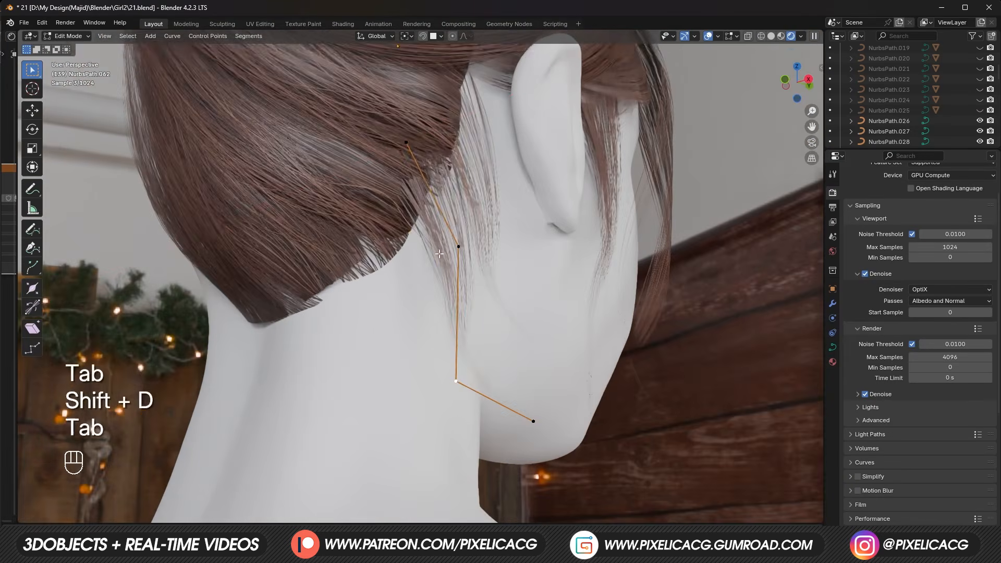
Step: Move the new hairline strand's control points so it follows the neck below the ear
middle_click_drag(490, 192, 475, 197)
key("g")
left_click(497, 243)
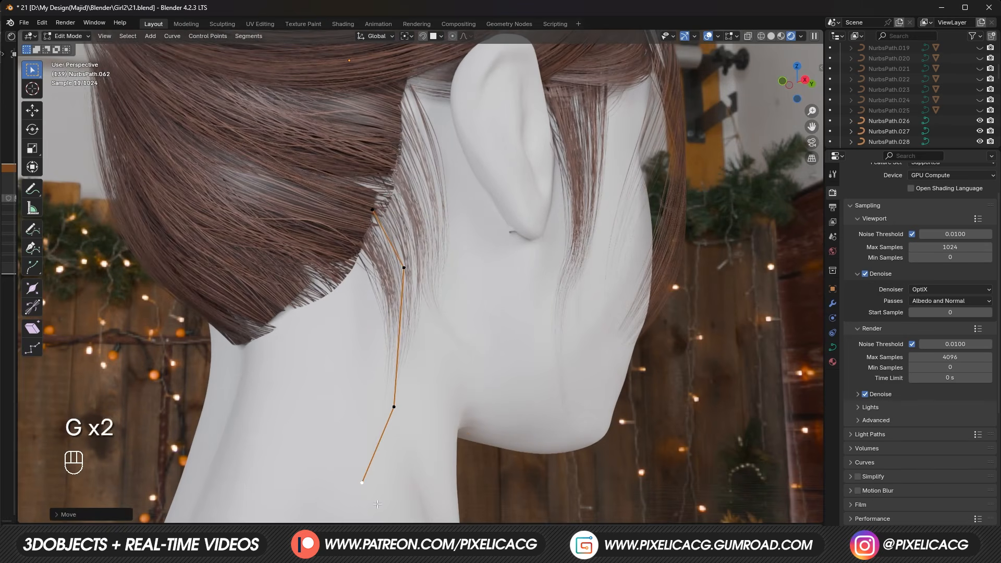
middle_click_drag(401, 473, 428, 469)
left_click(462, 391)
key("g")
left_click(443, 382)
Step: Duplicate the hairline strand and move the copy about 0.0096 m along the negative Y axis toward the nape
key("Tab")
key("shift+d")
left_click(421, 336)
key("g")
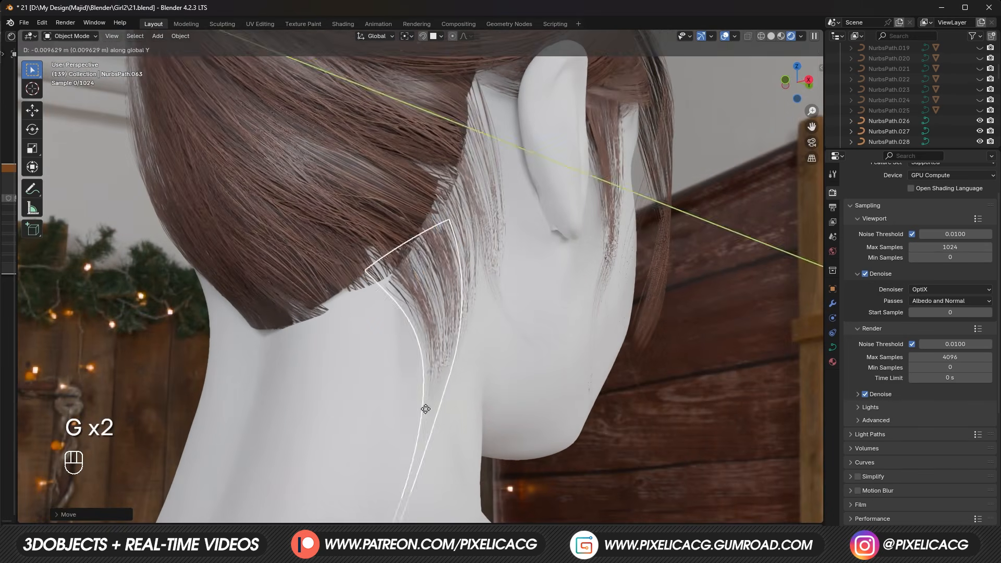
left_click(426, 410)
Step: Move the copied hairline strand's control points and tilt it so it lies along the neck
key("Tab")
key("g")
middle_click_drag(424, 402, 347, 418)
left_click(368, 455)
left_click(341, 302)
key("g")
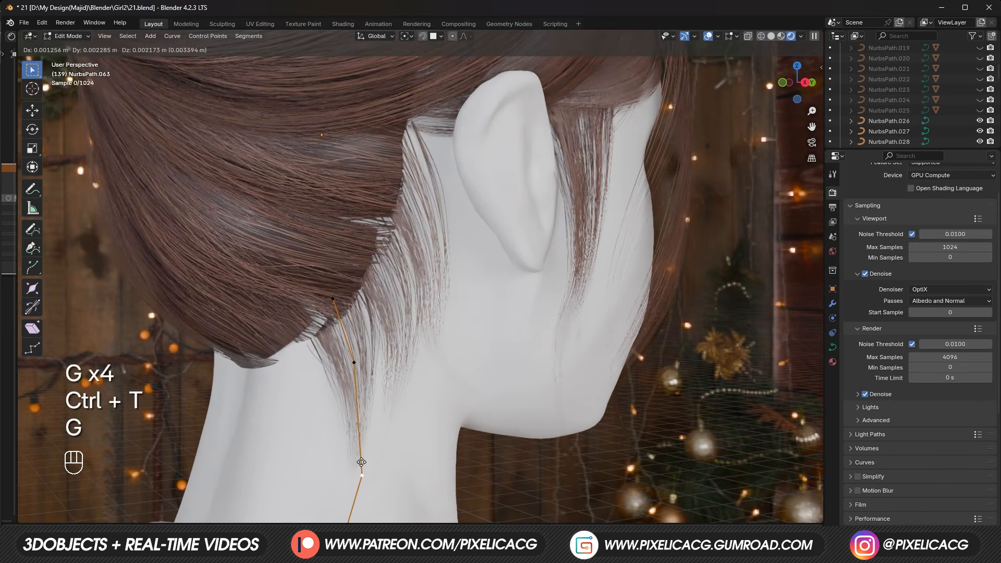
left_click(361, 462)
Step: Adjust one more point of the hairline strand, then duplicate it and move the copy about 0.036 m toward the nape
middle_click_drag(362, 462, 311, 290)
key("g")
left_click(268, 359)
key("Tab")
key("shift+d")
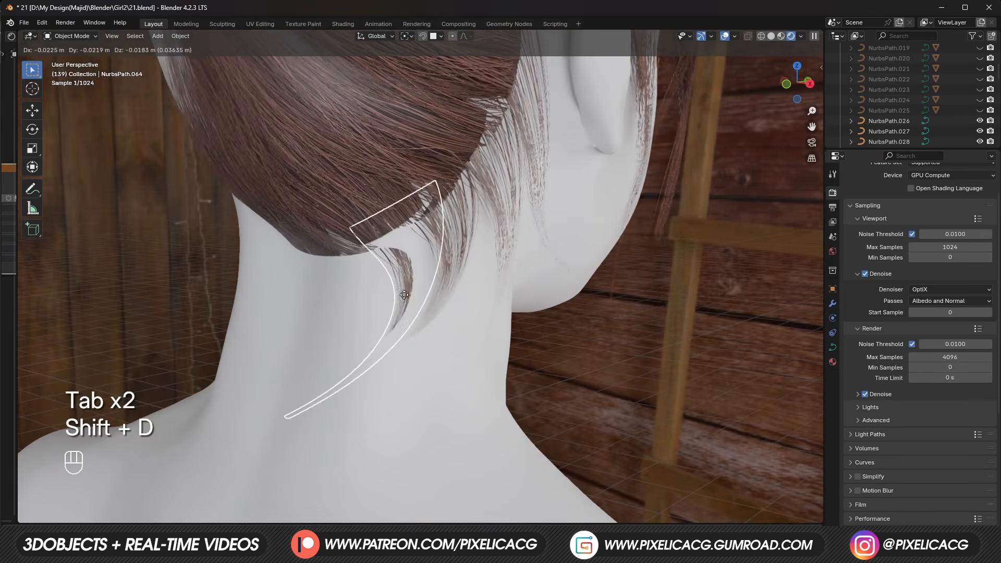
left_click(404, 295)
Step: Reshape the copied nape strand by moving its control points and undo the last move
key("Tab")
key("g")
left_click(347, 377)
key("Tab")
key("g")
key("ctrl+z")
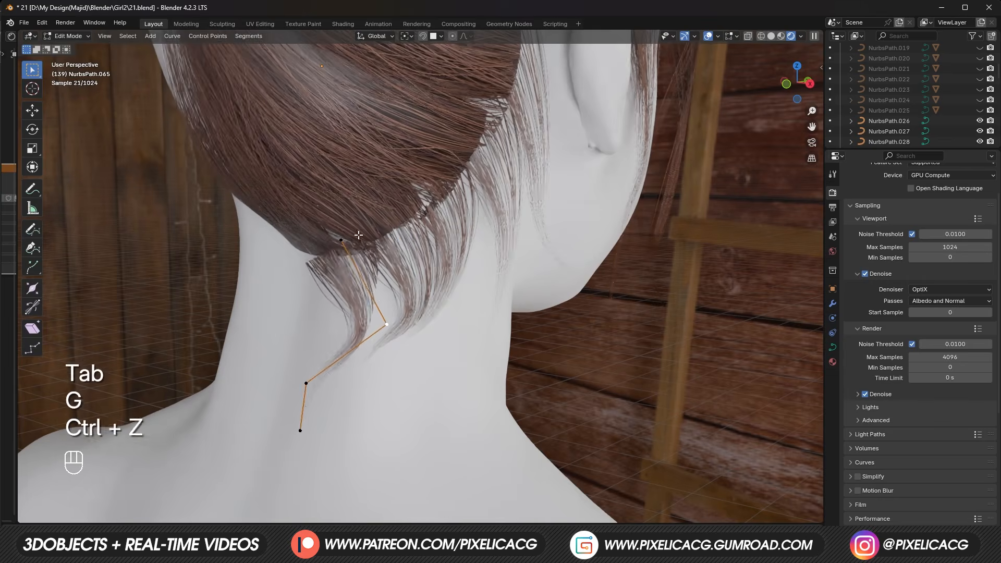
Step: Move and tilt the control points of the strand emerging under the hair at the nape
key("g")
middle_click_drag(353, 362, 376, 386)
key("g")
key("ctrl+t")
key("ctrl+t")
left_click(409, 417)
key("g")
Step: Refine the nape strand's position and tilt from behind so its root sits under the hairline
middle_click_drag(409, 417, 334, 305)
key("g")
key("g")
key("ctrl+t")
key("x")
key("ctrl+t")
key("g")
key("g")
left_click(434, 460)
Step: Duplicate the nape strand and reposition the copy's control points beside it at the back of the neck
key("Tab")
key("shift+d")
key("Tab")
key("g")
key("g")
Step: Shift the copied nape strand's lower end point along the X axis, adjust its shape and finish editing
left_click(569, 335)
key("g")
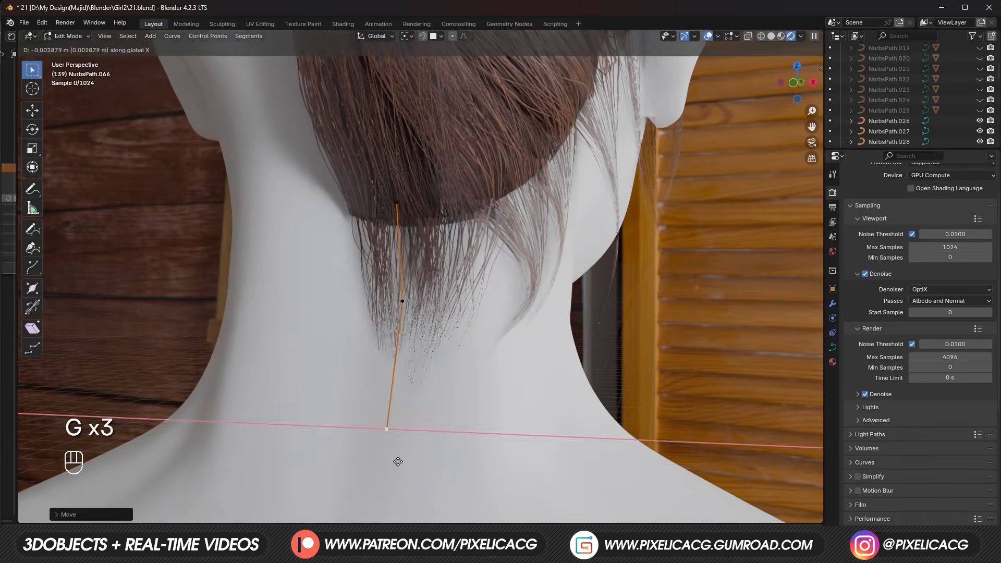
key("g")
key("g")
key("Tab")
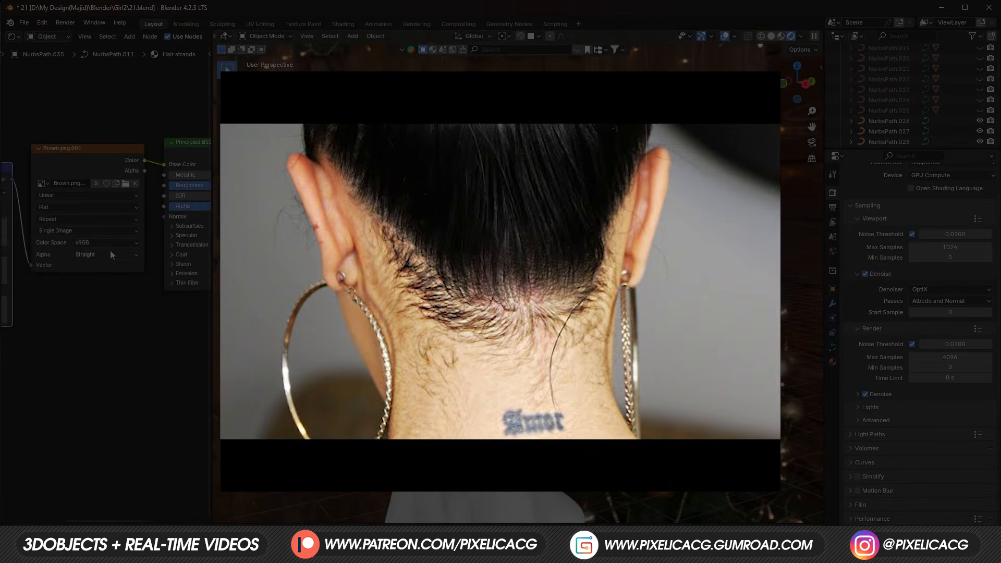
Step: Add a Mix Color node to the Hair strands material and connect the image texture's alpha to its A input
middle_click_drag(110, 254, 268, 271)
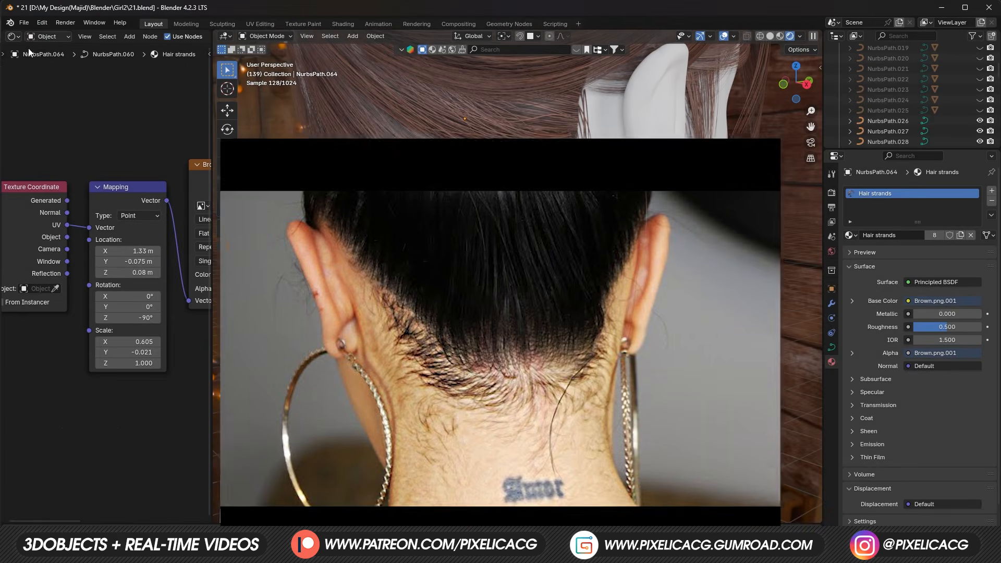
left_click(46, 37)
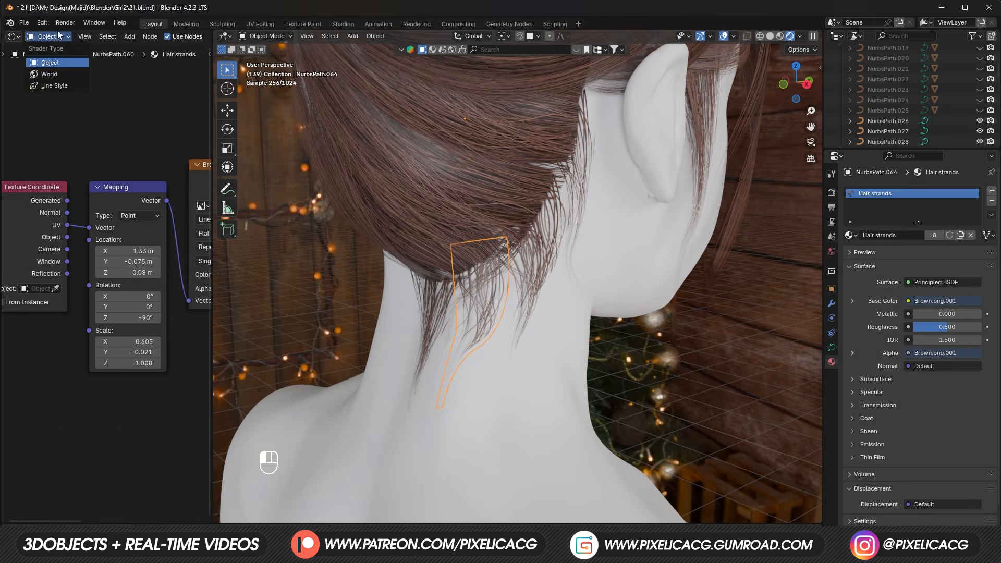
scroll(89, 214, "down", 2)
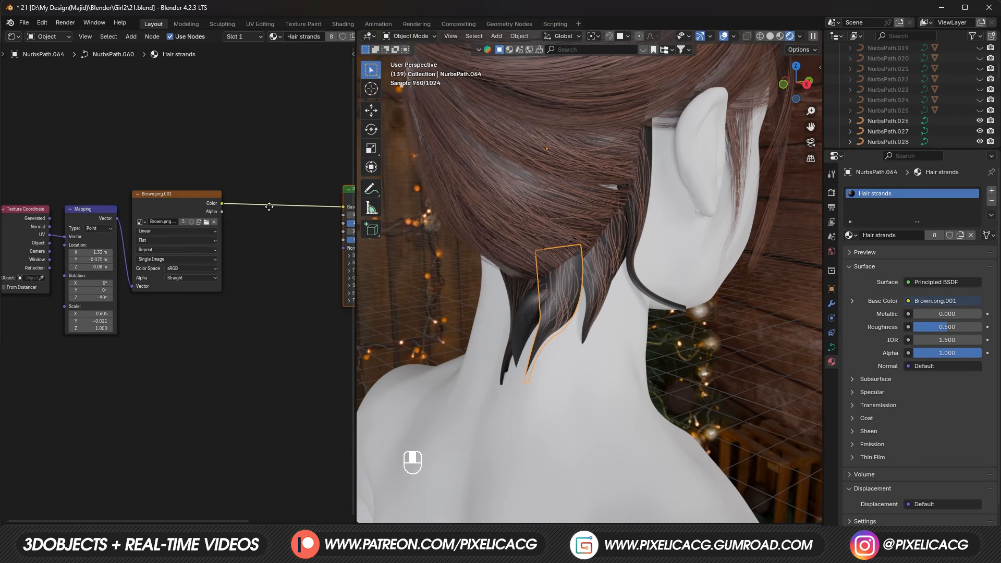
left_click_drag(224, 205, 266, 205)
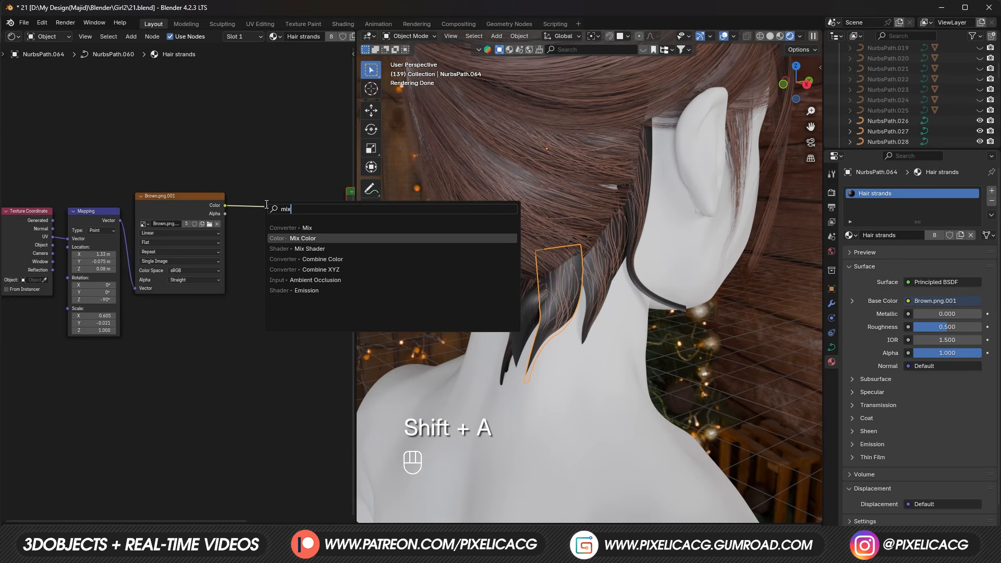
type("mix")
key("Return")
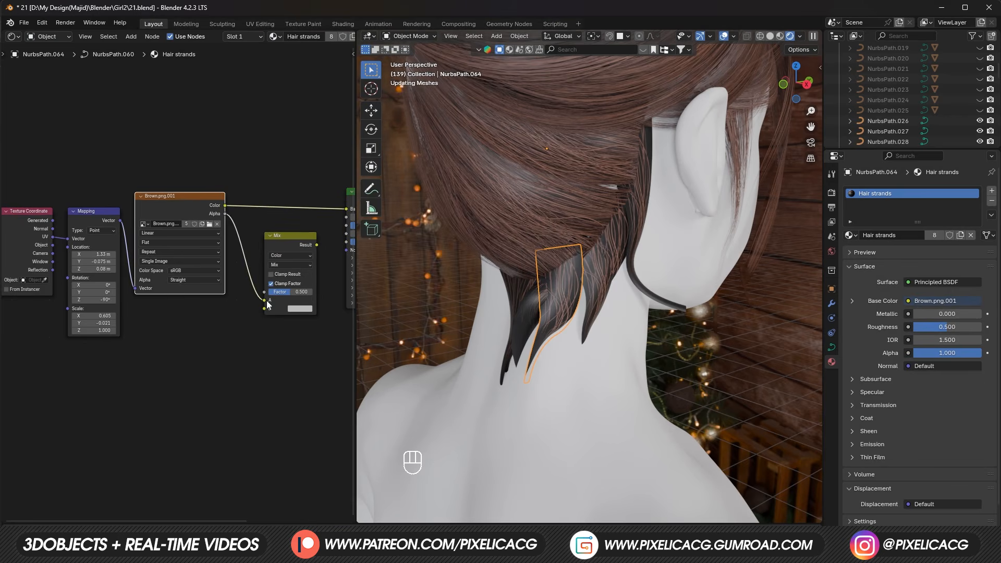
Step: Add a Color Ramp node and place it below the image texture node
key("shift+a")
type("color")
left_click(281, 340)
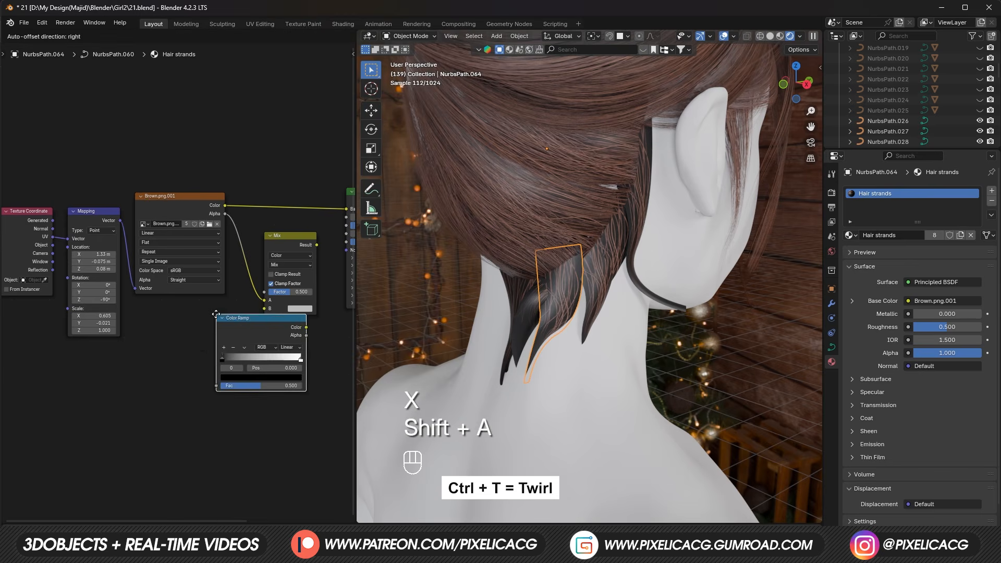
left_click(241, 324)
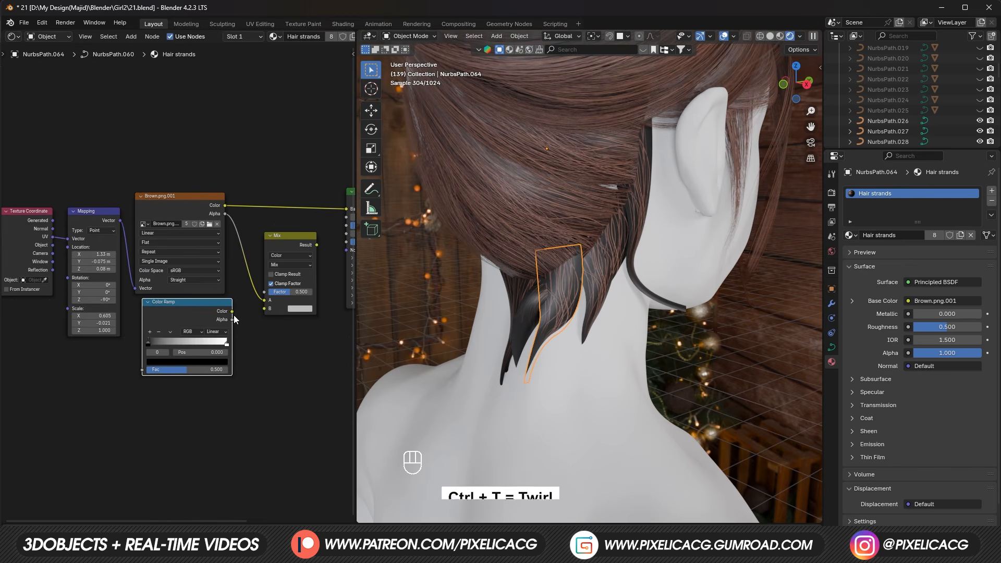
Step: Connect the Color Ramp's color to the Mix node's B input and preview the Color Ramp on the strands
left_click_drag(232, 311, 262, 309)
left_click(174, 310, "ctrl+shift")
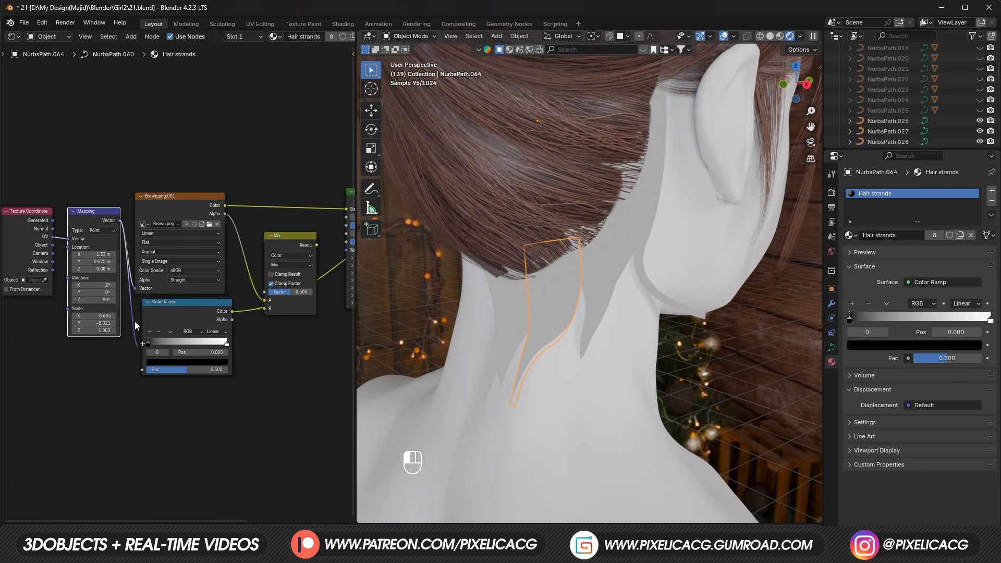
Step: Duplicate the Mapping node with its connections kept, place it below the original, and connect its Vector to the Color Ramp's Fac
left_click_drag(130, 250, 130, 249)
middle_click_drag(98, 212, 133, 190)
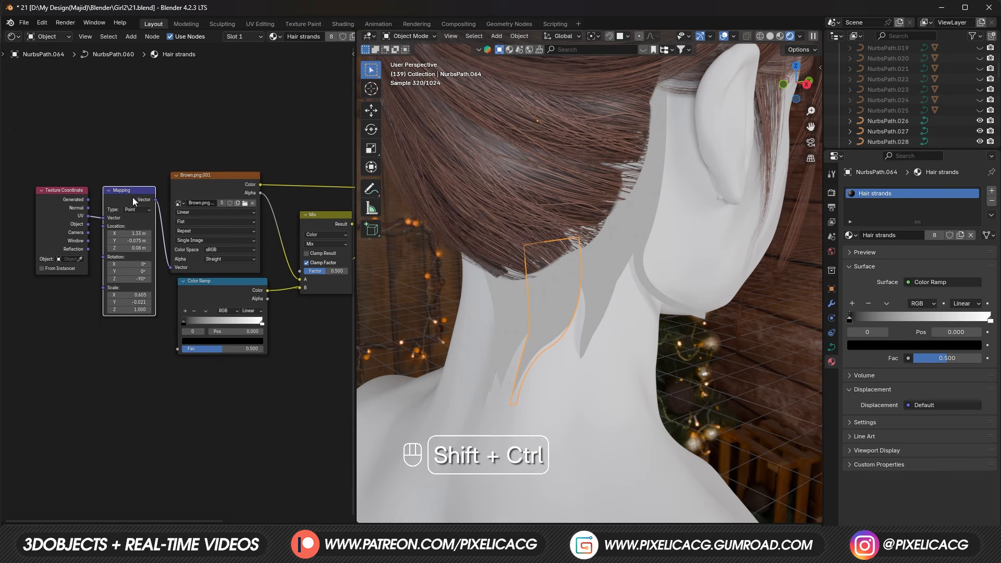
key("ctrl+shift+d")
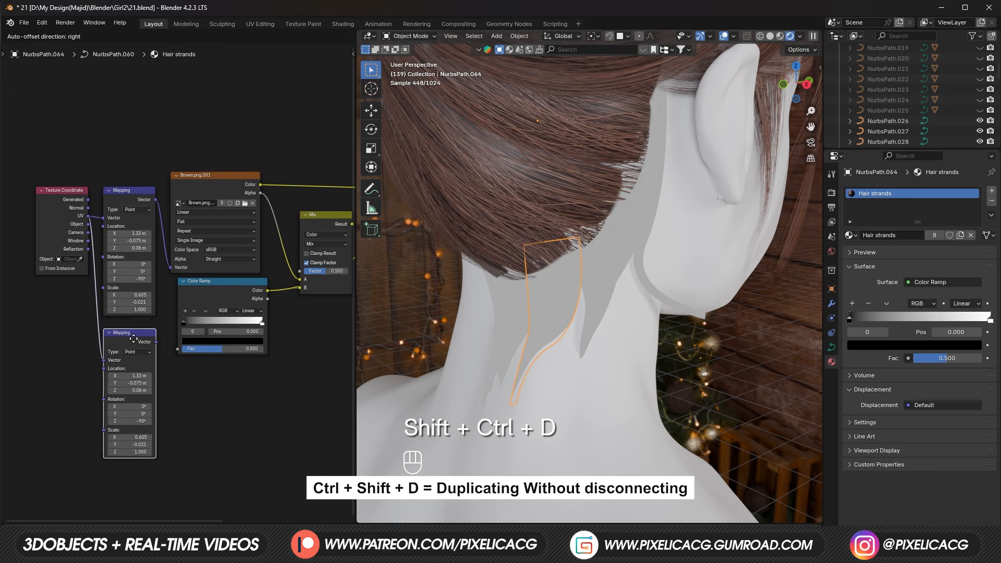
left_click(134, 336)
left_click_drag(155, 339, 178, 349)
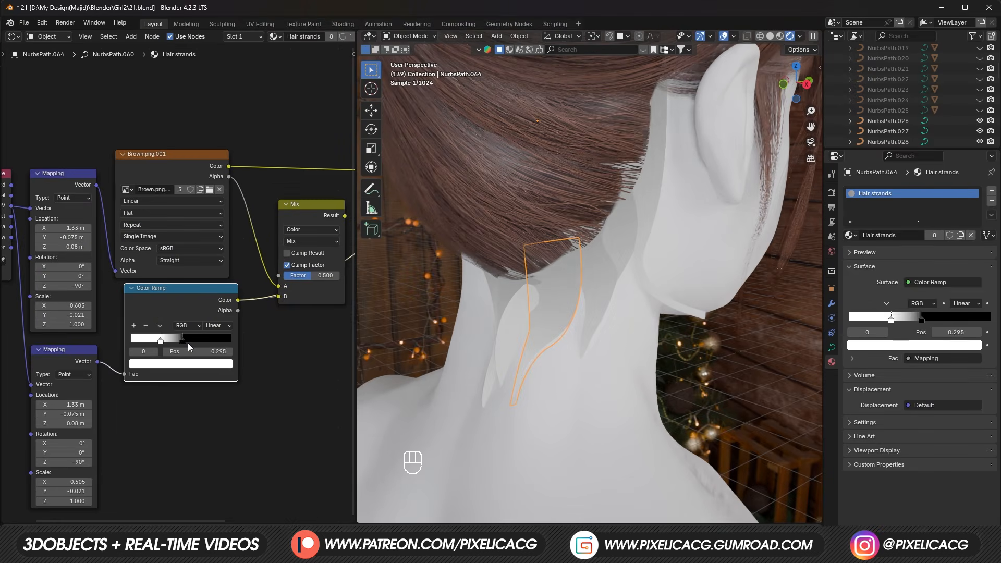
Step: Put the Color Ramp's black stop at 0.409 after the white stop and set the duplicated Mapping node's Z rotation to about -62.8°
mouse_move(188, 343)
left_mouse_down()
mouse_move(166, 340)
mouse_move(177, 348)
left_mouse_up()
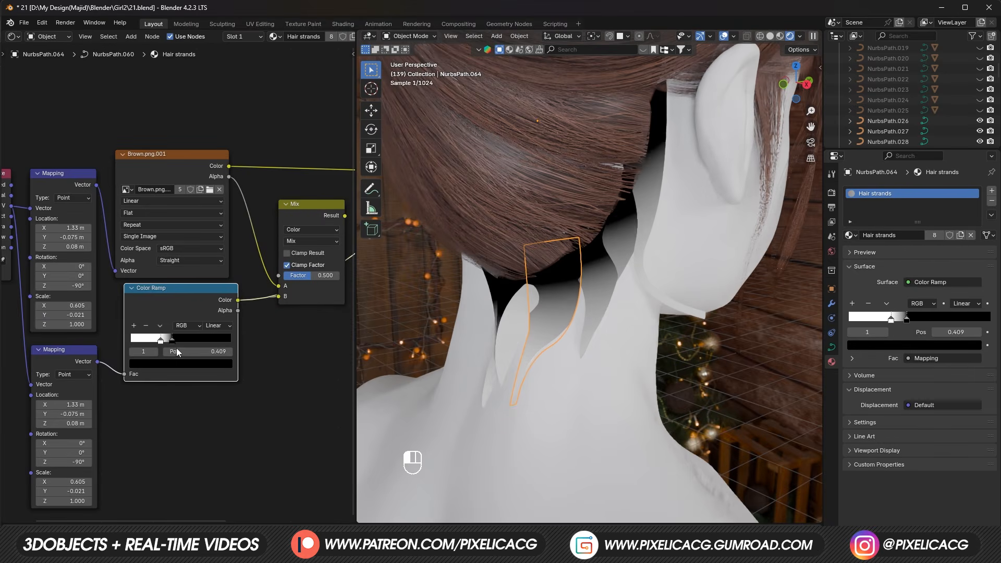
middle_click_drag(105, 449, 168, 399)
mouse_move(136, 413)
left_mouse_down()
mouse_move(116, 413)
mouse_move(140, 413)
left_mouse_up()
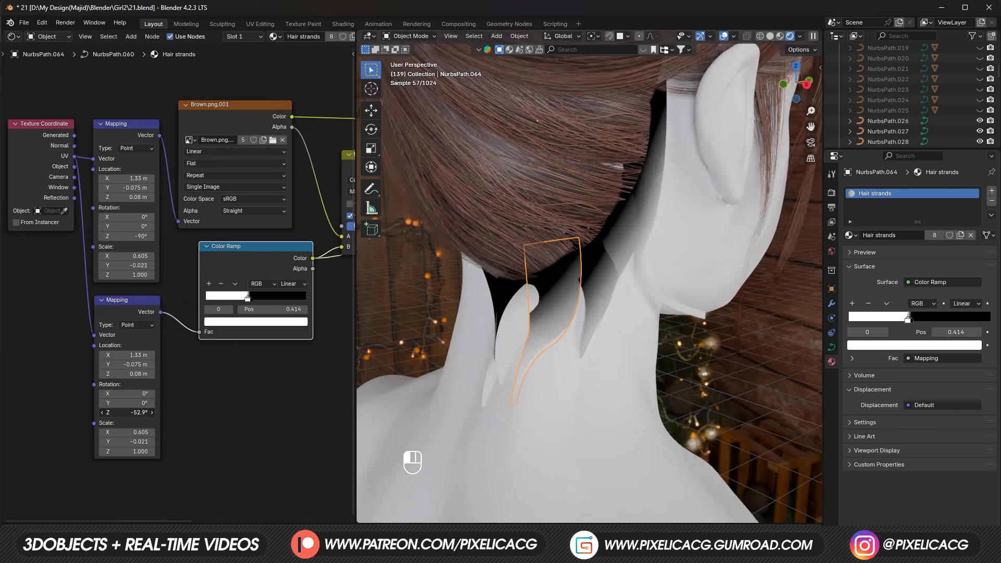
left_click_drag(133, 412, 128, 413)
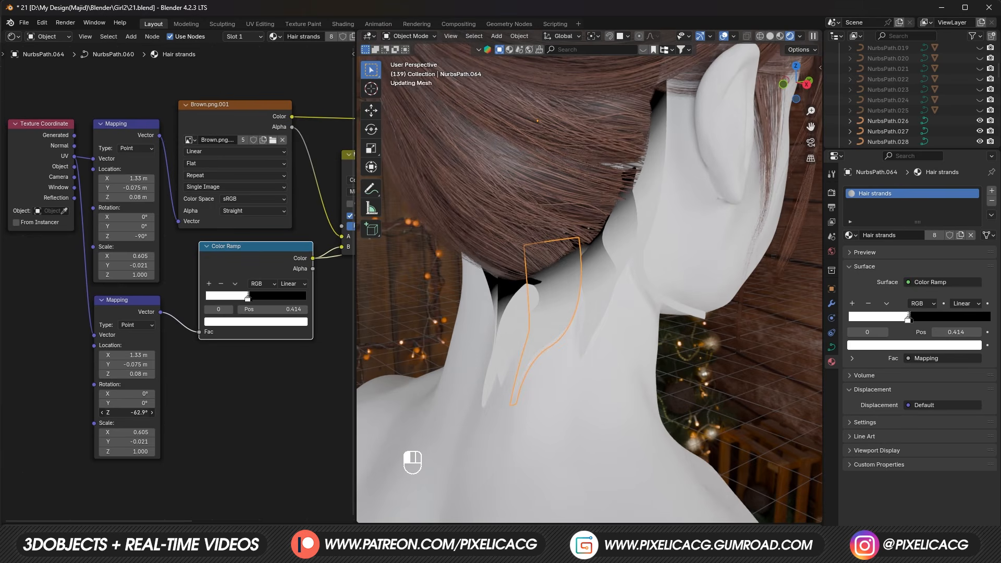
Step: Refine the gradient's sharpness by moving the Color Ramp's white stop to position 0.418
left_click_drag(252, 298, 243, 302)
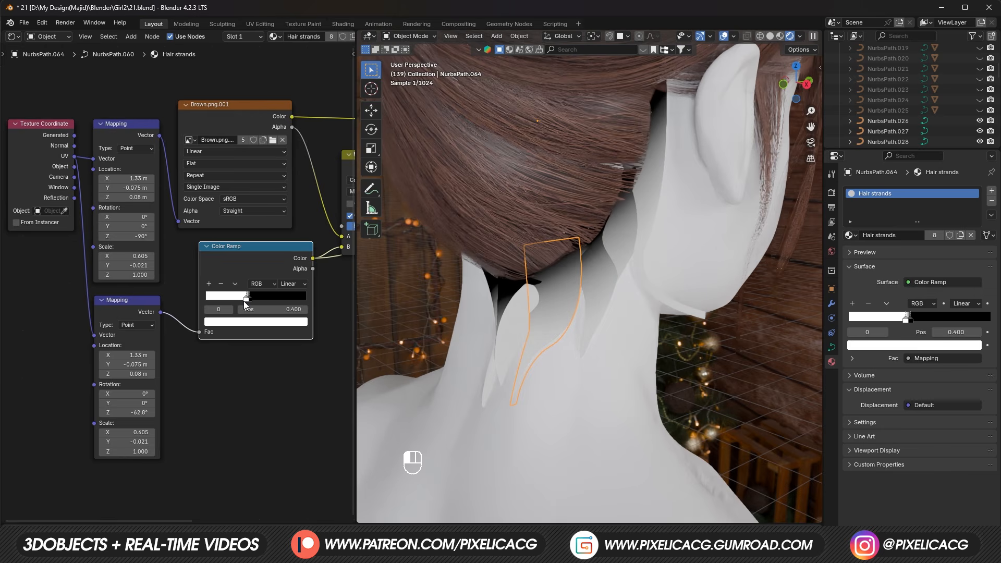
scroll(243, 301, "up", 5)
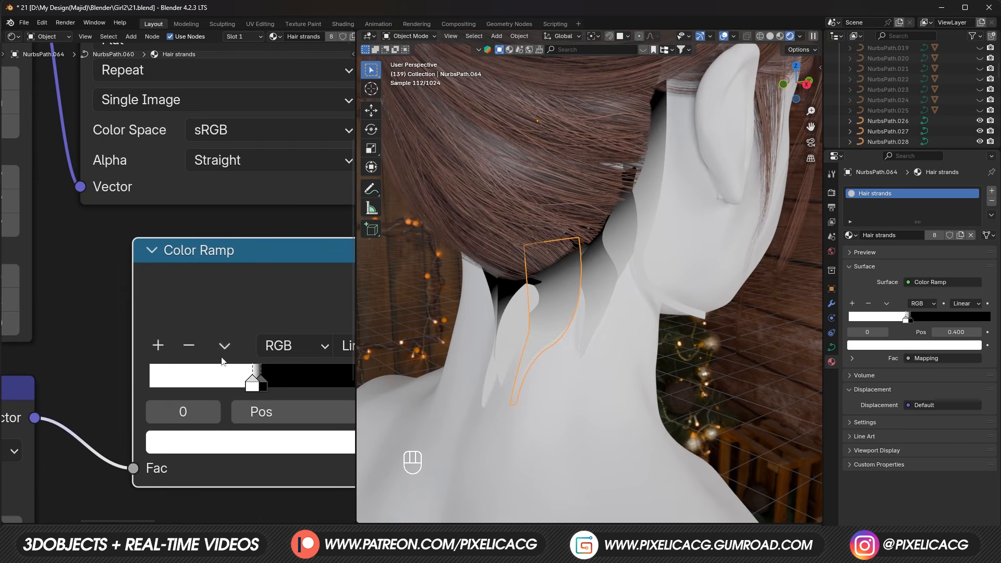
left_click_drag(268, 386, 256, 391)
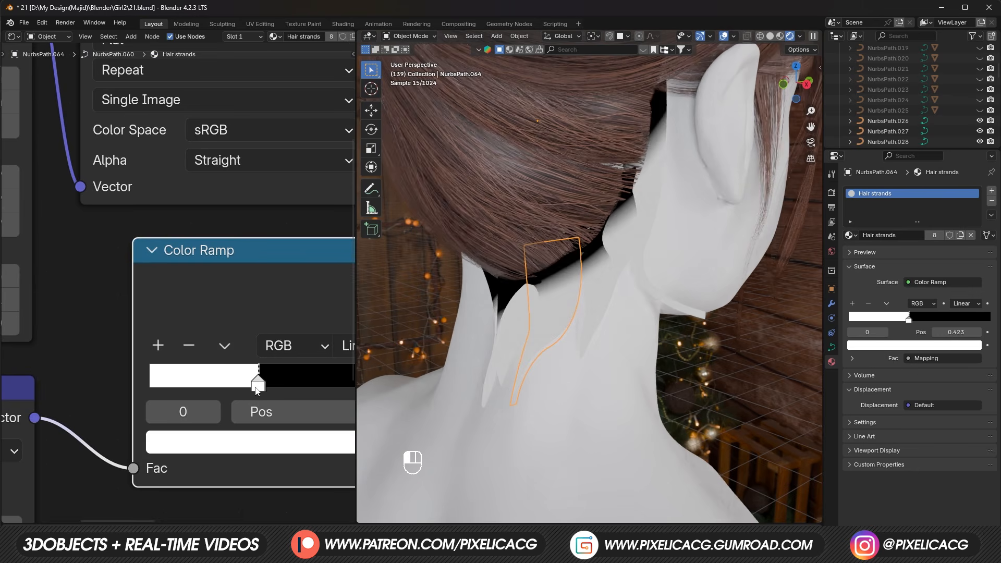
Step: Preview the Mix node on the strands and set its blend mode to Multiply
scroll(441, 351, "down", 4)
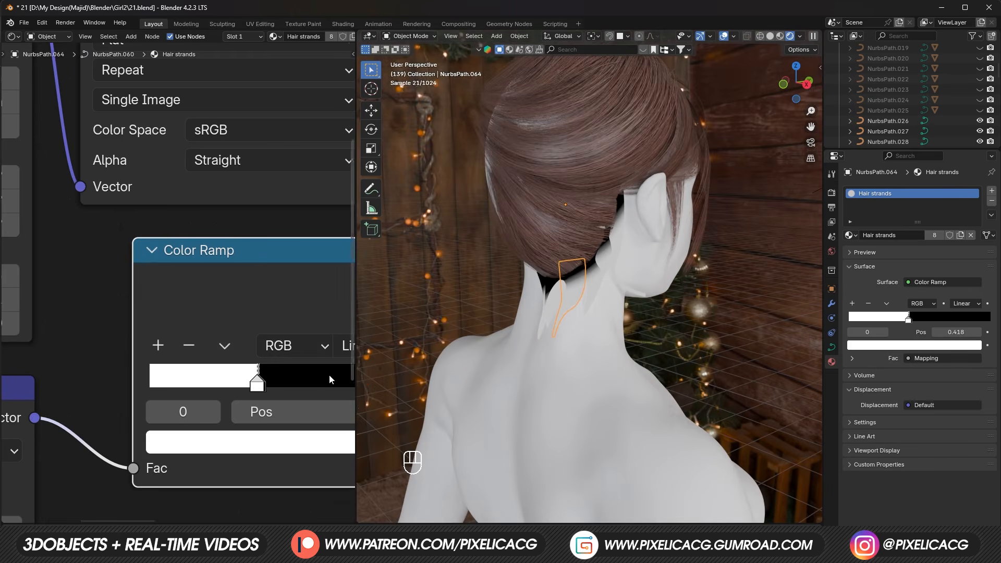
scroll(260, 381, "down", 4)
scroll(260, 381, "down", 3)
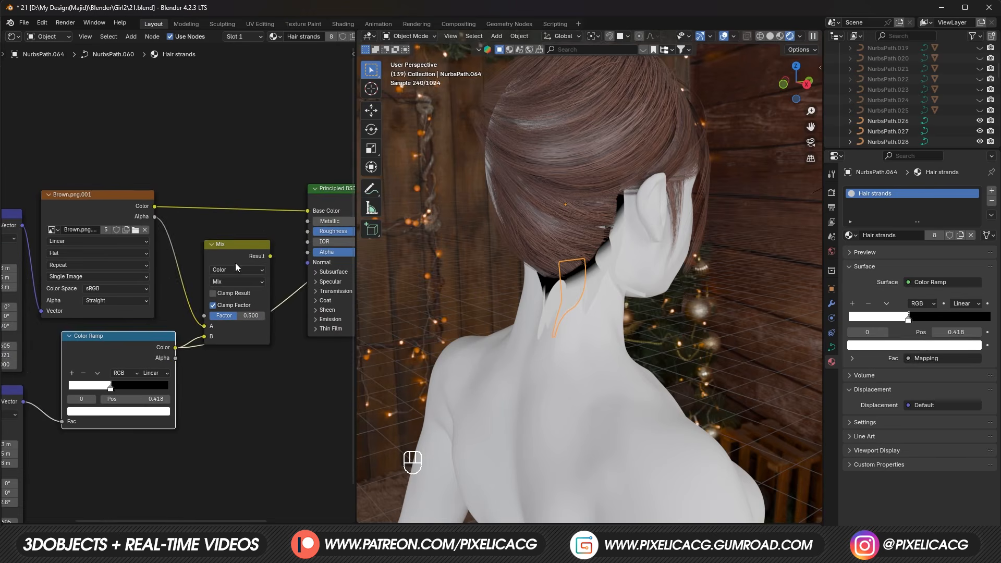
left_click(236, 252, "ctrl+shift")
scroll(245, 284, "up", 3)
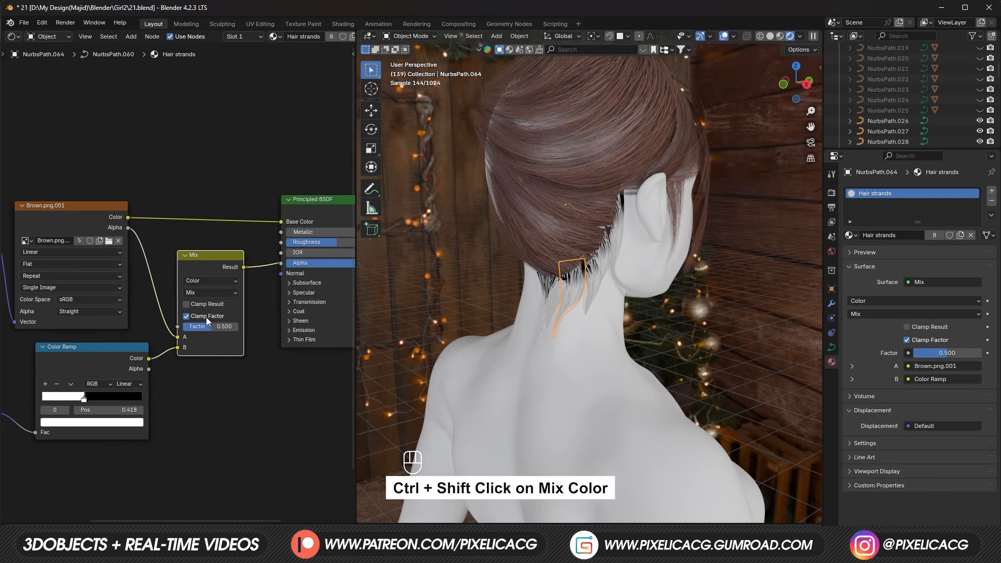
left_click(224, 282)
left_click(223, 283)
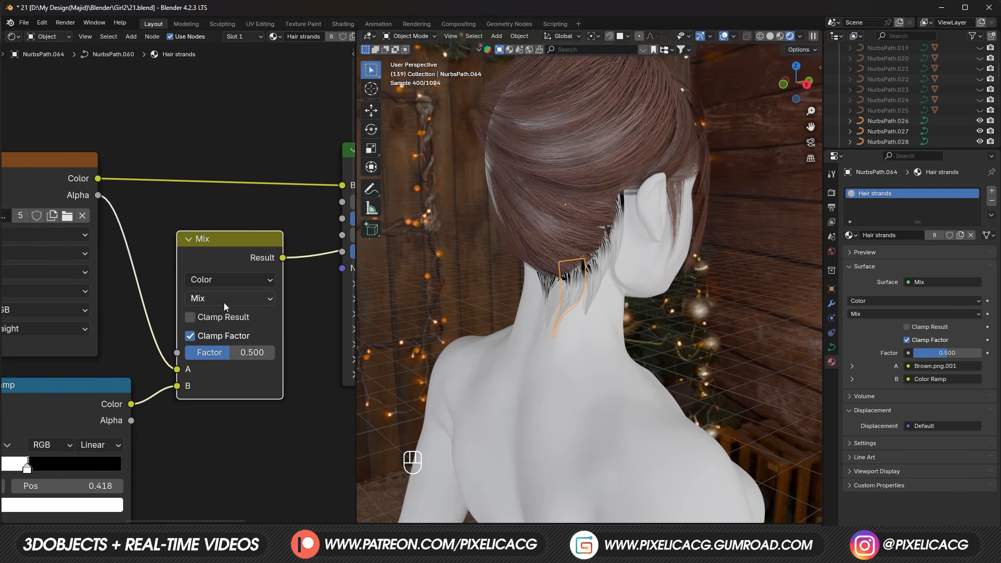
left_click(223, 299)
left_click(208, 376)
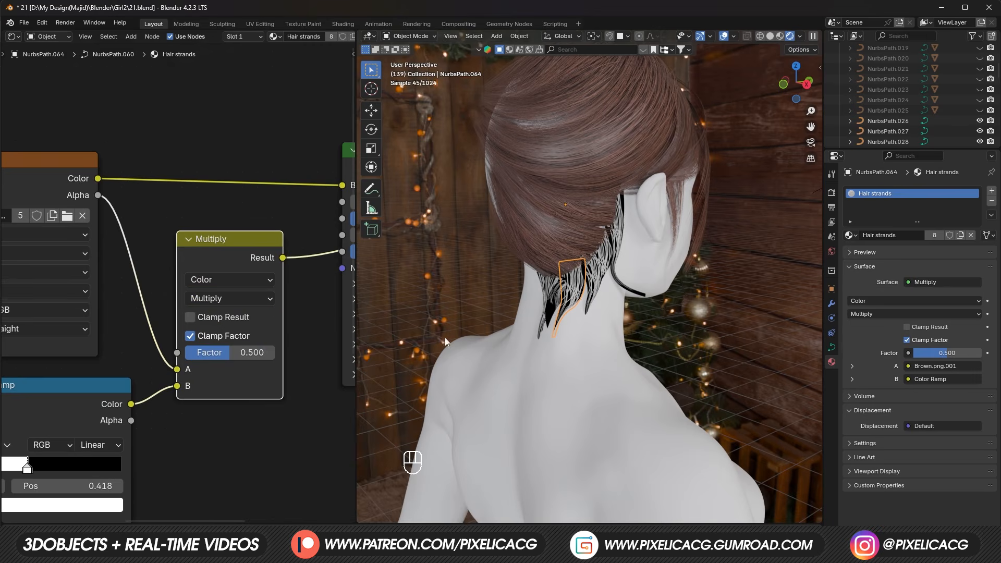
Step: Move the Color Ramp's white stop to 0.400 and set the Multiply node's factor to 1.000
scroll(268, 383, "up", 2)
scroll(136, 409, "up", 4)
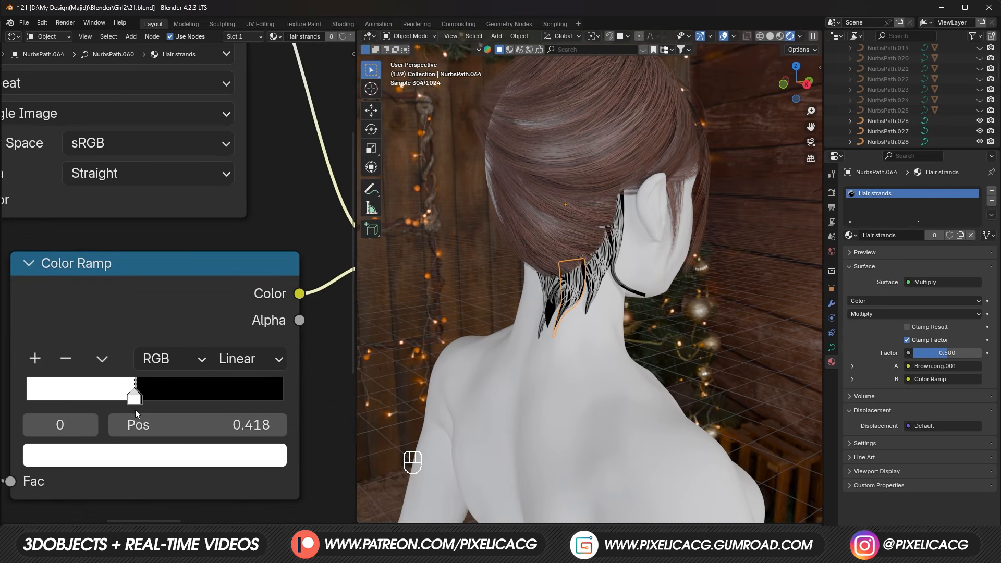
mouse_move(136, 402)
left_mouse_down()
mouse_move(155, 408)
mouse_move(139, 408)
left_mouse_up()
left_click_drag(139, 408, 139, 409)
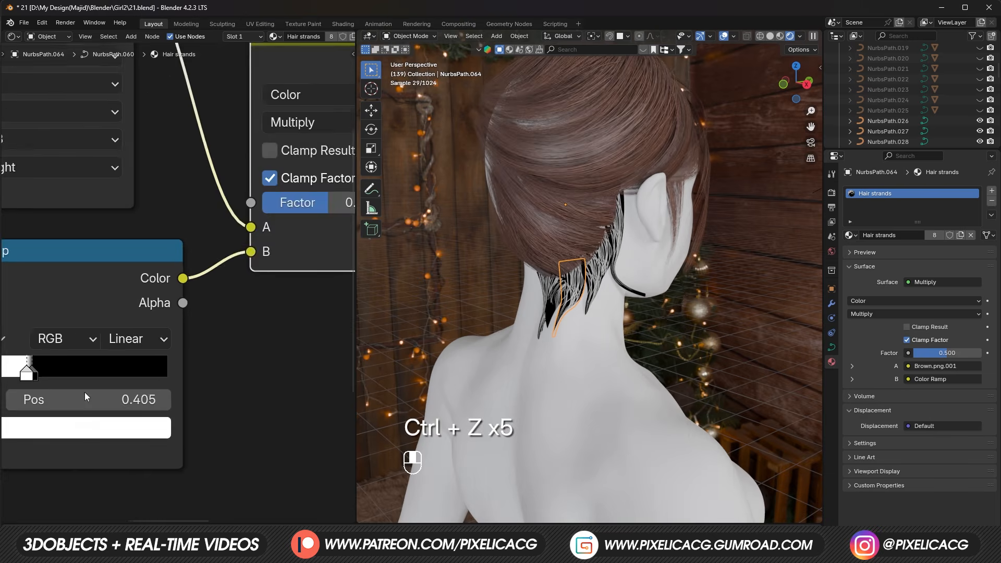
scroll(174, 308, "down", 1)
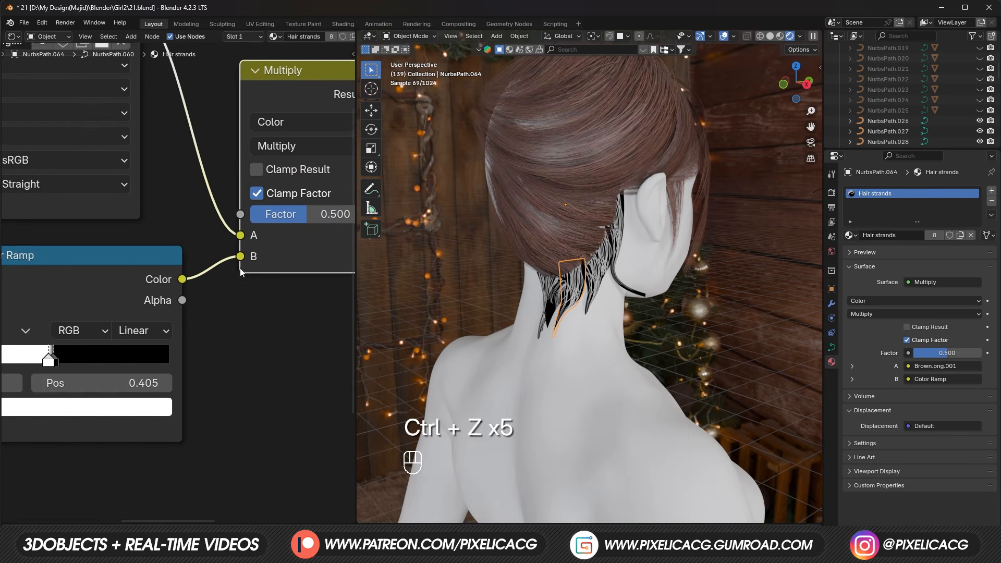
middle_click_drag(241, 272, 131, 313)
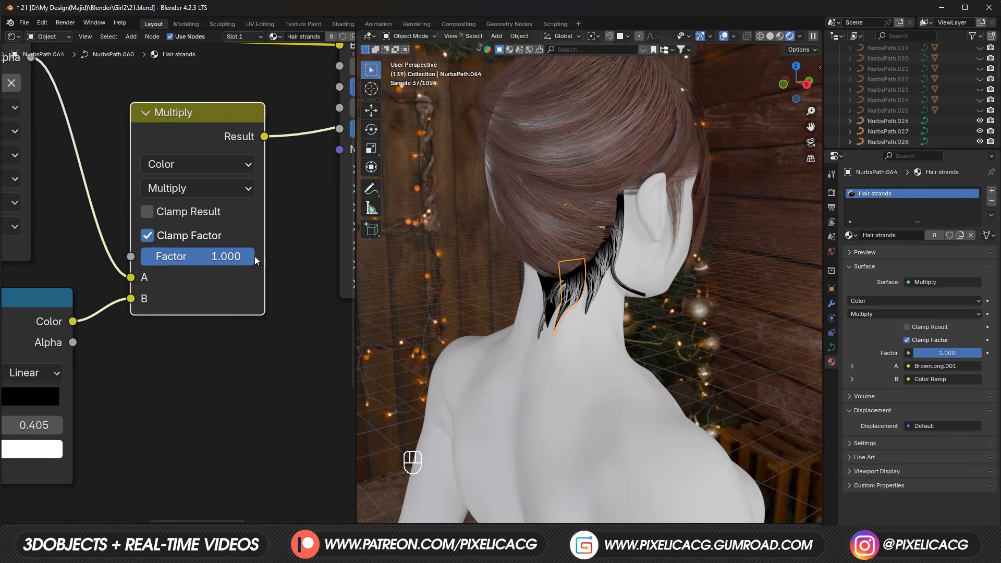
middle_click_drag(78, 380, 82, 373)
middle_click_drag(82, 373, 235, 297)
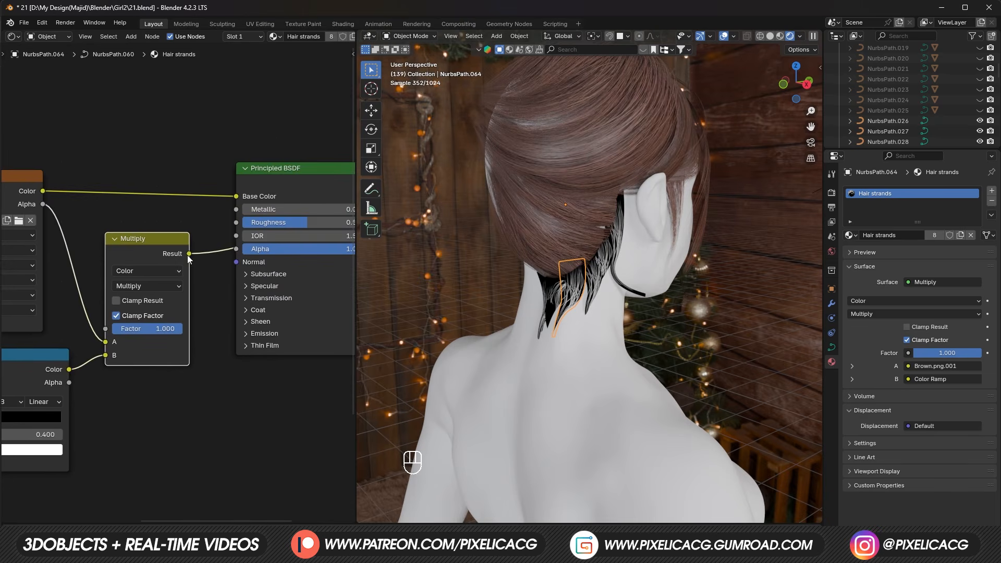
Step: Restore the Principled BSDF as the material output and connect the Multiply result to its Alpha
left_click(280, 172, "ctrl+shift")
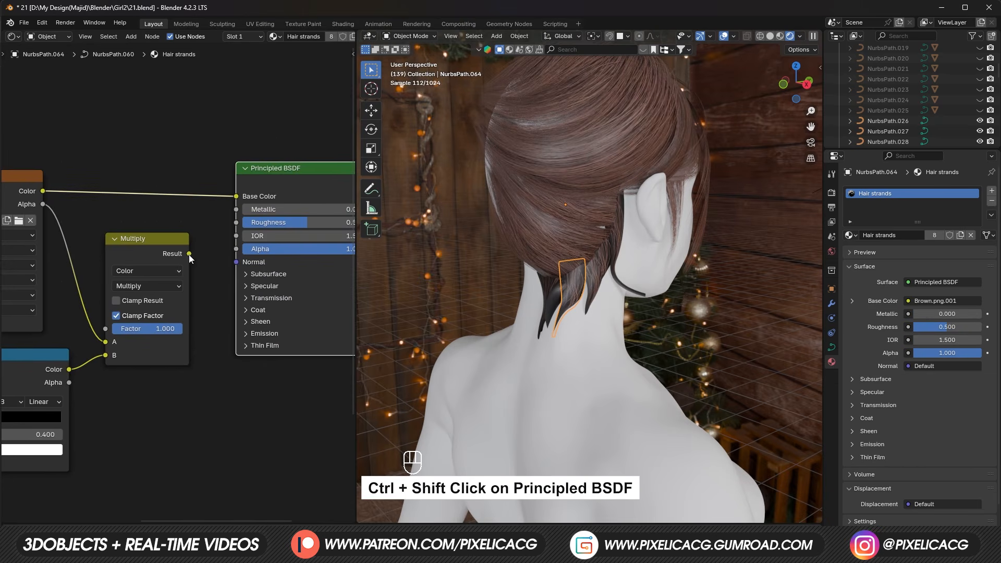
left_click_drag(189, 254, 236, 249)
scroll(590, 310, "up", 4)
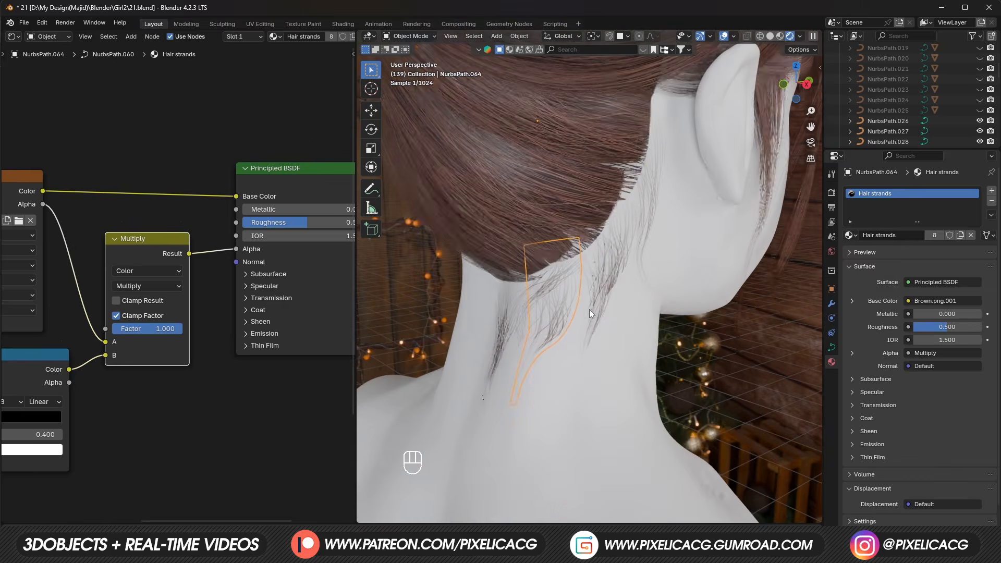
middle_click_drag(758, 404, 722, 389)
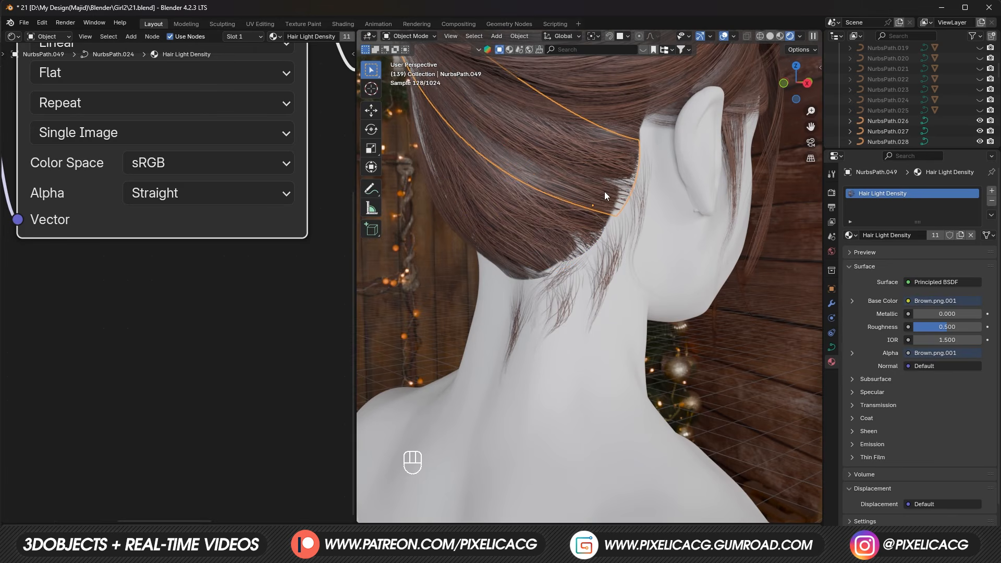
Step: Hide the Hair Light Density cards along the back hairline and select the card behind the ear that uses the Hair material
left_click(605, 192)
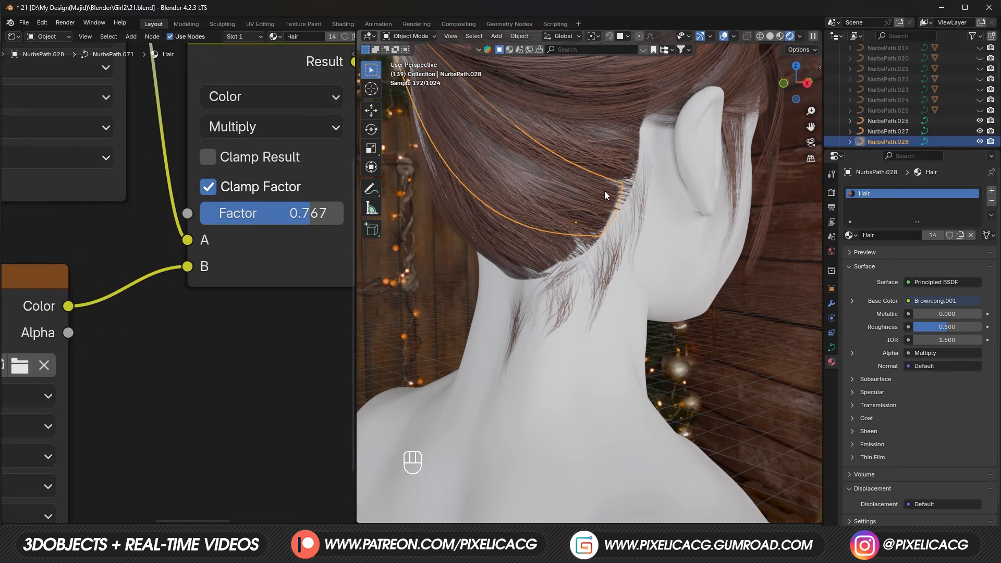
scroll(56, 443, "down", 5)
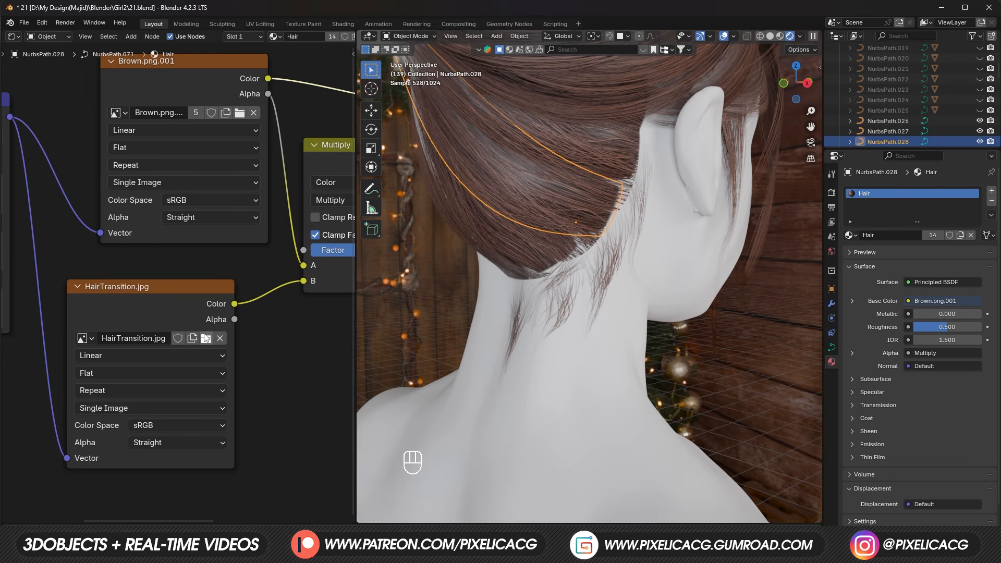
middle_click_drag(596, 271, 589, 334, "shift")
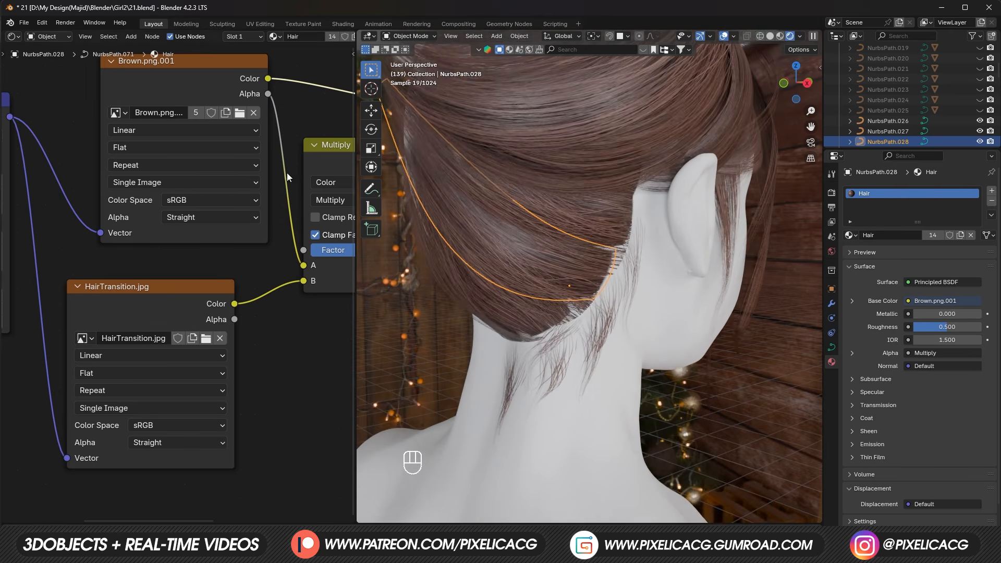
middle_click_drag(287, 173, 258, 251)
middle_click_drag(471, 326, 548, 292)
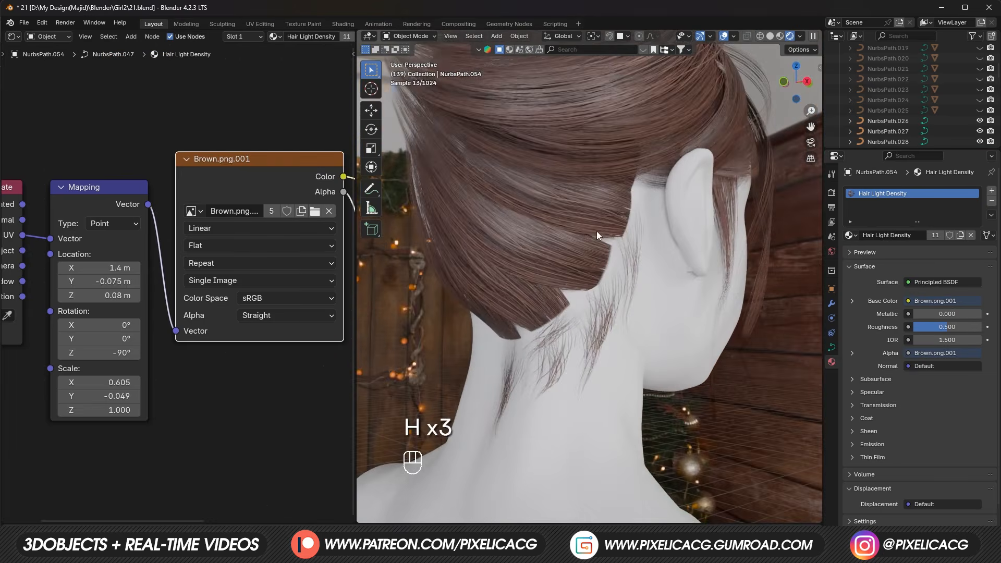
left_click(596, 231)
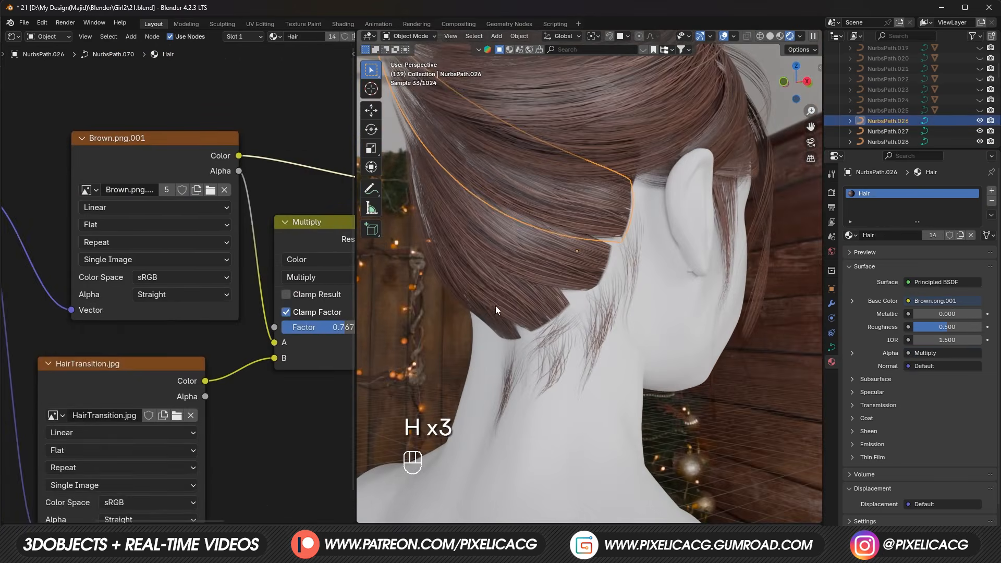
Step: Replace the transition image in the Hair material with HairTransitionMedium.jpg
middle_click_drag(139, 429, 189, 359)
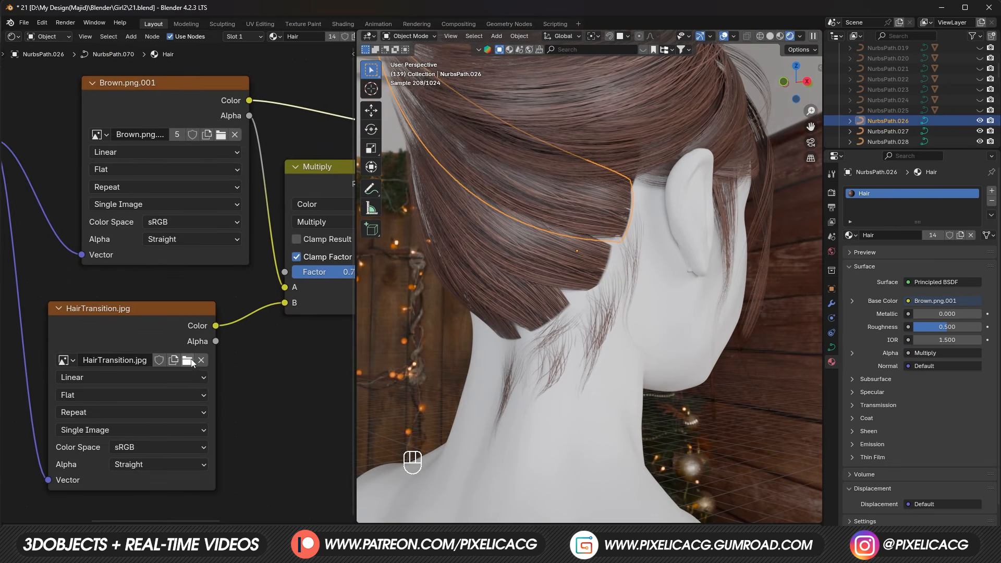
left_click(187, 360)
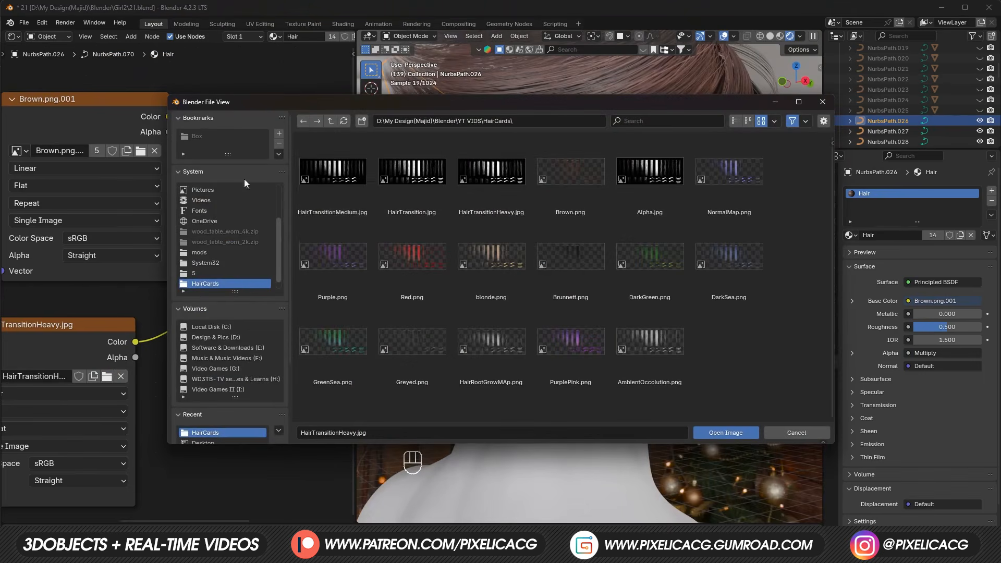
double_click(342, 188)
key("ctrl+z")
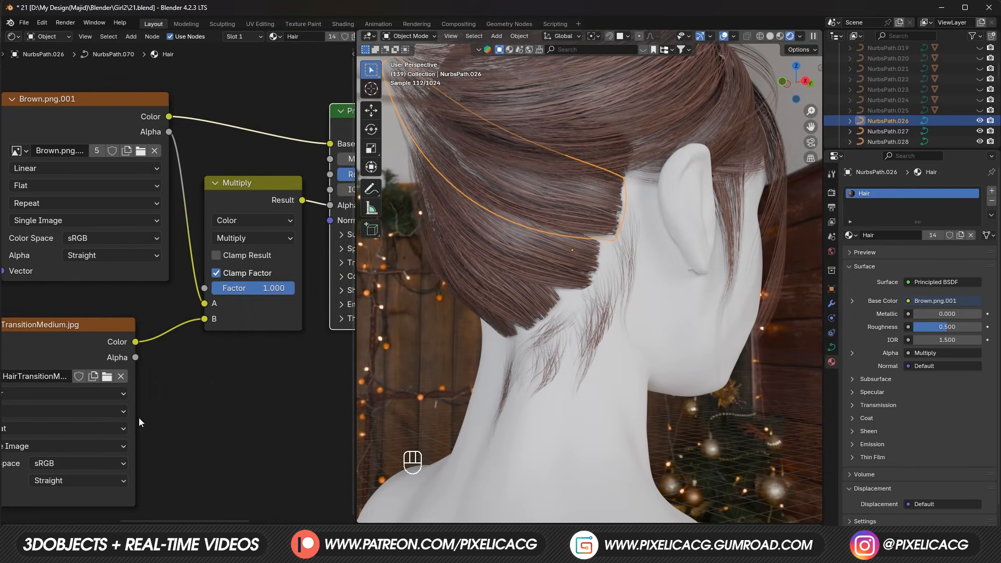
Step: In the Hair.transform material, disconnect the Brown.png.001 alpha from the Multiply node and connect the HairTransitionMedium.jpg color to its A input
middle_click_drag(94, 421, 100, 421)
scroll(100, 422, "down", 3)
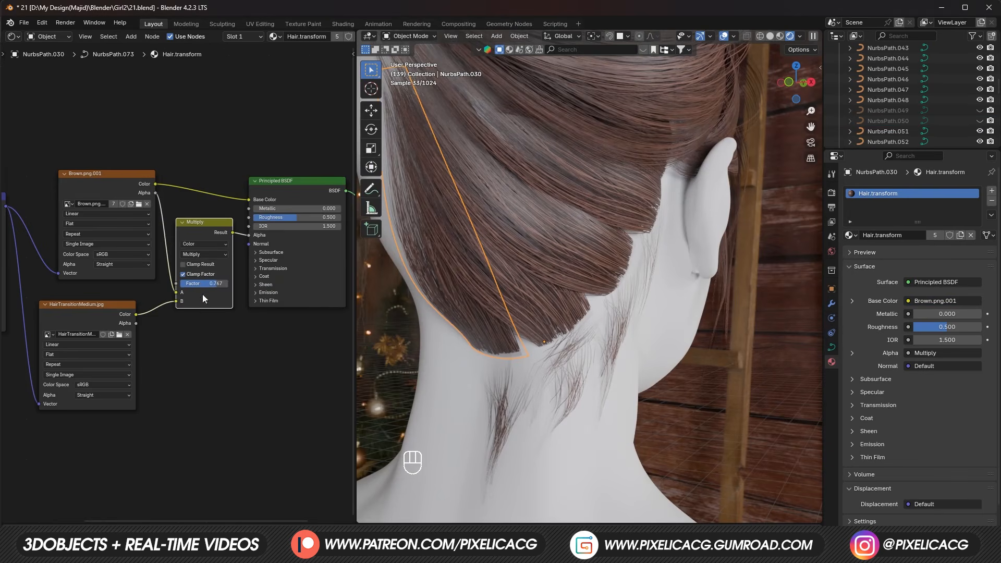
left_click_drag(162, 277, 163, 277)
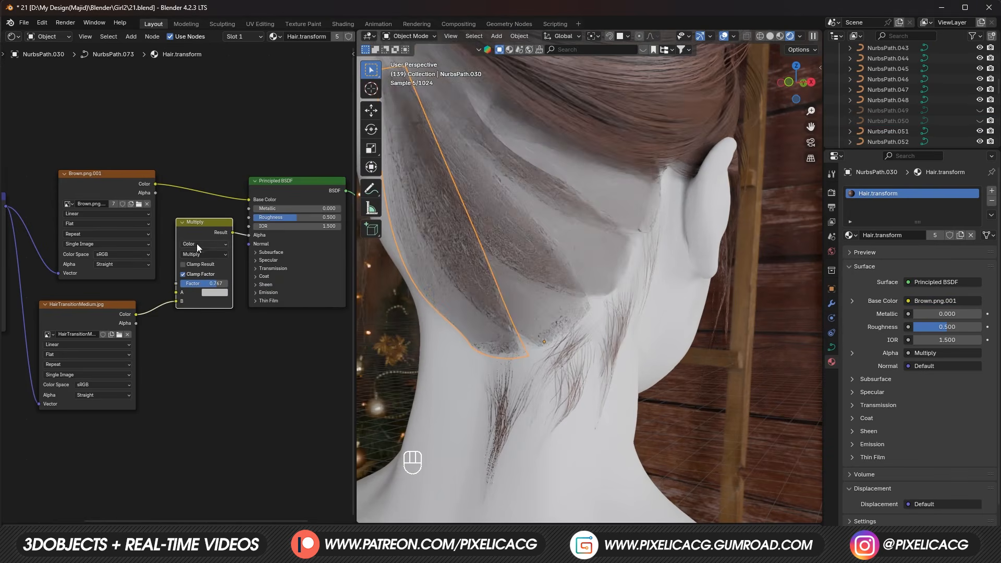
Step: Add a Color Ramp node to the Hair.transform material and place it below the HairTransitionMedium.jpg node
key("shift+a")
type("co")
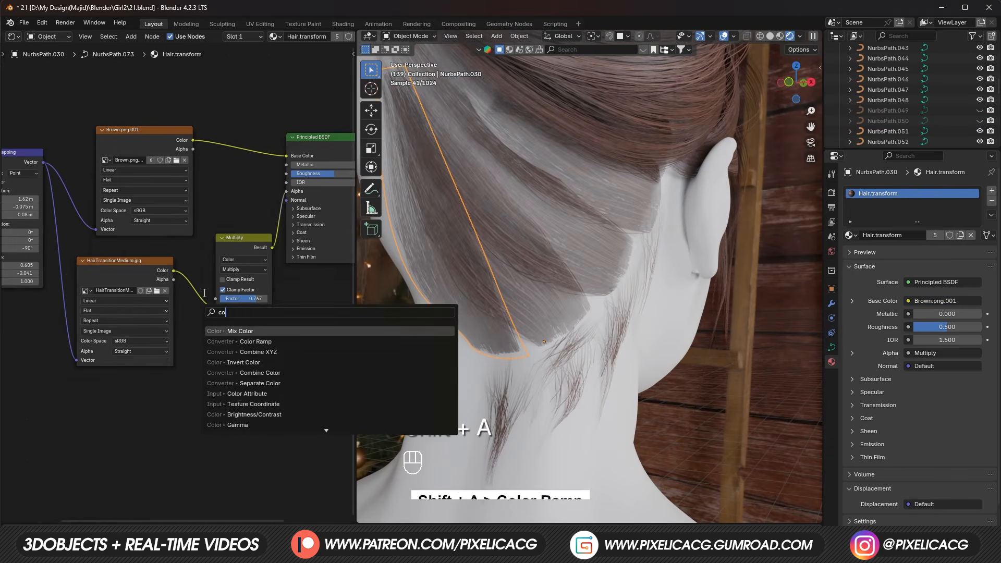
left_click(224, 342)
left_click(95, 371)
Step: Duplicate the linked Mapping node into the Color Ramp's Fac and connect the ramp color to the Multiply node's B with Factor 1.000
middle_click_drag(50, 240, 117, 192)
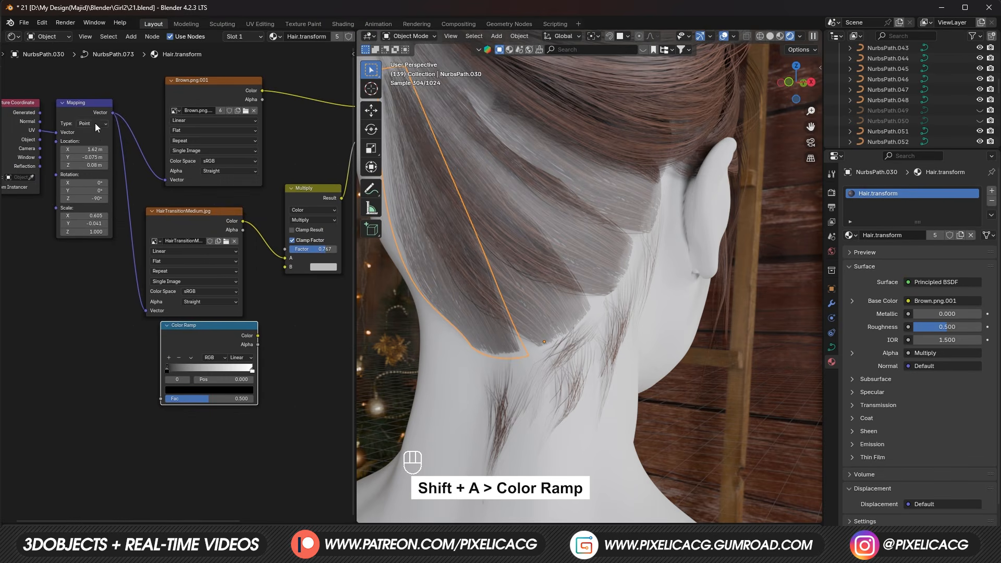
left_click(85, 111)
key("ctrl+shift+d")
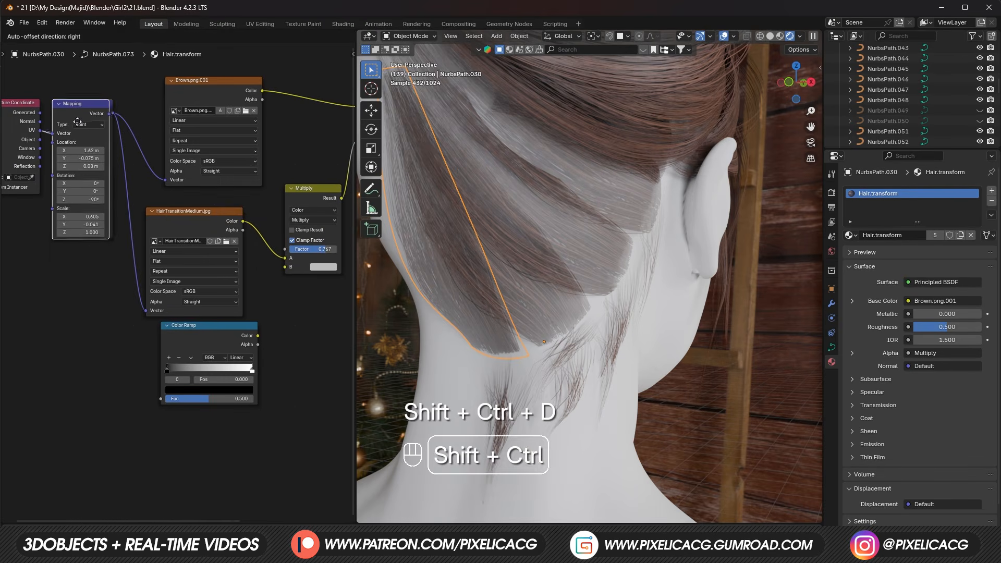
left_click(83, 280)
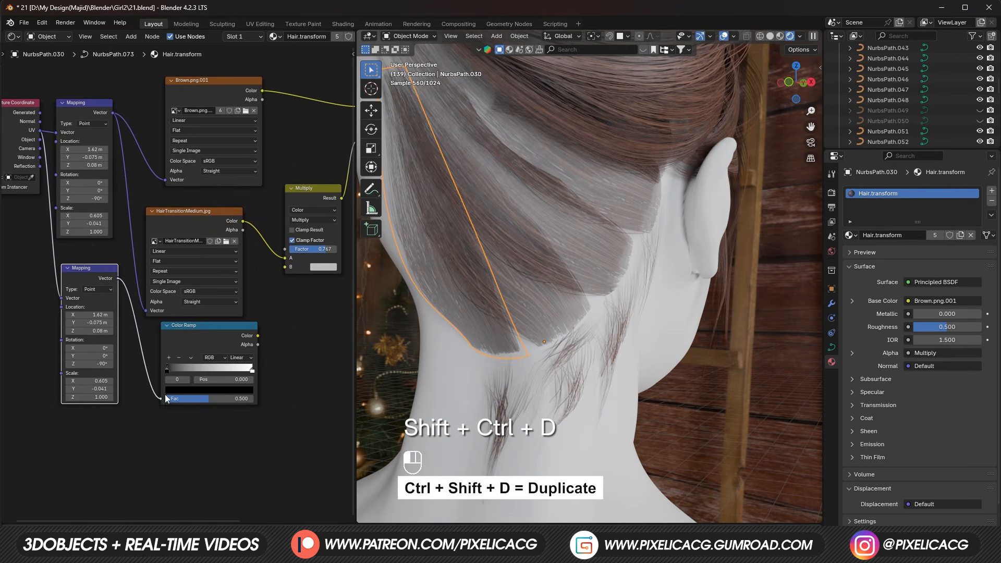
middle_click_drag(281, 313, 270, 322)
left_click_drag(266, 285, 272, 277)
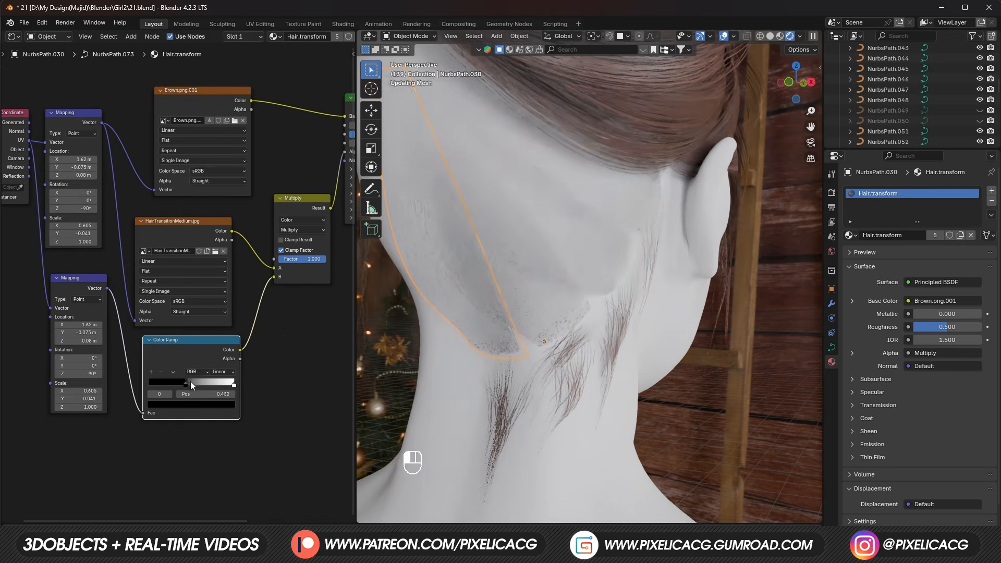
Step: Preview the Color Ramp on the cards, reverse its stops to white-to-black with white at 0.468, and set the duplicated Mapping's Z rotation to -150°
left_click(195, 347, "ctrl+shift")
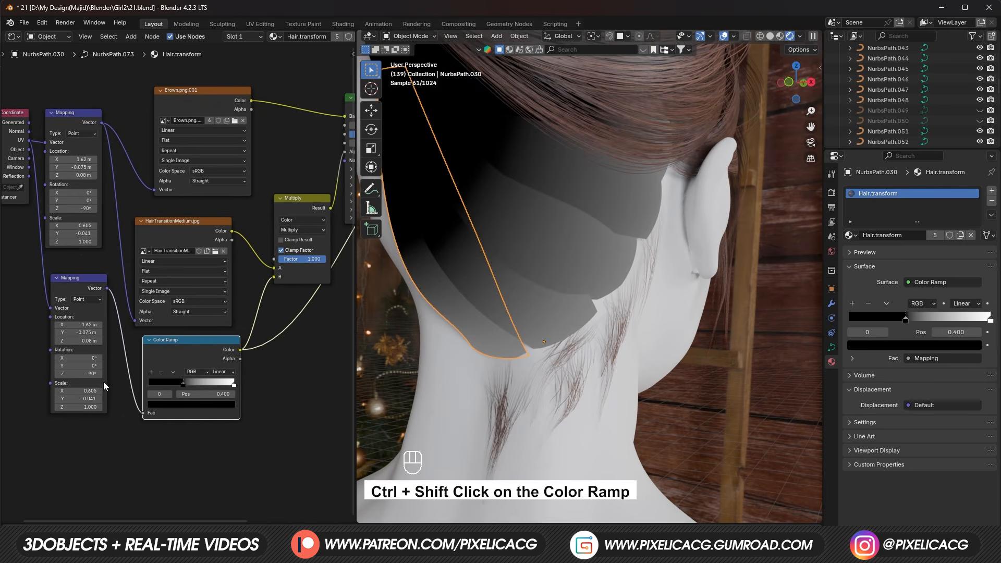
left_click_drag(232, 385, 197, 384)
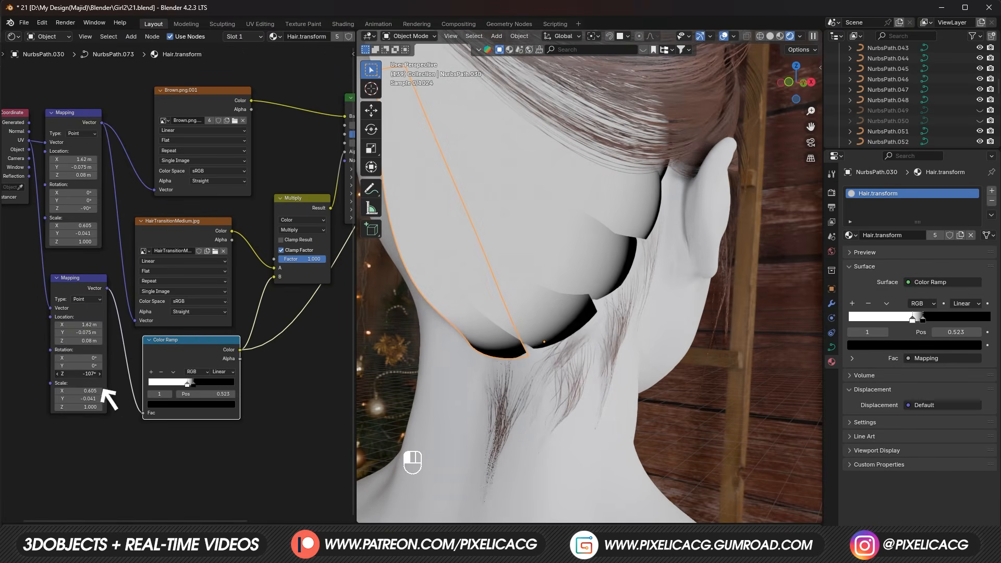
left_click_drag(92, 374, 99, 374)
left_click_drag(193, 384, 195, 384)
left_click_drag(187, 385, 189, 385)
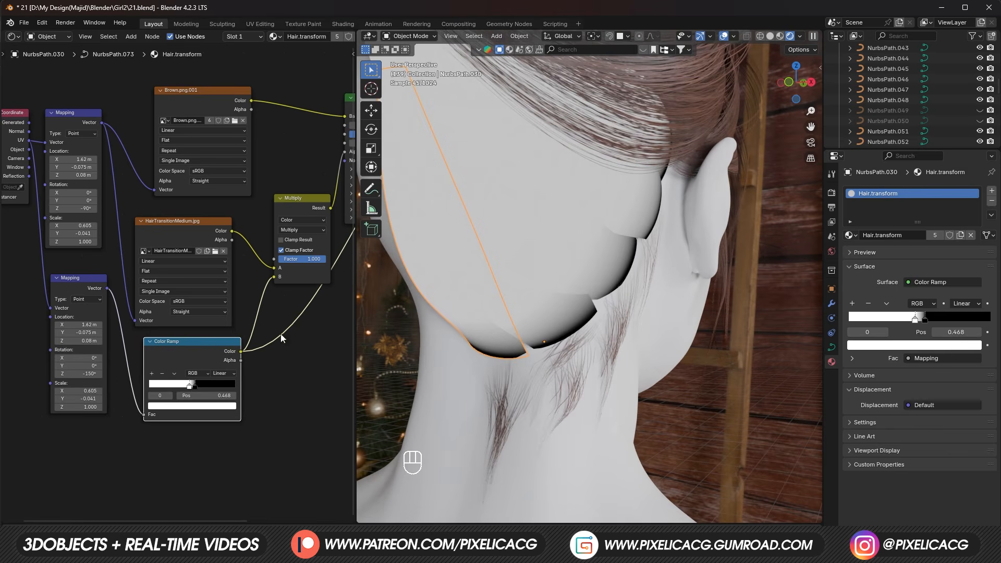
Step: Restore the Principled BSDF as the material output and set the Color Ramp's black stop to 0.536
middle_click_drag(297, 291, 194, 327)
left_click(275, 143, "ctrl+shift")
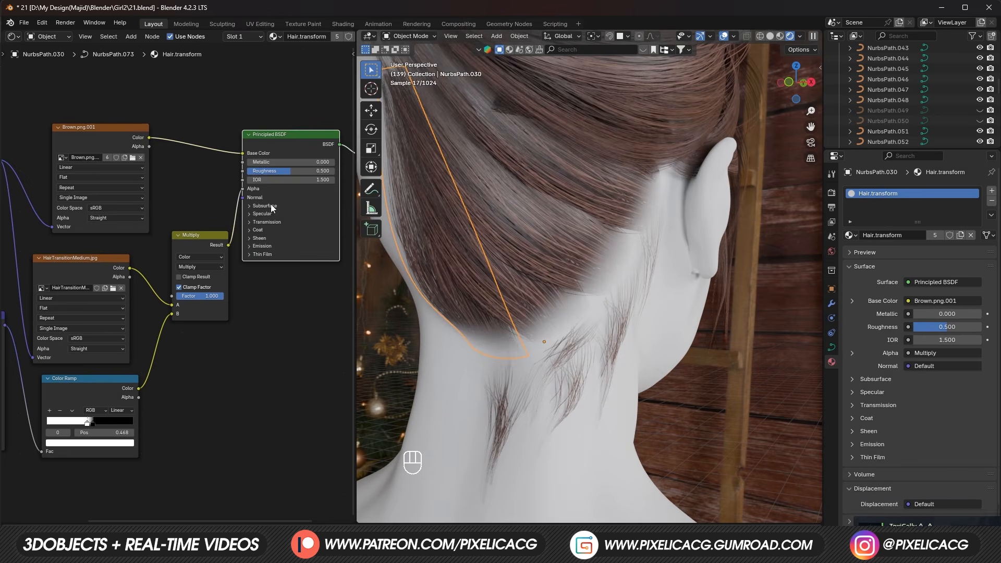
scroll(59, 419, "up", 5)
left_click_drag(122, 428, 116, 428)
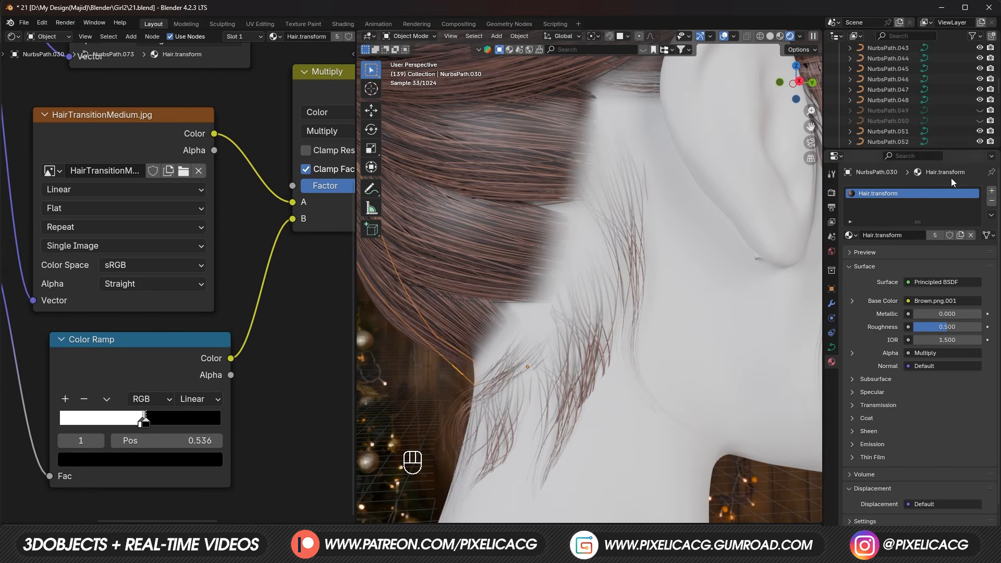
Step: In the Hair Light Density.transfrom material, place the HairTransitionHeavy.jpg node, mix its color into Alpha, and add a Color Ramp driven by a duplicated Mapping node
key("ctrl+shift+d")
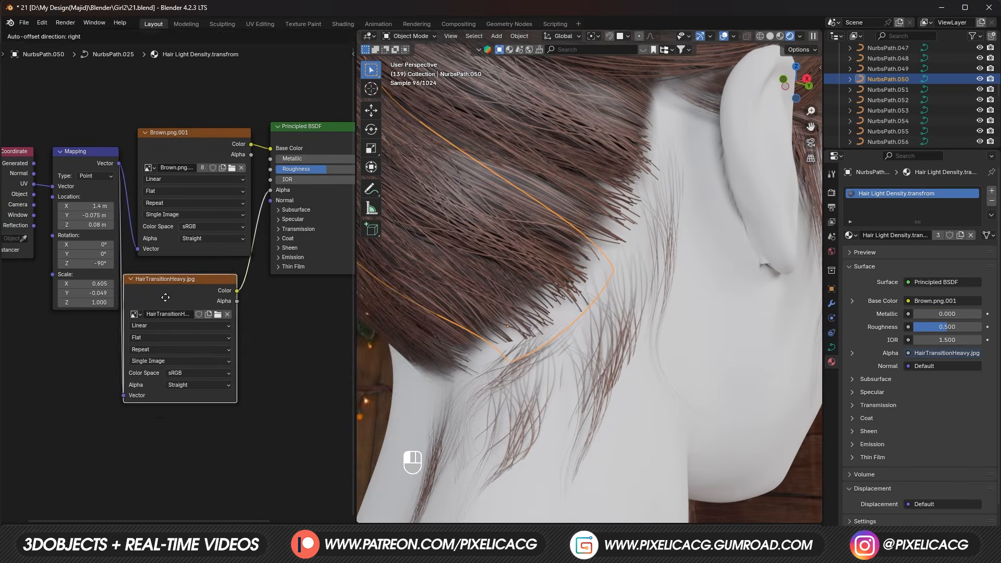
key("shift+a")
key("ctrl+shift+d")
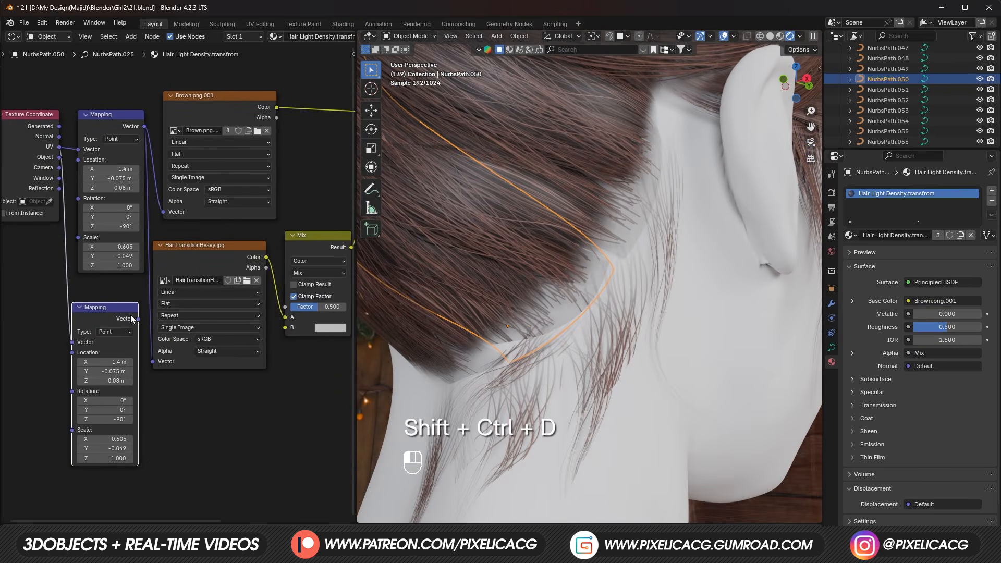
key("shift+a")
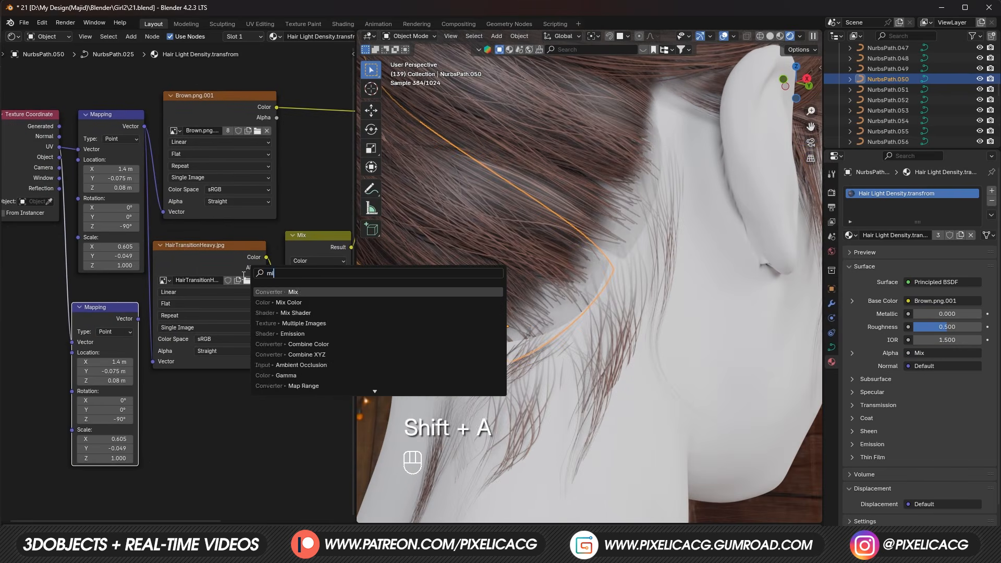
key("BackSpace")
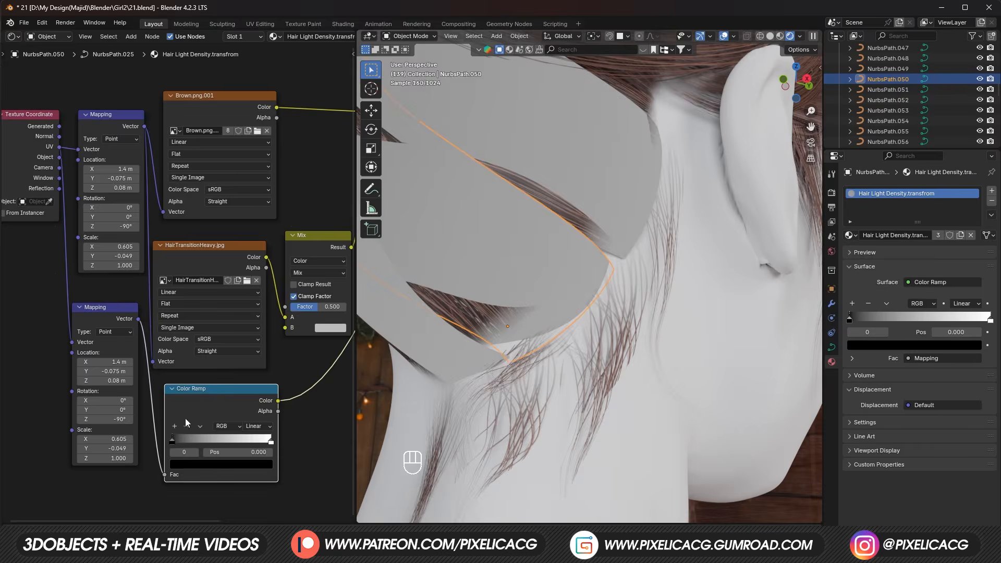
Step: Reverse the Color Ramp with black at 0.477, set the duplicated Mapping's Z rotation to -160°, and multiply ramp and transition image at Factor 1.000
left_click_drag(185, 438, 220, 441)
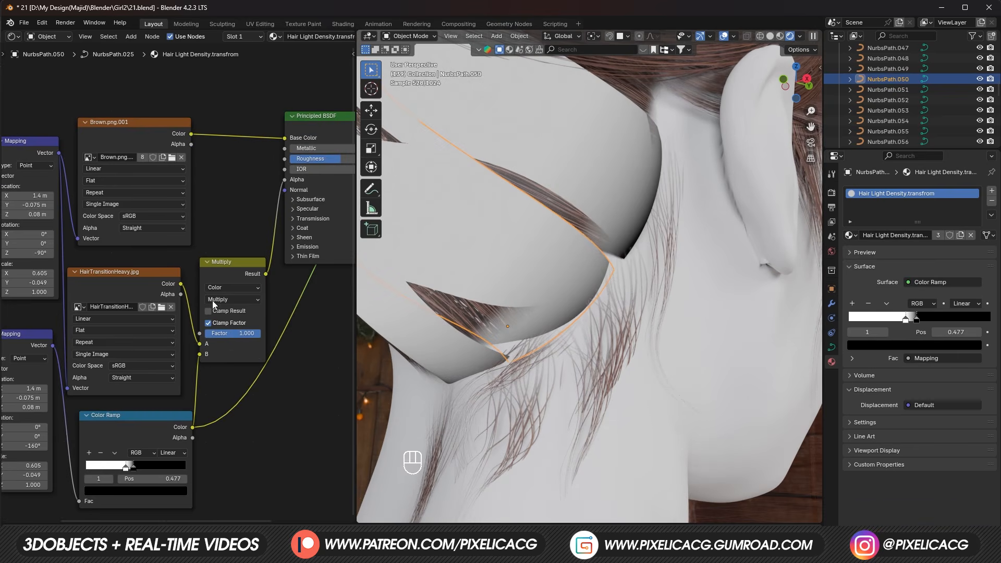
left_click_drag(126, 468, 129, 468)
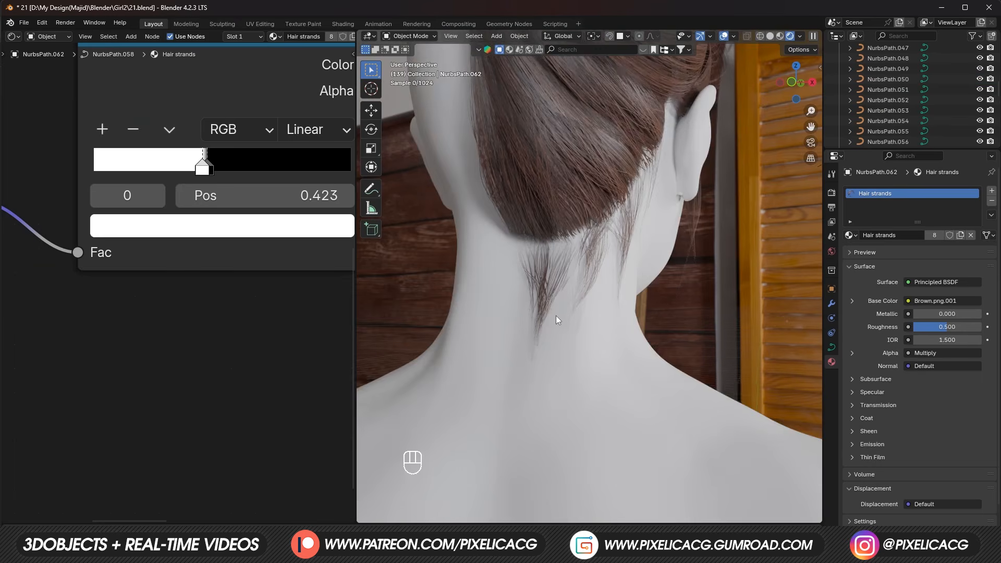
middle_click_drag(599, 323, 637, 362)
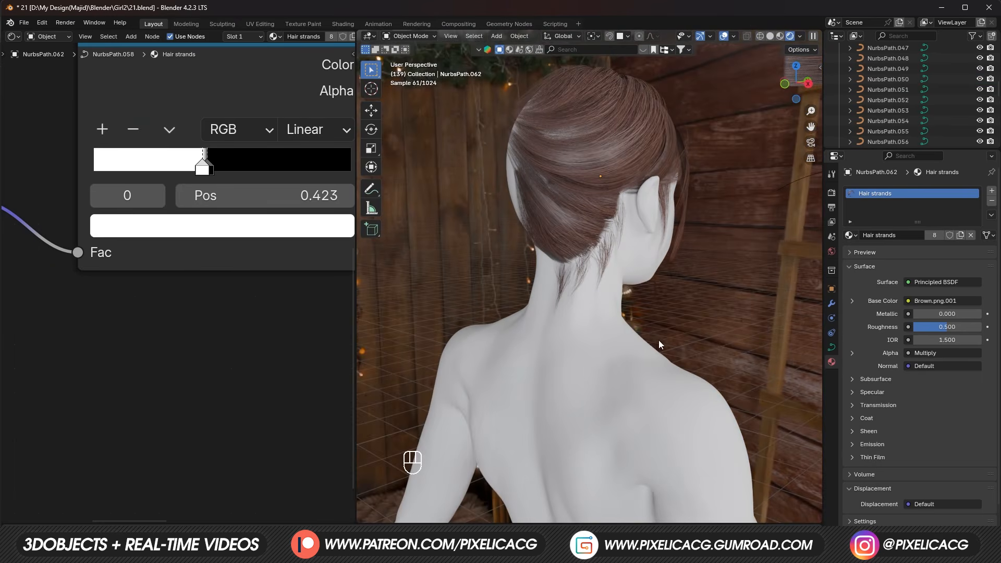
middle_click_drag(658, 265, 579, 269)
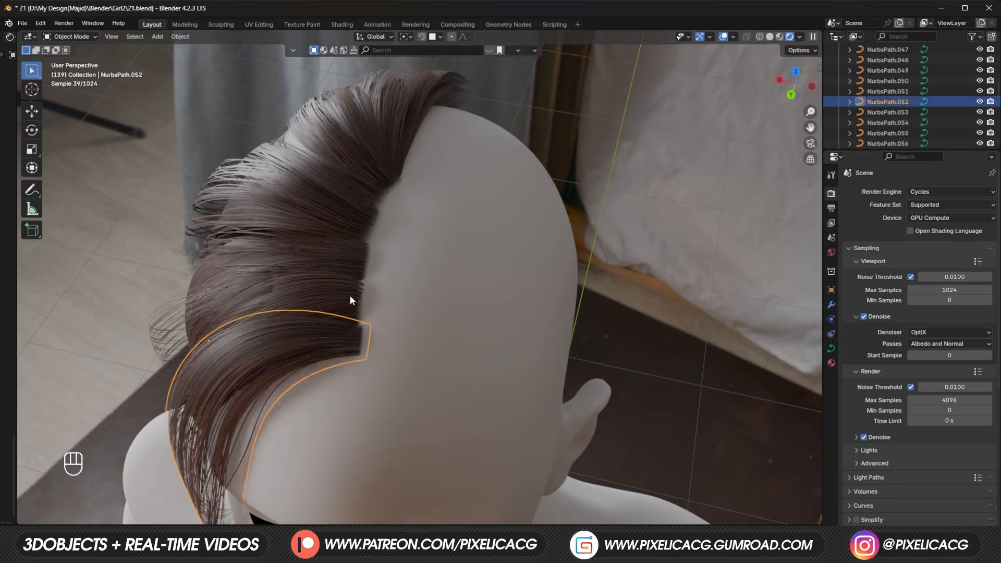
Step: Move, tilt and narrow the root control point of the hairline card just behind the frontmost card
key("Tab")
key("g")
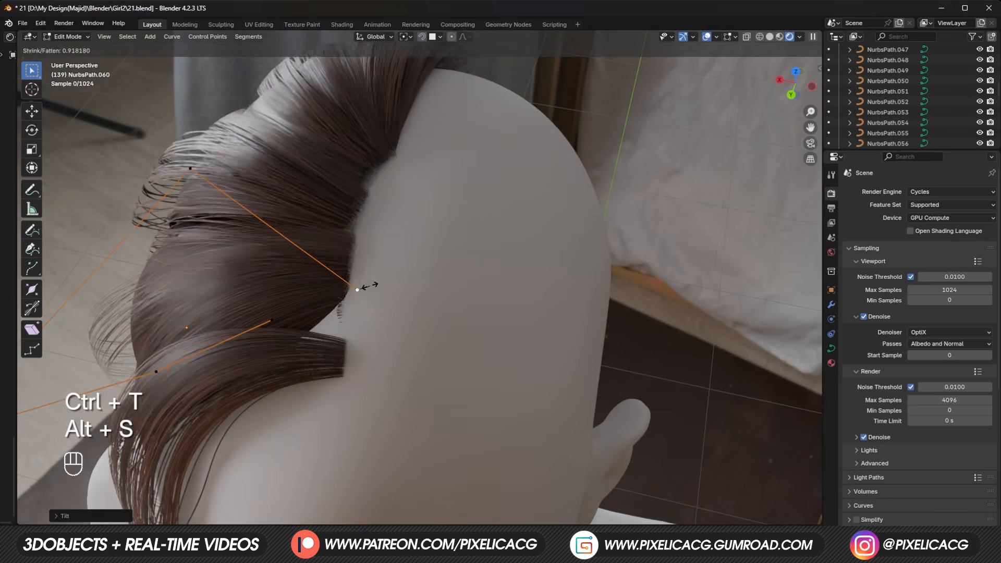
key("g")
key("Tab")
Step: Move the frontmost card's root and neighbouring control points along the hairline to close the gap beside the next card
key("Tab")
key("g")
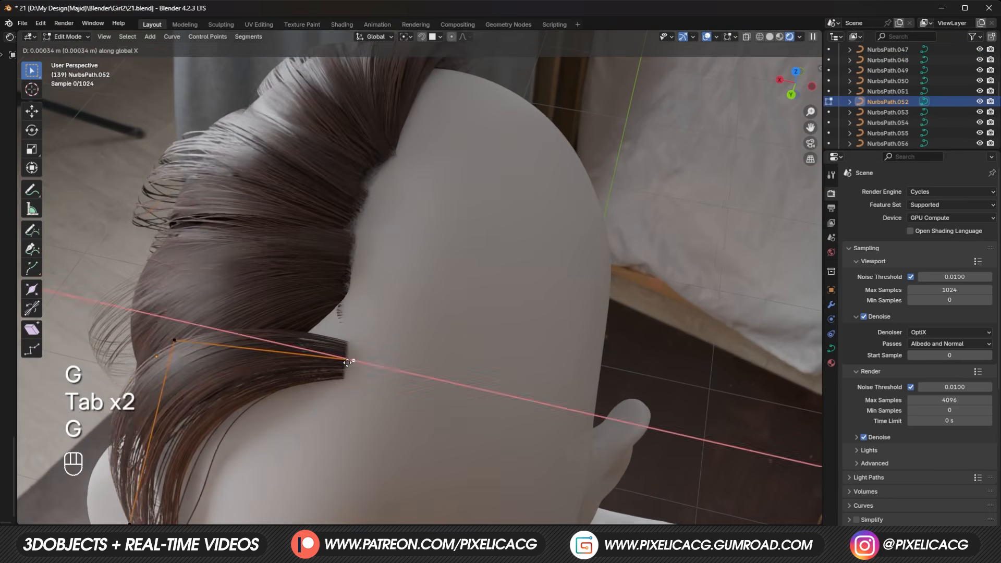
left_click(340, 343)
key("g")
key("g")
key("g")
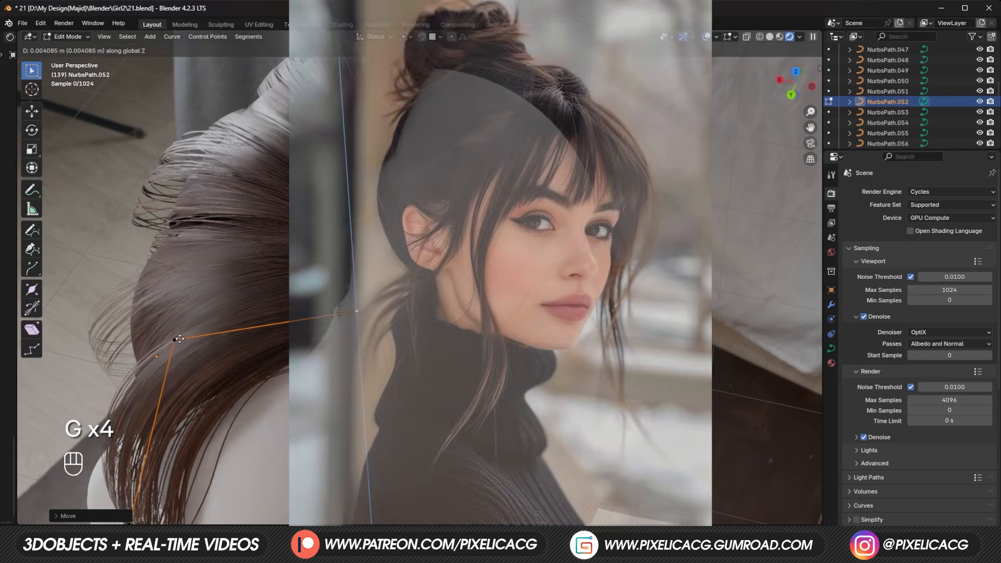
Step: Adjust the front card's width, place its lower points along the cheek, and raise its upper control point along Z
key("alt+s")
key("g")
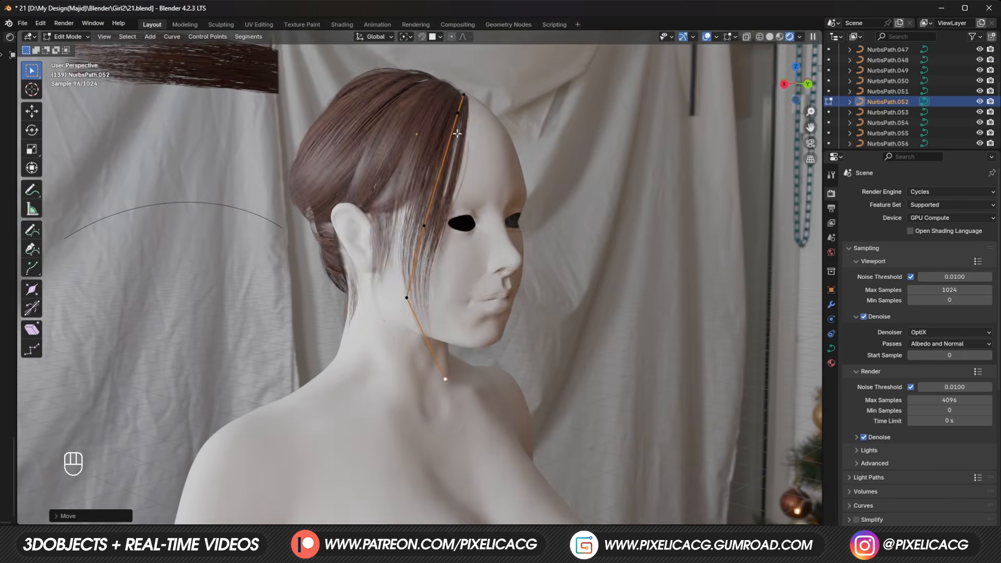
key("g")
key("z")
left_click(483, 148)
Step: Tilt the front card's middle control point, extrude its tip farther down beside the neck, and taper the end
left_click(425, 226)
key("ctrl+t")
left_click(493, 237)
left_click(409, 300)
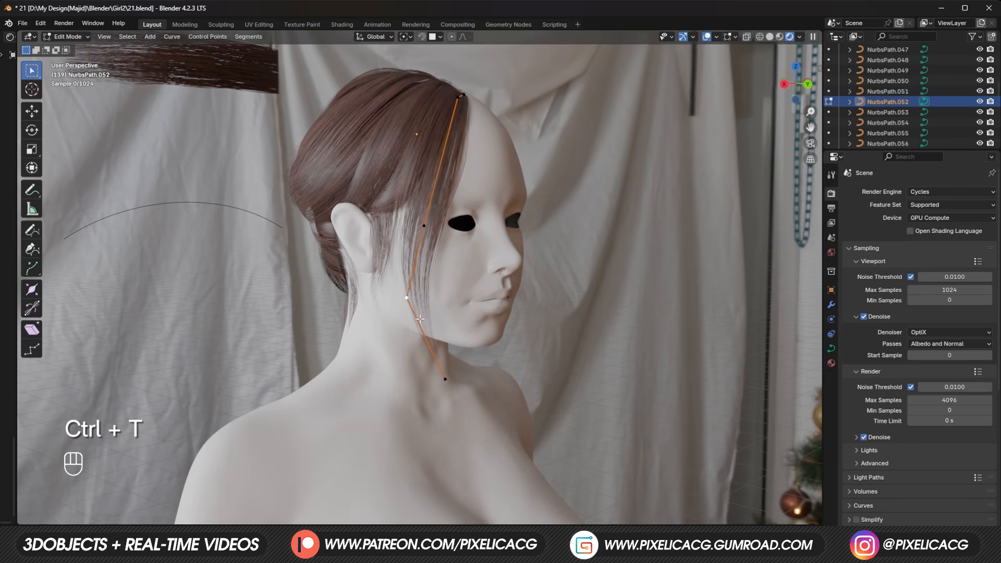
key("e")
key("alt+s")
key("Tab")
Step: Duplicate the front strand card, shift the copy along Y, and move its middle and lower control points back toward the ear and neck
key("shift+d")
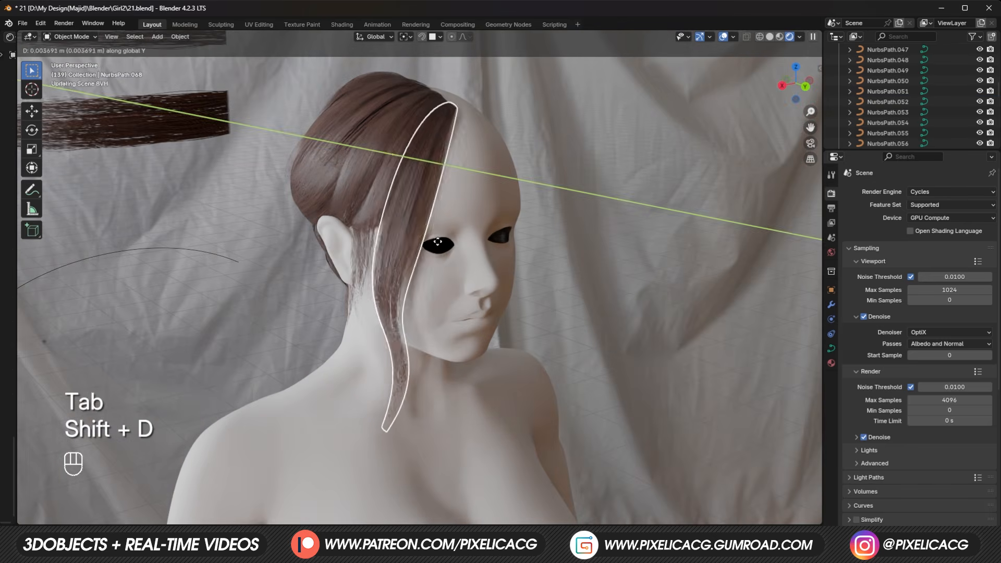
key("Tab")
key("g")
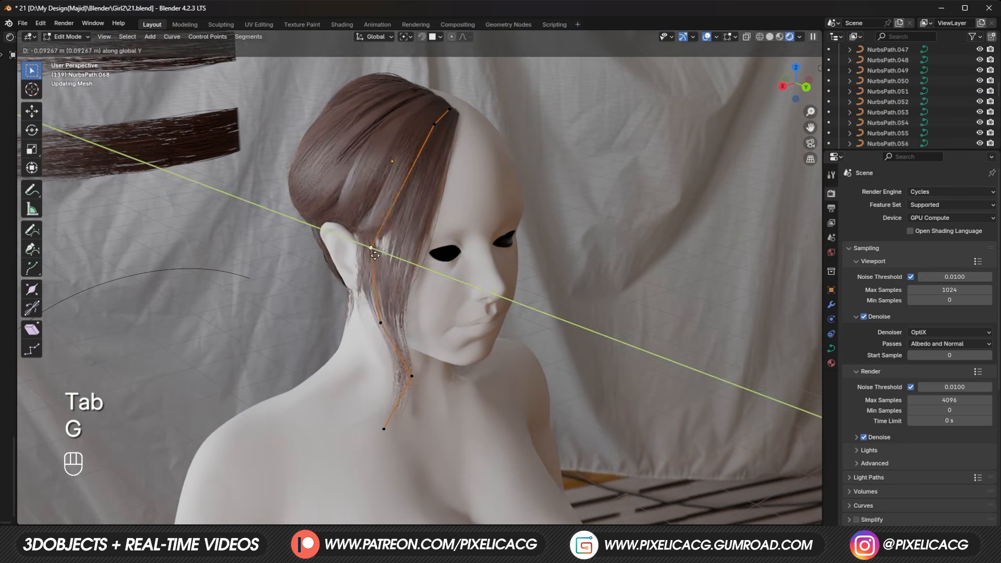
key("g")
key("g")
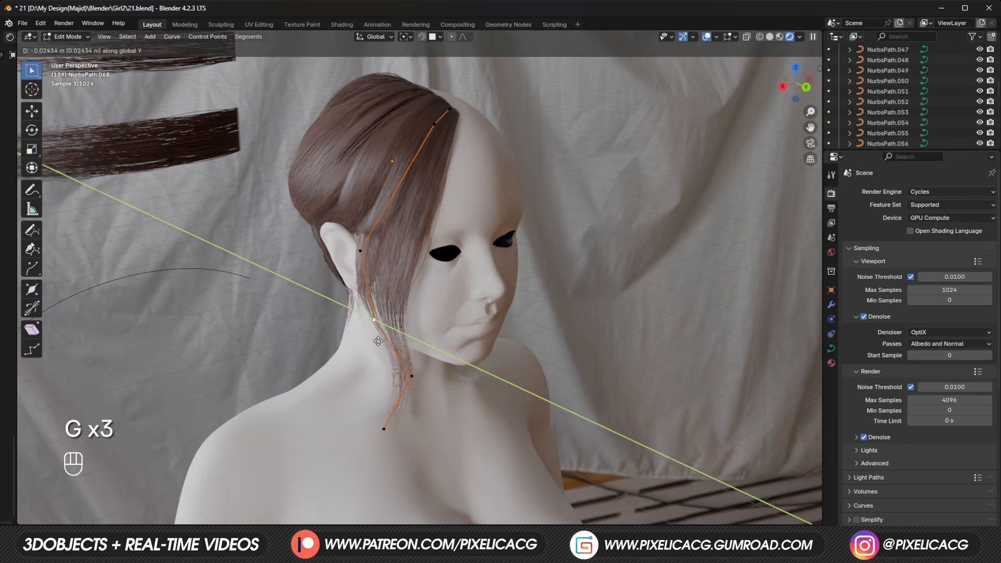
key("g")
key("g")
key("Tab")
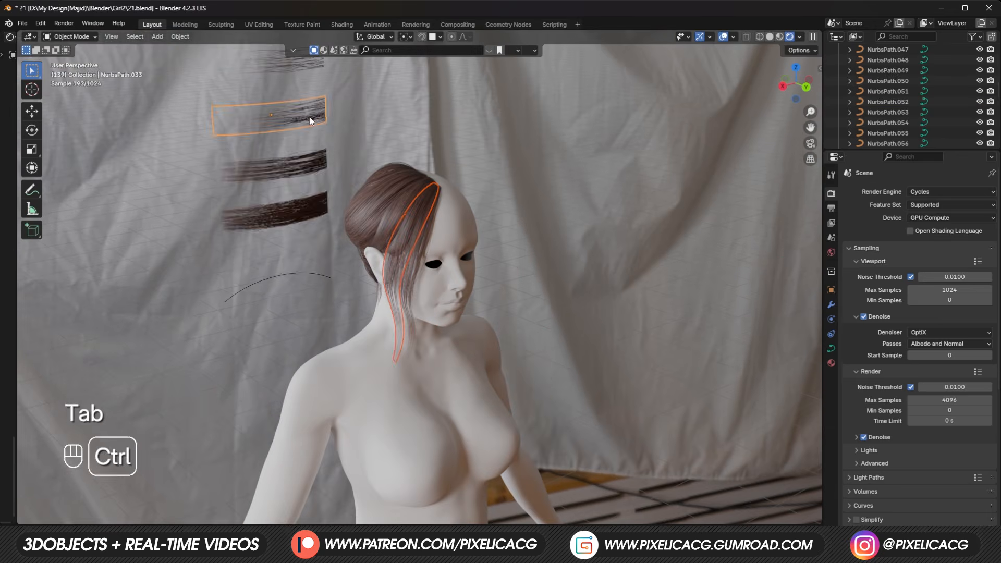
Step: Link the sparse sample card's material to the duplicated side strand, then undo the last two edits
key("ctrl+l")
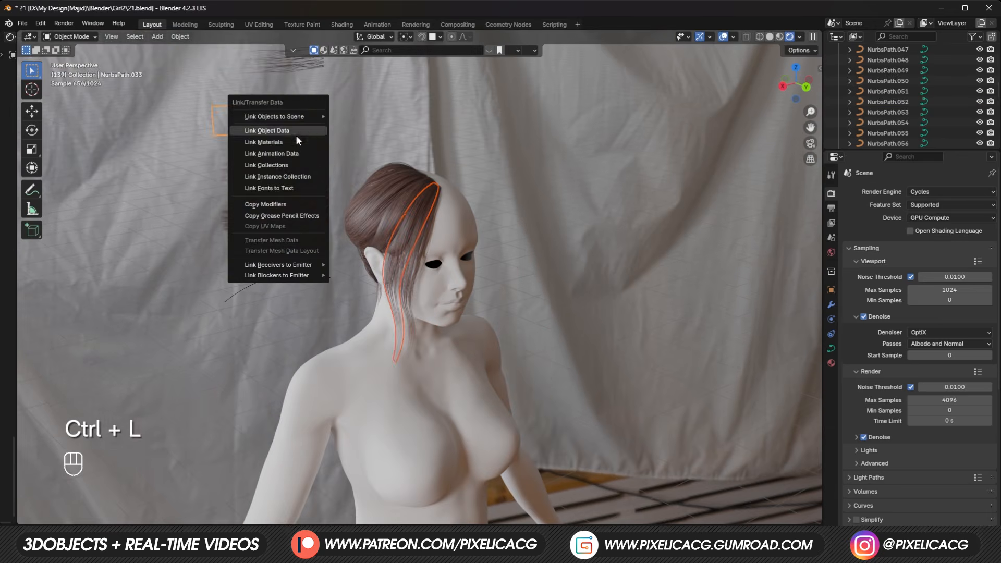
key("Tab")
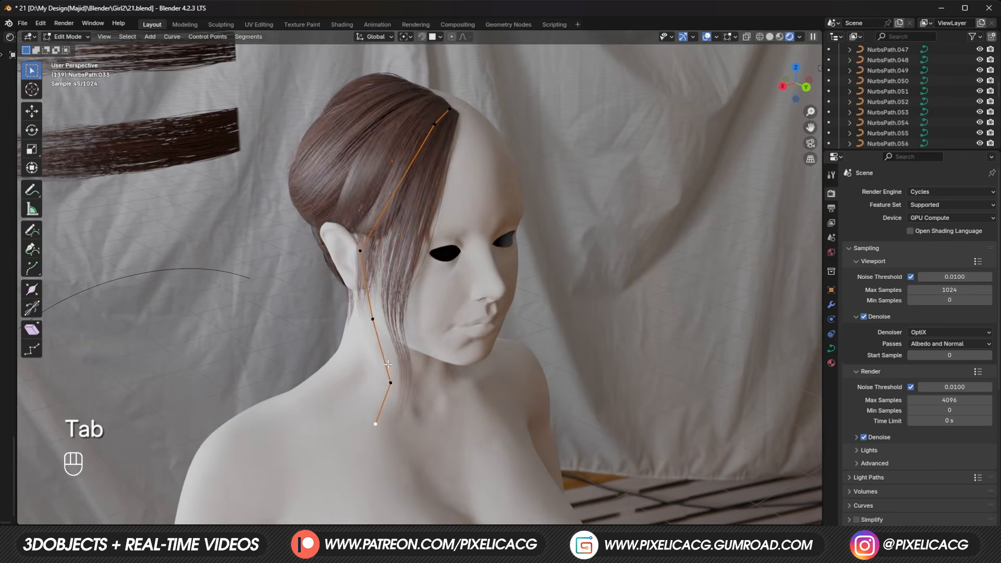
key("Tab")
key("ctrl+z")
key("ctrl+z")
key("Tab")
Step: Duplicate the front card again, rotate the copy, and move it along Y toward the forehead
key("shift+d")
key("x")
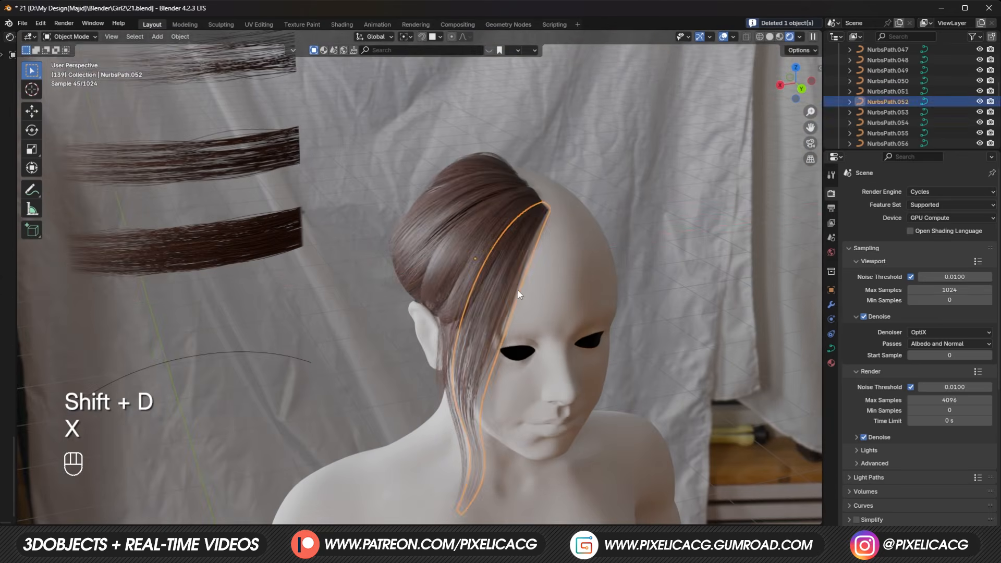
key("shift+d")
key("x")
key("r")
key("g")
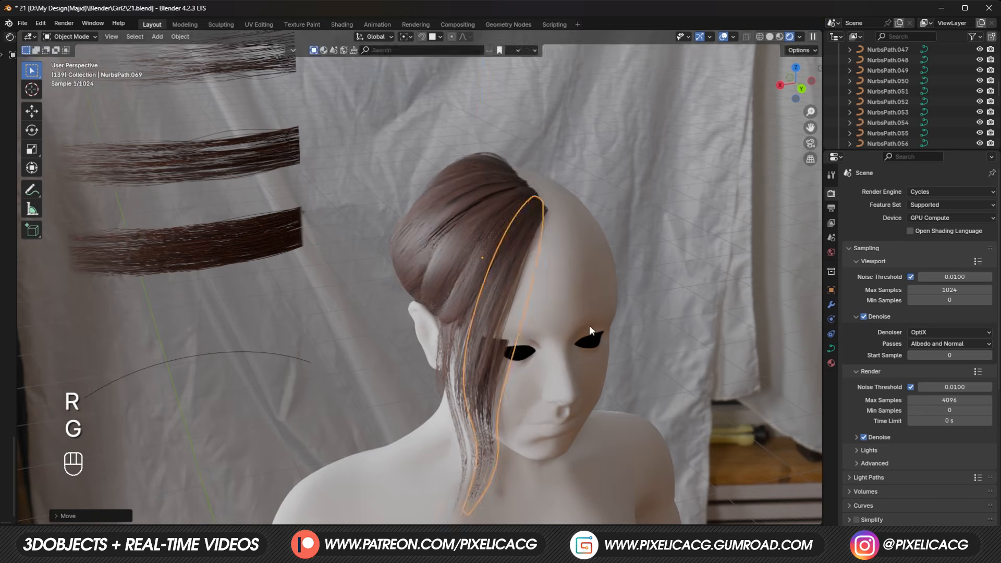
key("g")
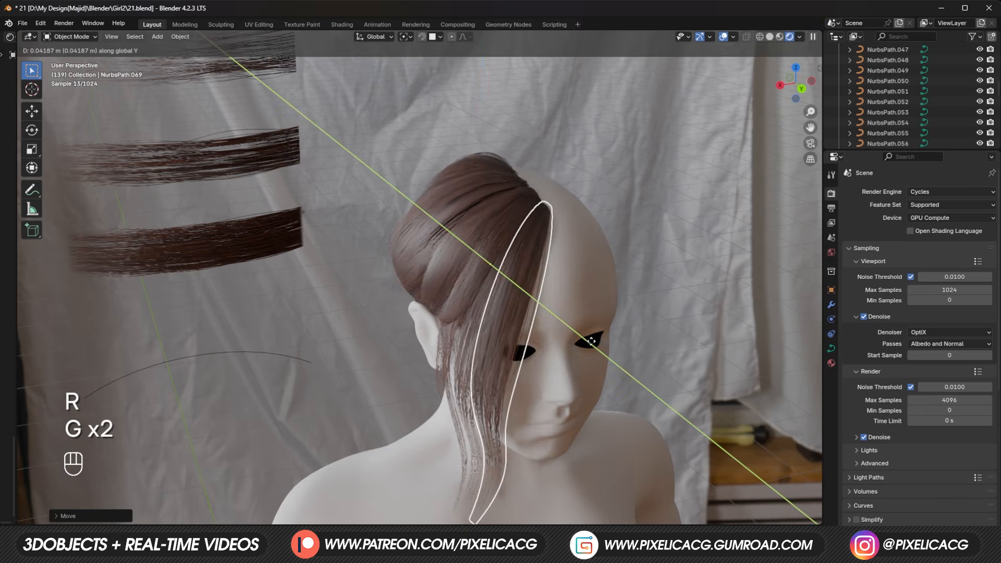
Step: Delete the lowest control points of the copied front card to shorten it to about cheek level
left_click(533, 402)
key("F10")
key("x")
left_click(534, 402)
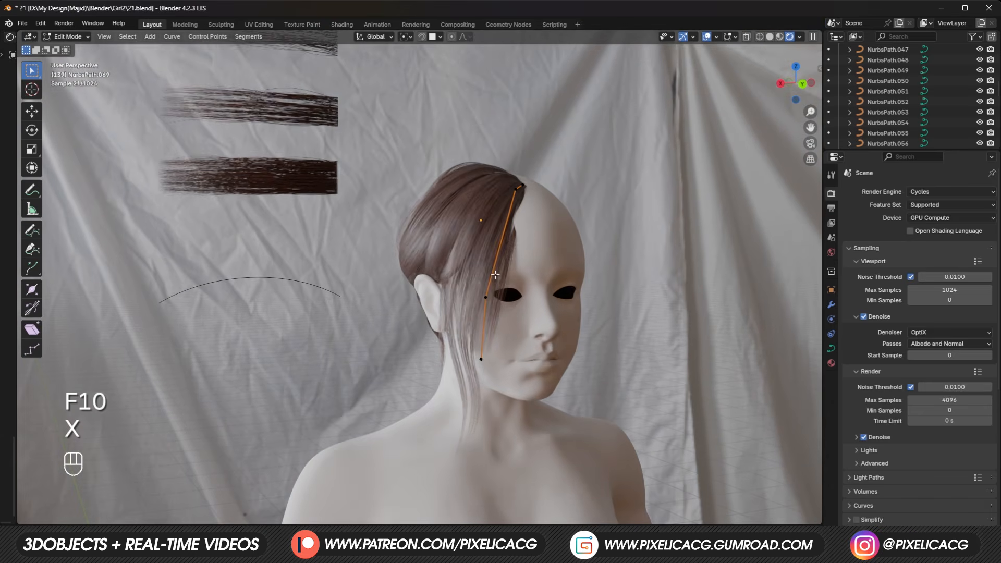
Step: Move and narrow the short card's end point beside the eye, then move and tilt its upper control point down over the forehead
key("g")
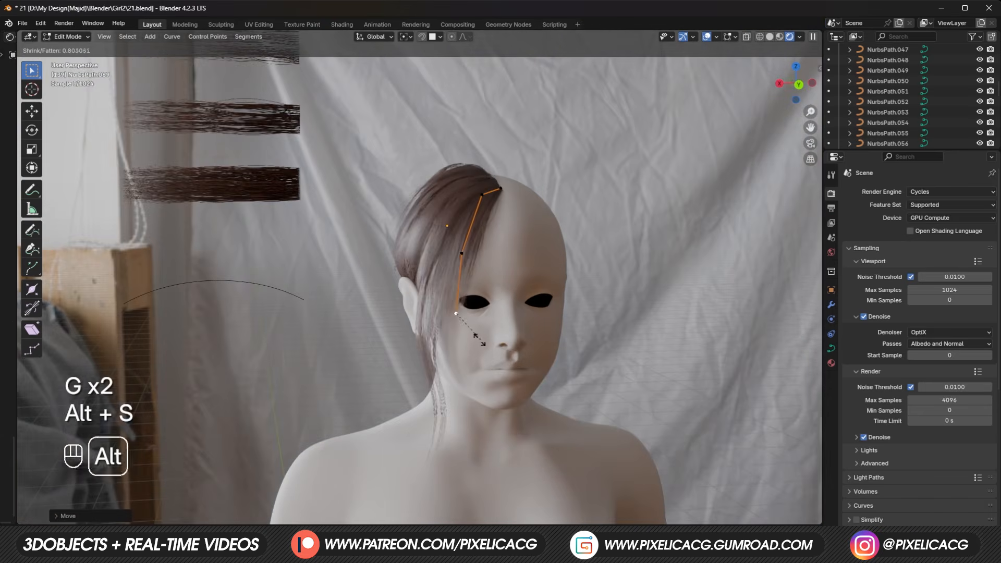
left_click(450, 308)
scroll(467, 270, "up", 3)
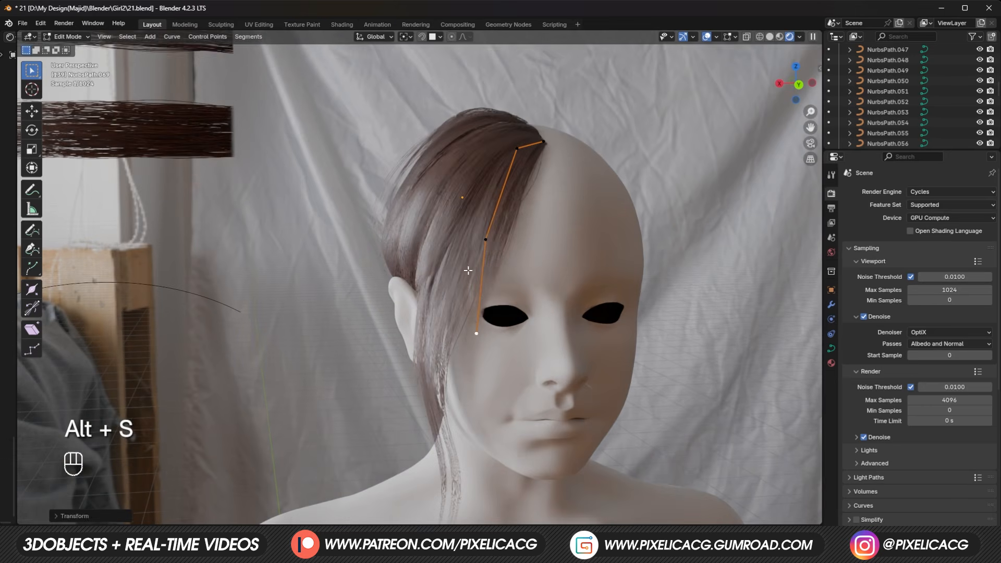
left_click(522, 148)
key("g")
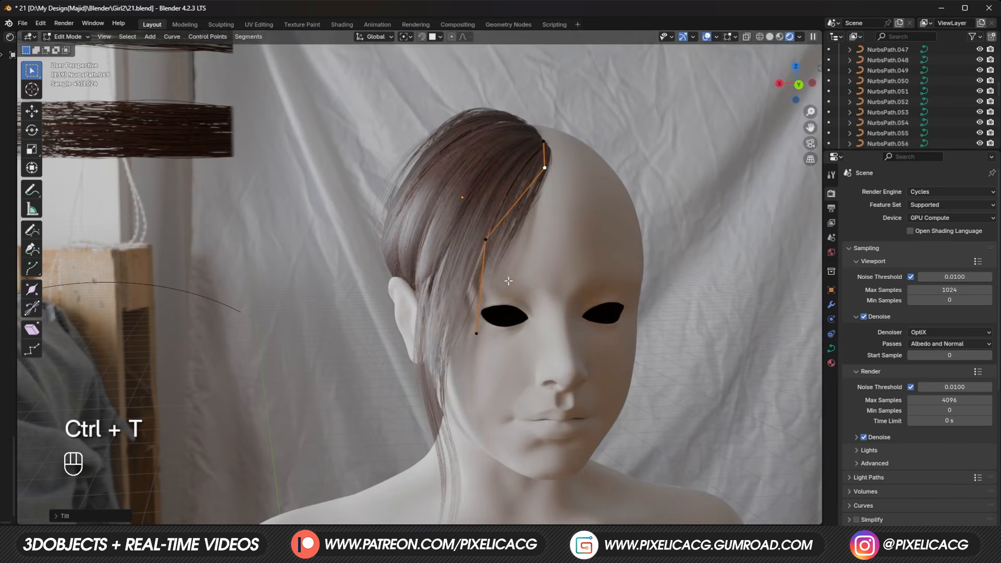
Step: Duplicate the short front card and reposition the copy's upper, middle and end control points so it falls over the forehead toward the eye
key("shift+d")
key("Tab")
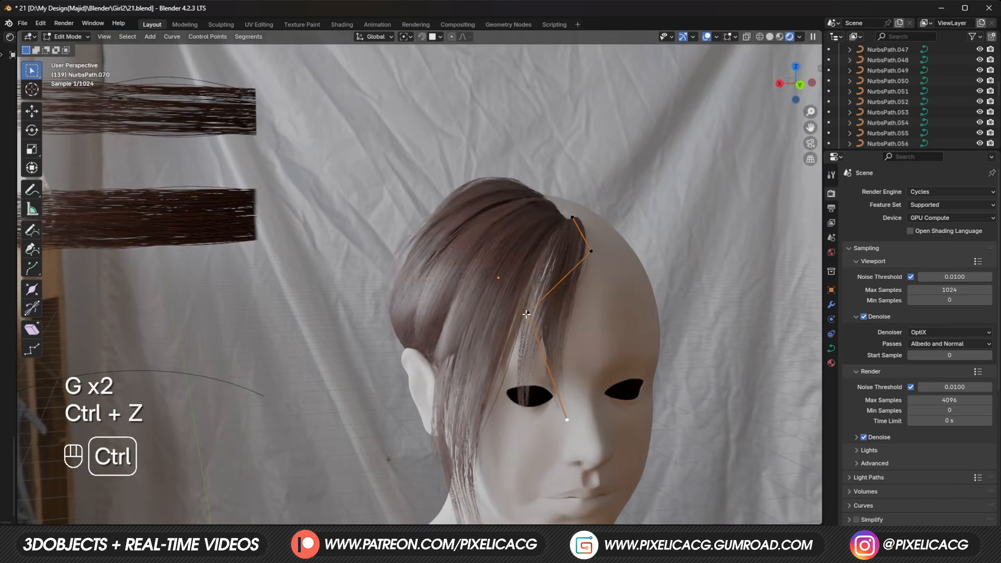
left_click(526, 314)
key("g")
left_click(564, 321)
scroll(565, 320, "up", 1)
left_click(607, 457)
key("g")
left_click(602, 336)
key("g")
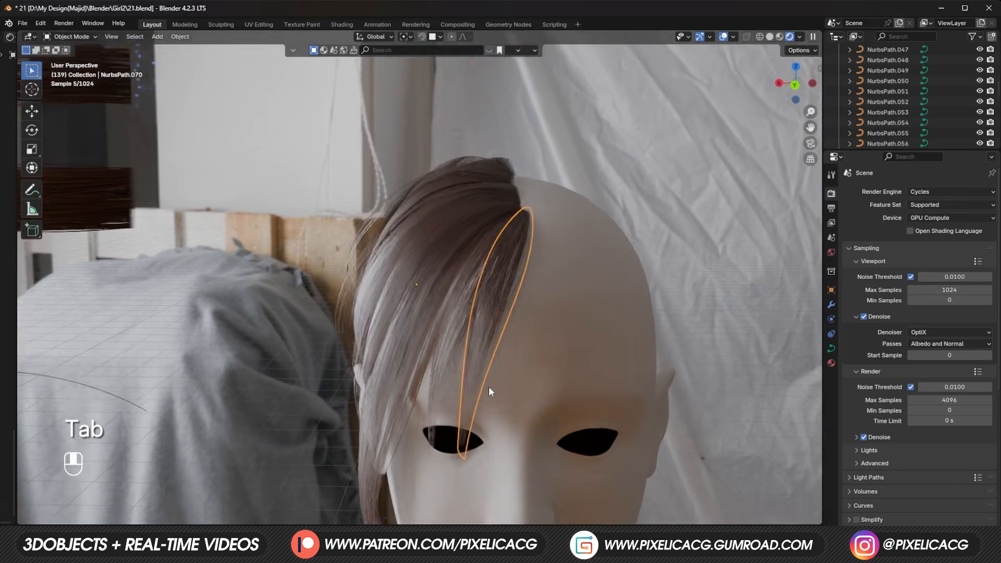
Step: Move and tilt the copied forehead card's lower control points so the strand curves toward the eye
key("Tab")
key("g")
left_click(466, 333)
key("ctrl+t")
left_click(514, 368)
key("g")
middle_click(518, 383)
left_click(462, 446)
Step: Extrude the forehead card's end point below the eye, then undo the last four edits
key("e")
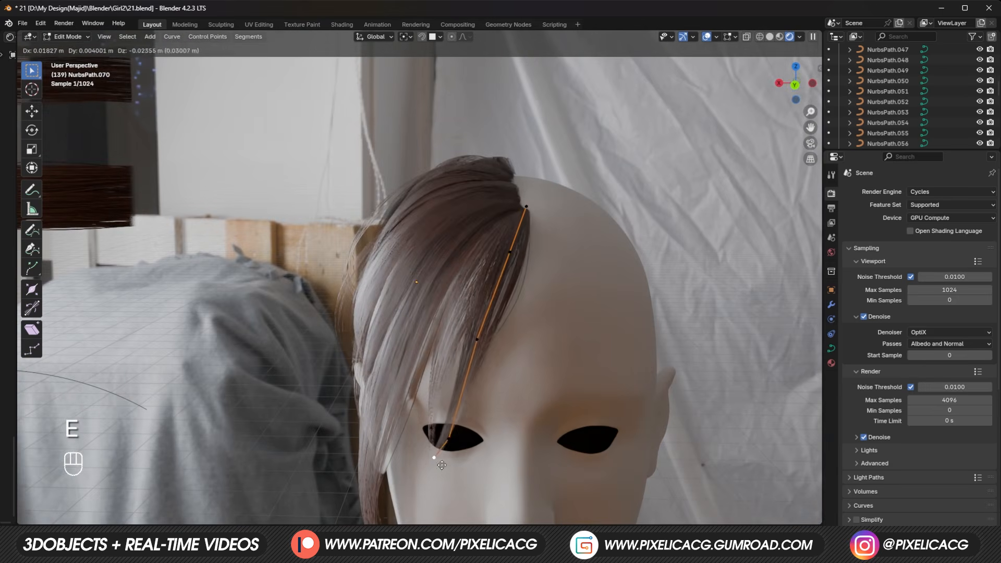
key("Tab")
key("ctrl+z")
key("ctrl+z")
key("ctrl+z")
key("ctrl+z")
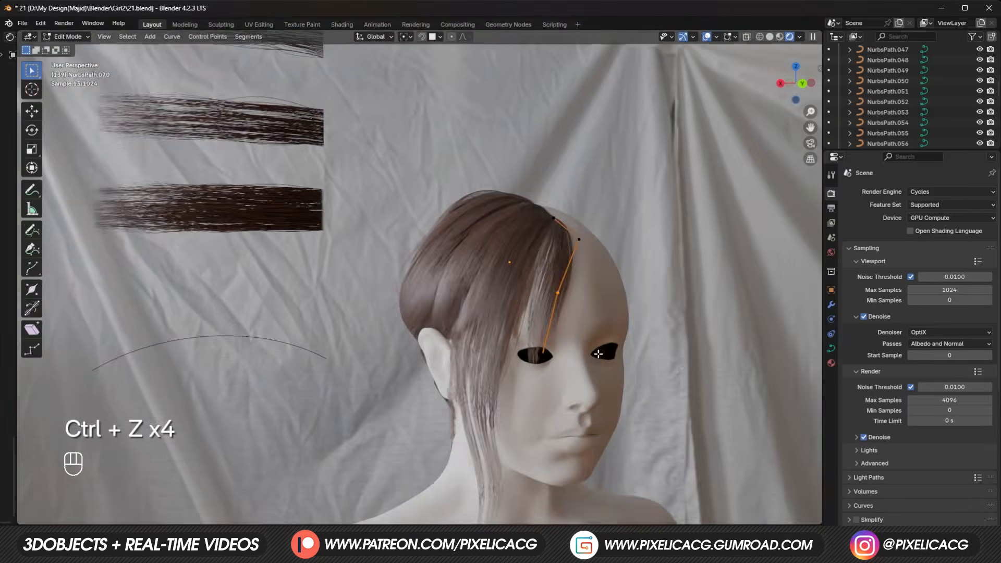
Step: Shift the short card beside the eye along X and adjust its control points
key("Tab")
scroll(487, 351, "up", 3)
key("g")
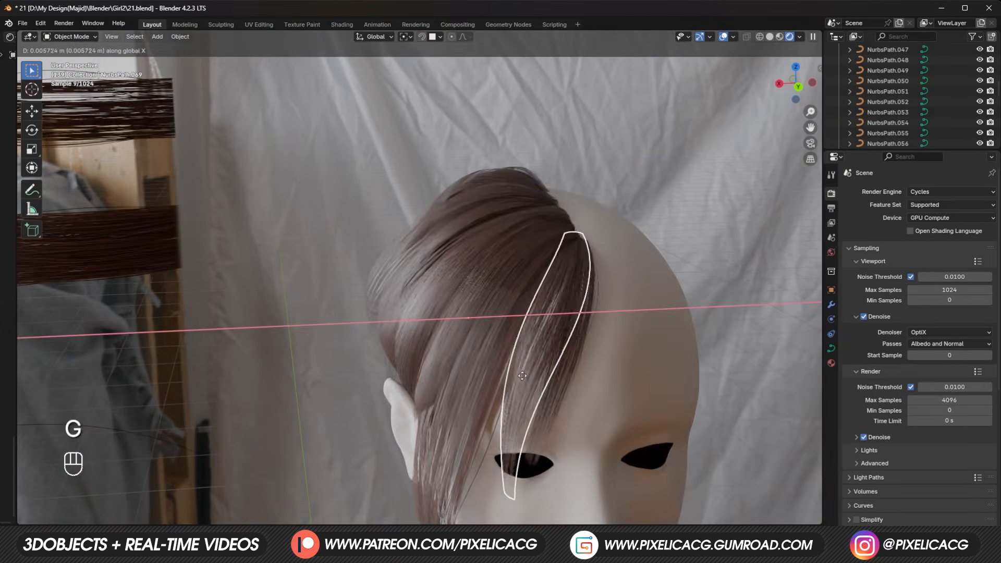
key("Tab")
key("Tab")
key("g")
key("Tab")
key("Tab")
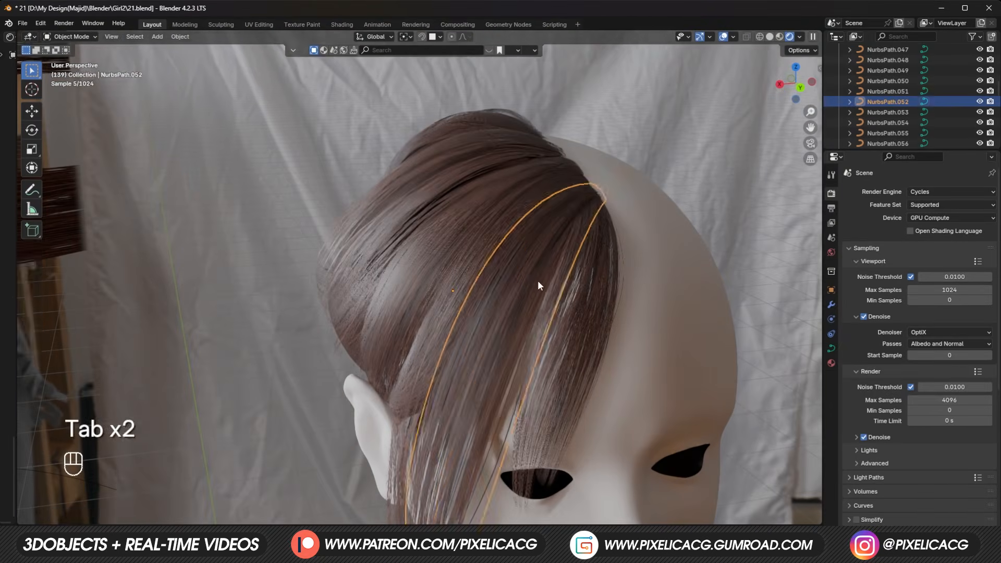
Step: Try moving and tilting a control point of the wide front card, then undo three edits
key("Tab")
key("g")
key("ctrl+t")
key("ctrl+z")
key("ctrl+z")
key("ctrl+z")
Step: Try moving and tilting the upper control point of the short card beside the eye
key("Tab")
key("Tab")
key("g")
key("ctrl+t")
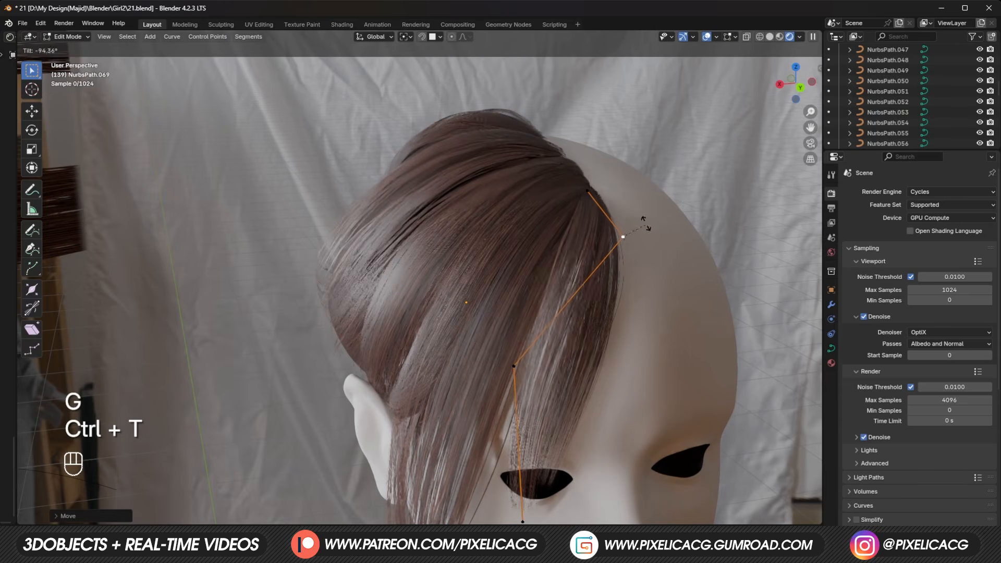
key("g")
key("Tab")
Step: Undo the last eight edits to the front cards and leave control-point editing
key("ctrl+z")
key("ctrl+z")
key("ctrl+z")
key("ctrl+z")
key("ctrl+z")
key("ctrl+z")
key("ctrl+z")
key("ctrl+z")
key("Tab")
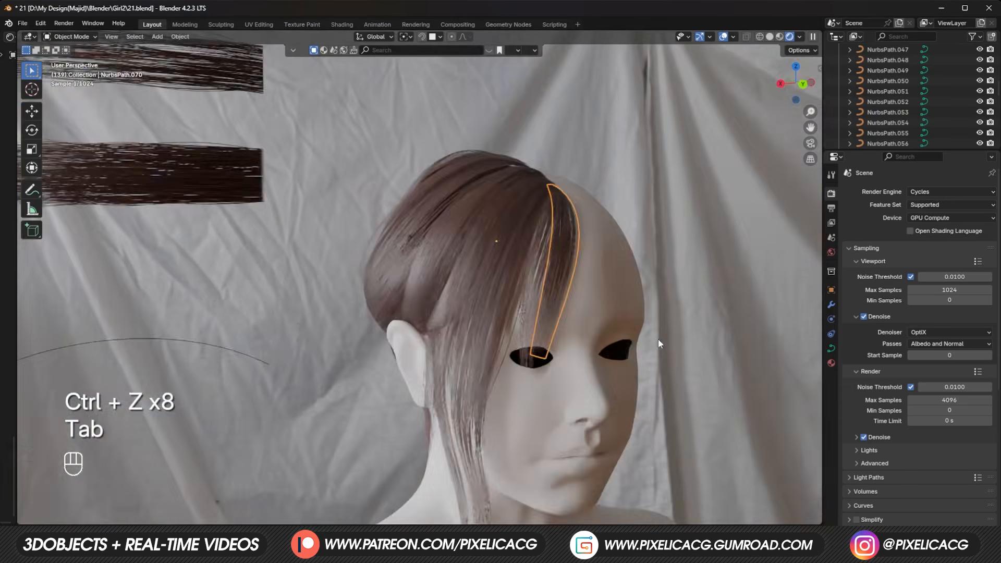
key("shift+d")
key("ctrl+z")
key("x")
key("ctrl+z")
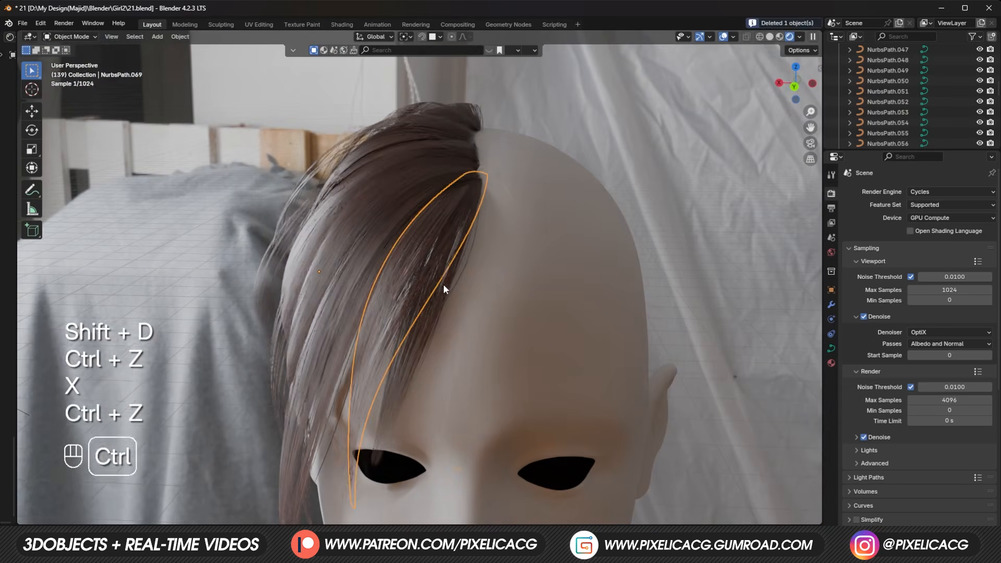
Step: Duplicate the short front card, rotate and move the copy toward the middle of the forehead, and tilt its end point
key("shift+d")
key("r")
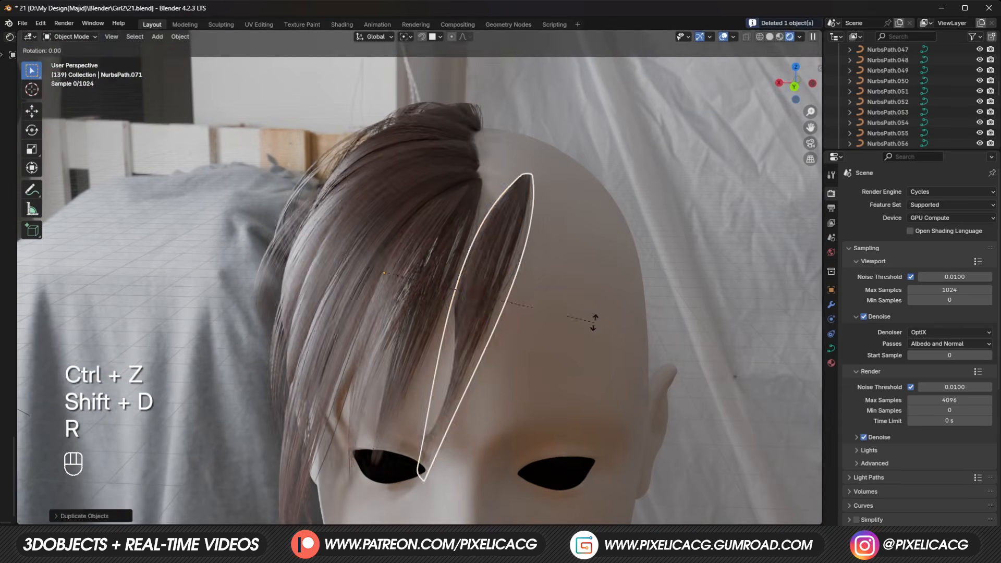
left_click(590, 316)
key("g")
left_click(576, 222)
key("Tab")
key("a")
key("ctrl+t")
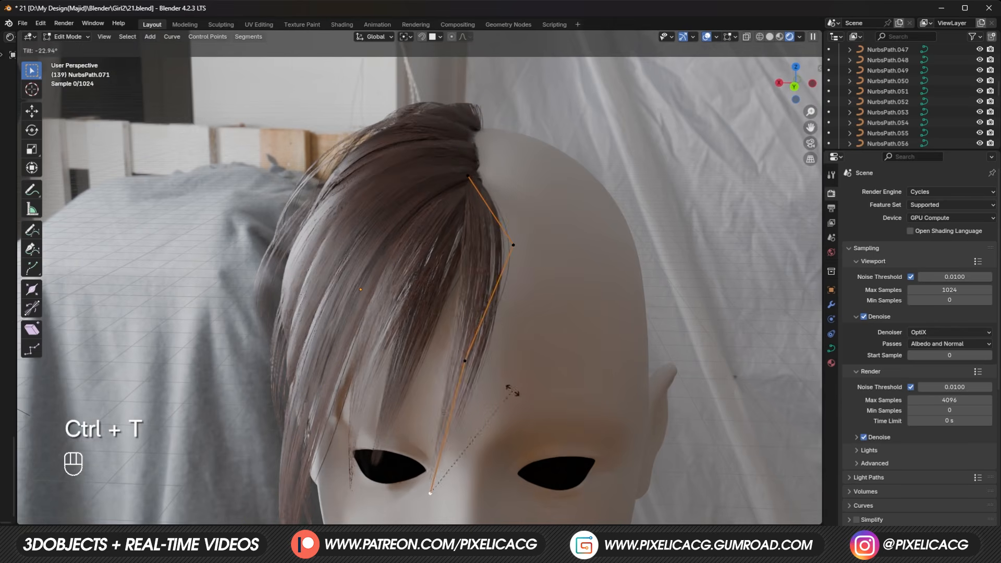
Step: Duplicate the middle forehead card and move the copy's control points, widening its end above the brow
key("shift+d")
key("Tab")
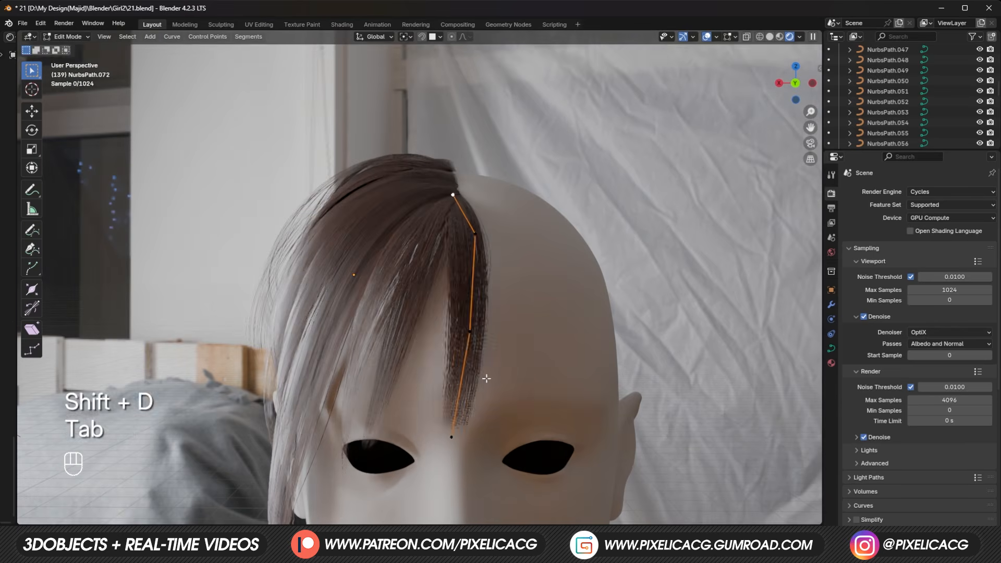
key("g")
key("g")
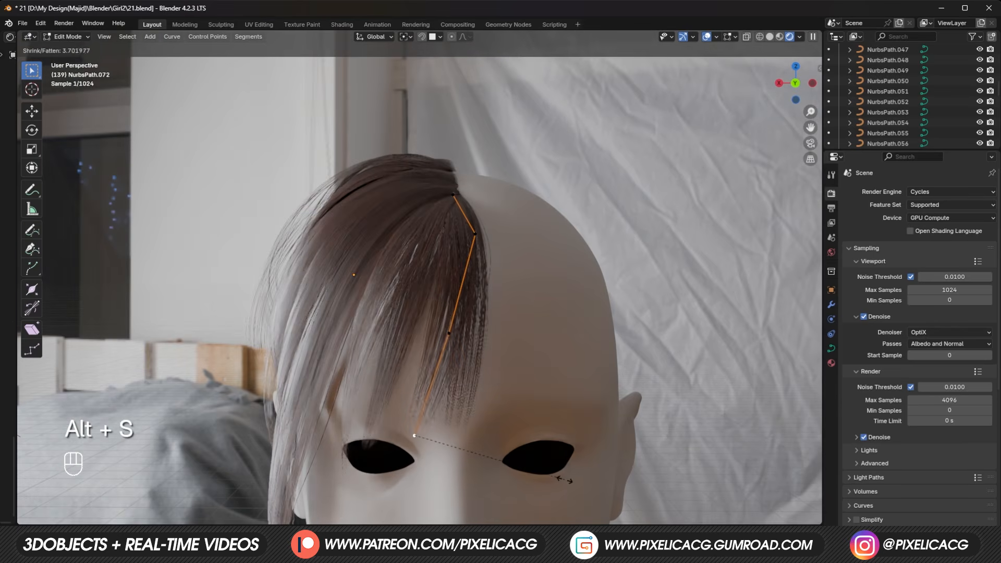
Step: Move and tilt the root control point of the short card above the eye
left_click(443, 346)
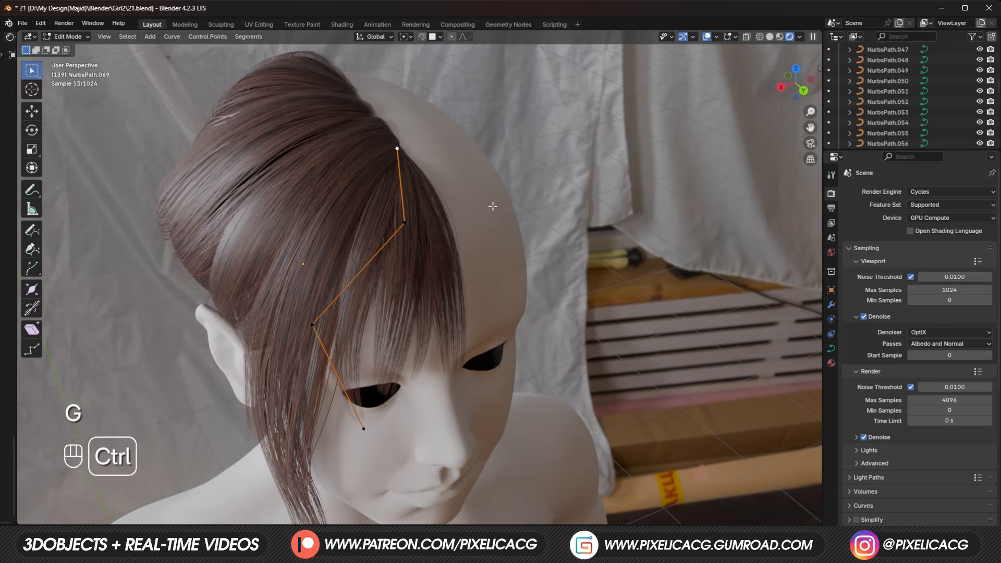
key("ctrl+t")
key("Tab")
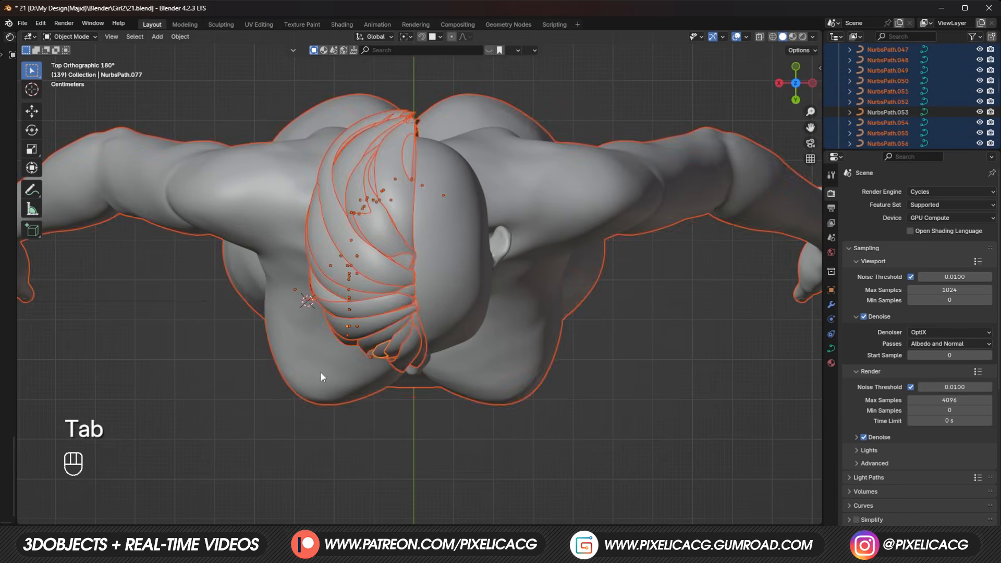
Step: Duplicate the one-sided hair cards without the body, mirror the copies along X, and move them onto the other half of the head
middle_click_drag(321, 372, 268, 448)
middle_click_drag(525, 397, 338, 287)
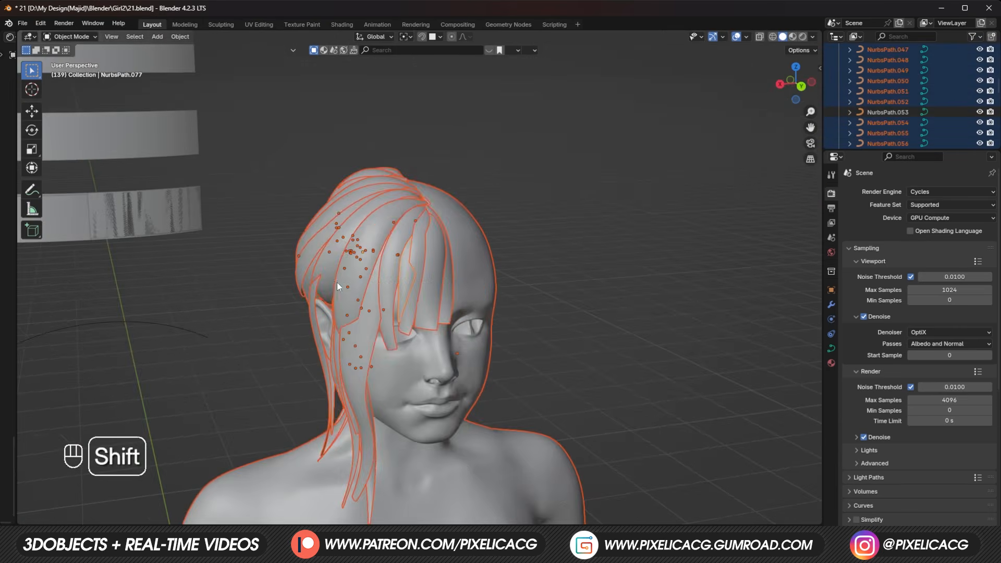
middle_click_drag(593, 444, 462, 353)
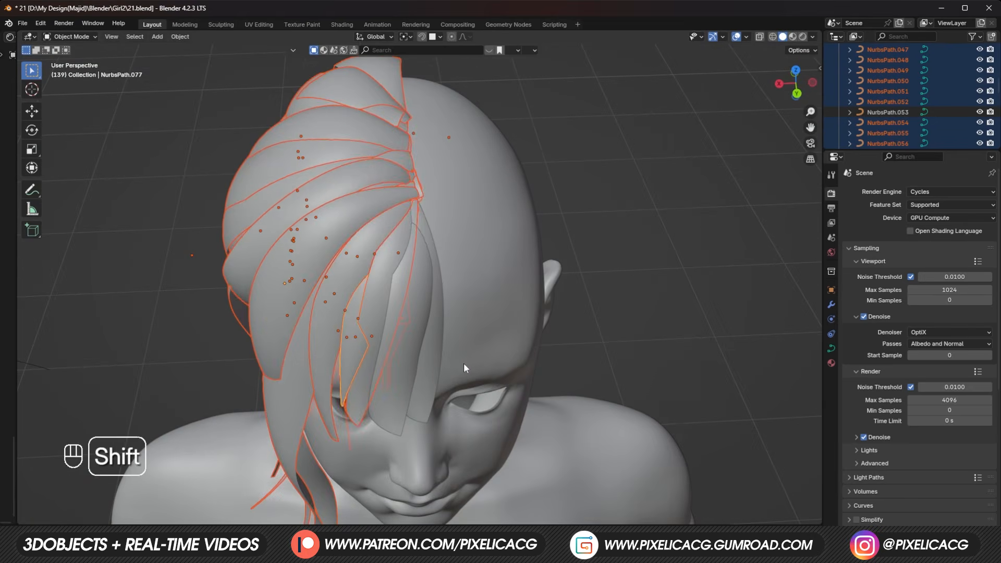
key("shift+d")
left_click(540, 302)
key("ctrl+m")
key("x")
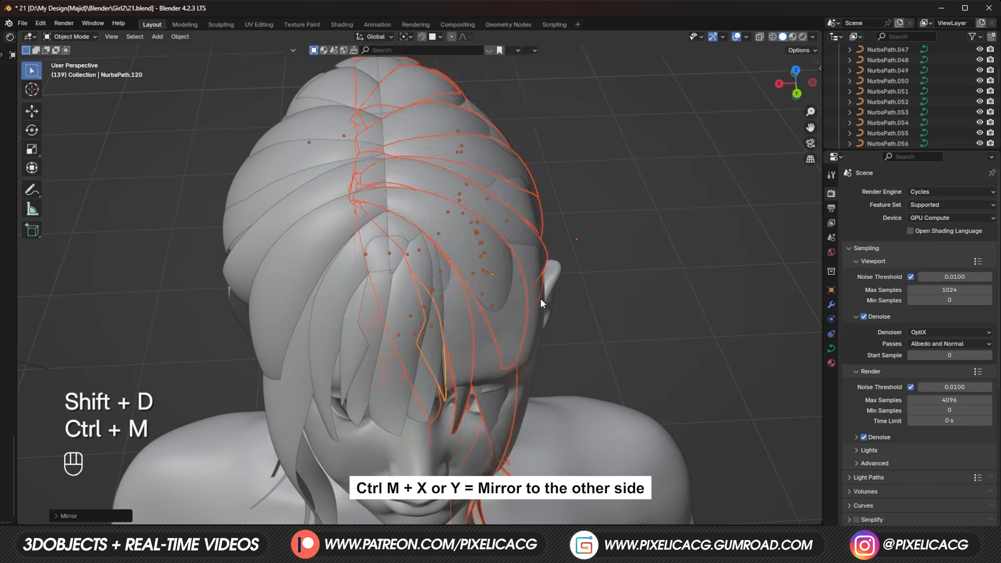
key("g")
left_click(681, 364)
middle_click_drag(681, 359, 594, 320, "shift")
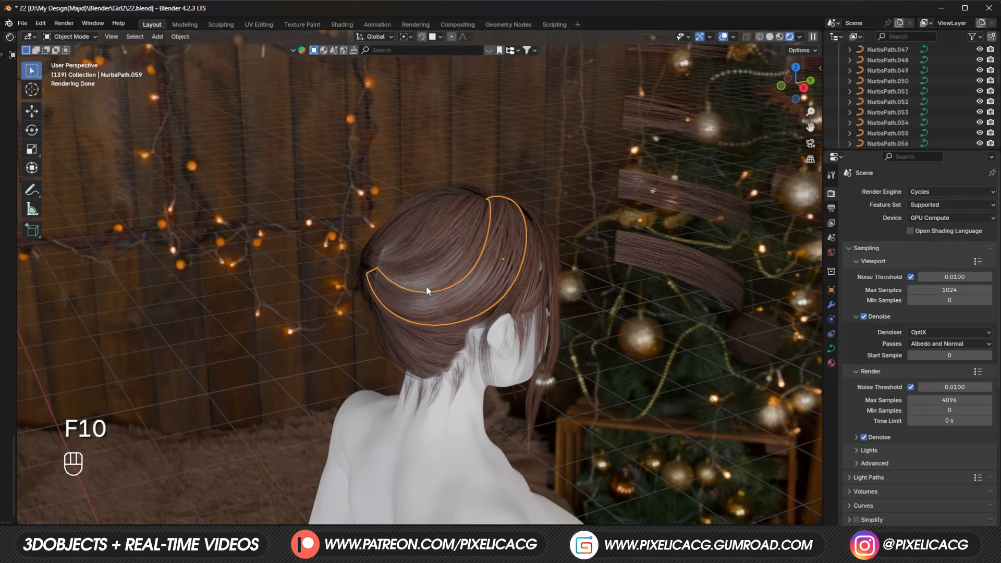
Step: Duplicate a hair card to the back of the head as the first bun strand, then tilt and move its end point
key("shift+d")
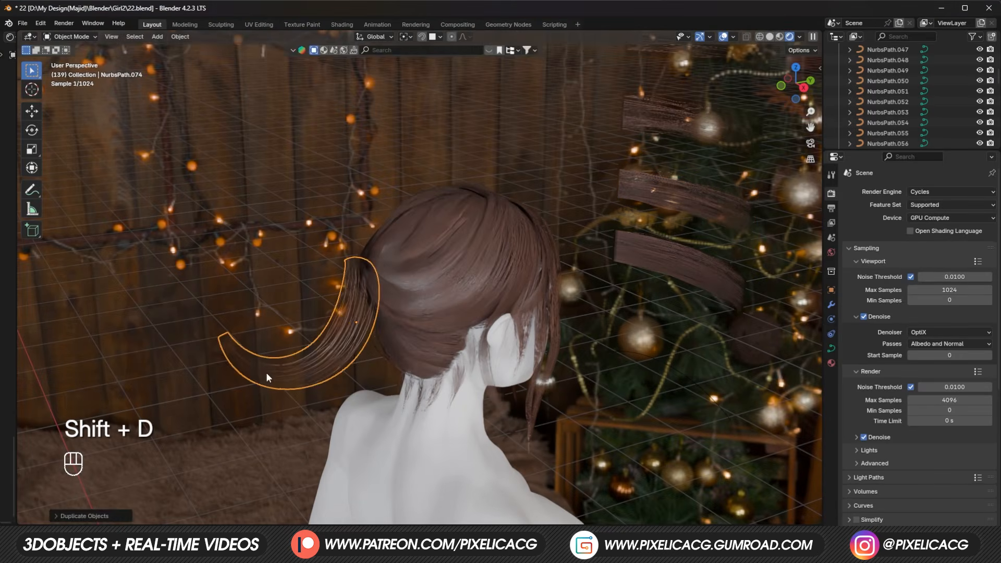
key("Tab")
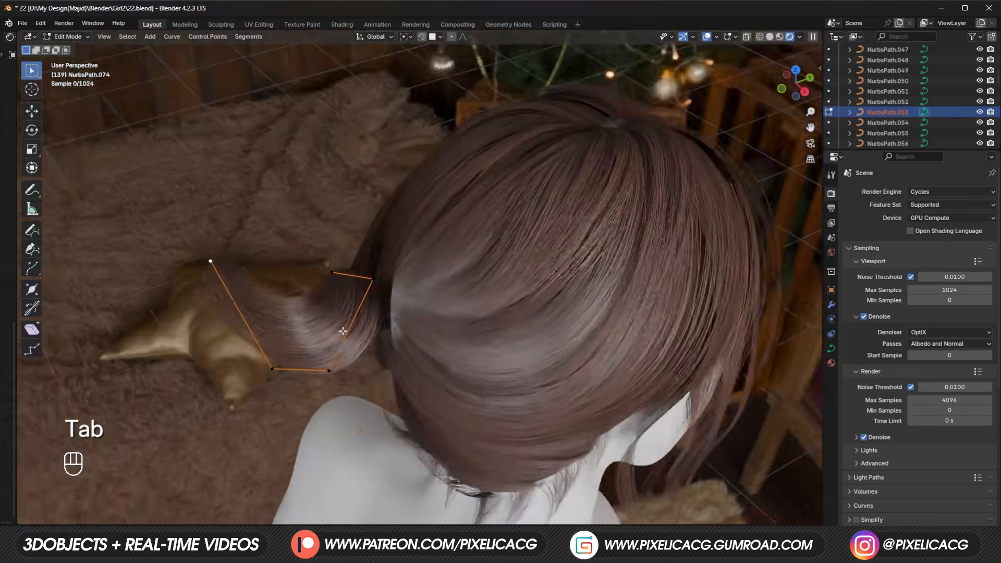
key("ctrl+t")
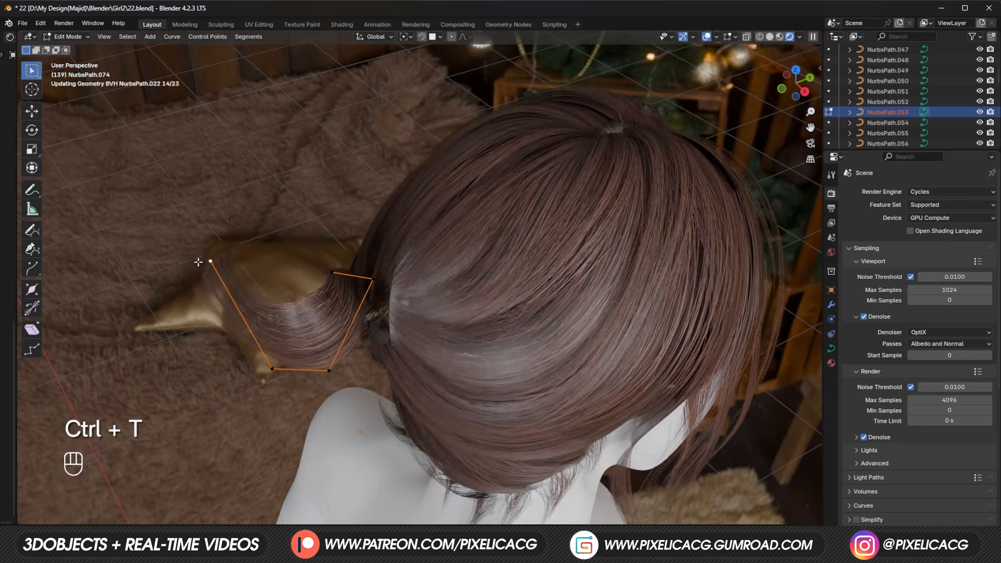
key("g")
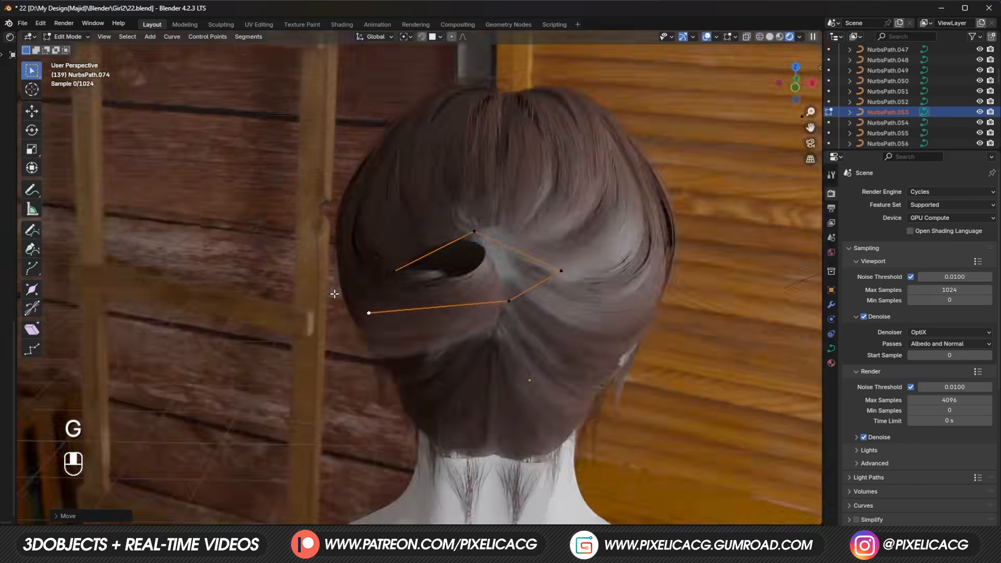
Step: Curl the first bun card into a compact loop by moving its end and middle control points inward and tilting them
key("g")
left_click(444, 292)
left_click(452, 245)
left_click(457, 281)
key("ctrl+t")
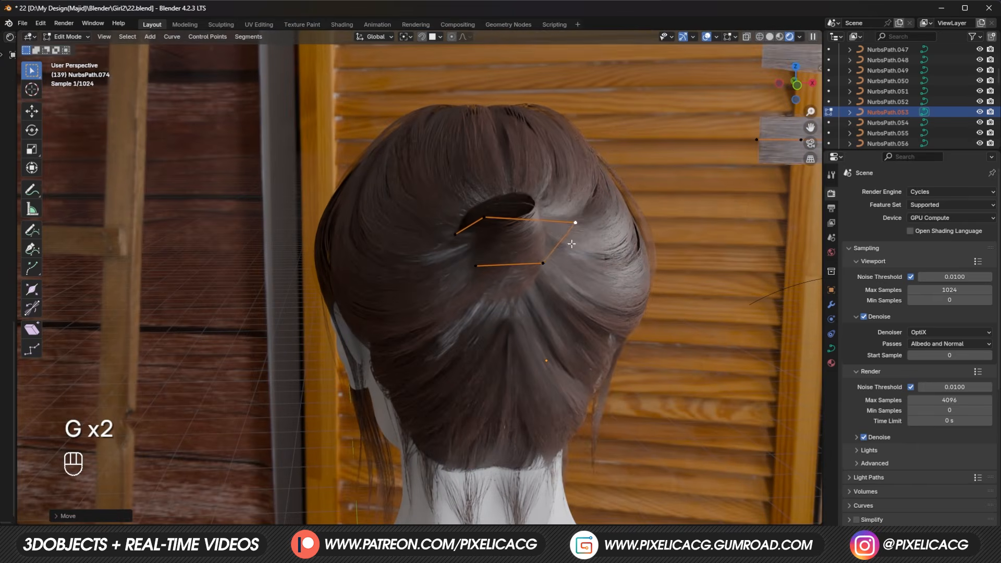
key("Tab")
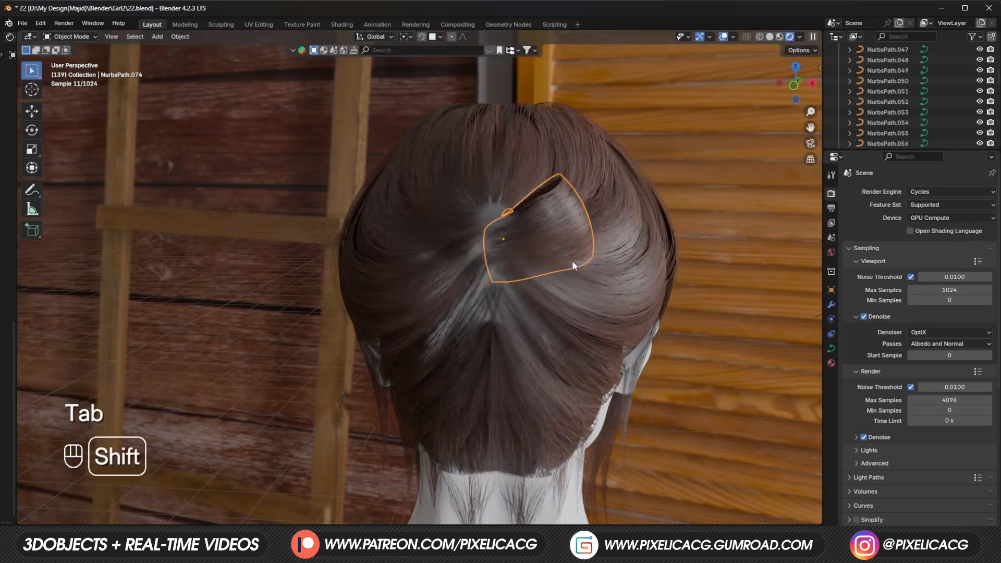
Step: Duplicate the bun card, rotate the copy, and move it above the original
key("shift+d")
key("r")
key("g")
left_click(592, 200)
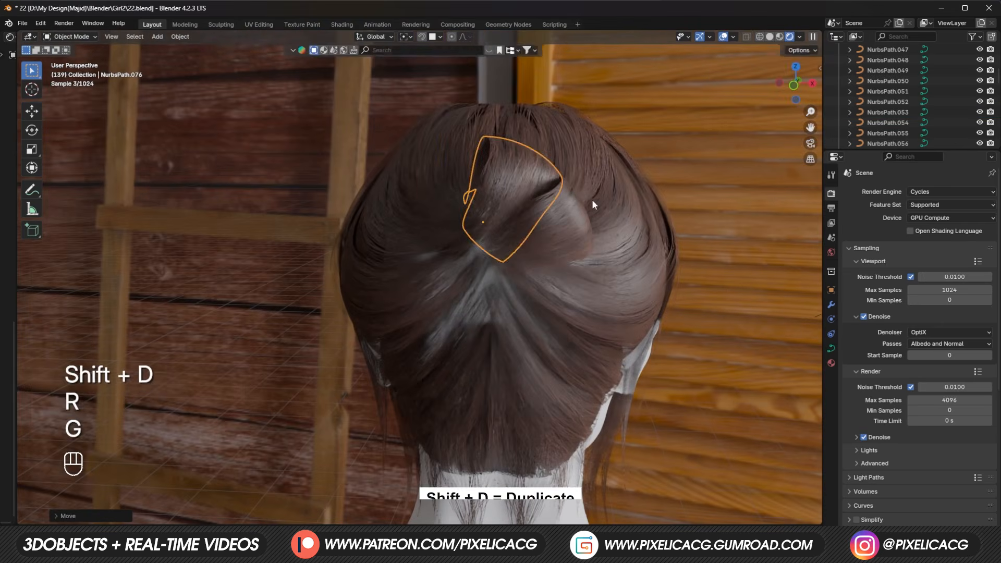
Step: Move and tilt the upper bun card's control points so its root meets the gathered hair and it overlaps the first card
left_click(486, 247)
key("g")
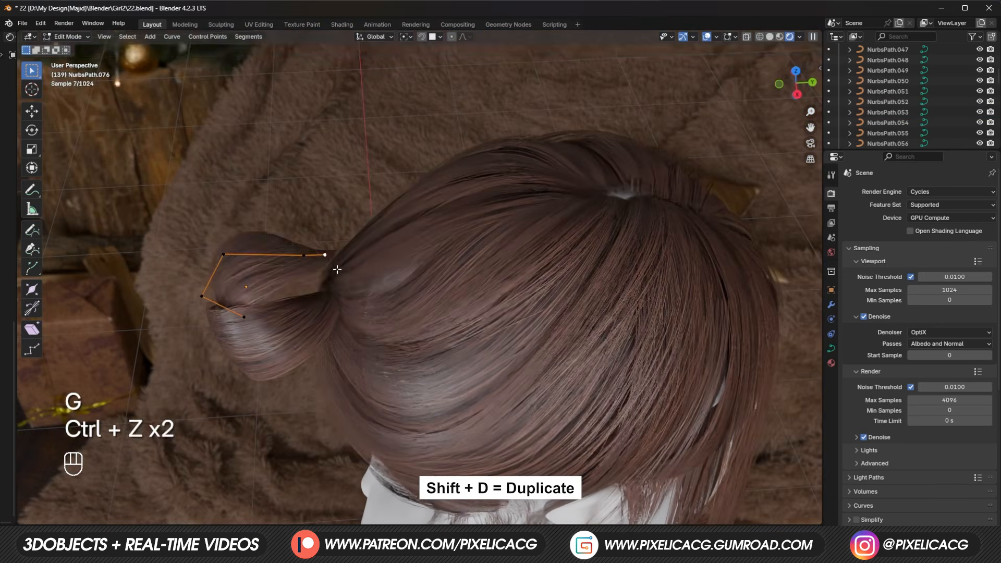
key("g")
left_click(318, 266)
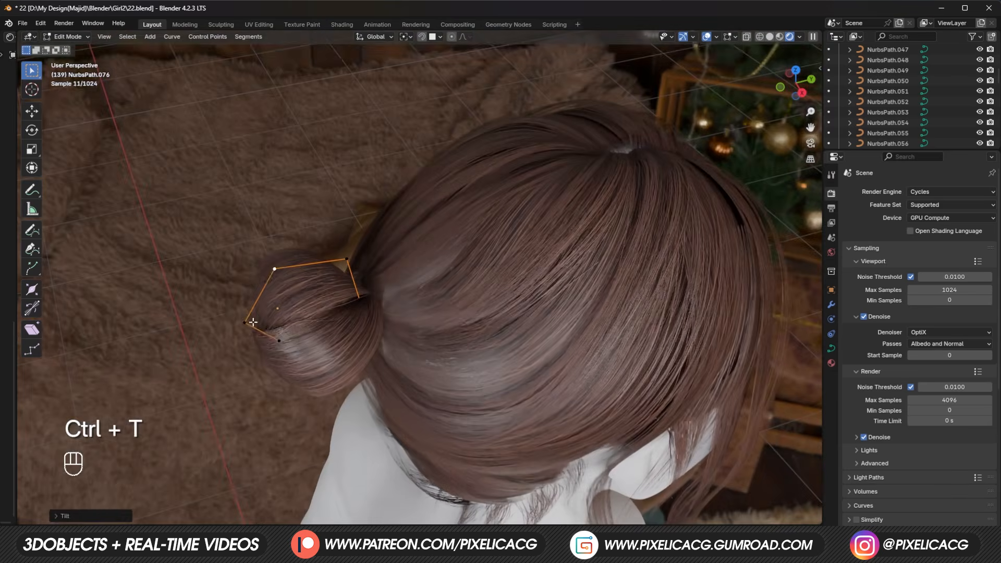
key("g")
key("g")
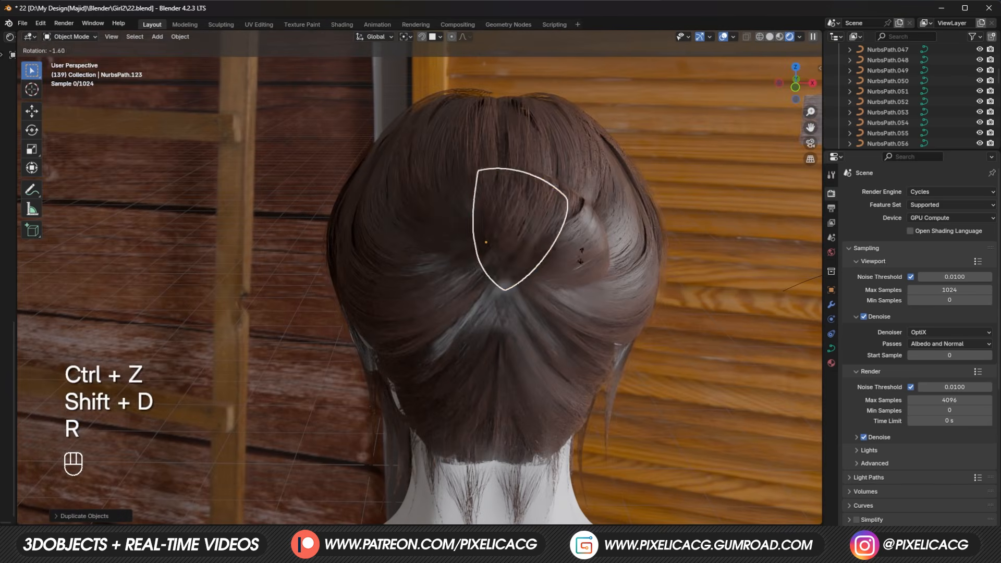
Step: Duplicate the upper bun card, then rotate and move the copy to cover the opposite side of the bun
key("g")
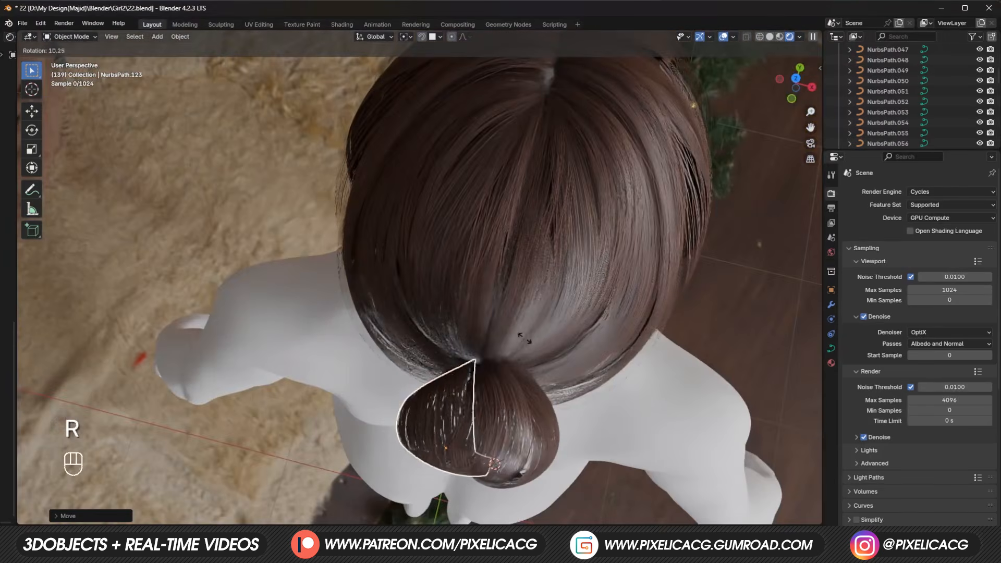
key("g")
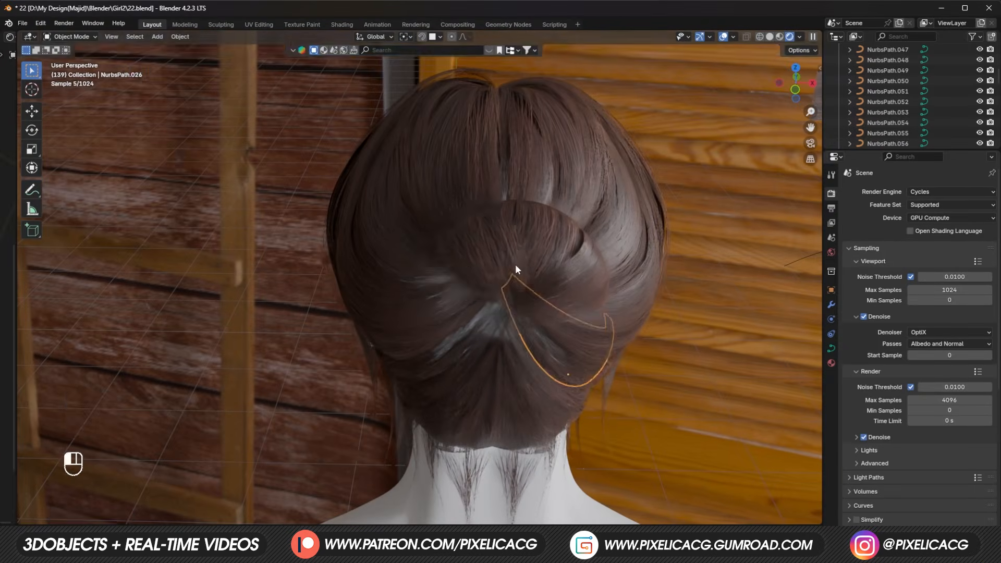
key("r")
key("r")
key("g")
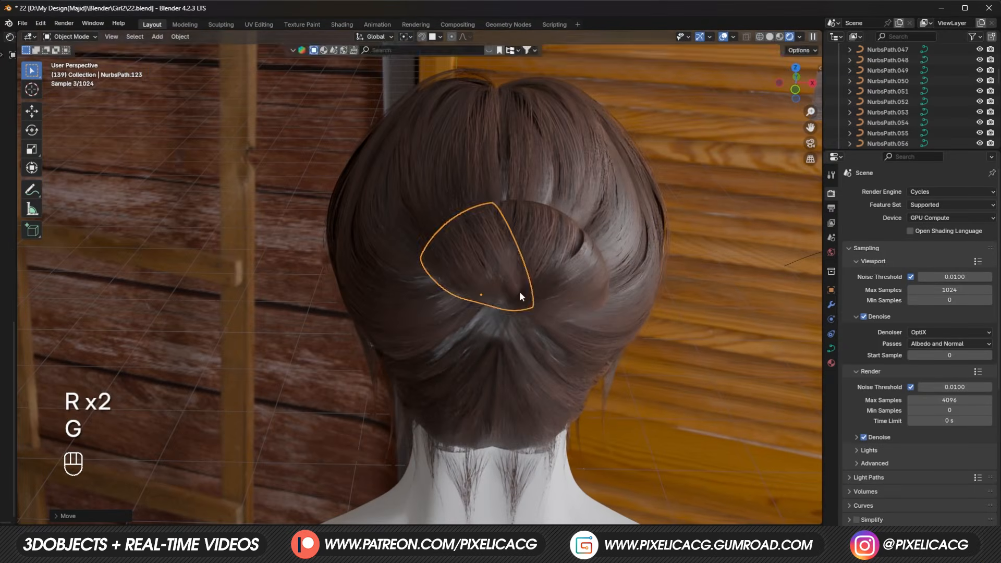
key("g")
Step: Switch to solid shading, then move and tilt the control points of the next bun card on the lower outer side
key("z")
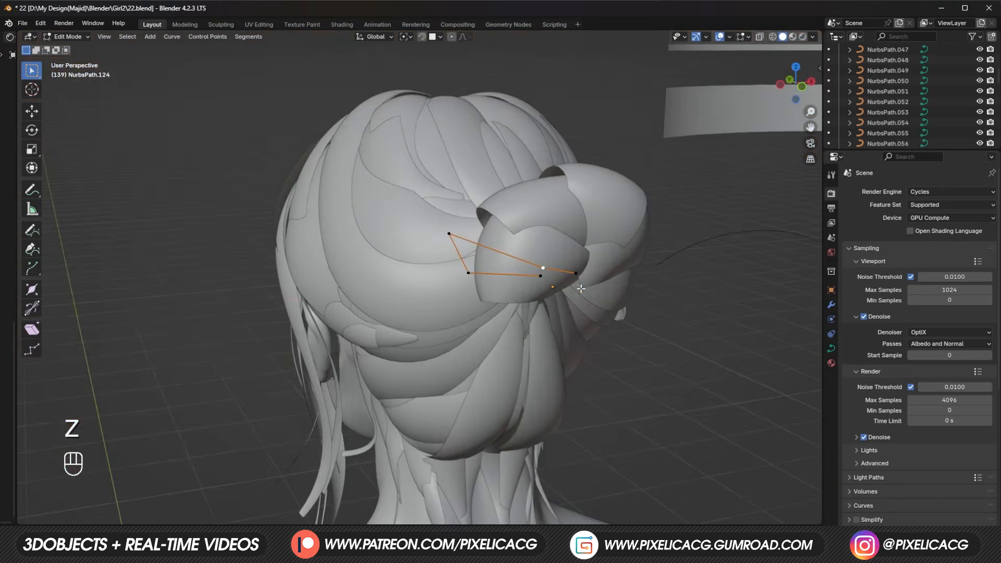
key("g")
key("g")
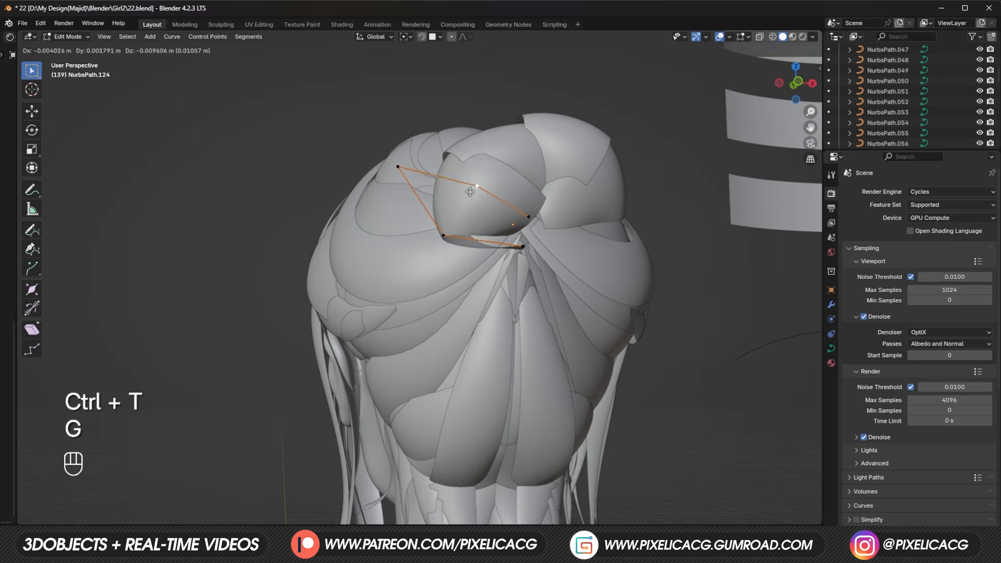
key("ctrl+t")
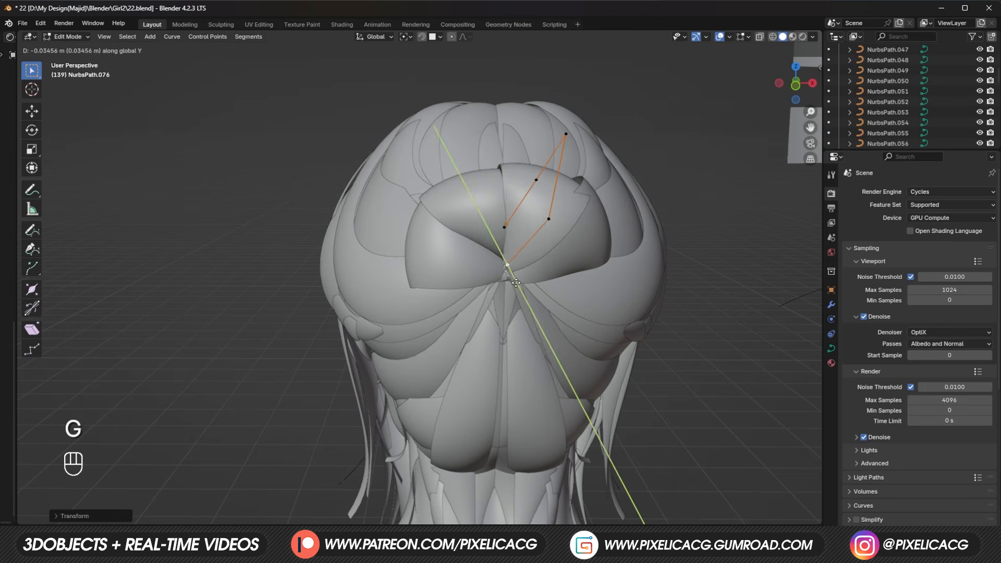
Step: Tilt the control points of the upper bun cards so their surfaces wrap around the bun
key("ctrl+t")
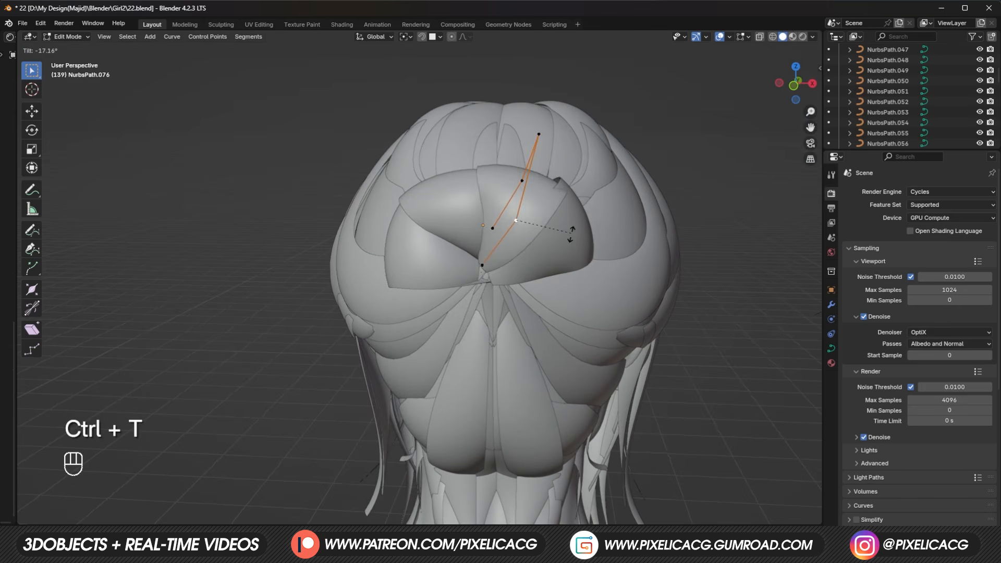
key("Tab")
key("Tab")
key("ctrl+t")
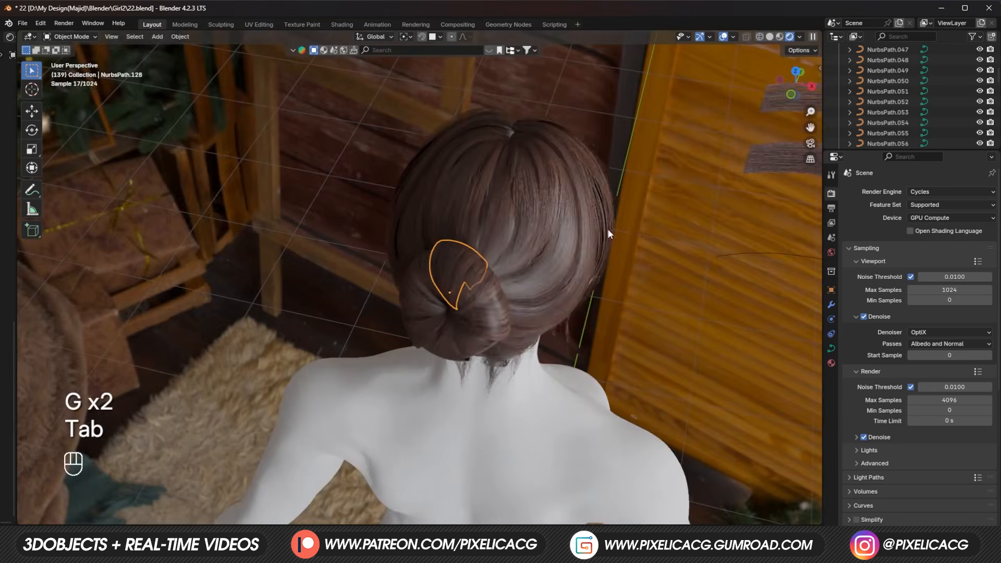
Step: Move and tilt the control points of the low-density card on top of the bun so it follows the cards beneath
middle_click_drag(608, 230, 417, 161, "shift")
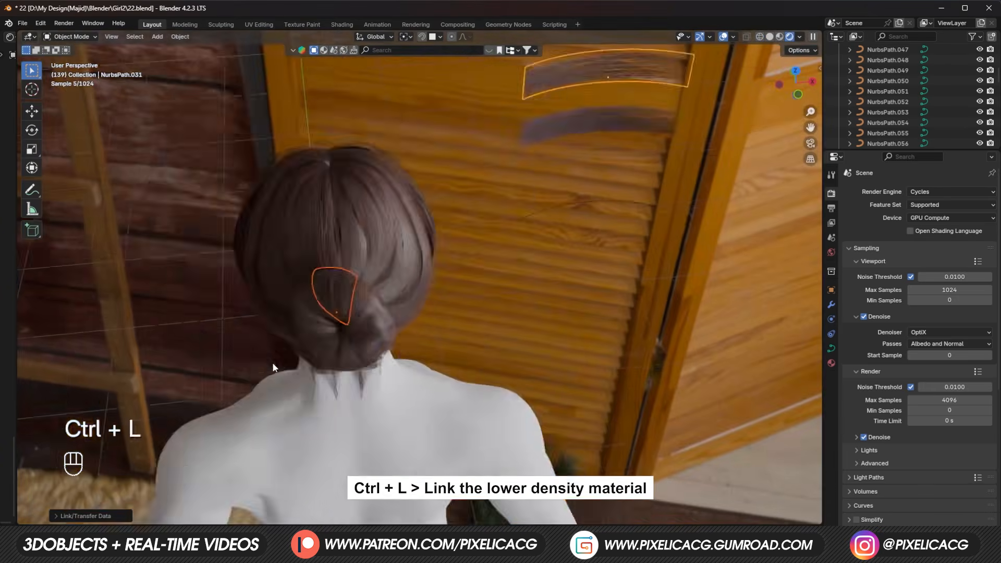
scroll(429, 327, "up", 5)
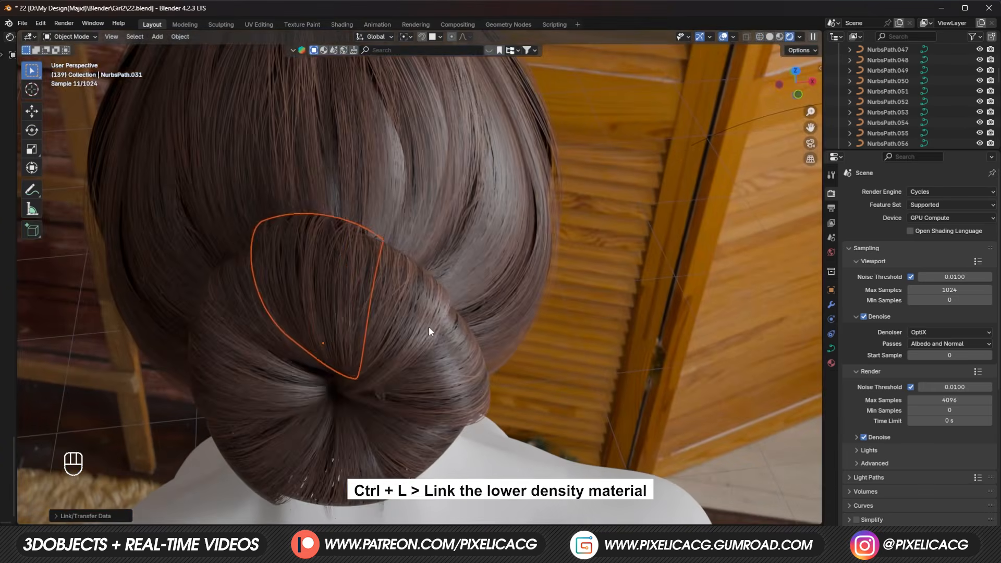
key("Tab")
key("g")
left_click(269, 227)
key("ctrl+t")
left_click(324, 173)
left_click(350, 314)
key("g")
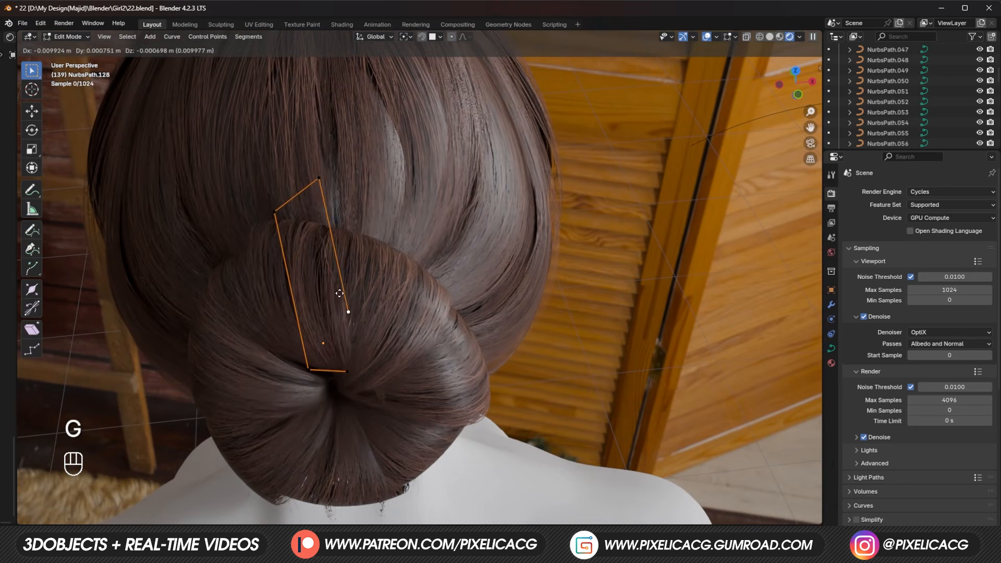
left_click(346, 311)
left_click(305, 360)
key("g")
key("g")
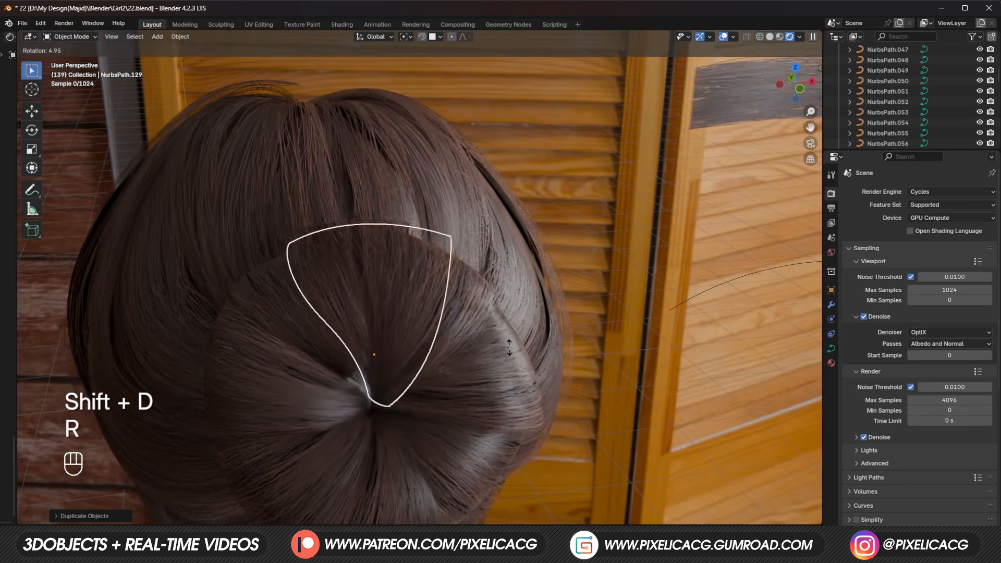
Step: Place the rotated copy of the low-density card over the neighbouring upper part of the bun and save the file
key("g")
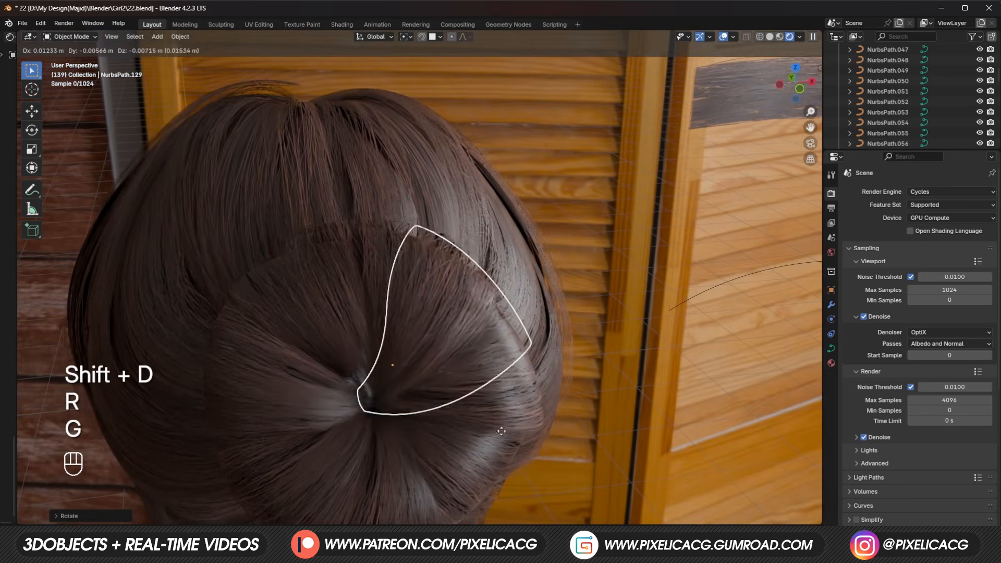
left_click(454, 426)
scroll(453, 427, "up", 3)
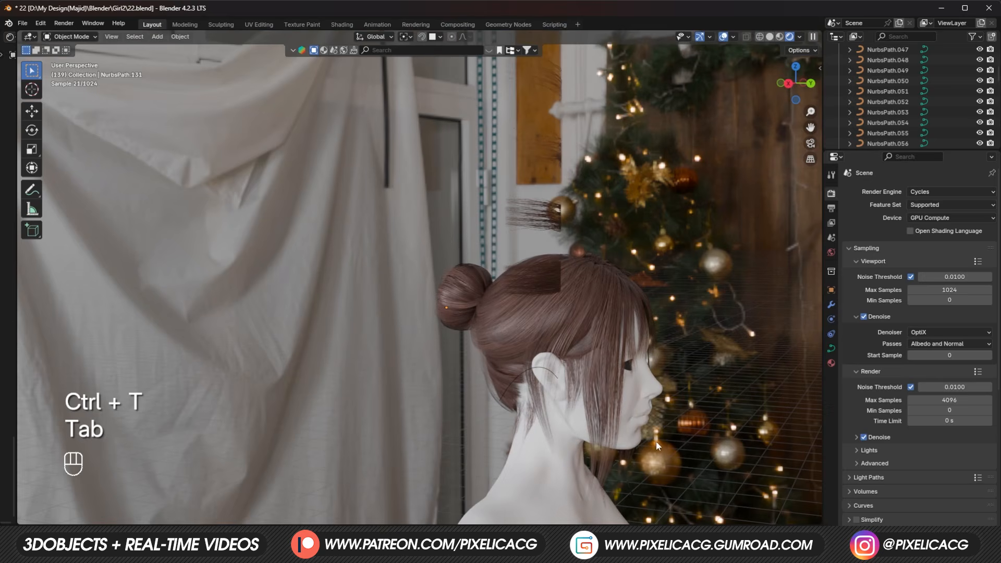
key("ctrl+s")
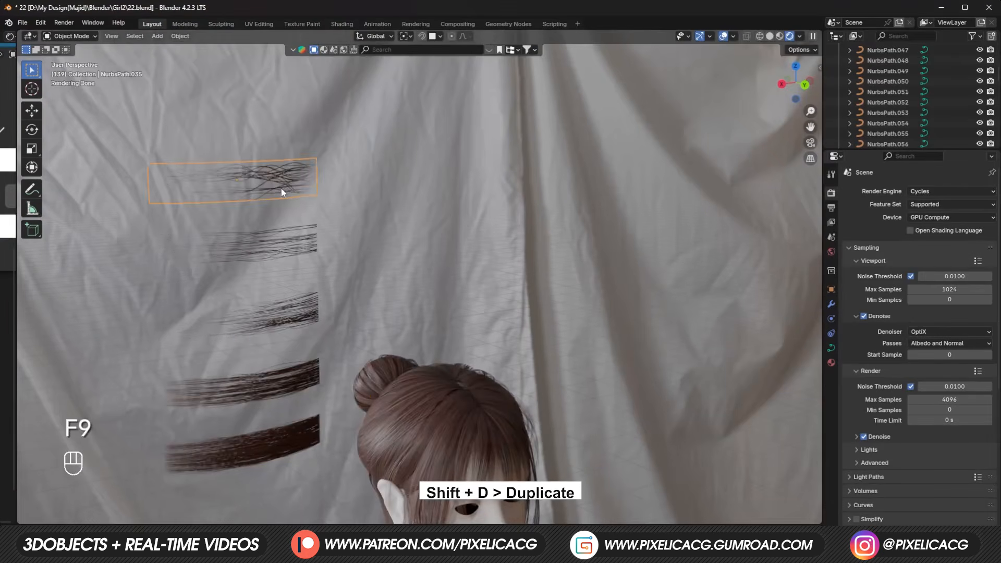
Step: Duplicate the crossed-strand sample card and adjust the X location and Y scale in the copy's material mapping to show different strands
key("shift+d")
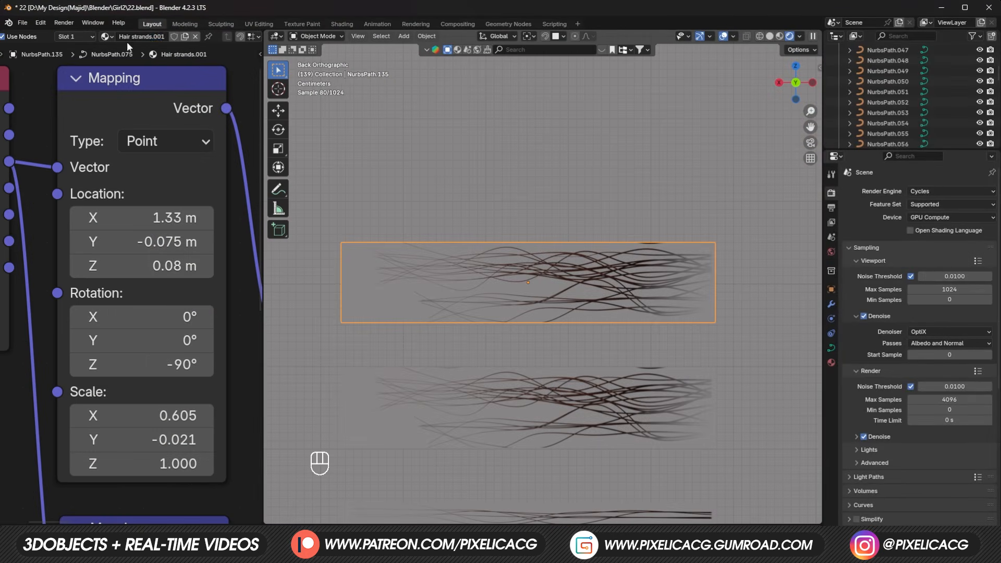
mouse_move(156, 217)
left_mouse_down("shift")
mouse_move(216, 218)
mouse_move(167, 215)
left_mouse_up("shift")
left_click_drag(151, 440, 141, 433, "shift")
Step: Duplicate a front hair card in place, then run Select Linked from the sparse sample card at the top of the column
key("shift+d")
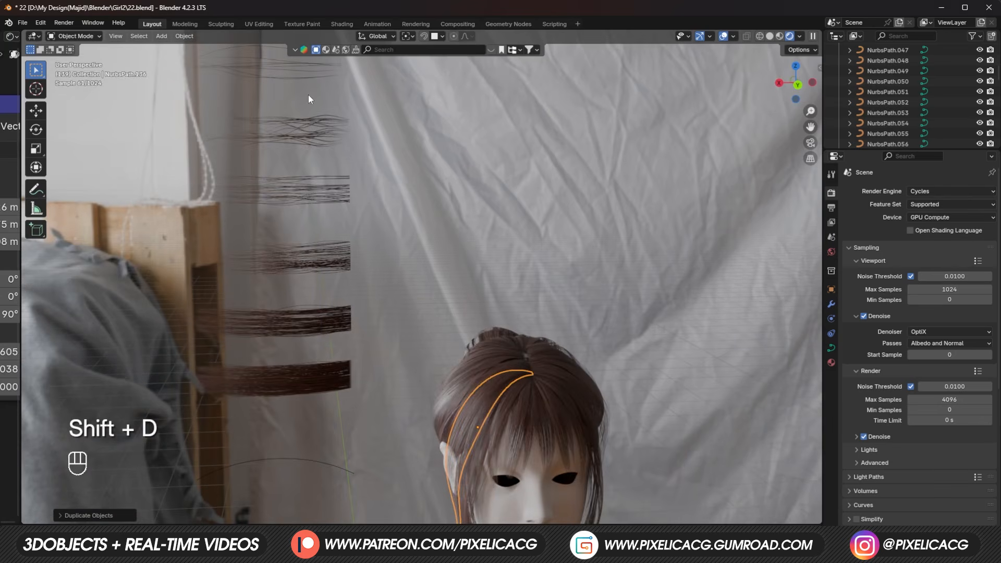
middle_click_drag(308, 94, 306, 133, "shift")
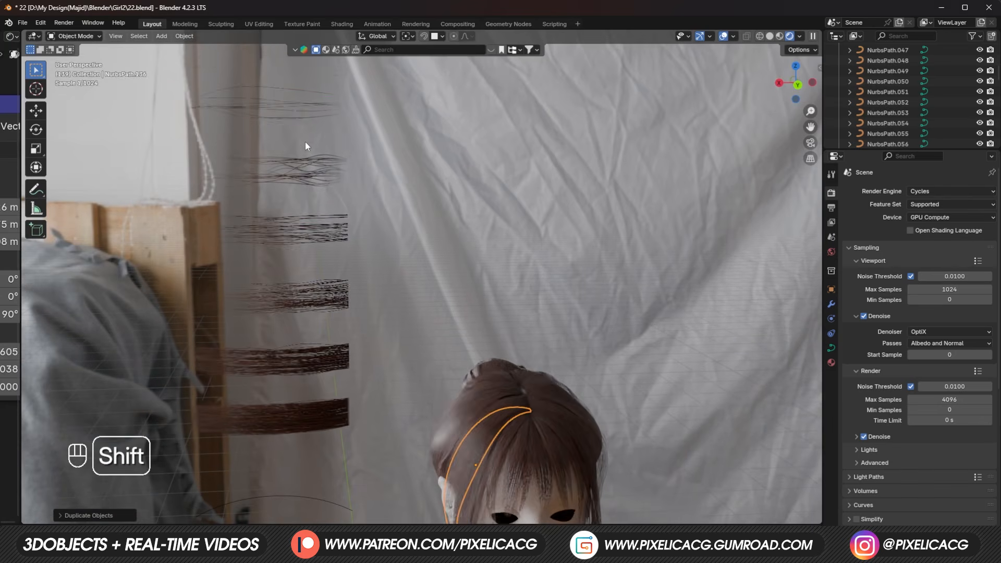
left_click(297, 111, "shift")
key("ctrl+p")
key("shift+l")
left_click(460, 159)
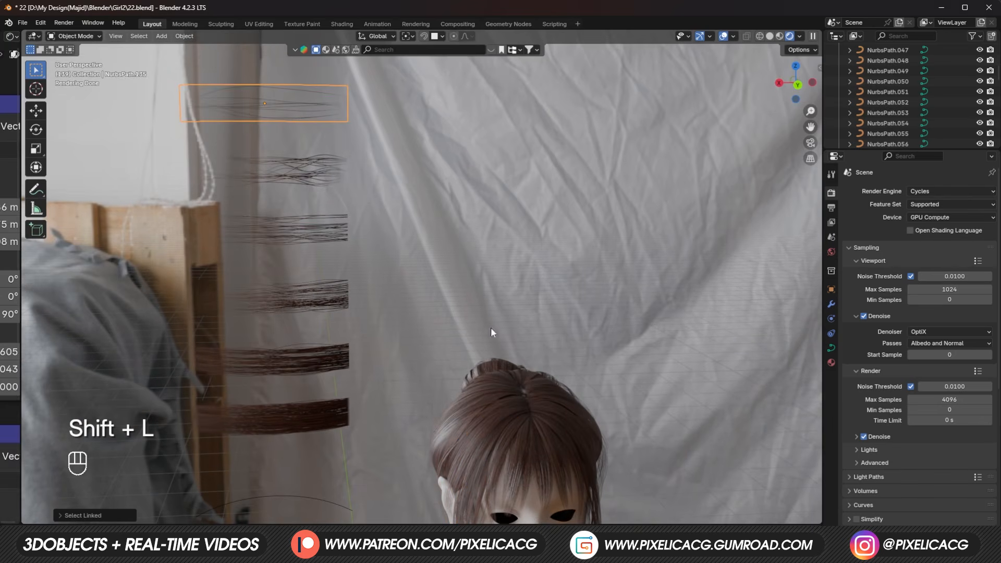
Step: Select the front hair card beside the parting and open its curve for editing
scroll(490, 327, "up", 6)
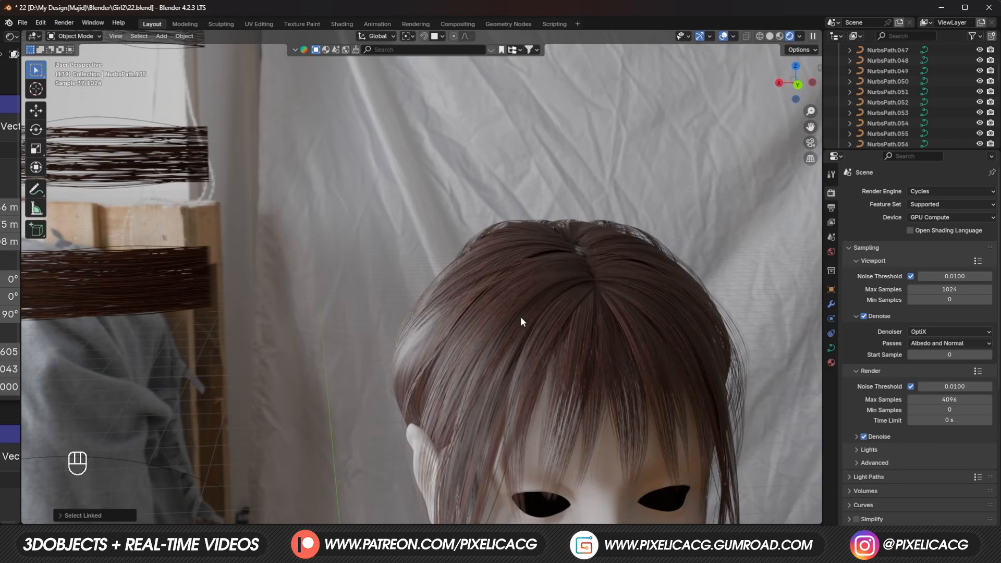
left_click(520, 322)
key("Tab")
middle_click_drag(504, 281, 577, 304)
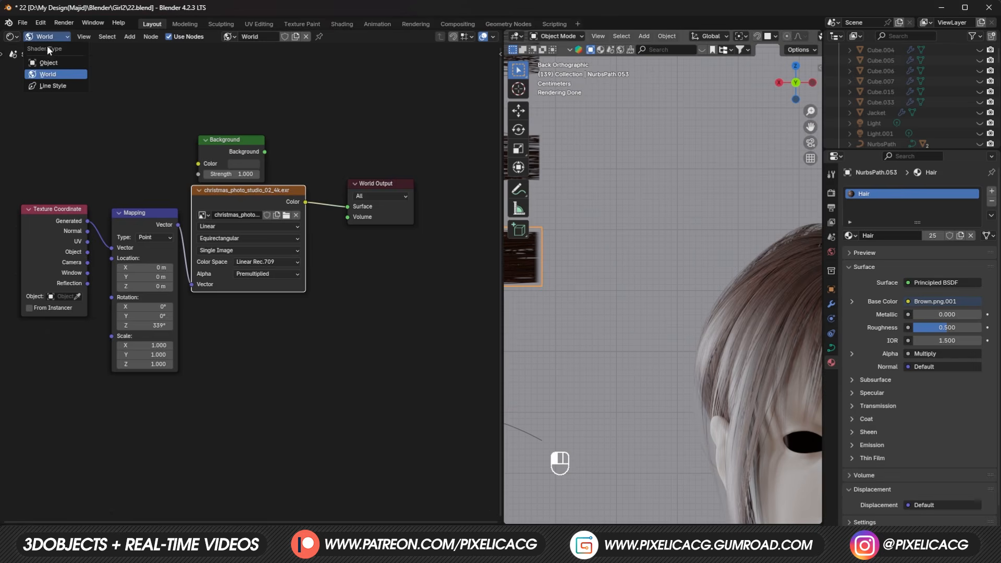
Step: Switch the node editor from the world shader to the selected card's Hair material and widen the 3D view
left_click(48, 63)
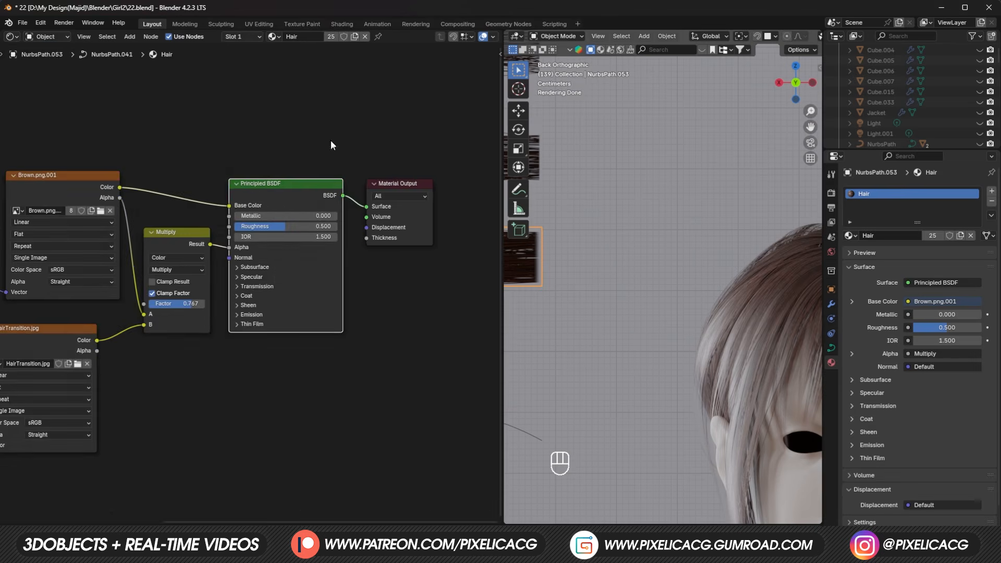
left_click_drag(501, 220, 404, 223)
middle_click_drag(202, 262, 328, 256)
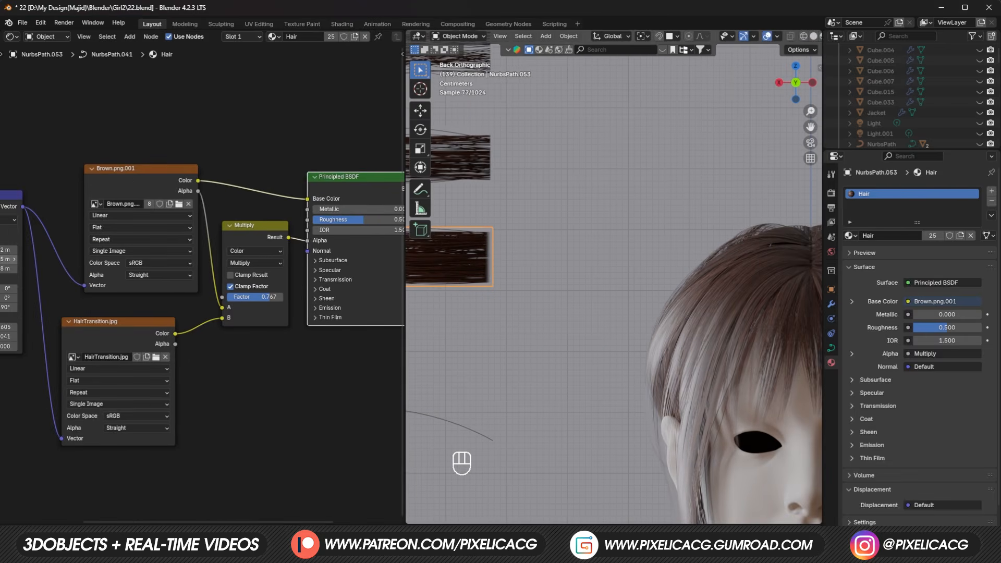
middle_click_drag(32, 254, 118, 239)
scroll(226, 179, "down", 1)
middle_click_drag(221, 342, 208, 309)
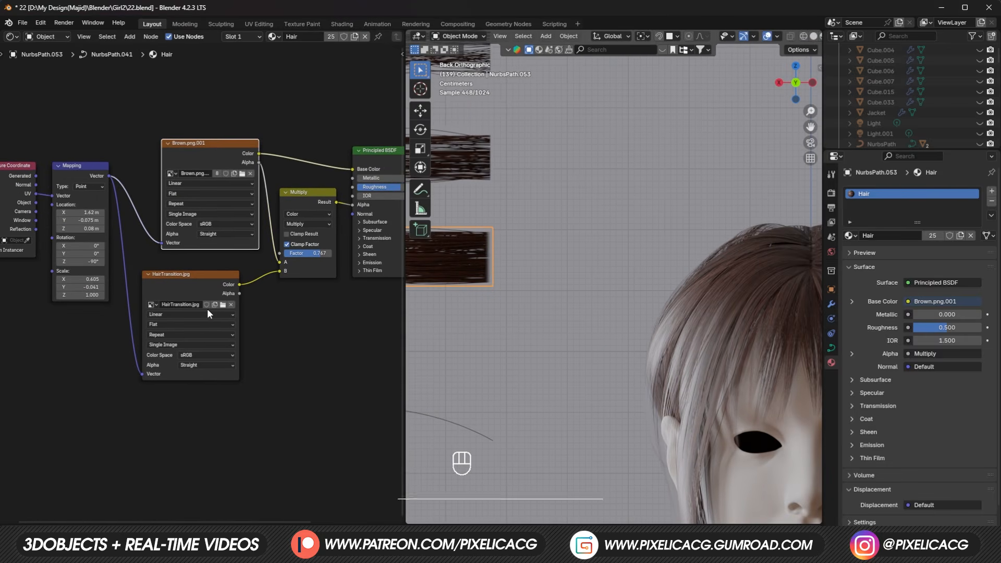
Step: Duplicate the Brown.png.001 texture node with its mapping link, place it below HairTransition.jpg, and load NormalMap.png into it
key("ctrl+shift+d")
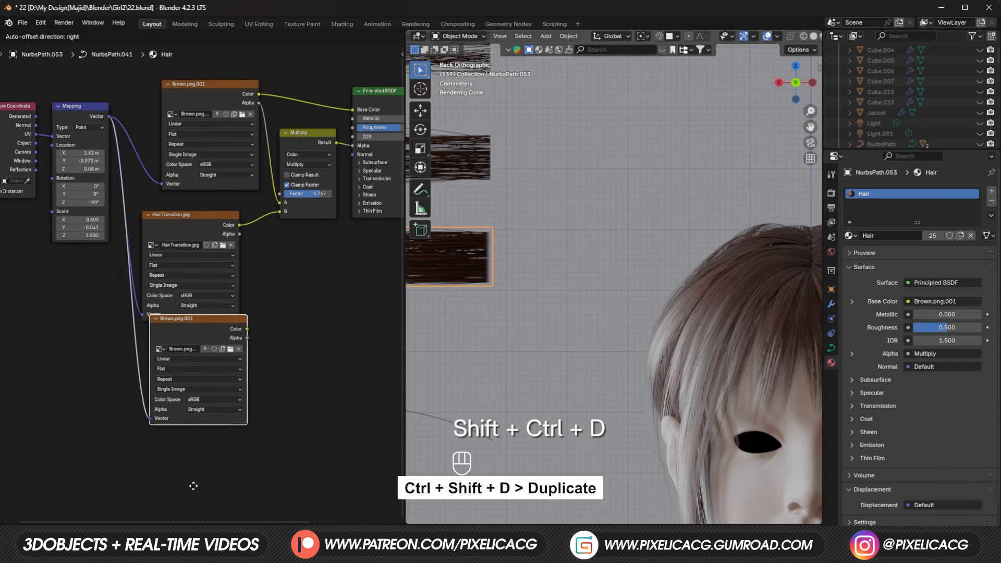
left_click(192, 496)
left_click(225, 362)
scroll(433, 308, "up", 1)
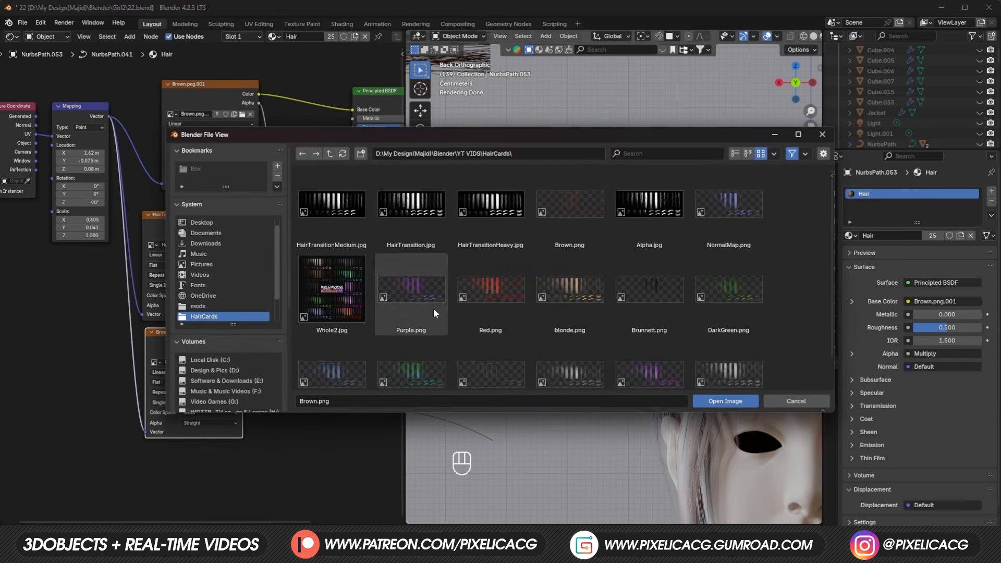
double_click(728, 211)
Step: Add a Normal Map node and connect it between the NormalMap.png color output and the Principled BSDF's Normal input
key("shift+a")
type("norm")
left_click(289, 373)
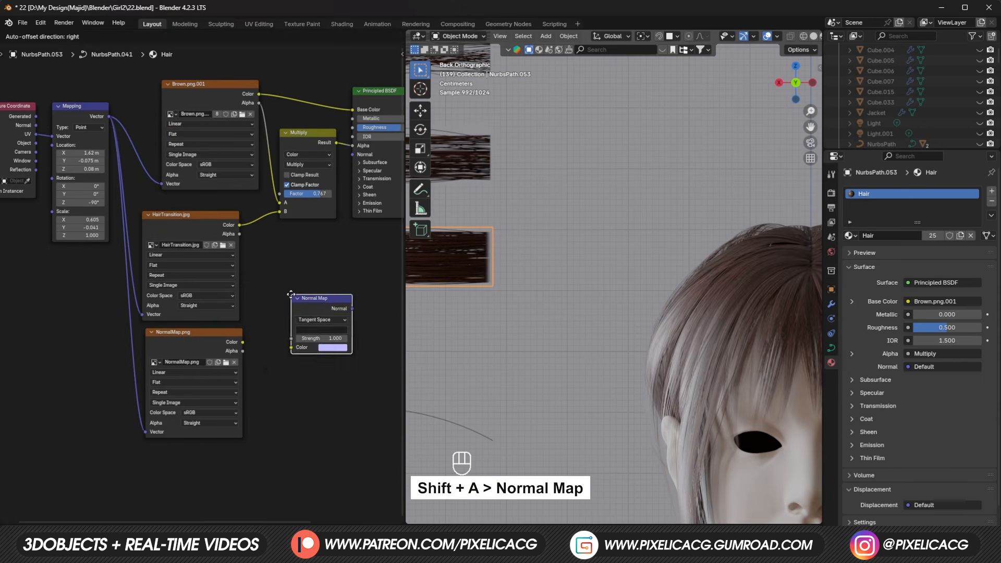
left_click(243, 348)
left_click_drag(328, 326, 352, 155)
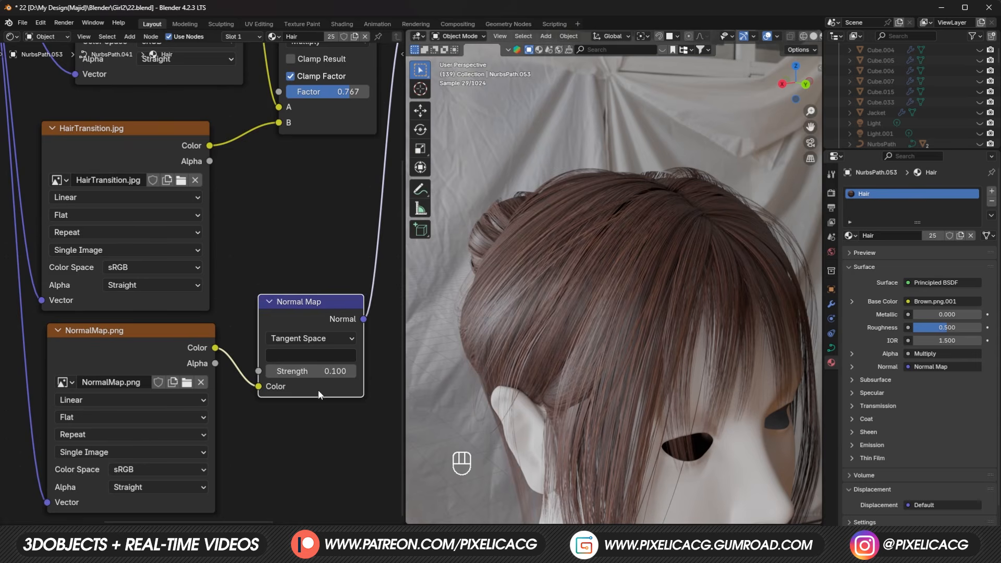
Step: Try a Normal Map strength of 0.4, then lower it for a subtler effect
type("0.4")
key("Return")
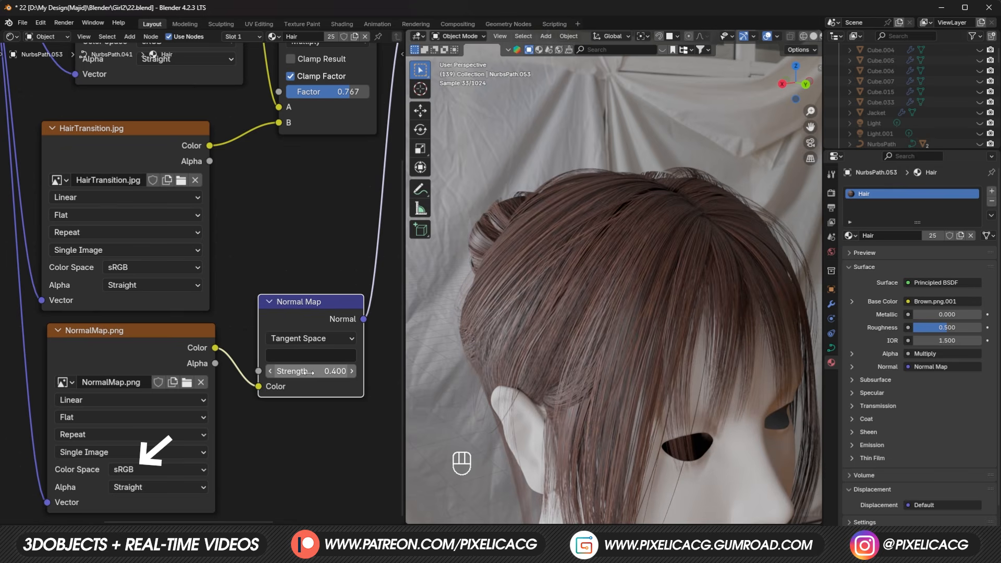
left_click(307, 371)
key("Return")
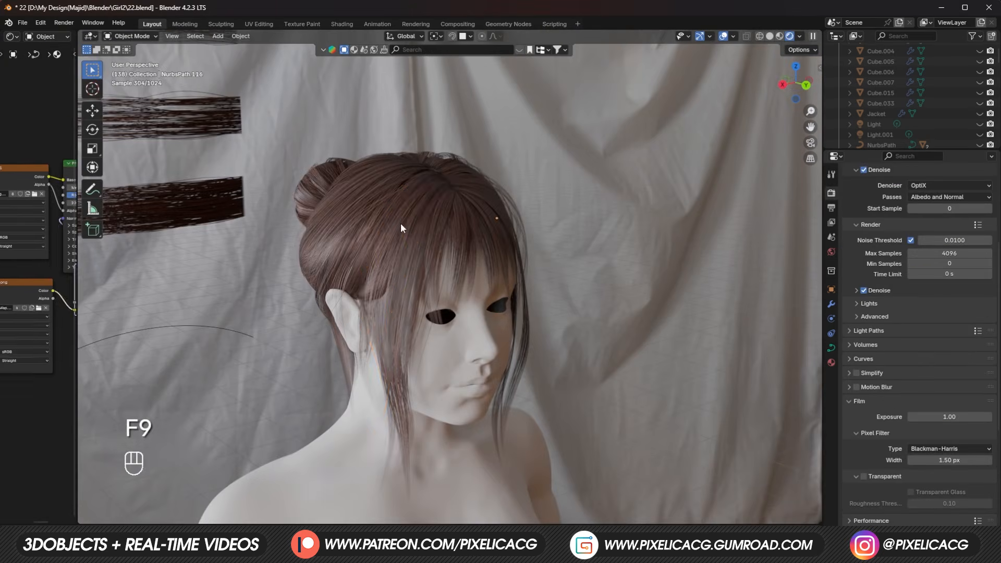
Step: Try converting the long side hair card to a mesh and examine its topology in Edit Mode
left_click(401, 228)
left_click(431, 277, "shift")
scroll(444, 265, "up", 2)
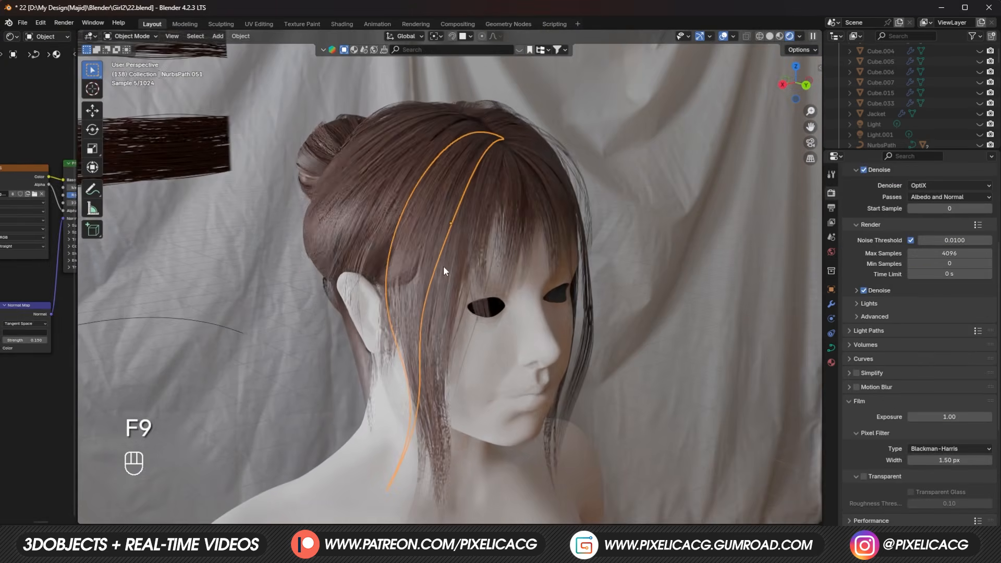
right_click(430, 233)
mouse_move(403, 281)
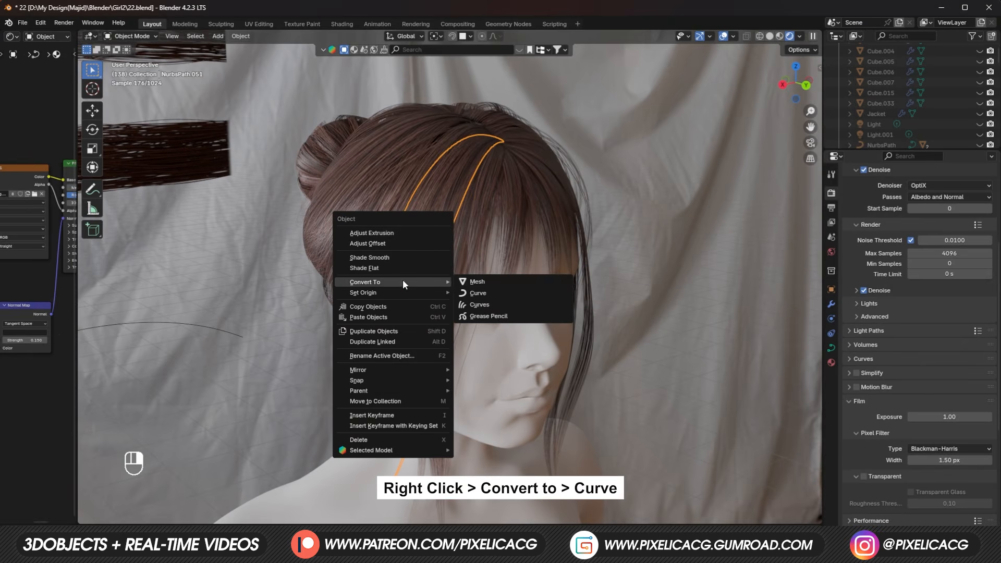
left_click(484, 281)
key("Tab")
scroll(457, 241, "up", 4)
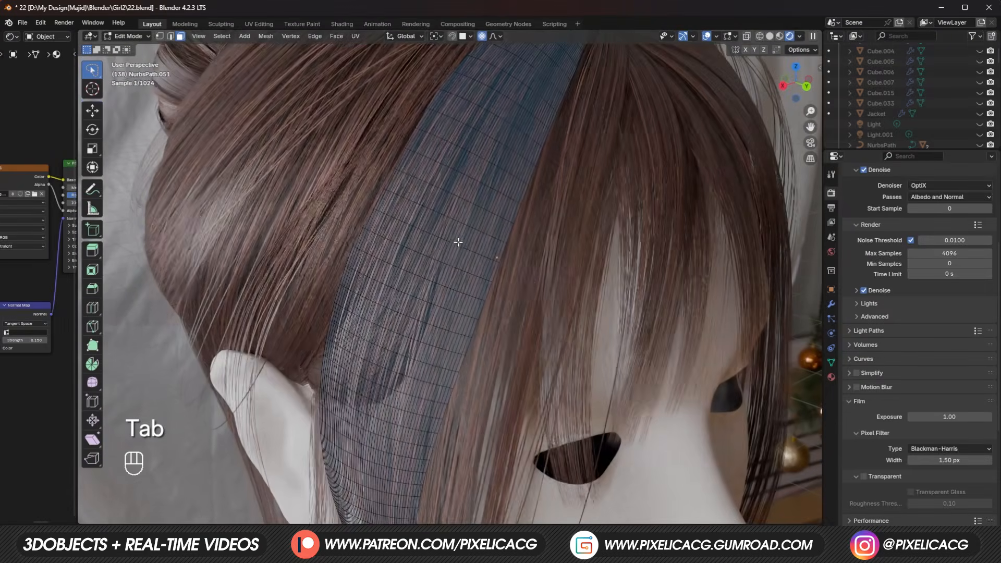
scroll(425, 360, "down", 6)
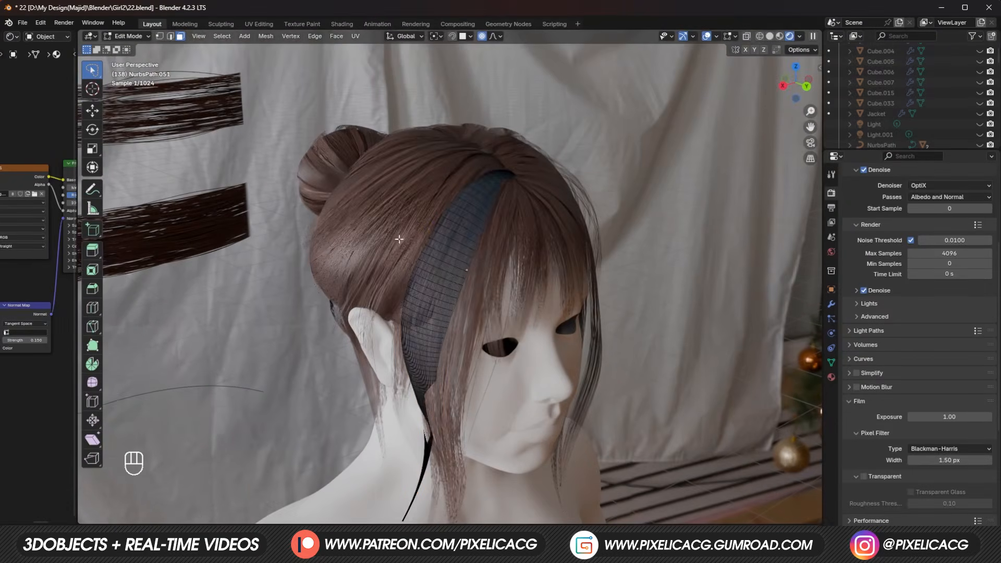
Step: Undo the side hair card's conversion to a mesh
key("ctrl+z")
key("ctrl+z")
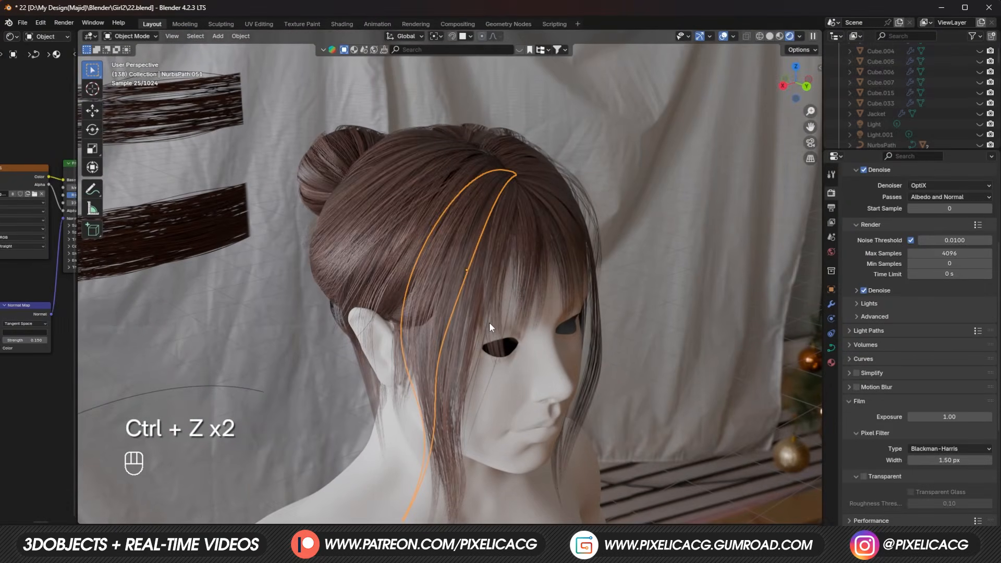
key("Tab")
key("Tab")
scroll(504, 326, "down", 2)
middle_click_drag(505, 327, 484, 307)
scroll(399, 188, "up", 4)
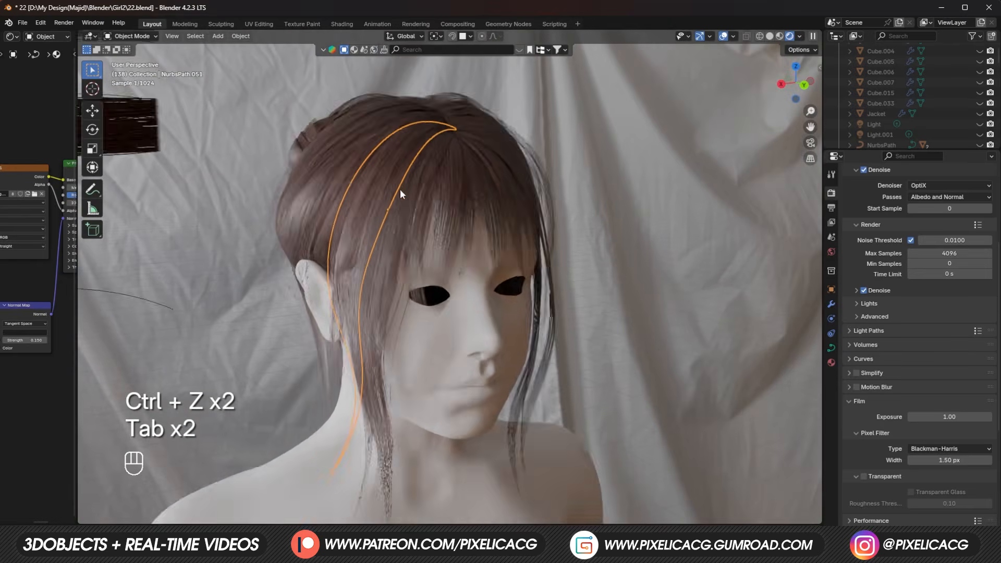
middle_click_drag(399, 188, 434, 232, "shift")
Step: Switch to solid shading and set the curve preview resolution of all selected hair cards to 2
key("z")
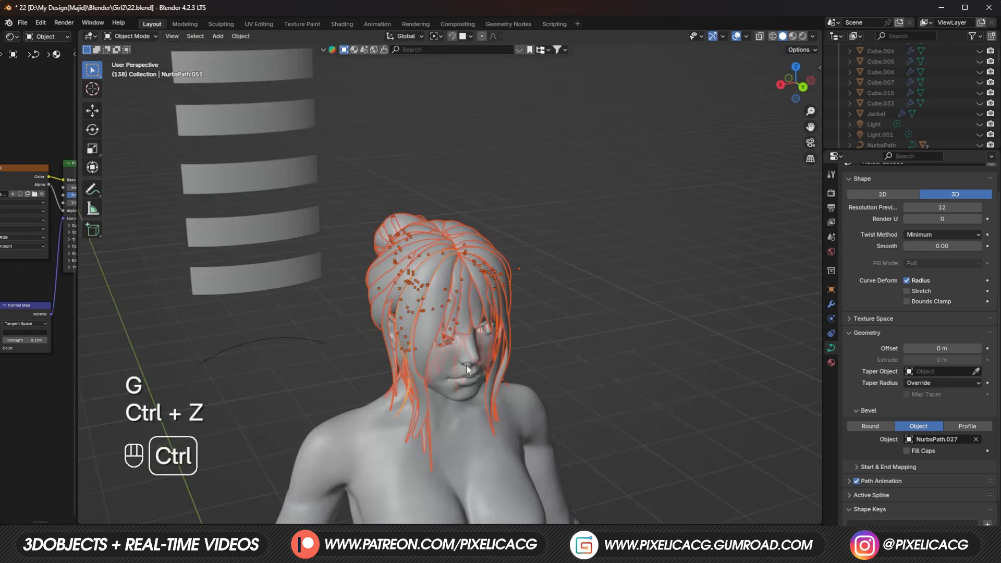
scroll(540, 299, "up", 2)
scroll(460, 217, "up", 2)
scroll(457, 208, "up", 2)
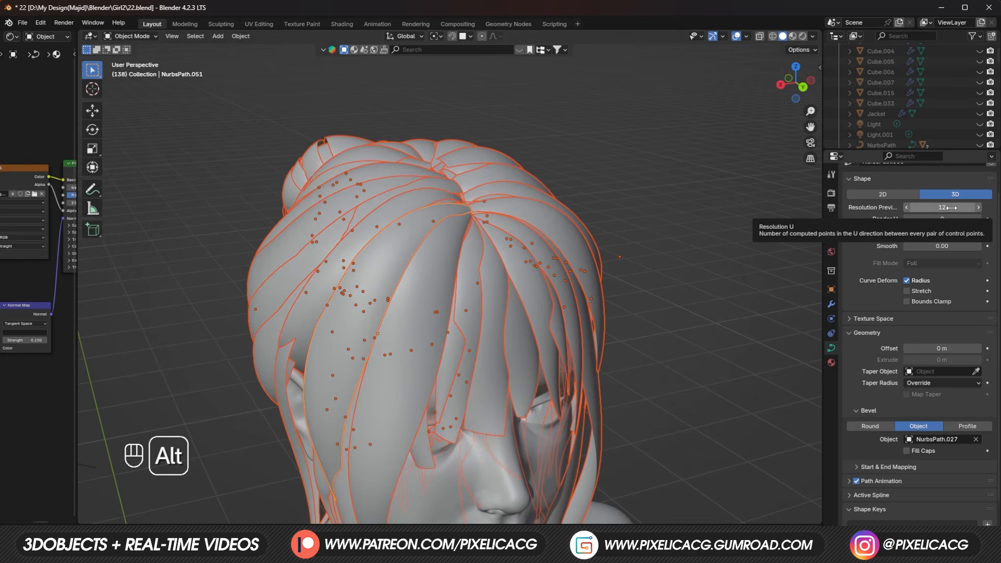
left_click_drag(948, 208, 962, 208)
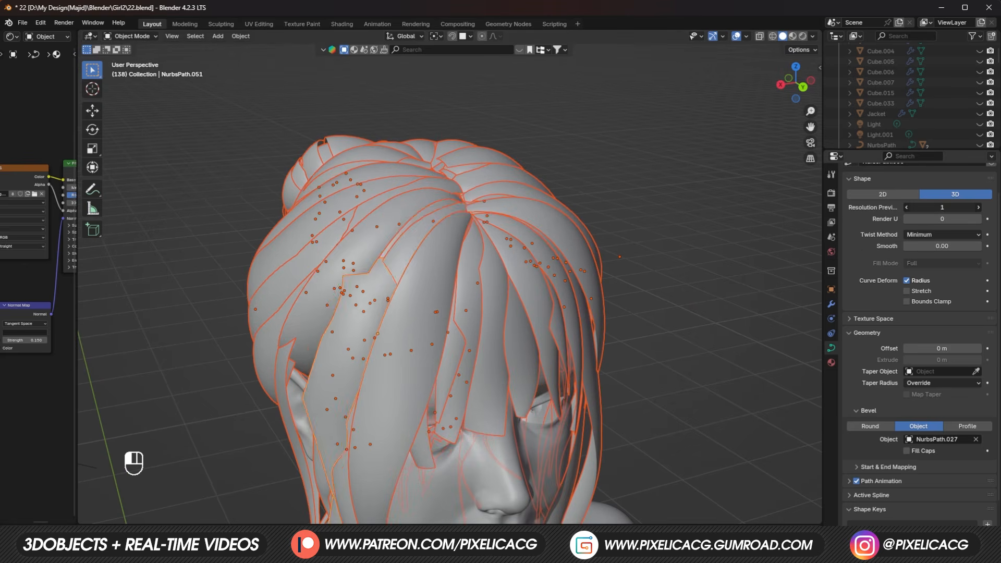
key("ctrl+z")
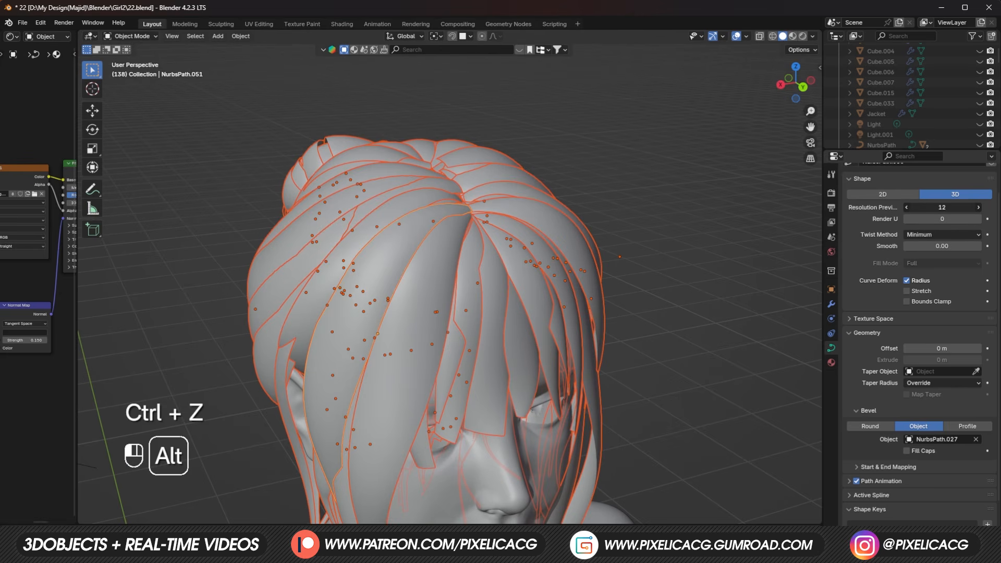
left_click_drag(948, 207, 926, 207, "alt")
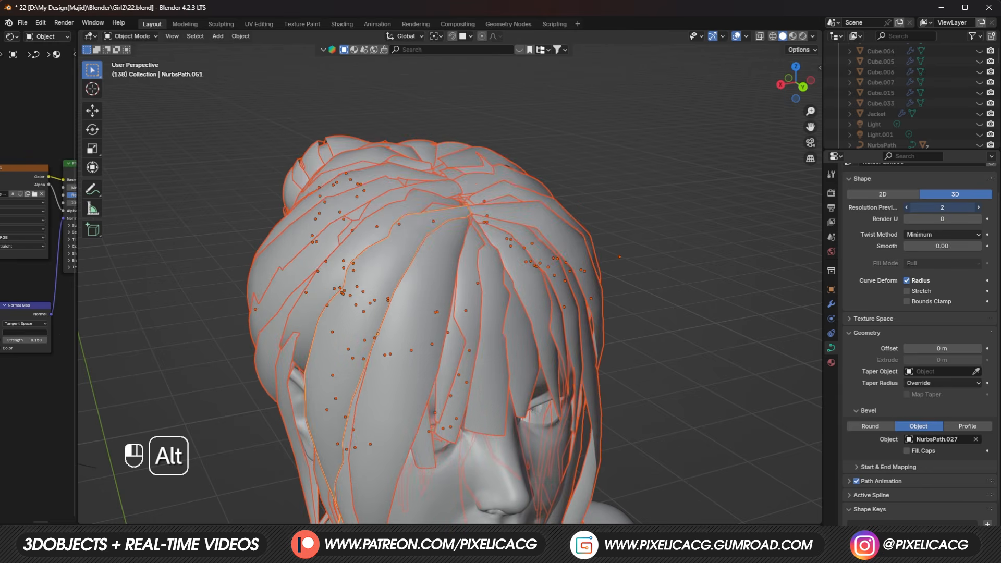
Step: Set the preview resolution of all selected hair cards to 4 and select the curve that serves as their bevel profile
left_click_drag(926, 207, 929, 207, "alt")
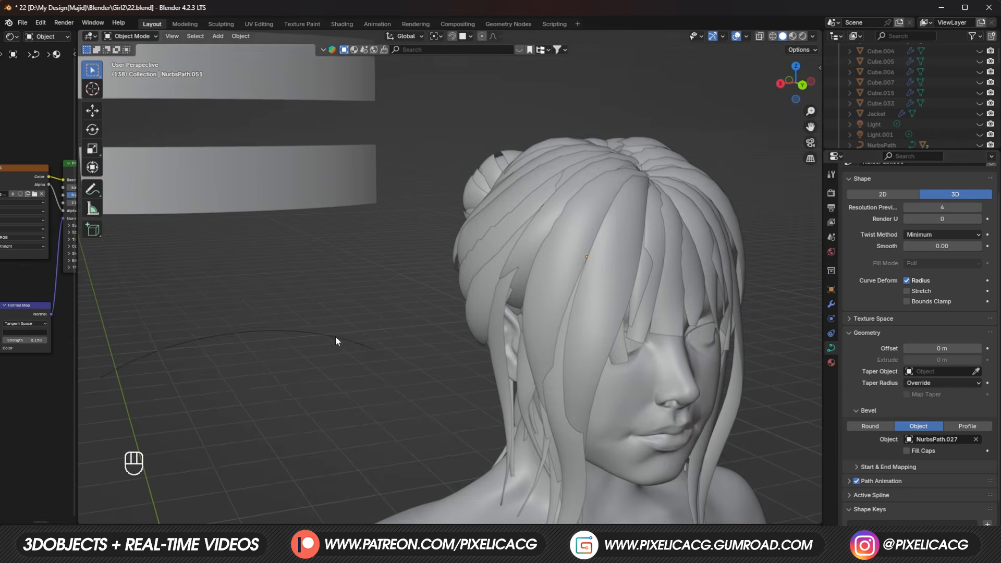
left_click(336, 338)
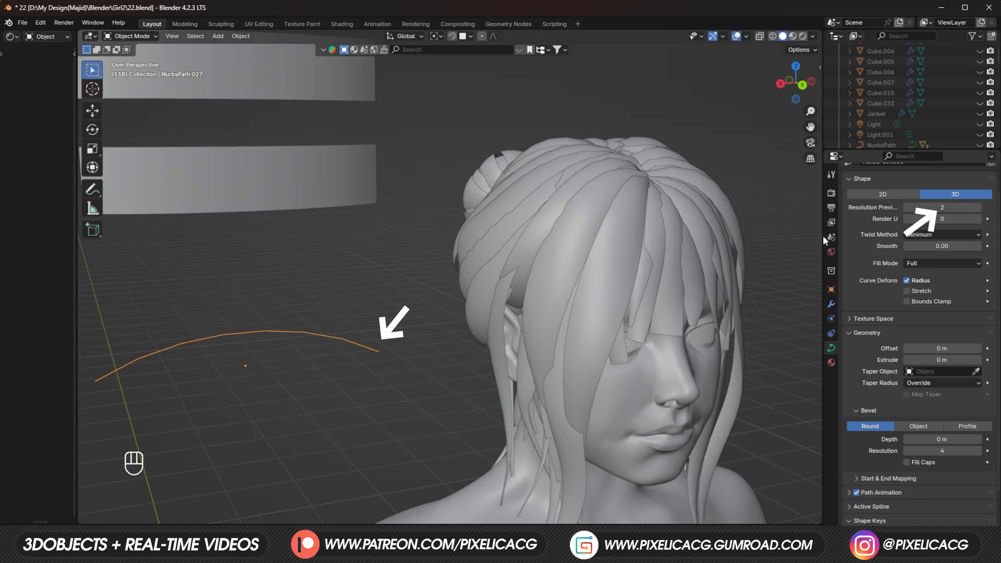
Step: Convert all selected hair cards to meshes and inspect their topology in Edit Mode
right_click(471, 276)
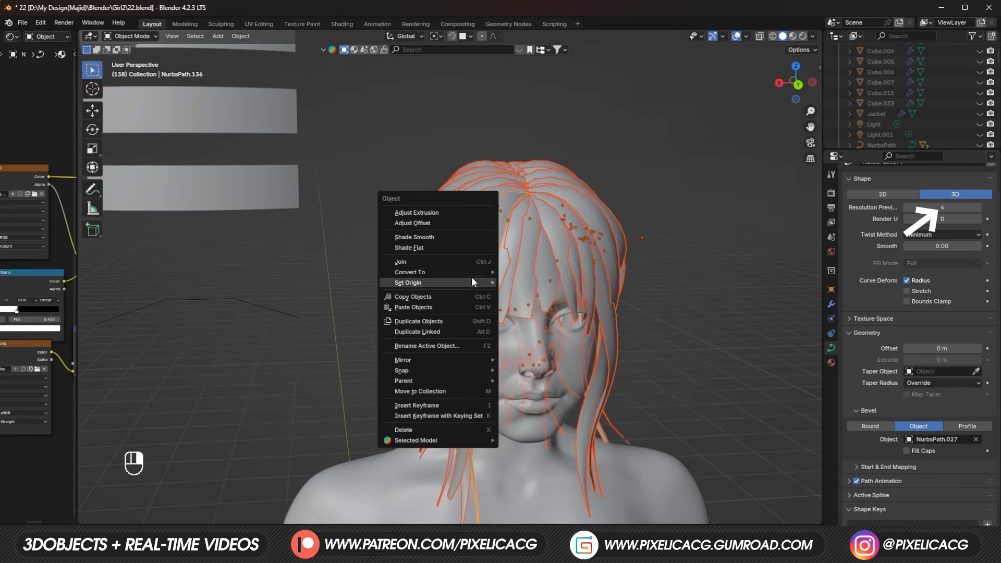
mouse_move(471, 274)
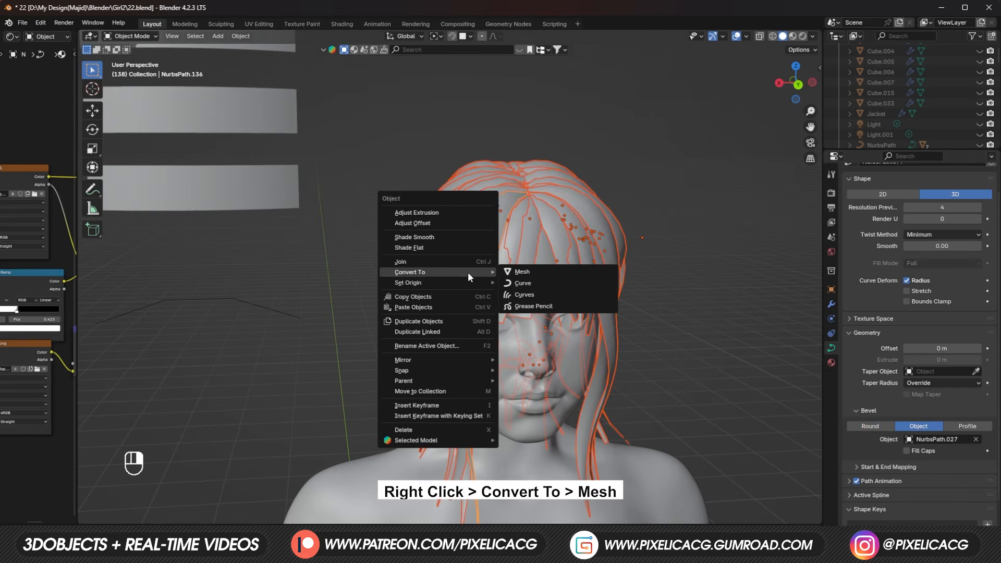
left_click(509, 273)
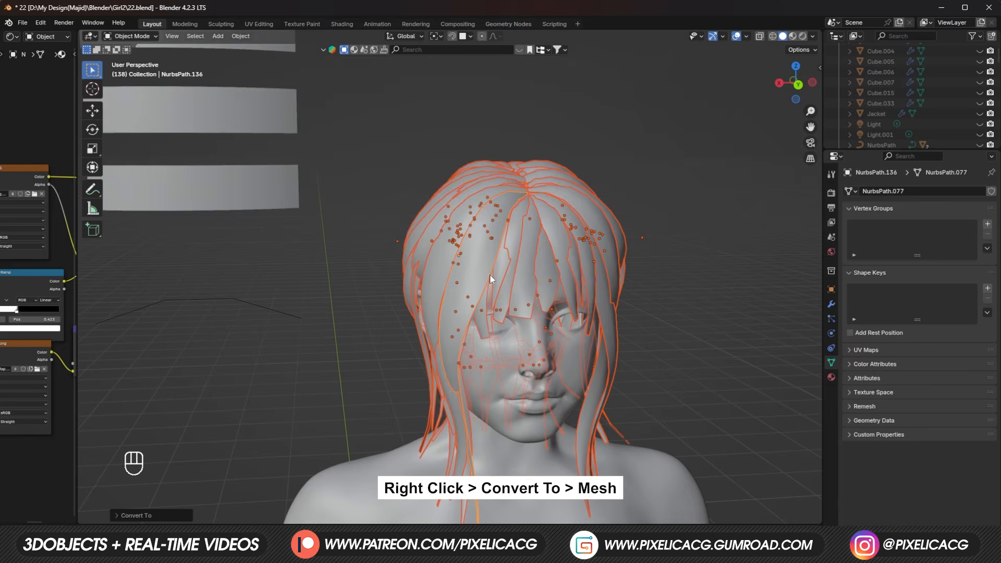
key("Tab")
scroll(505, 270, "up", 5)
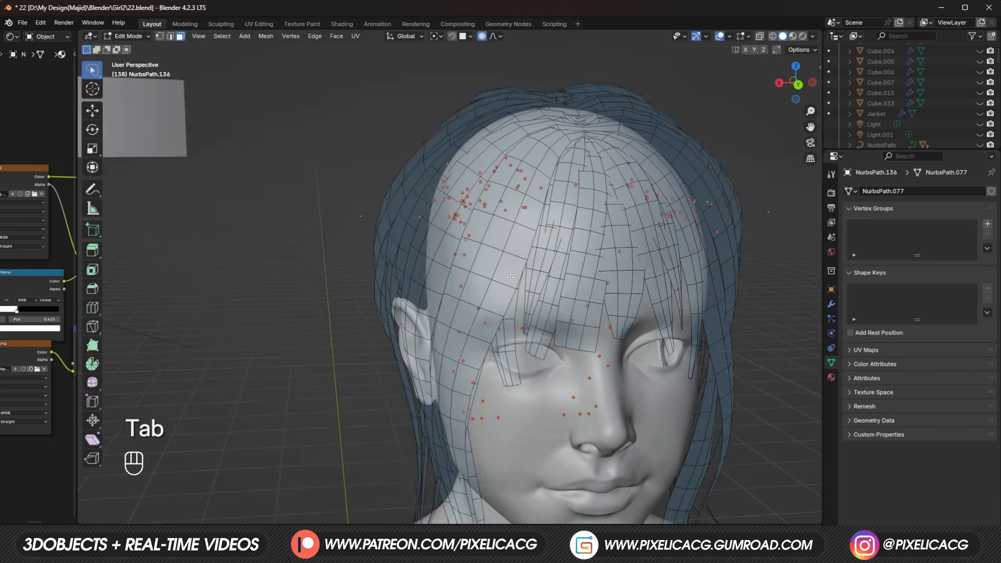
middle_click_drag(505, 270, 573, 308)
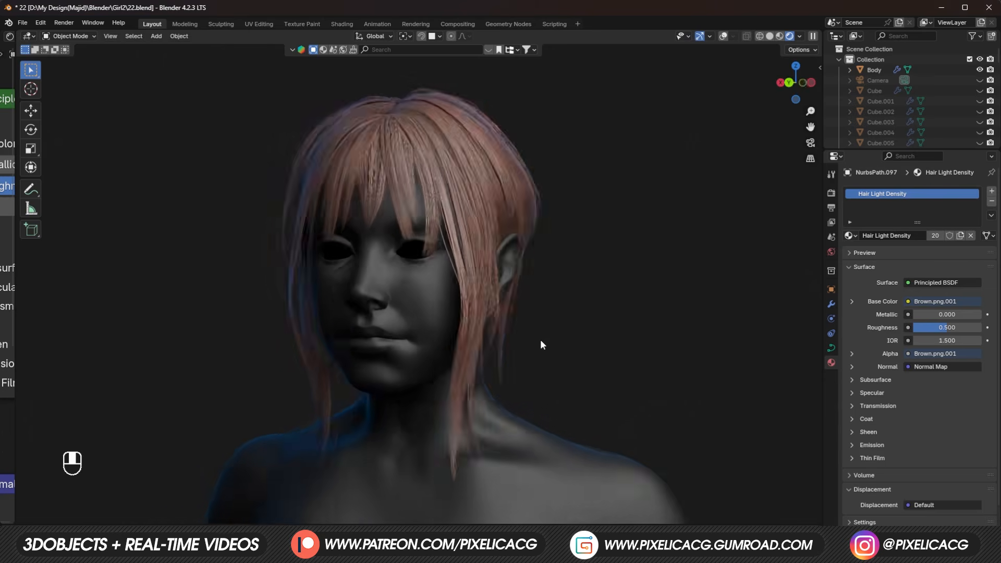
Step: Examine the finished hairstyle in rendered shading from the front, side and back, including the bun
middle_click_drag(540, 340, 564, 361)
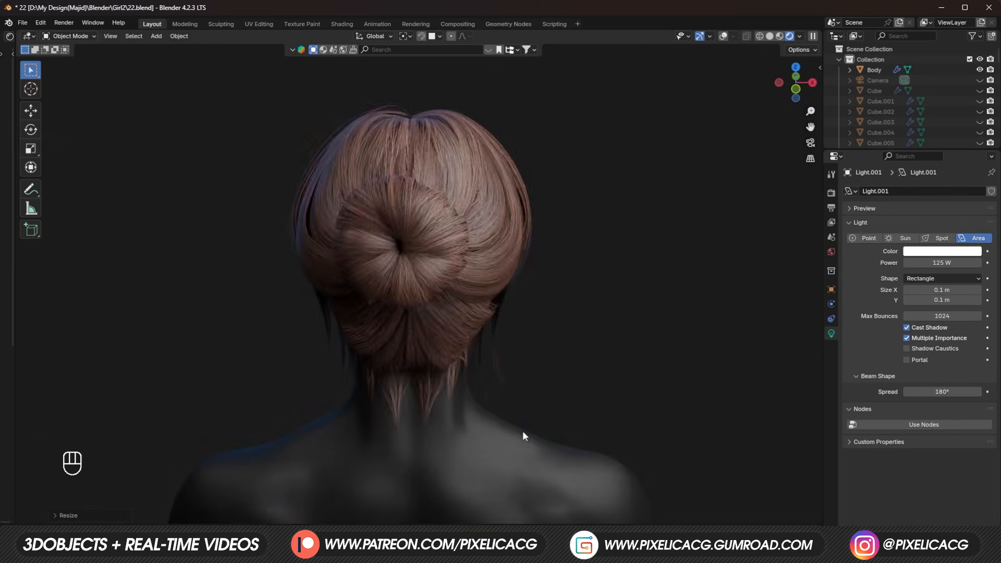
middle_click_drag(522, 431, 461, 415)
scroll(464, 326, "up", 5)
scroll(460, 415, "down", 1)
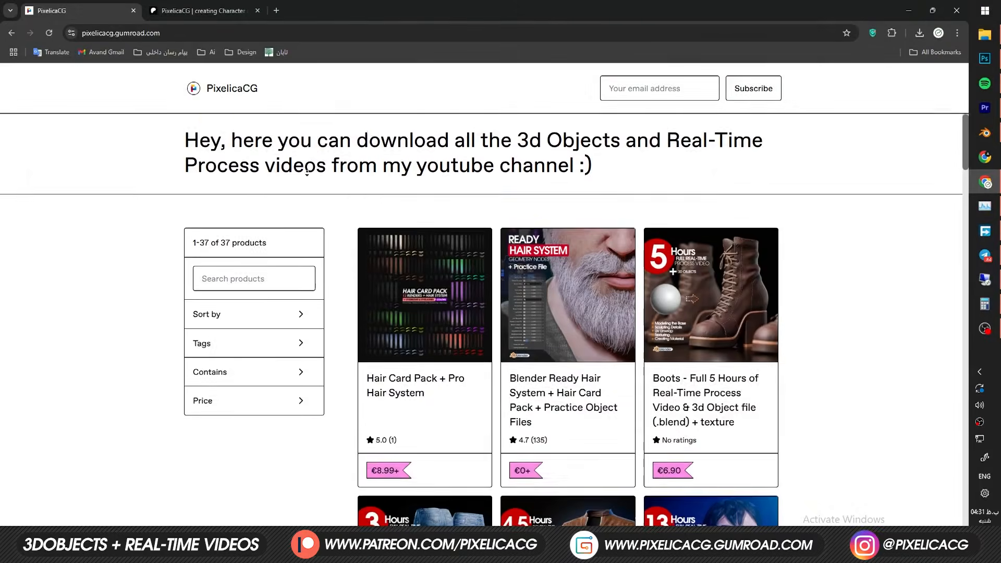
Step: Switch to the browser and look through the product listing of the PixelicaCG Gumroad store
scroll(481, 321, "down", 5)
scroll(568, 321, "down", 7)
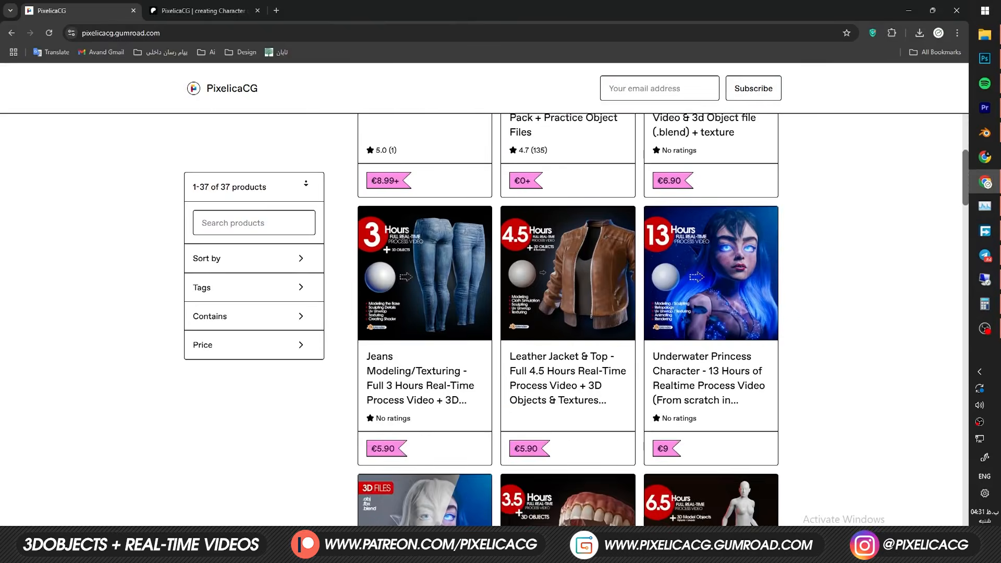
scroll(567, 321, "down", 7)
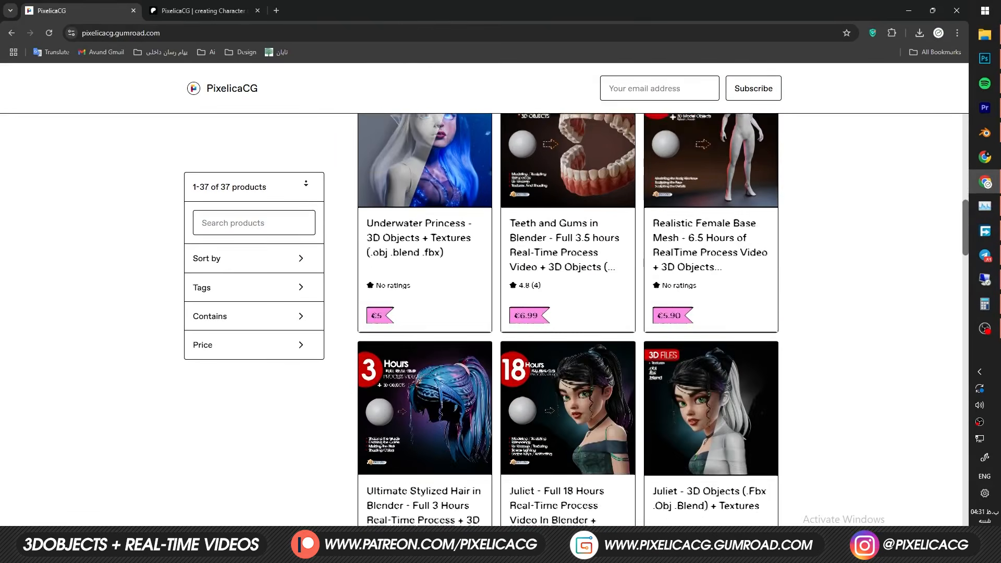
scroll(568, 320, "down", 4)
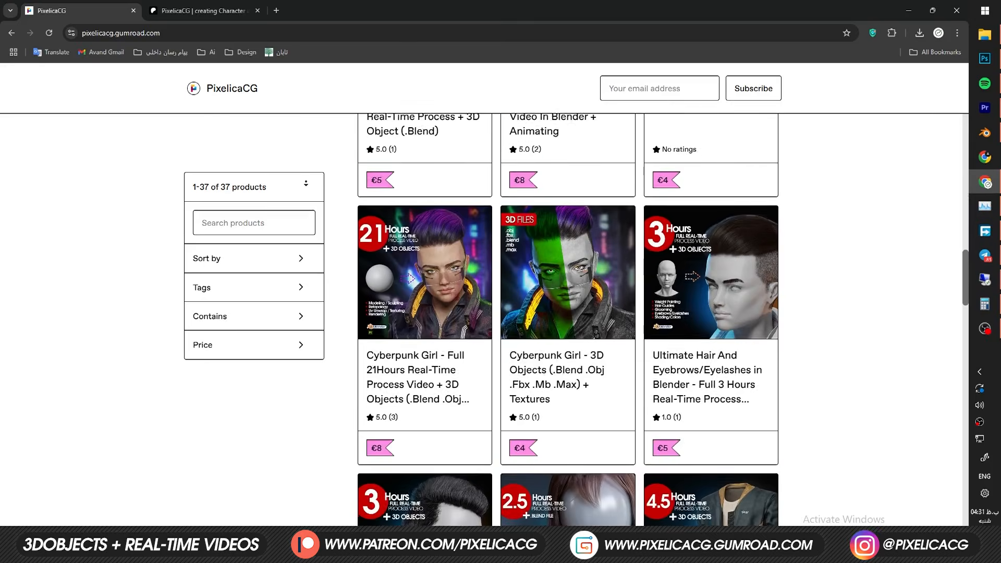